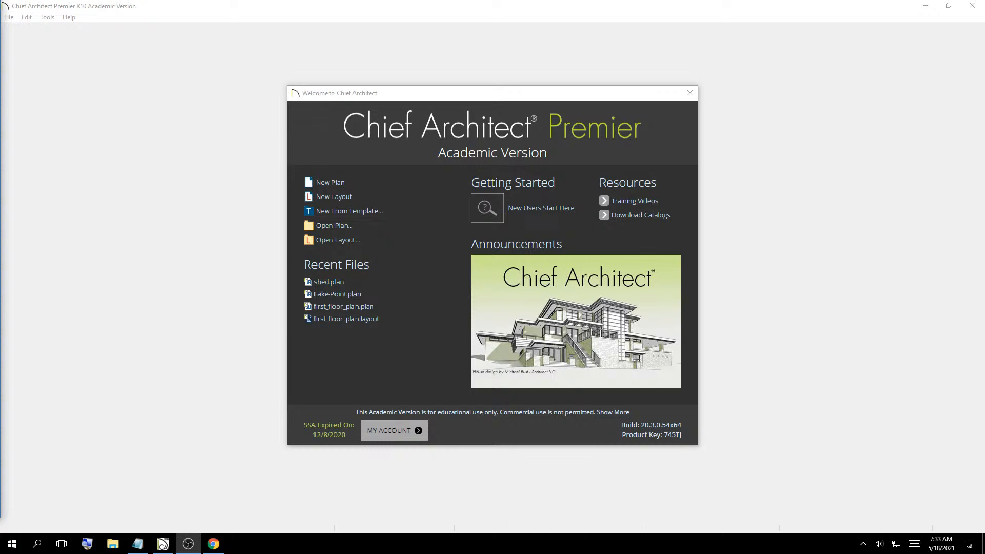
{"action": "left_click", "coordinate": [514, 96]}
{"action": "mouse_move", "coordinate": [515, 95]}
{"action": "left_mouse_down"}
{"action": "mouse_move", "coordinate": [527, 131]}
{"action": "mouse_move", "coordinate": [494, 97]}
{"action": "mouse_move", "coordinate": [503, 99]}
{"action": "left_mouse_up"}
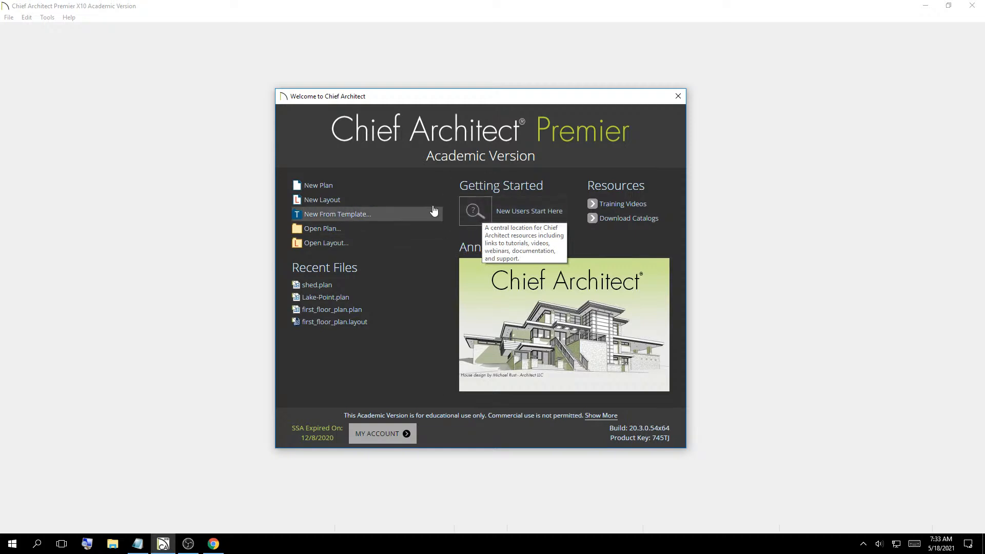
{"action": "left_click", "coordinate": [472, 212]}
{"action": "left_click", "coordinate": [602, 200]}
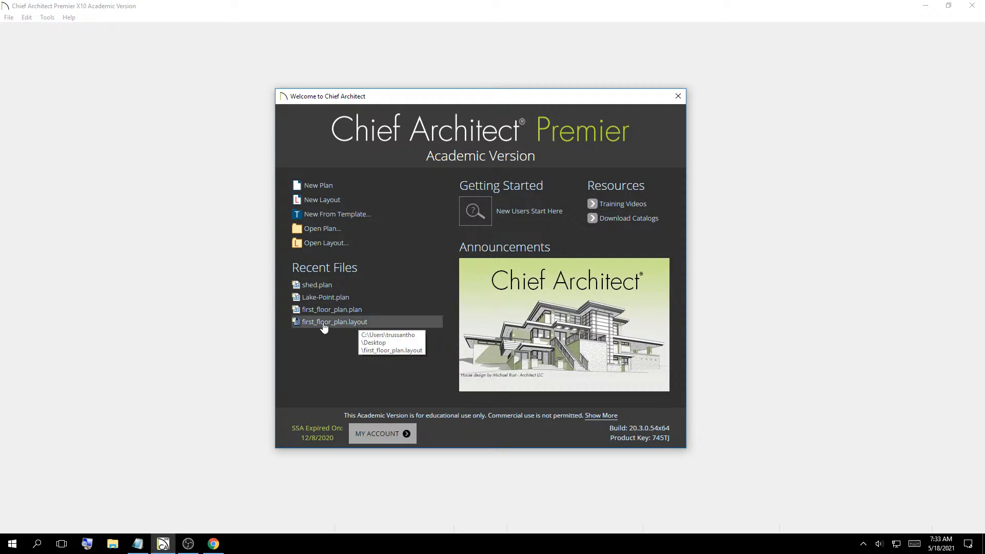
{"action": "left_click", "coordinate": [319, 185]}
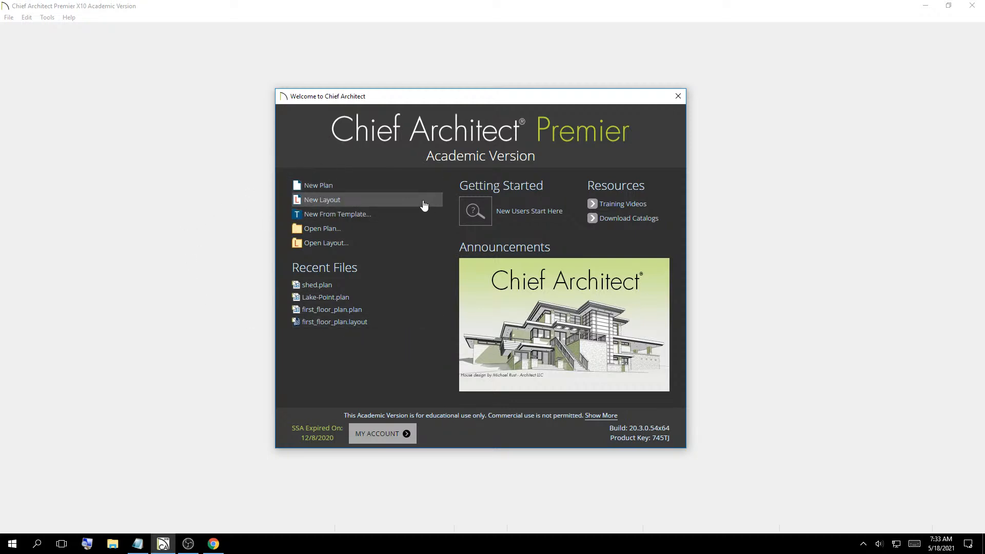
{"action": "left_click", "coordinate": [402, 214]}
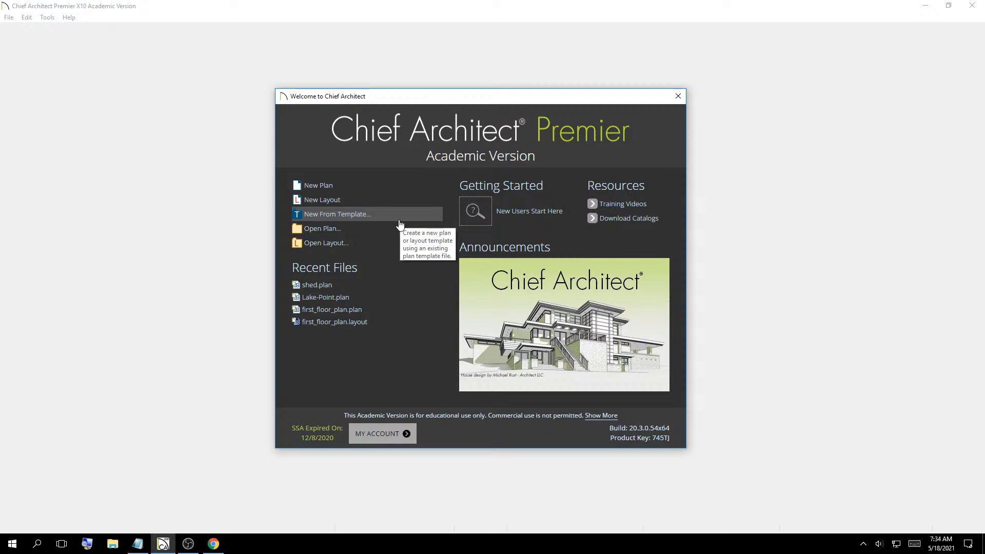
{"action": "left_click", "coordinate": [400, 222]}
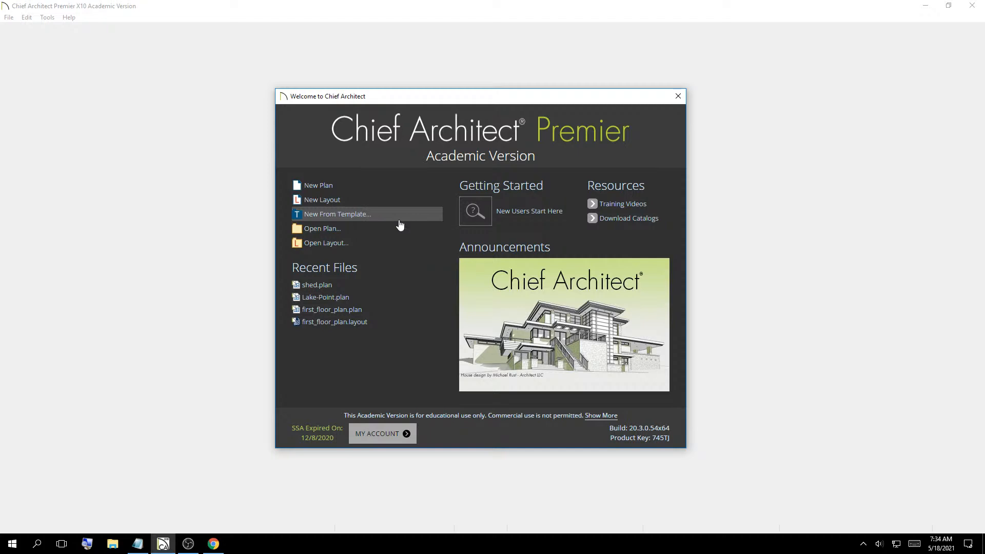
{"action": "left_click", "coordinate": [386, 194]}
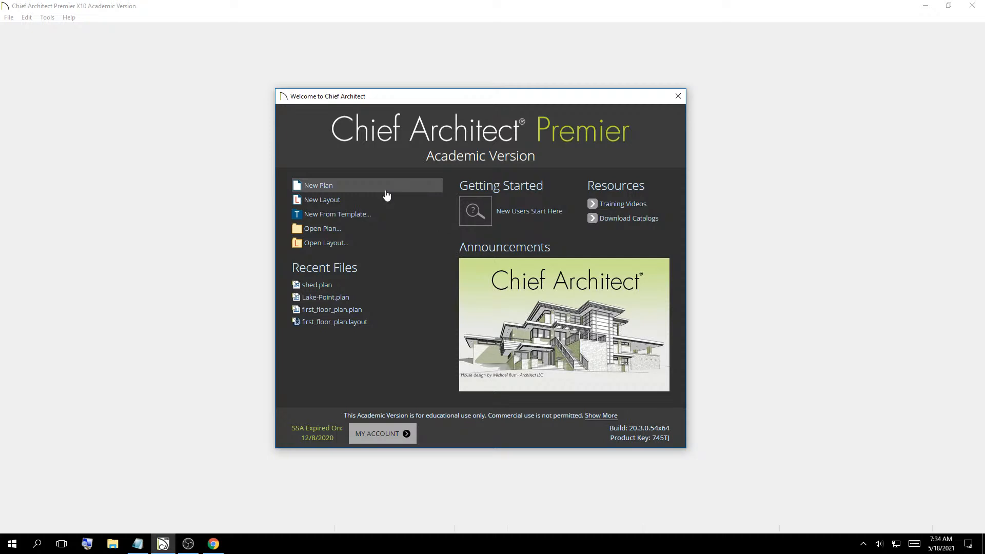
{"action": "left_click", "coordinate": [378, 205]}
{"action": "left_click", "coordinate": [387, 188]}
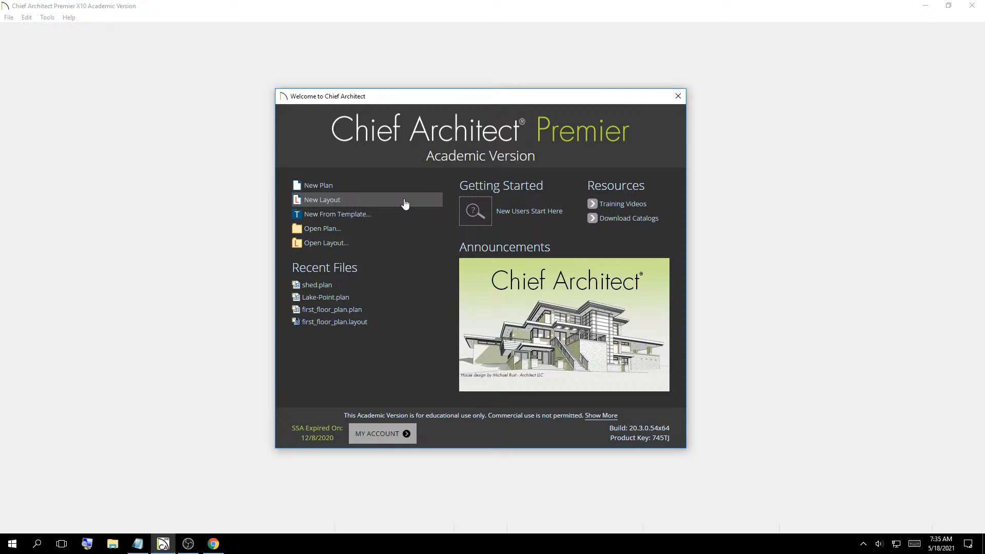
{"action": "left_click", "coordinate": [405, 204]}
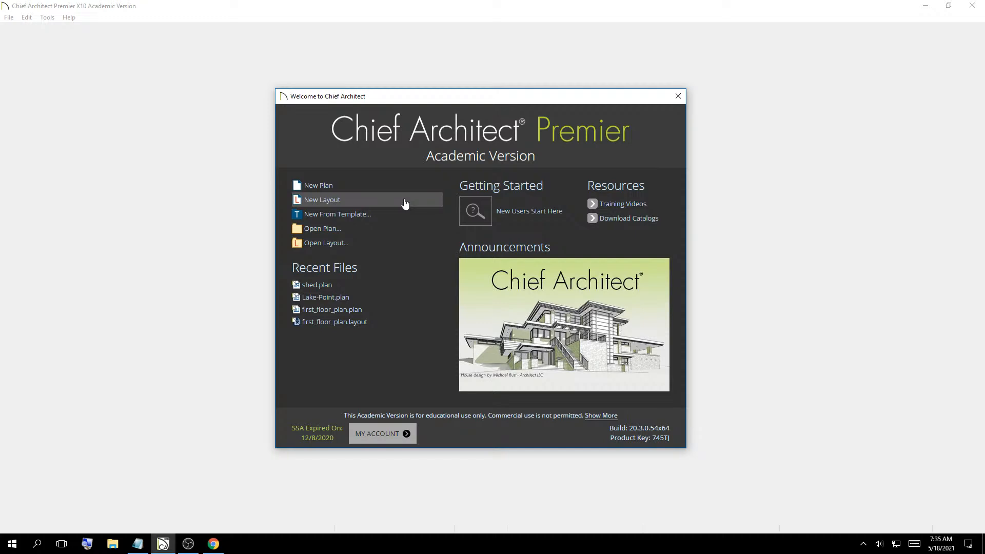
Create a new blank plan from the welcome window
{"action": "left_click", "coordinate": [367, 186]}
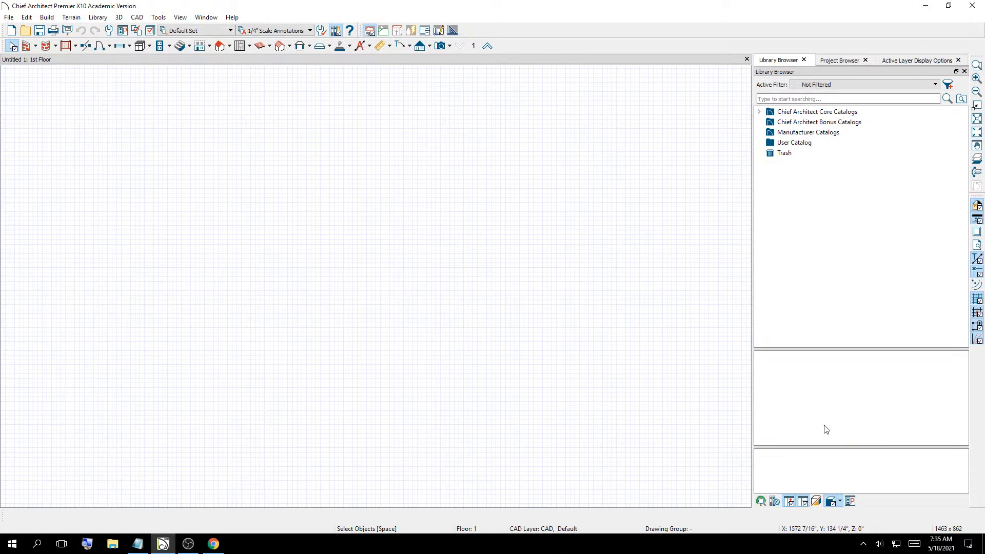
Expand the Chief Architect Core Catalogs in the library to view their categories, and collapse them again
{"action": "left_click", "coordinate": [759, 111]}
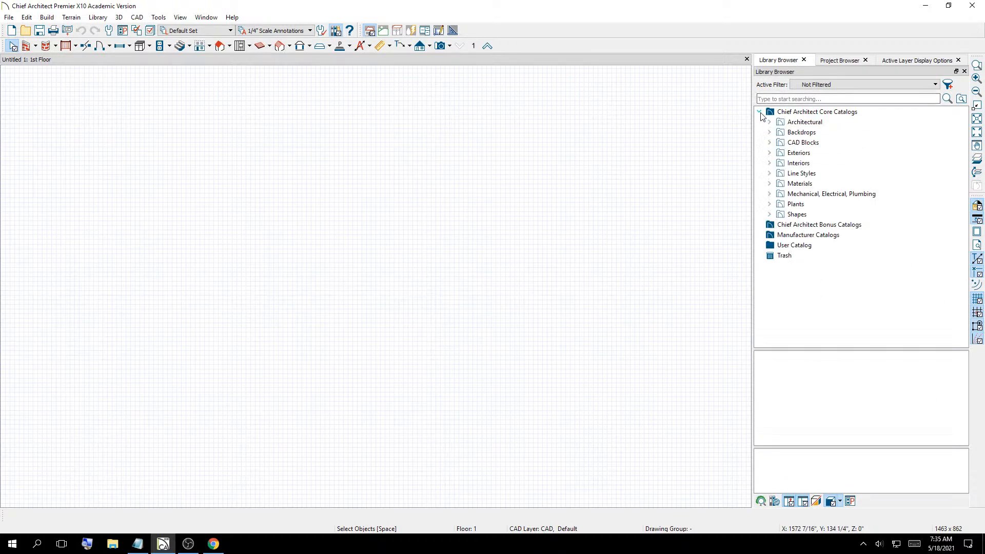
{"action": "left_click", "coordinate": [759, 113]}
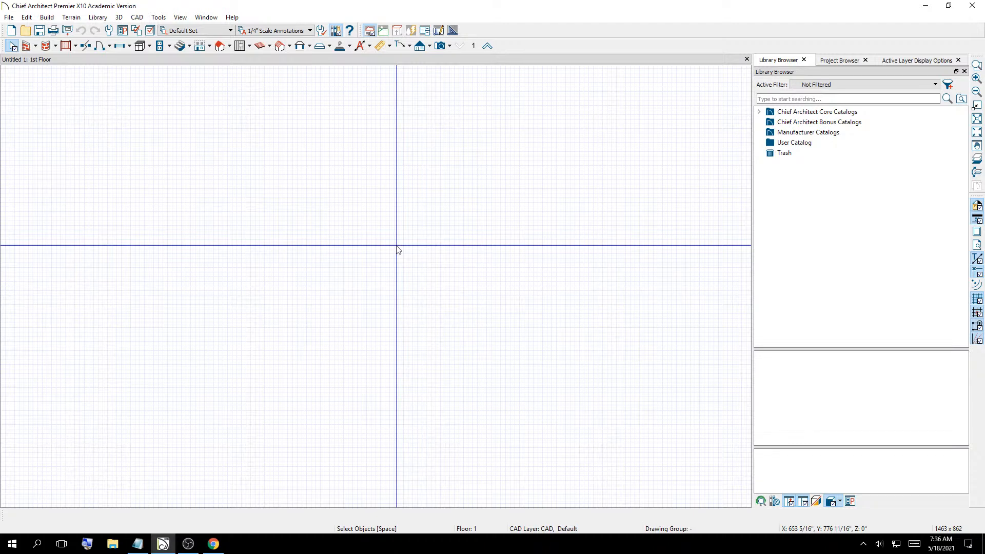
{"action": "left_click", "coordinate": [206, 17]}
{"action": "mouse_move", "coordinate": [159, 17]}
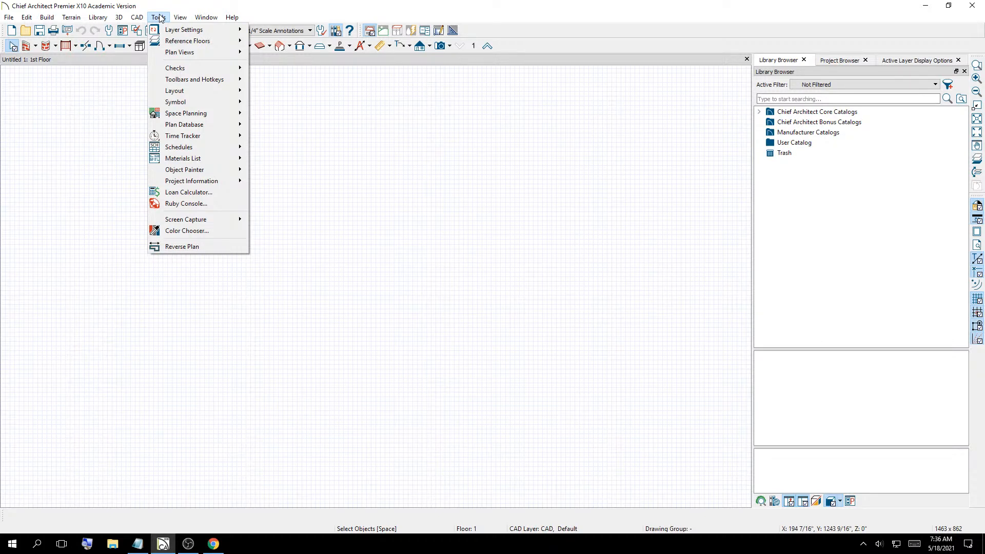
{"action": "mouse_move", "coordinate": [9, 18]}
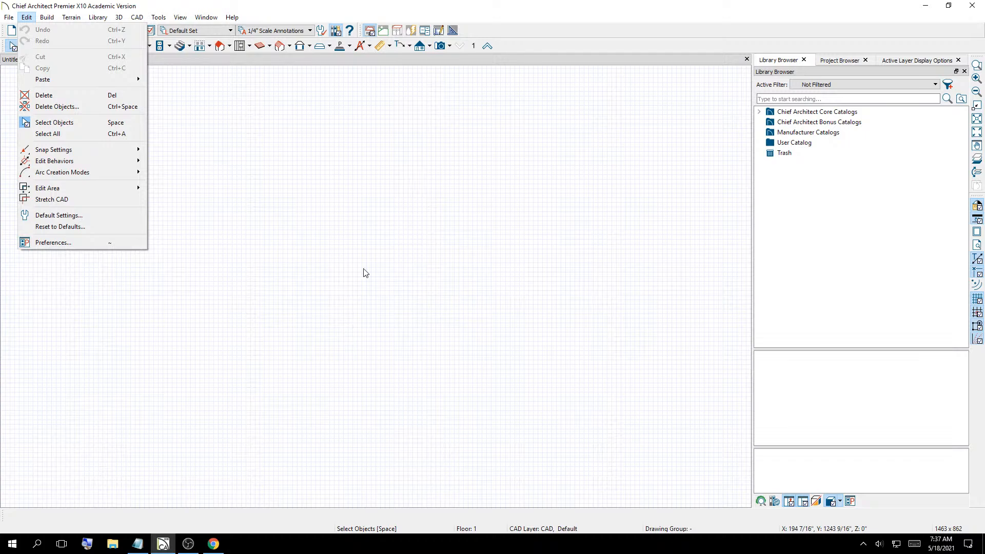
{"action": "left_click", "coordinate": [354, 3]}
{"action": "scroll", "coordinate": [343, 226], "scroll_direction": "up", "scroll_amount": 3}
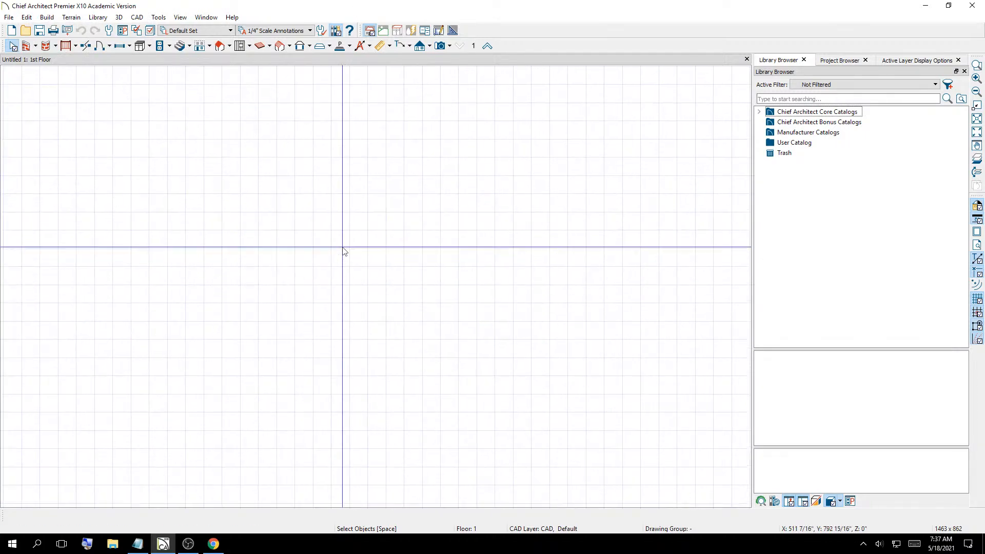
{"action": "scroll", "coordinate": [374, 293], "scroll_direction": "up", "scroll_amount": 2}
{"action": "scroll", "coordinate": [503, 329], "scroll_direction": "up", "scroll_amount": 4}
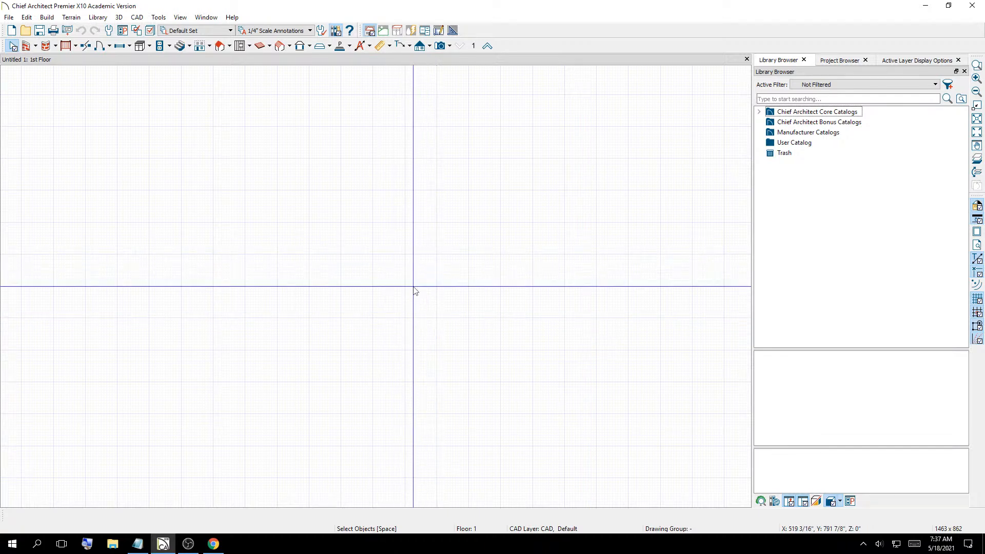
{"action": "scroll", "coordinate": [440, 279], "scroll_direction": "down", "scroll_amount": 2}
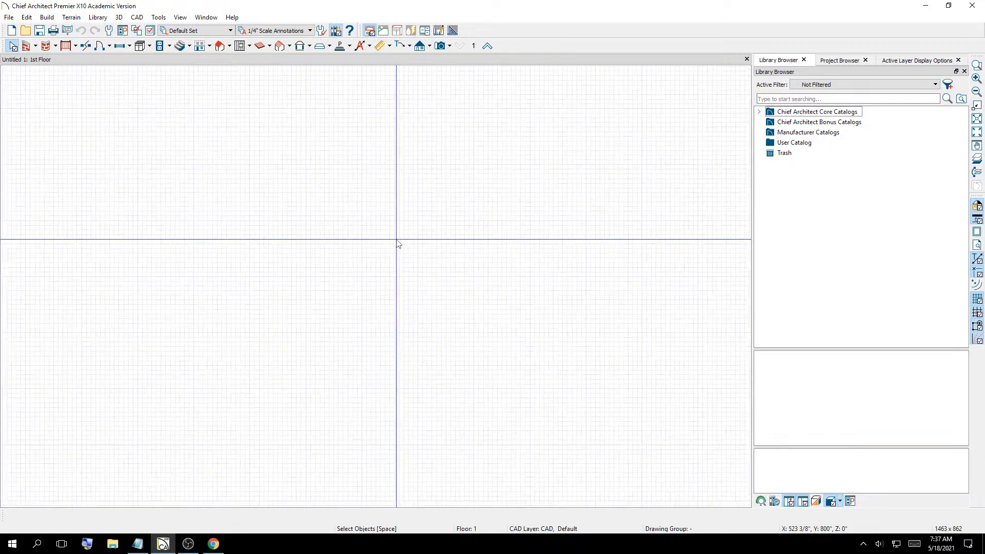
{"action": "scroll", "coordinate": [391, 250], "scroll_direction": "up", "scroll_amount": 2}
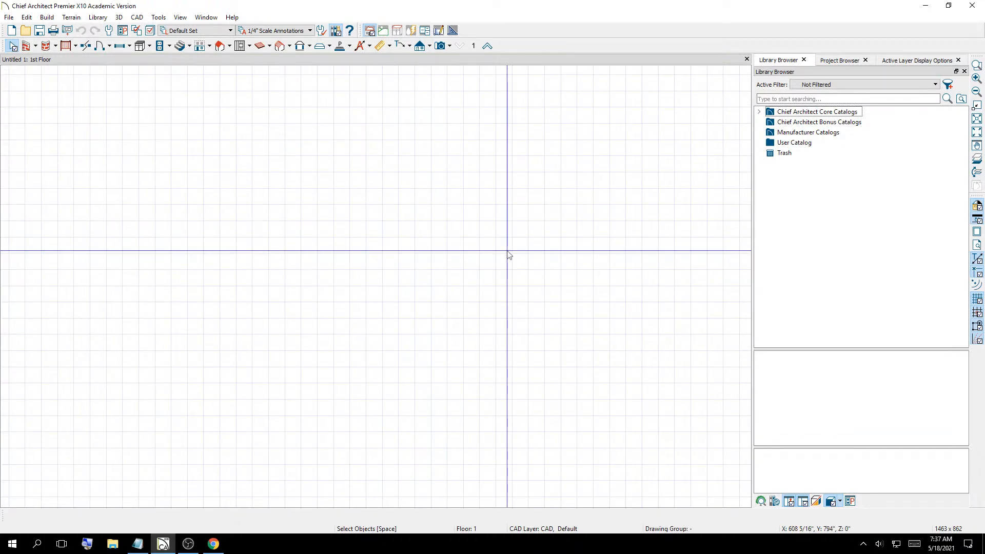
{"action": "key", "text": "ctrl"}
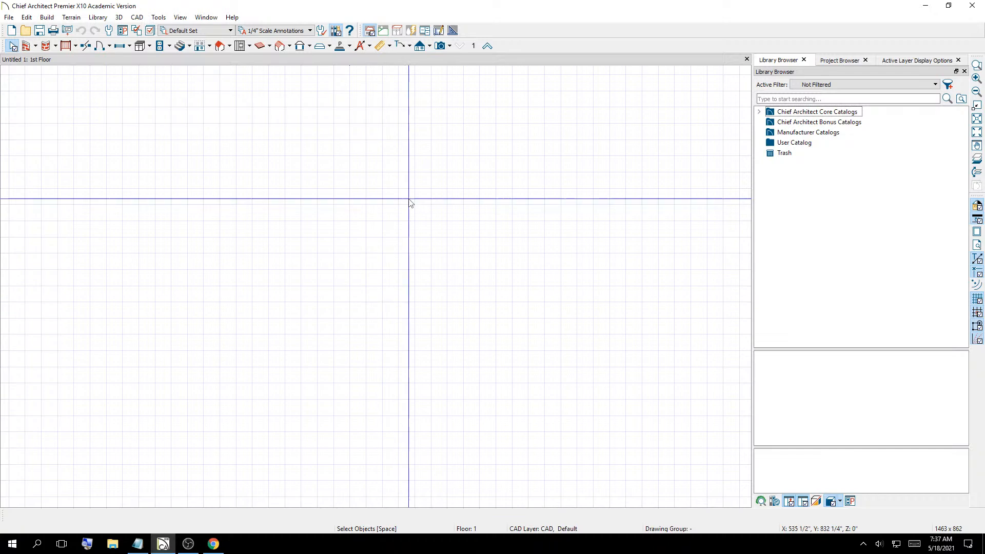
{"action": "key", "text": "ctrl"}
{"action": "key", "text": "ctrl"}
{"action": "key", "text": "ctrl"}
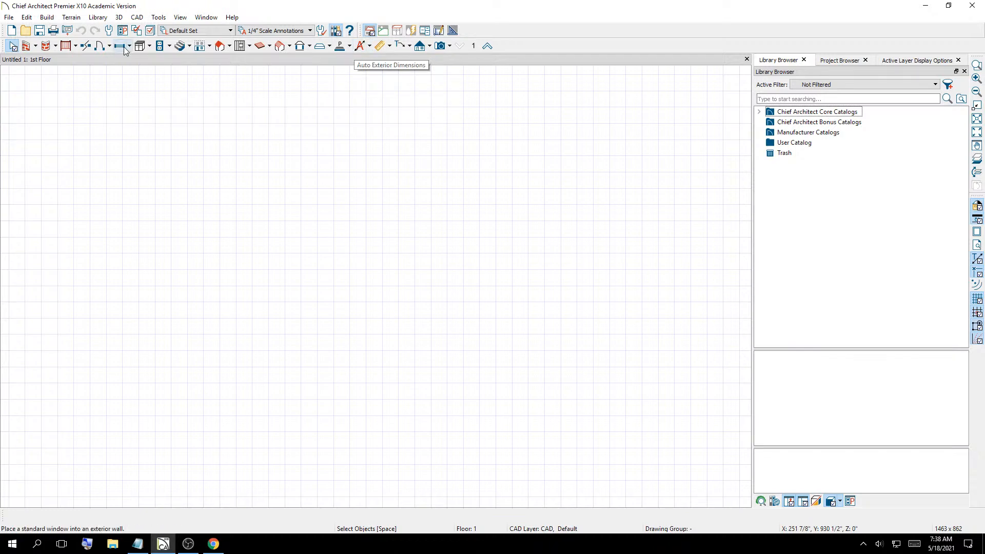
View the layer display options and the program preferences, closing both without changing anything
{"action": "left_click", "coordinate": [150, 30]}
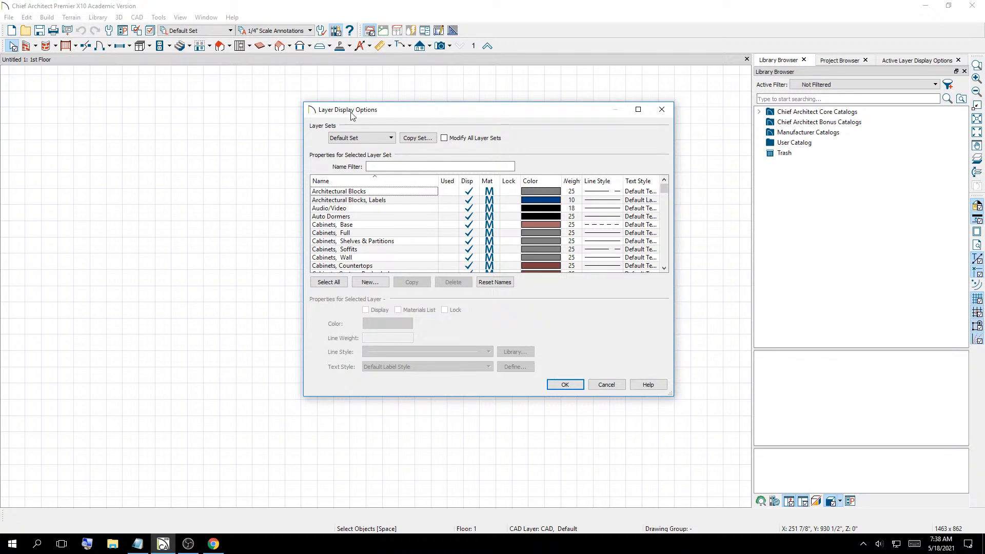
{"action": "left_click_drag", "start_coordinate": [370, 114], "coordinate": [253, 104]}
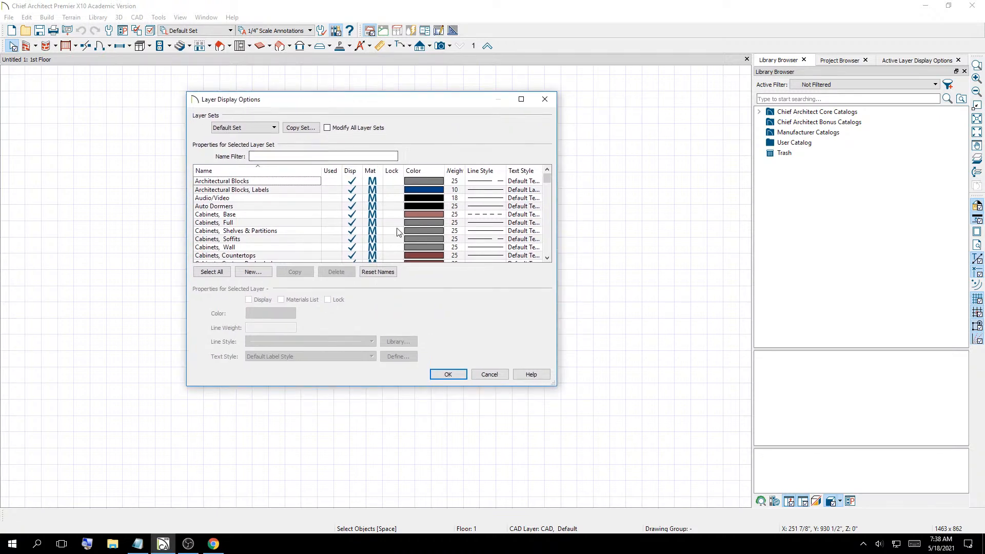
{"action": "left_click", "coordinate": [489, 374]}
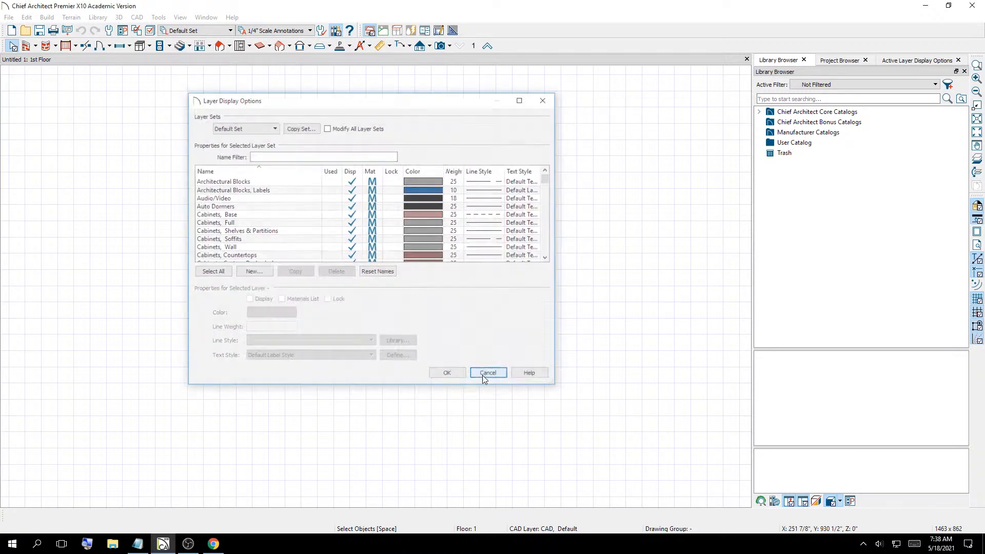
{"action": "left_click", "coordinate": [123, 31]}
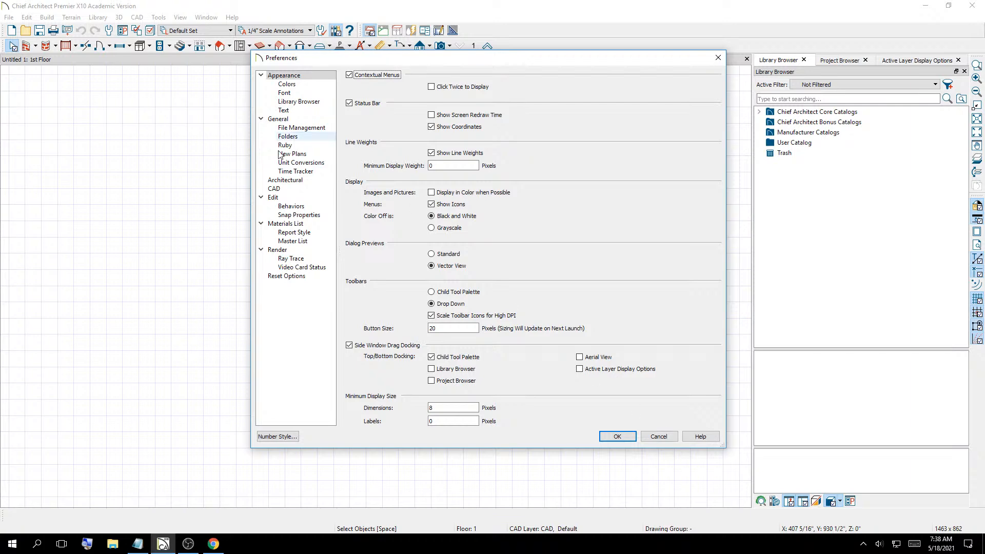
{"action": "left_click", "coordinate": [658, 435]}
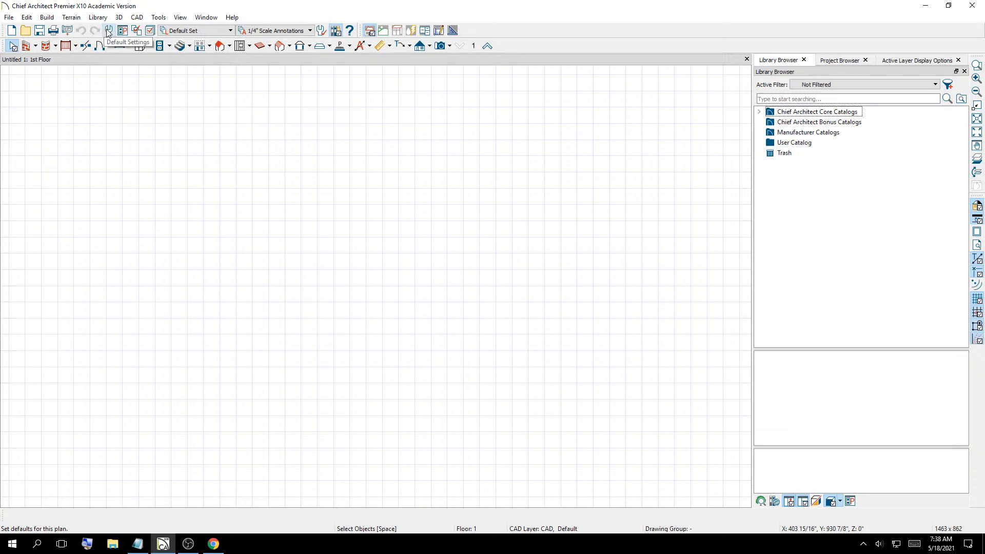
Open the list of configurations in toolbar customization and apply the Default Configuration
{"action": "left_click", "coordinate": [157, 17]}
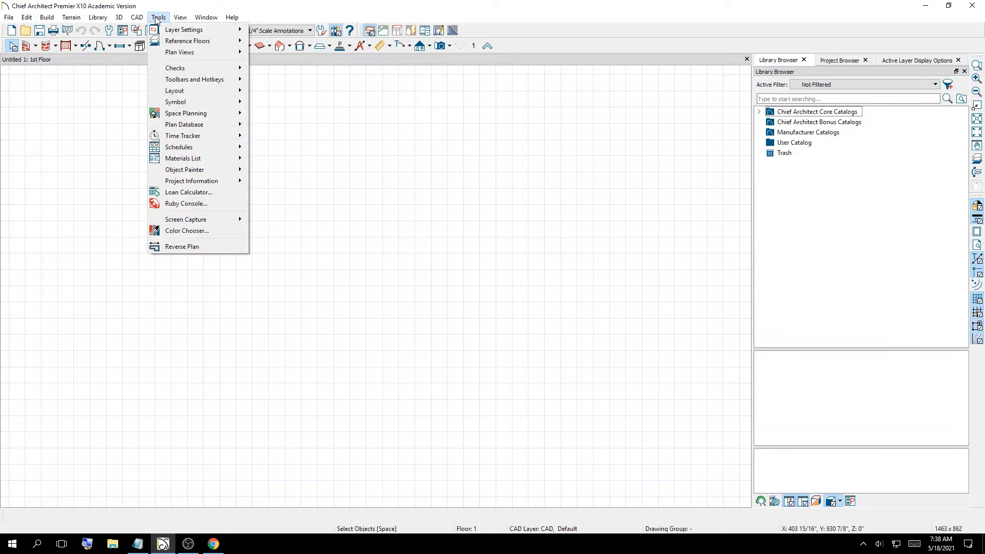
{"action": "mouse_move", "coordinate": [225, 79]}
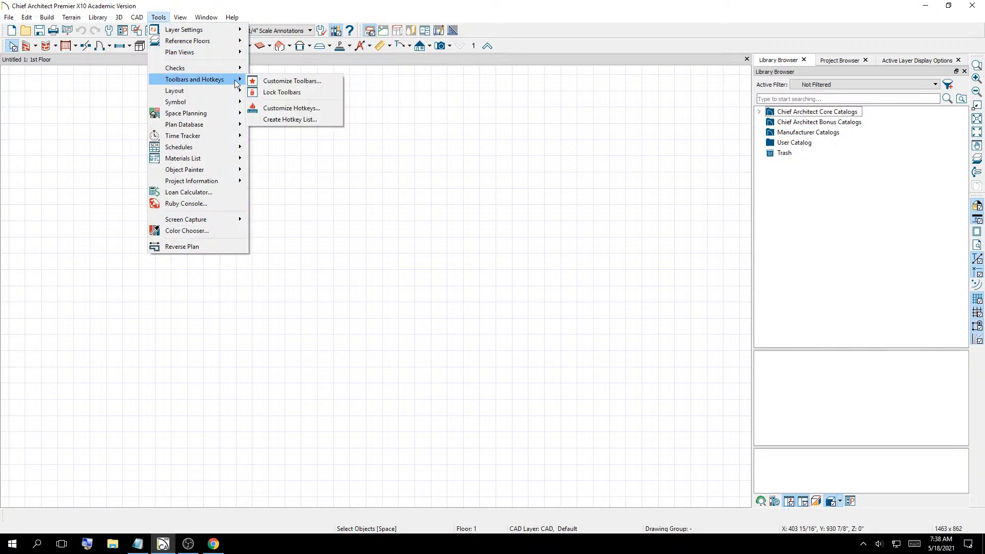
{"action": "left_click", "coordinate": [310, 80]}
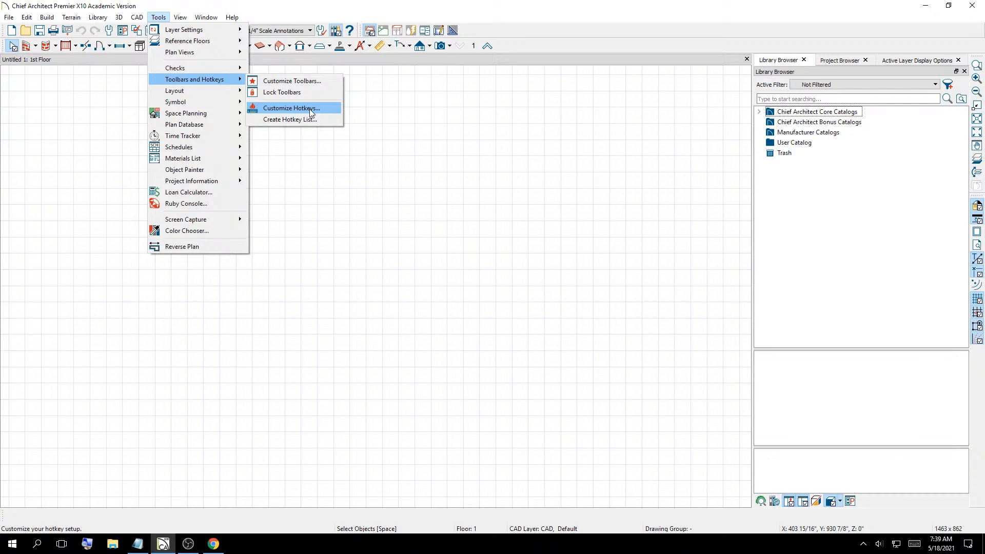
{"action": "left_click", "coordinate": [291, 82]}
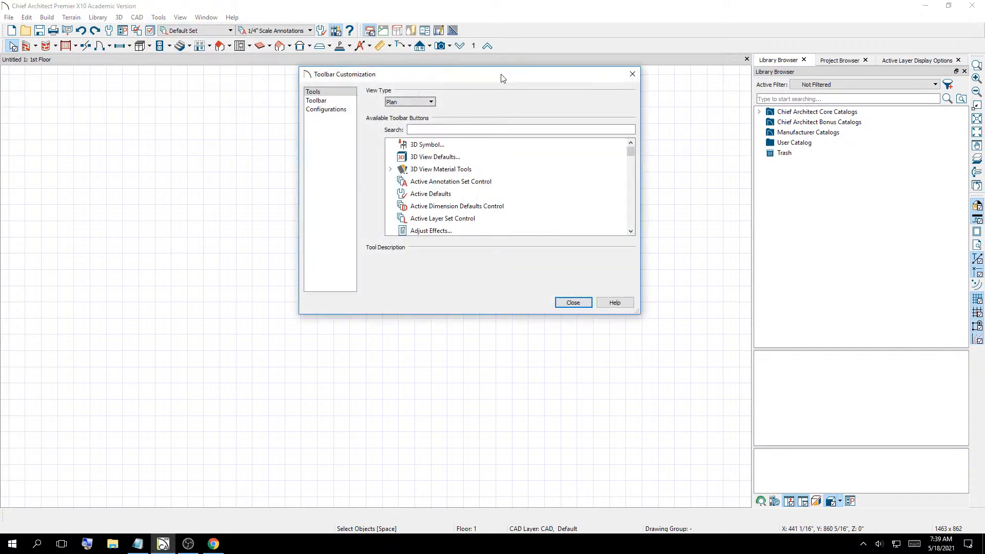
{"action": "left_click_drag", "start_coordinate": [503, 77], "coordinate": [421, 114]}
{"action": "left_click", "coordinate": [240, 146]}
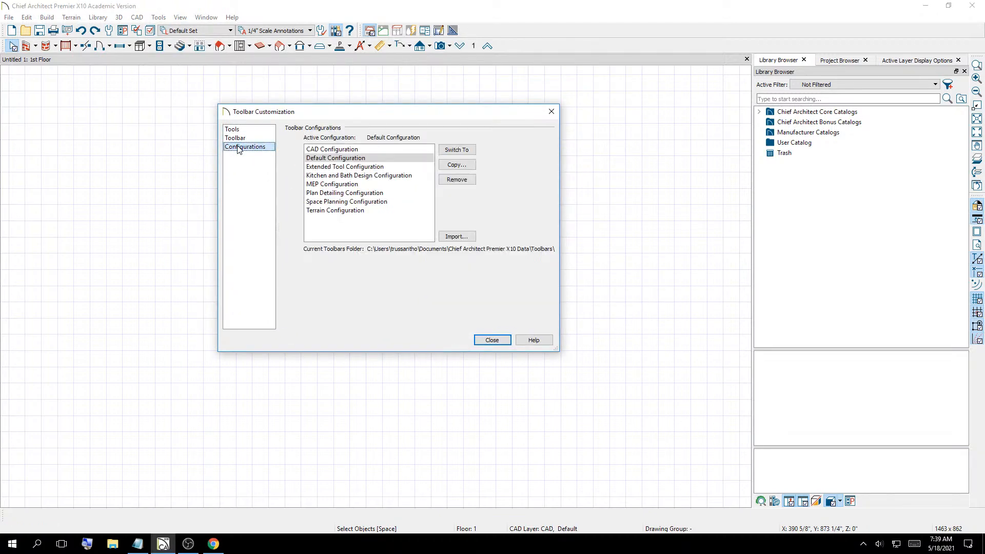
{"action": "left_click", "coordinate": [329, 161]}
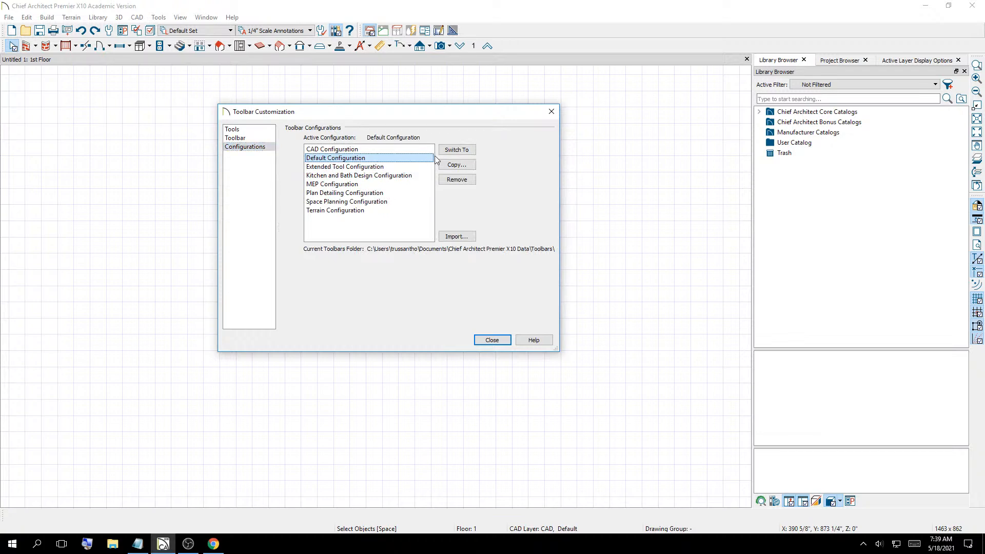
{"action": "left_click", "coordinate": [458, 150]}
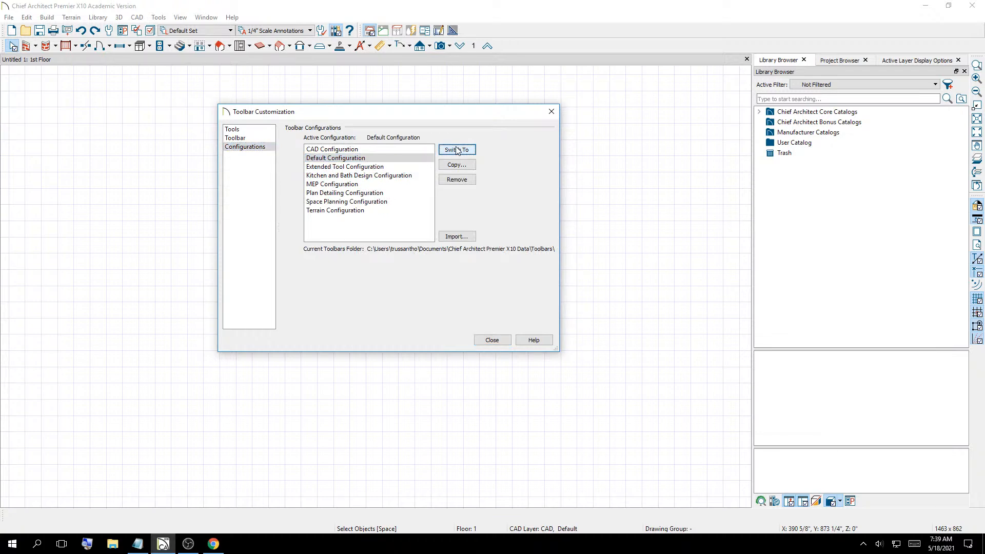
Switch the active toolbar configuration to CAD Configuration and after that to Terrain Configuration
{"action": "left_click", "coordinate": [348, 149]}
{"action": "left_click", "coordinate": [457, 150]}
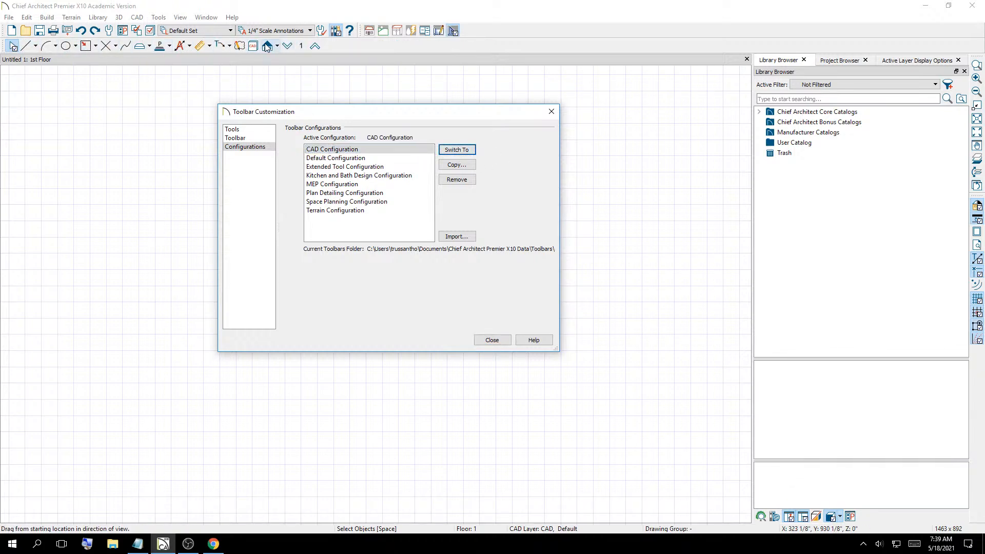
{"action": "left_click", "coordinate": [328, 210]}
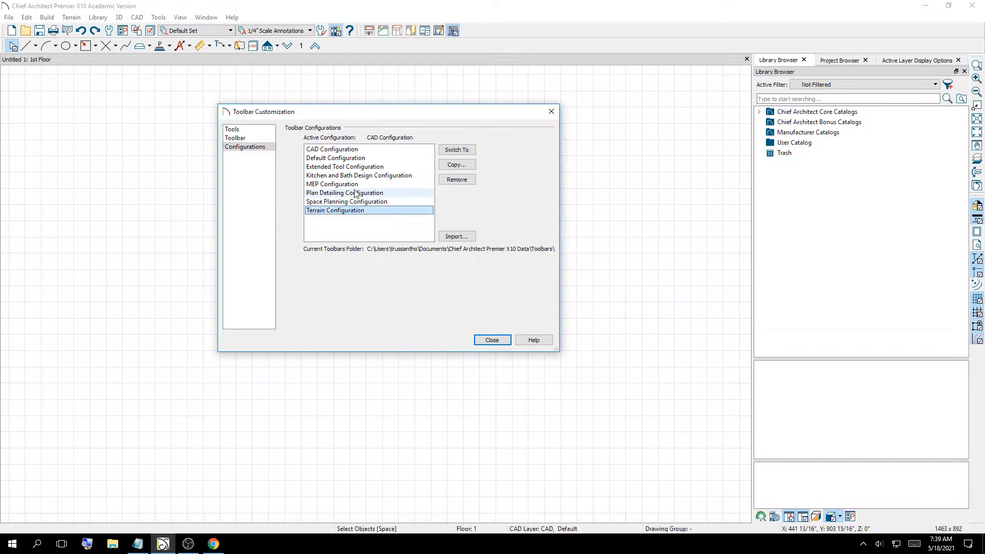
{"action": "left_click", "coordinate": [448, 153]}
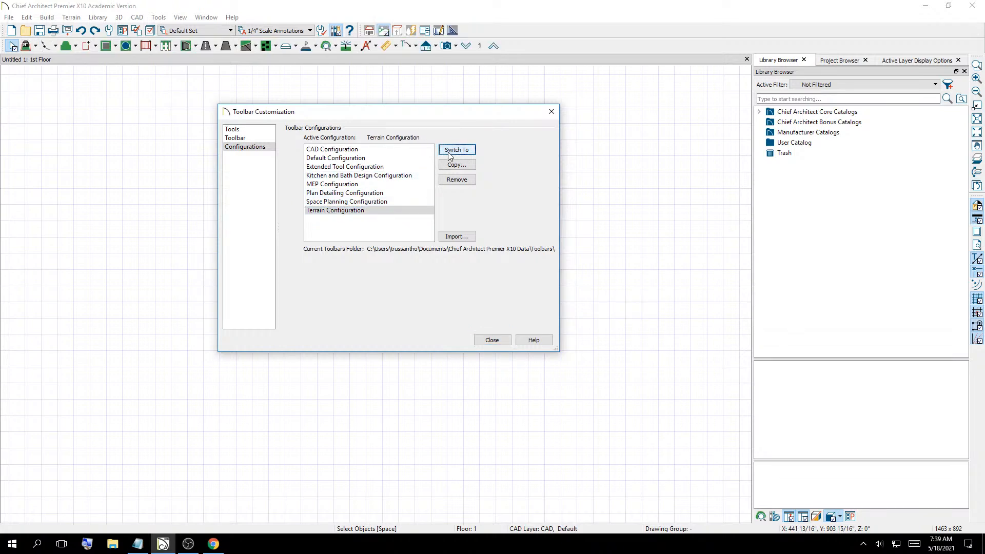
Switch the active toolbar configuration to Default Configuration and after that to Extended Tool Configuration
{"action": "left_click", "coordinate": [310, 159]}
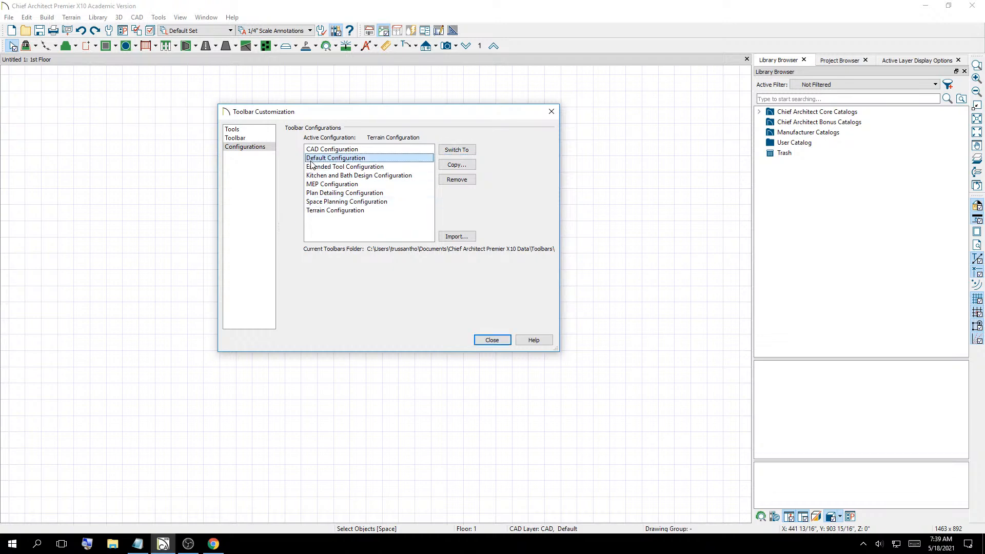
{"action": "left_click", "coordinate": [456, 150]}
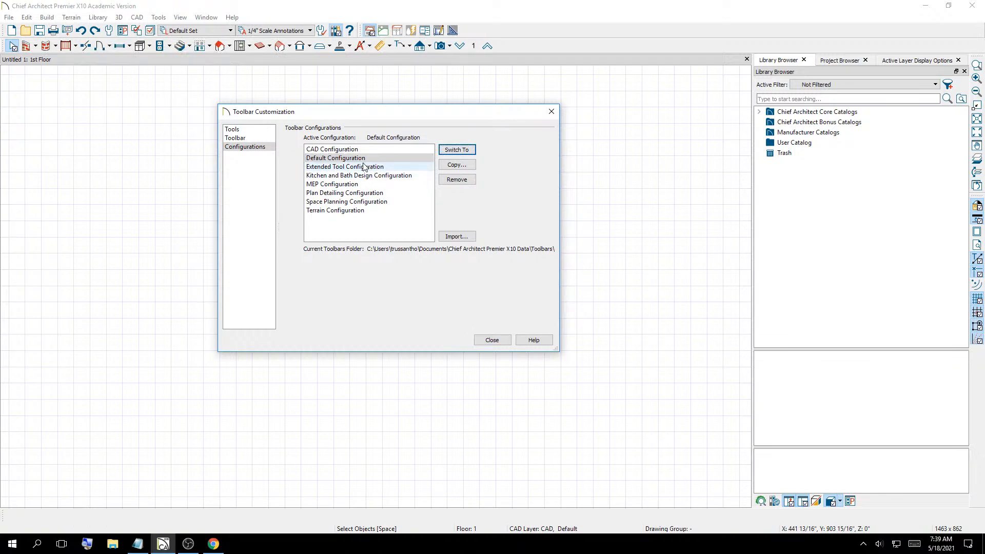
{"action": "left_click", "coordinate": [367, 167]}
{"action": "left_click", "coordinate": [460, 152]}
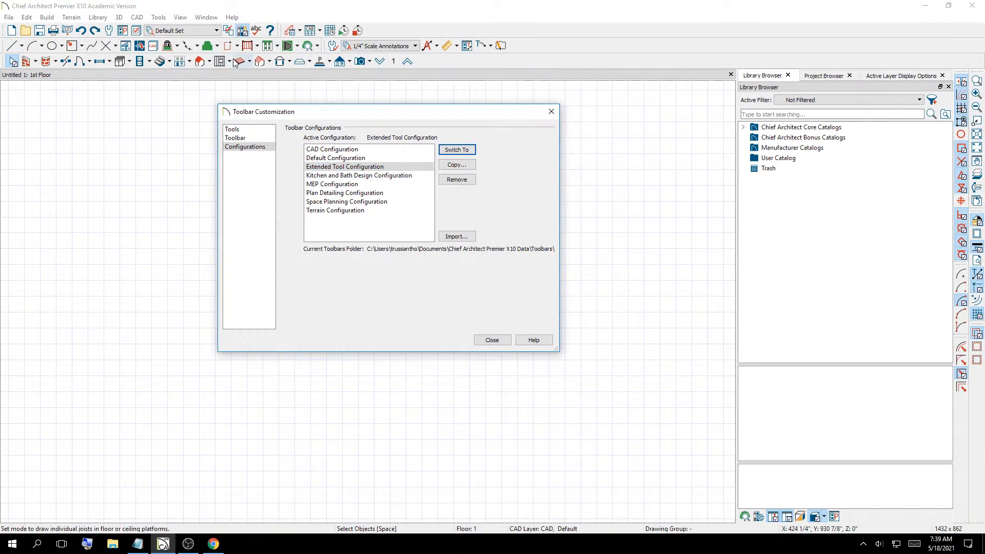
Make Default Configuration the active toolbar configuration again and close the toolbar customization
{"action": "left_click", "coordinate": [315, 158]}
{"action": "left_click", "coordinate": [456, 150]}
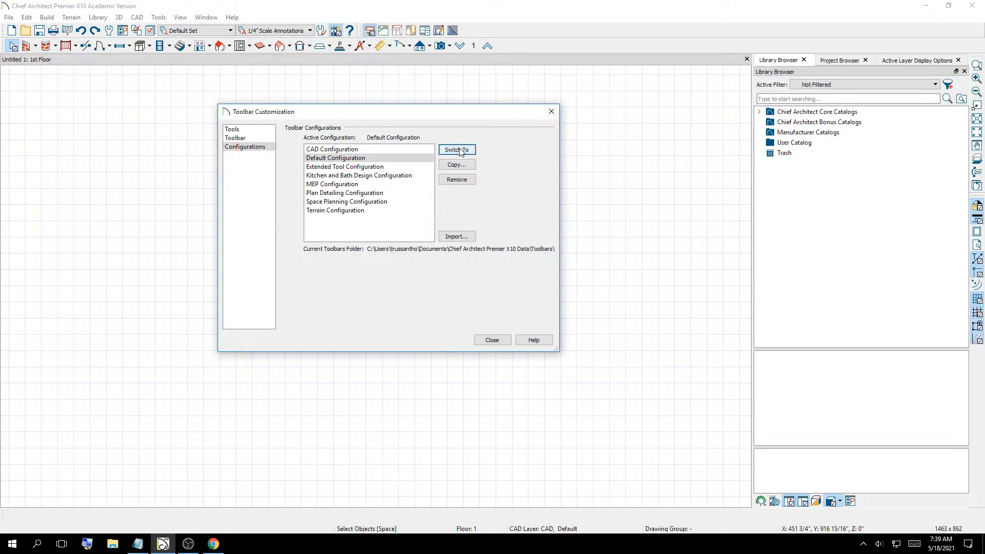
{"action": "left_click", "coordinate": [504, 342]}
Reopen the toolbar customization to view the list of configurations with Default Configuration selected, and close it without switching
{"action": "left_click", "coordinate": [160, 18]}
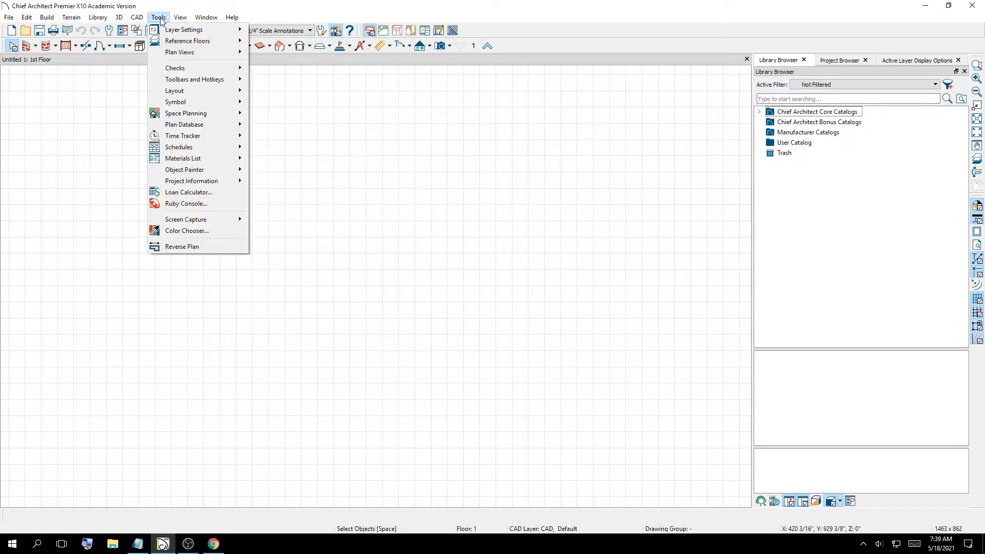
{"action": "mouse_move", "coordinate": [186, 80]}
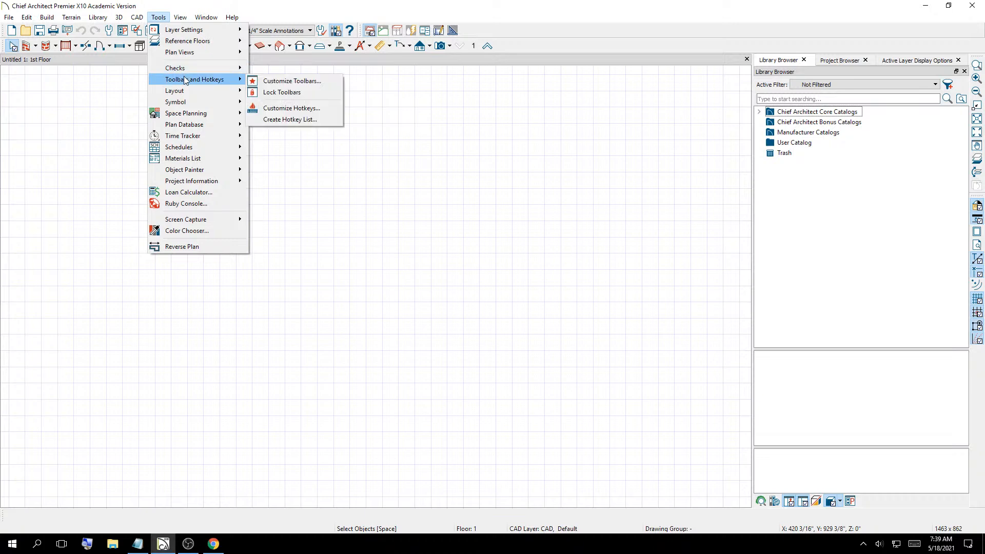
{"action": "left_click", "coordinate": [304, 82]}
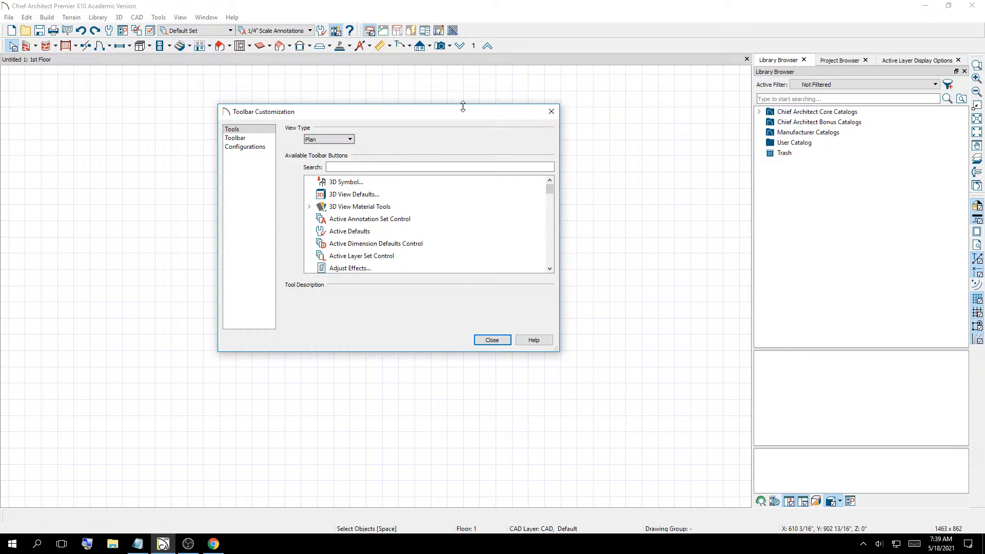
{"action": "left_click", "coordinate": [244, 148]}
{"action": "left_click", "coordinate": [323, 158]}
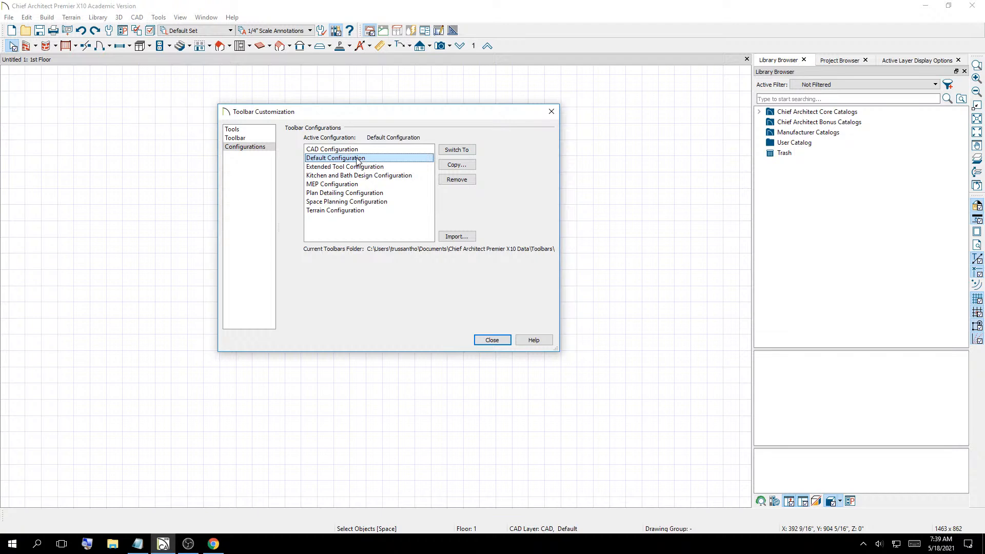
{"action": "left_click", "coordinate": [475, 341]}
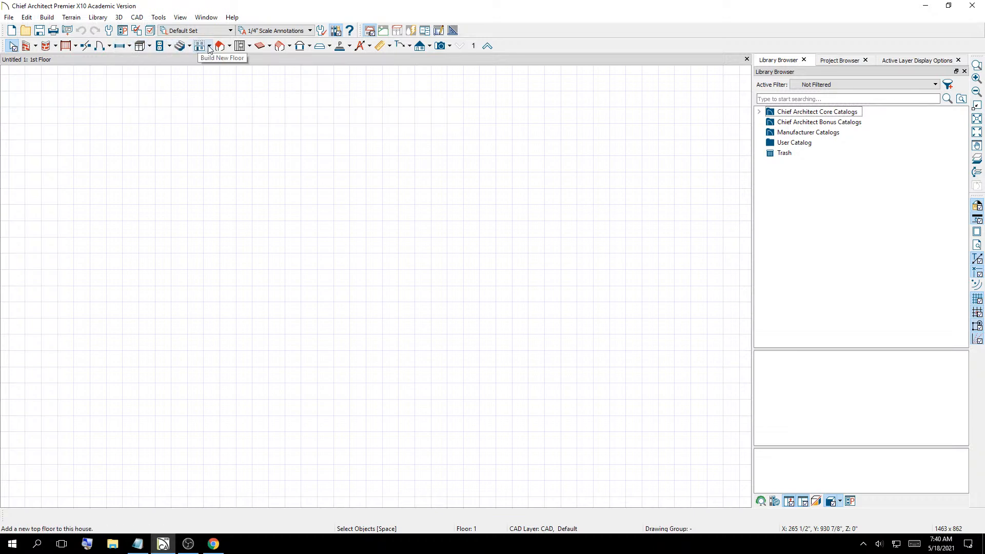
View the Build Framing settings of the General Framing tool and cancel them without changes
{"action": "left_click", "coordinate": [239, 47]}
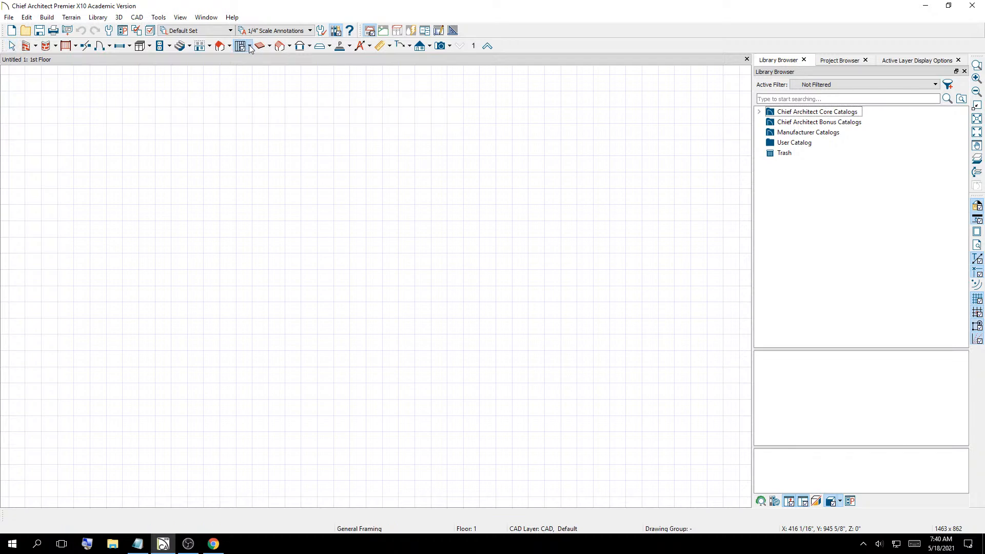
{"action": "double_click", "coordinate": [244, 47]}
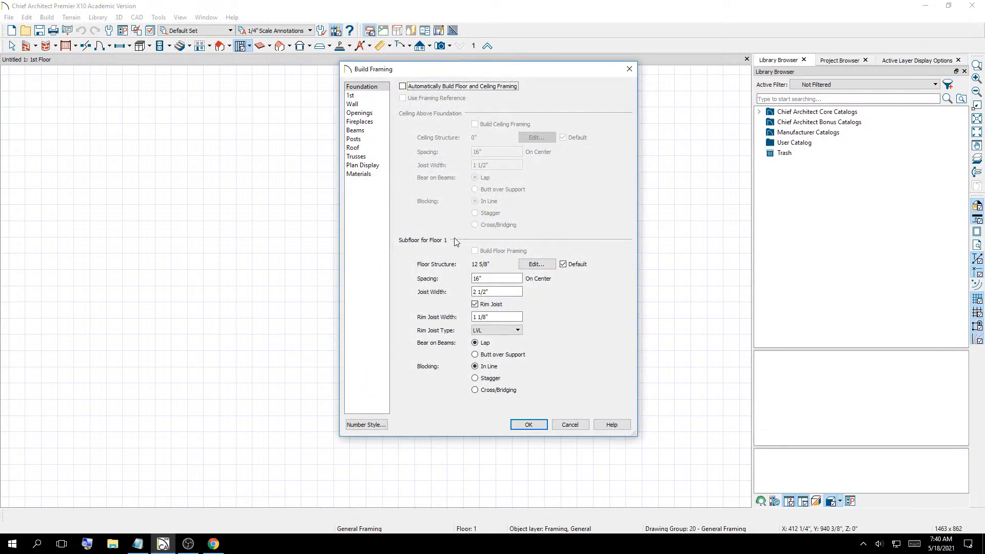
{"action": "left_click", "coordinate": [582, 427]}
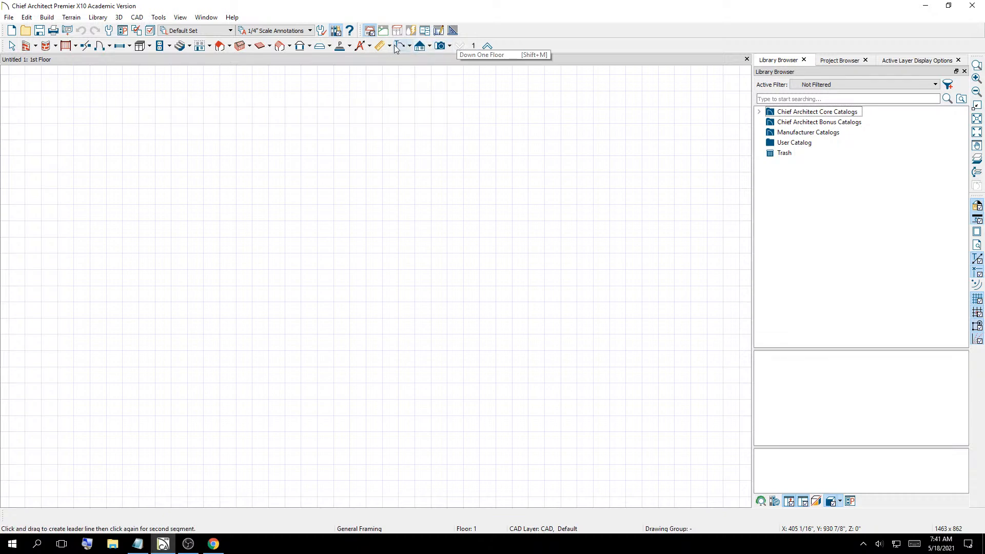
Draw a horizontal straight exterior wall about 30' long across the upper part of the plan
{"action": "left_click", "coordinate": [36, 46]}
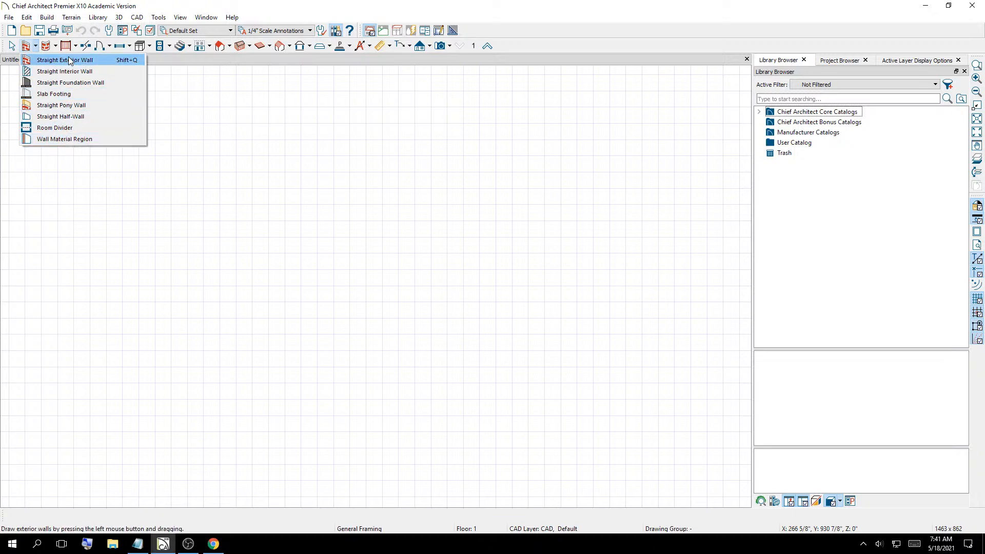
{"action": "left_click", "coordinate": [124, 60]}
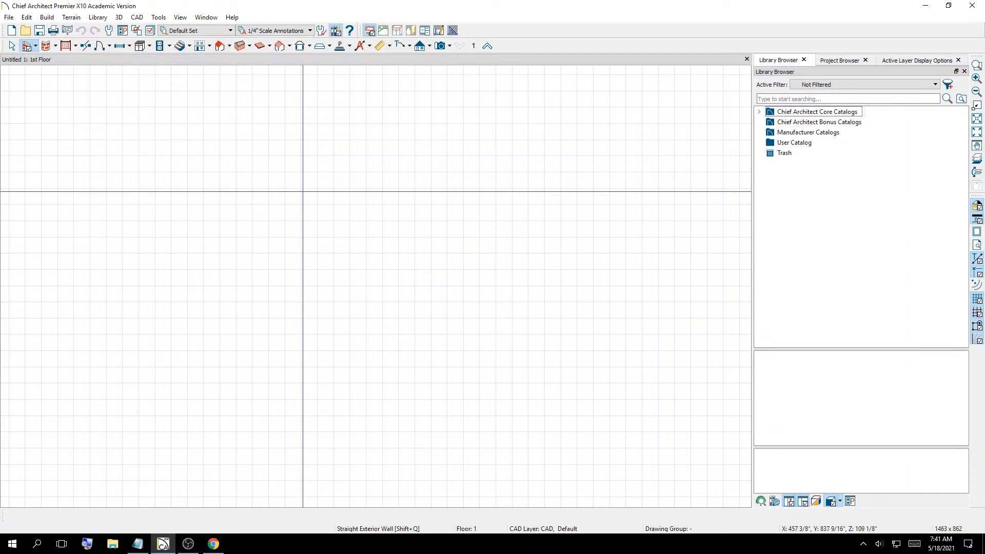
{"action": "mouse_move", "coordinate": [129, 172]}
{"action": "left_mouse_down"}
{"action": "mouse_move", "coordinate": [209, 248]}
{"action": "mouse_move", "coordinate": [321, 169]}
{"action": "mouse_move", "coordinate": [600, 155]}
{"action": "mouse_move", "coordinate": [334, 184]}
{"action": "mouse_move", "coordinate": [565, 164]}
{"action": "mouse_move", "coordinate": [336, 205]}
{"action": "mouse_move", "coordinate": [220, 205]}
{"action": "mouse_move", "coordinate": [400, 174]}
{"action": "mouse_move", "coordinate": [613, 161]}
{"action": "mouse_move", "coordinate": [548, 187]}
{"action": "mouse_move", "coordinate": [470, 187]}
{"action": "mouse_move", "coordinate": [490, 170]}
{"action": "mouse_move", "coordinate": [617, 162]}
{"action": "left_mouse_up"}
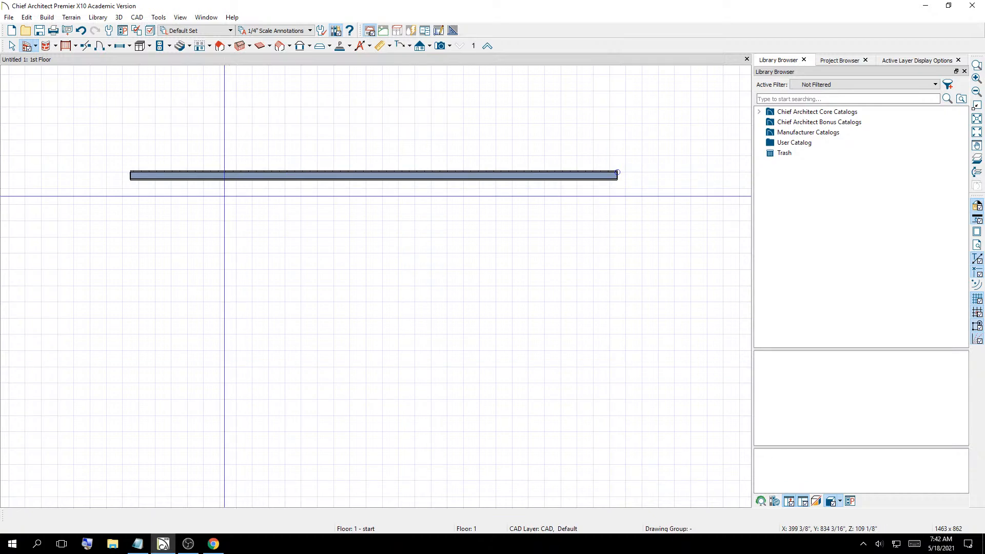
Draw a short straight exterior wall about 1'-5" long from right to left, just below the long wall's right end
{"action": "scroll", "coordinate": [662, 134], "scroll_direction": "up", "scroll_amount": 8}
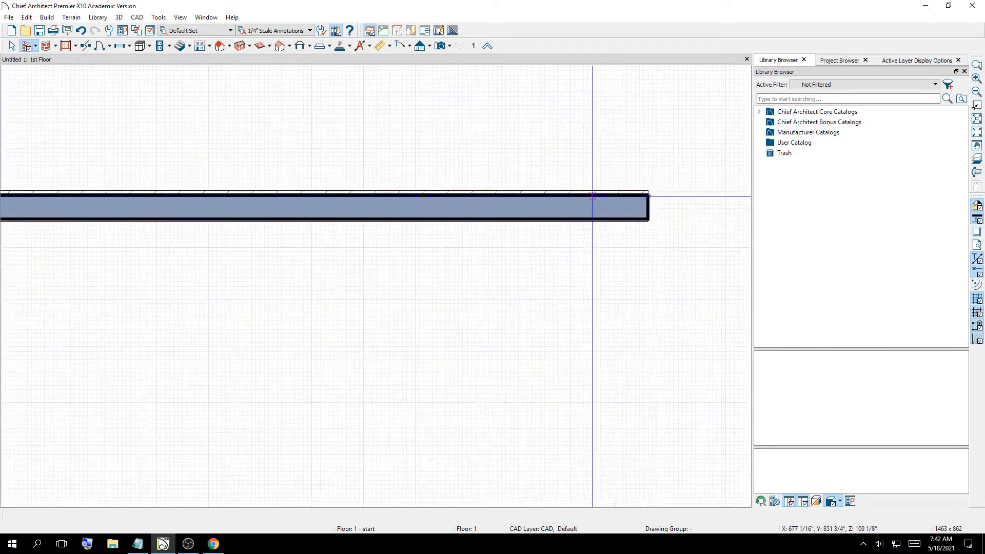
{"action": "scroll", "coordinate": [708, 173], "scroll_direction": "up", "scroll_amount": 4}
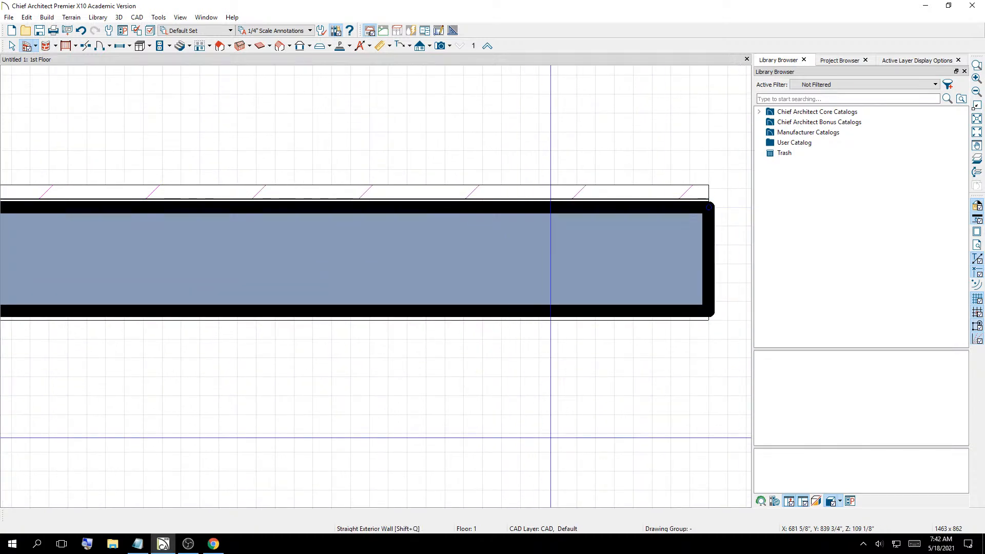
{"action": "left_click_drag", "start_coordinate": [595, 287], "coordinate": [236, 418]}
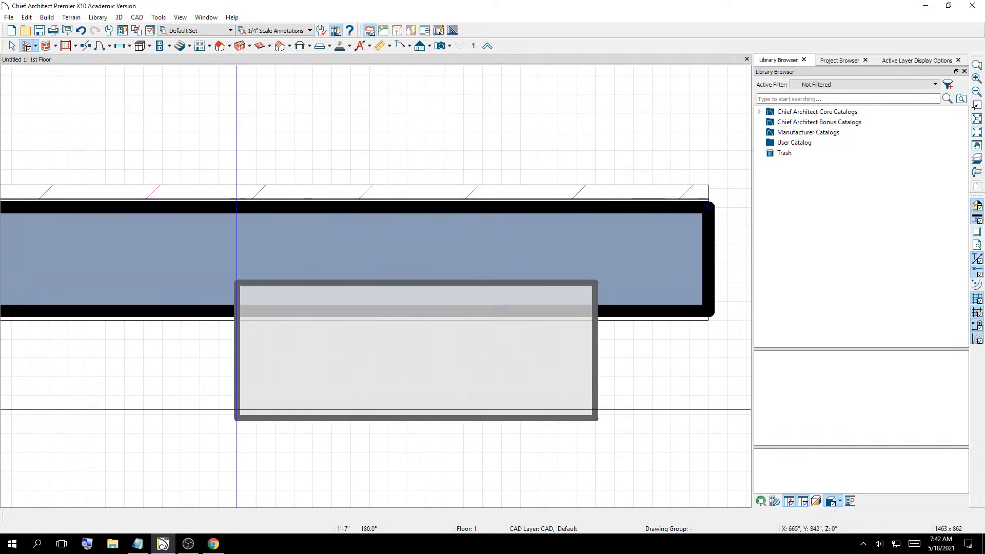
{"action": "key", "text": "ctrl+z"}
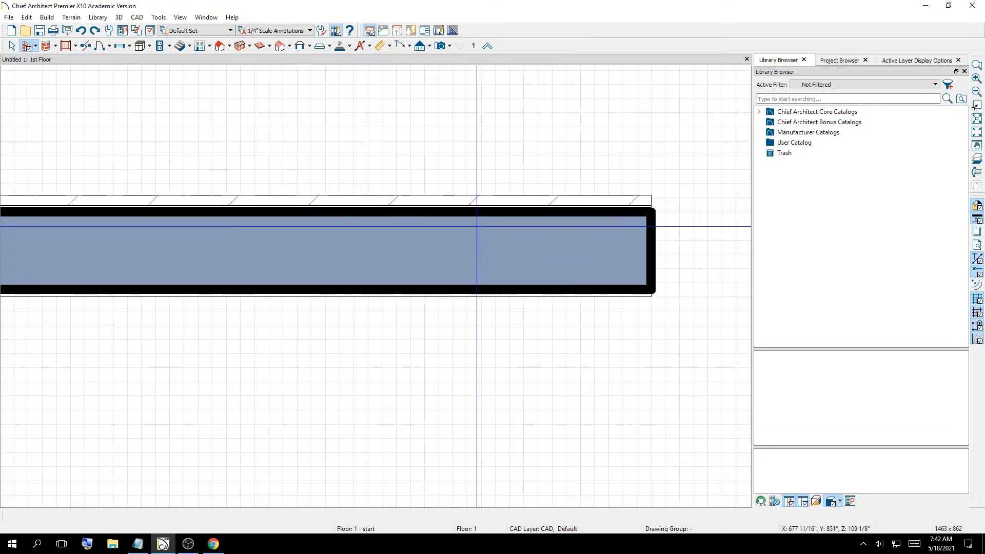
{"action": "scroll", "coordinate": [480, 287], "scroll_direction": "down", "scroll_amount": 3}
{"action": "mouse_move", "coordinate": [579, 226]}
{"action": "left_mouse_down"}
{"action": "mouse_move", "coordinate": [447, 357]}
{"action": "mouse_move", "coordinate": [246, 364]}
{"action": "left_mouse_up"}
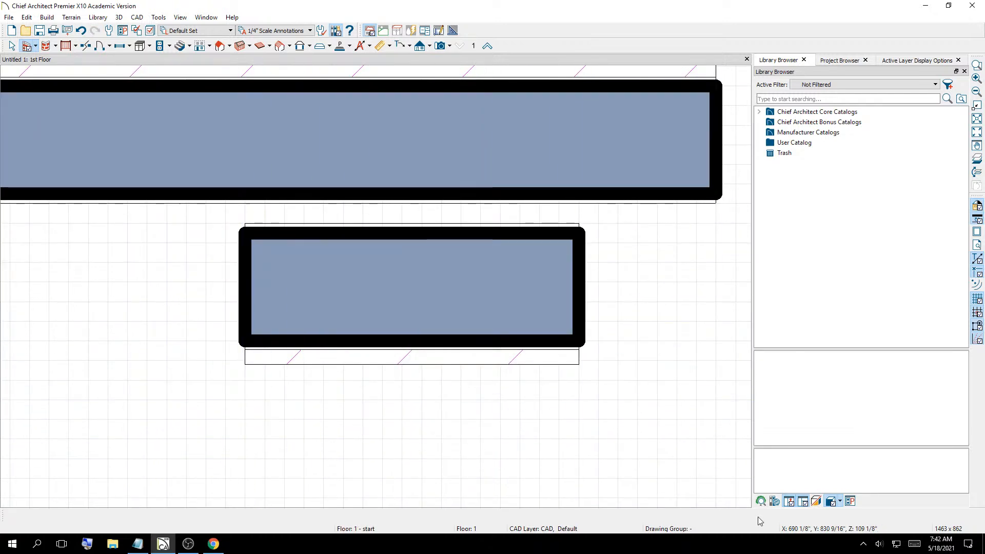
{"action": "scroll", "coordinate": [683, 359], "scroll_direction": "down", "scroll_amount": 2}
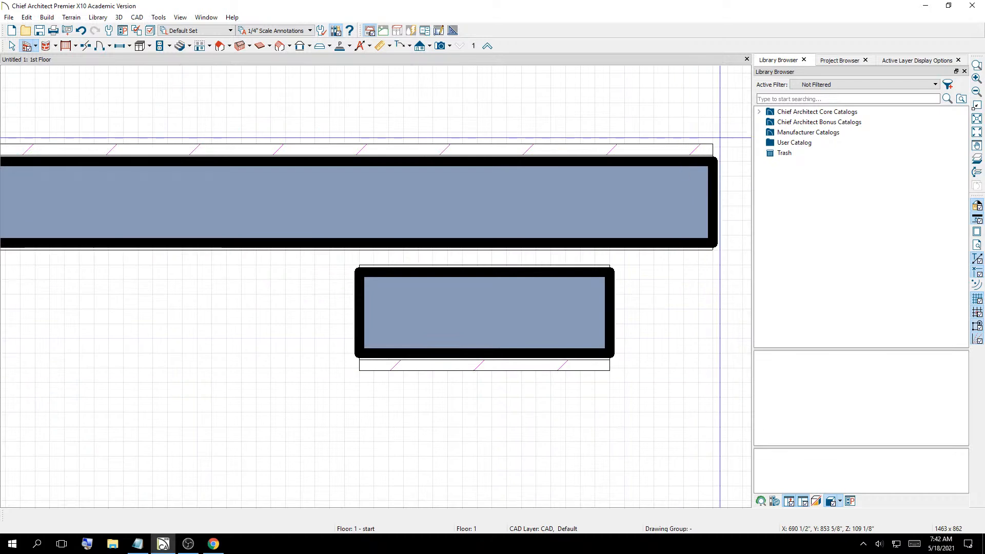
{"action": "scroll", "coordinate": [734, 157], "scroll_direction": "up", "scroll_amount": 3}
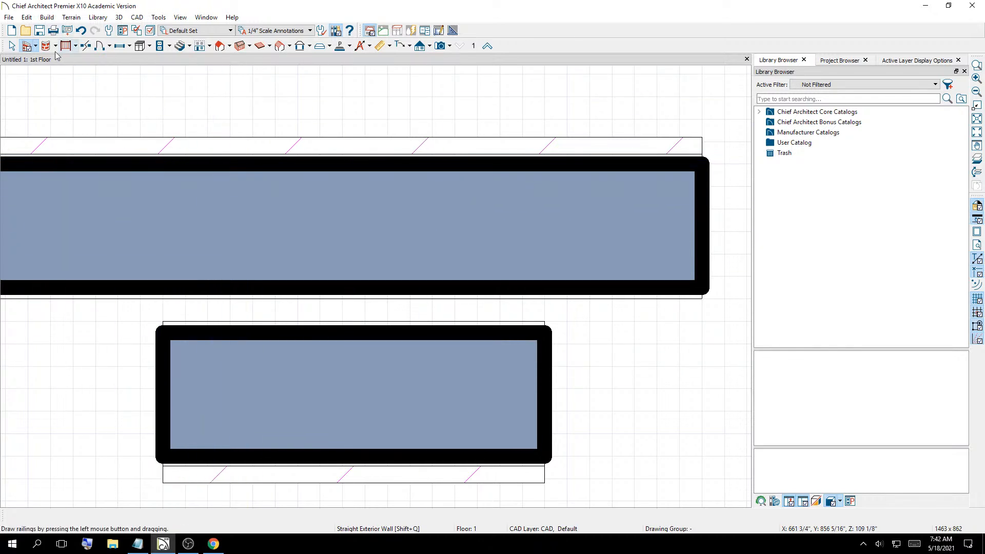
{"action": "left_click_drag", "start_coordinate": [338, 5], "coordinate": [340, 33]}
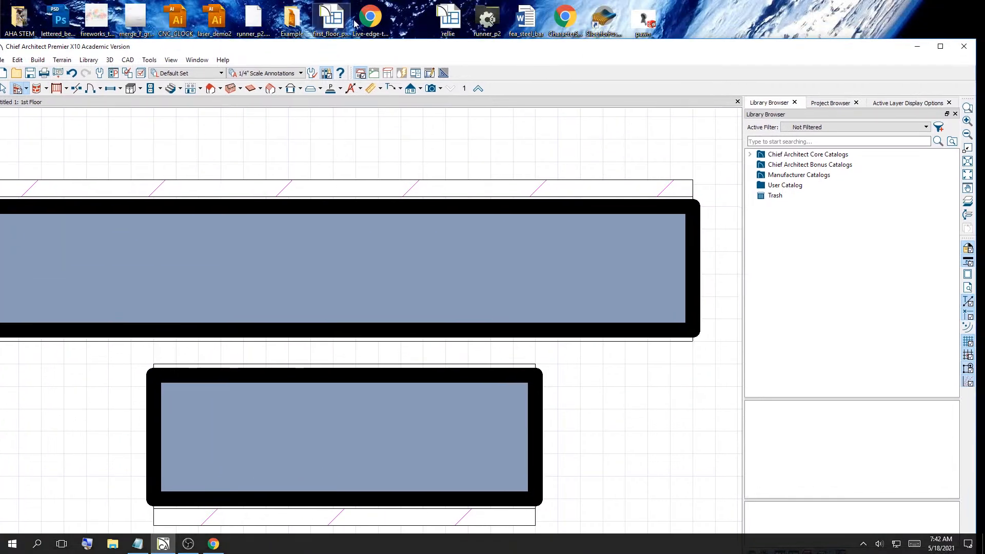
{"action": "left_click", "coordinate": [758, 11]}
{"action": "left_click_drag", "start_coordinate": [678, 45], "coordinate": [716, 0]}
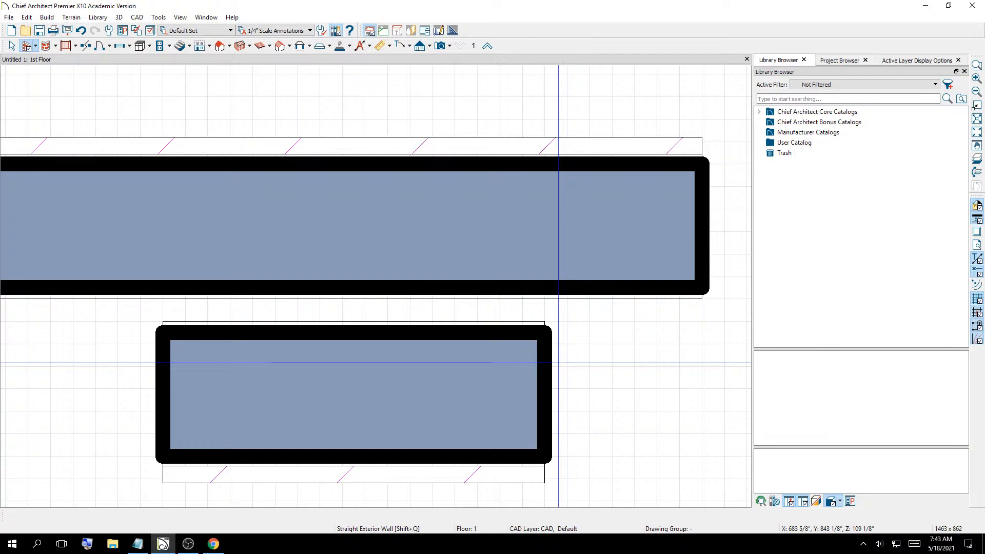
Delete the short wall below the right end of the long exterior wall
{"action": "scroll", "coordinate": [381, 231], "scroll_direction": "down", "scroll_amount": 6}
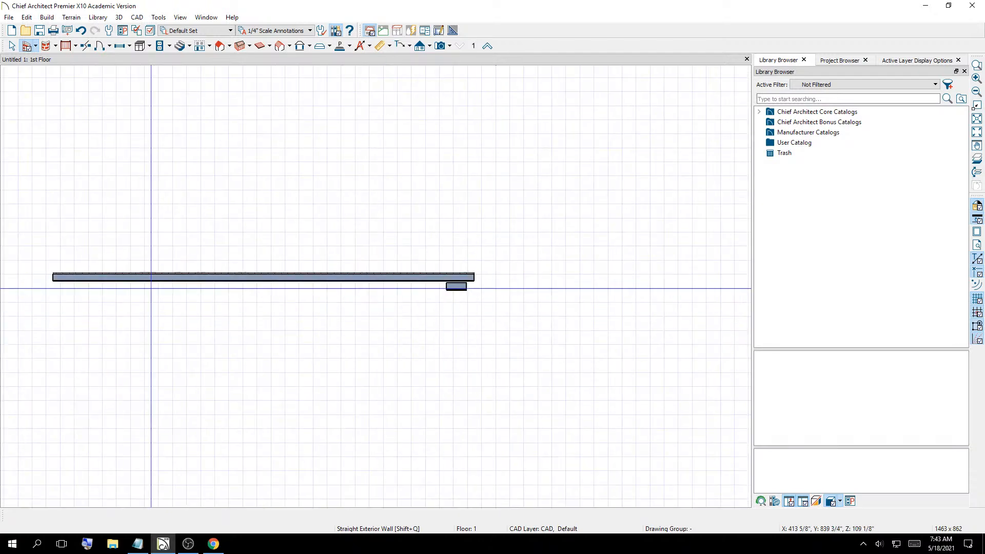
{"action": "scroll", "coordinate": [35, 283], "scroll_direction": "up", "scroll_amount": 1}
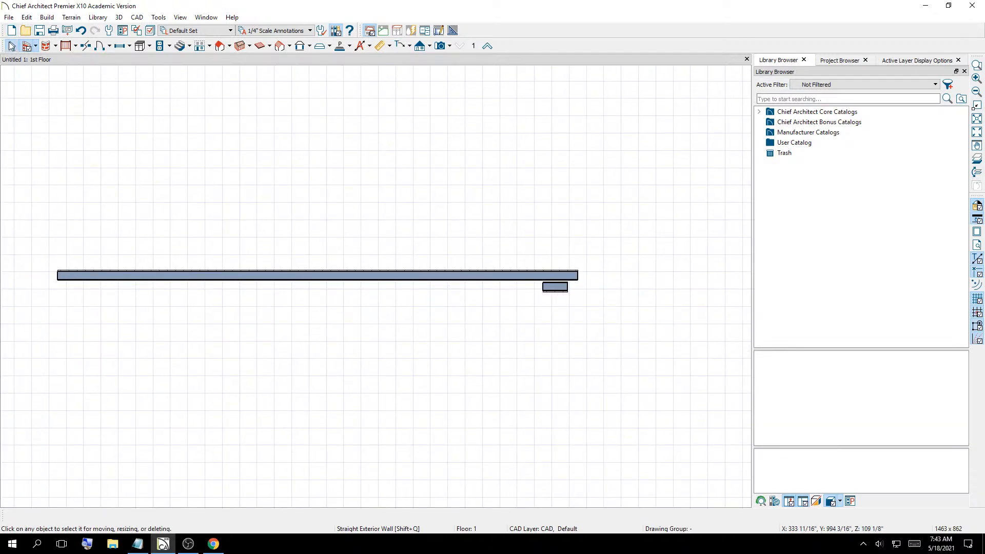
{"action": "left_click_drag", "start_coordinate": [583, 315], "coordinate": [529, 282]}
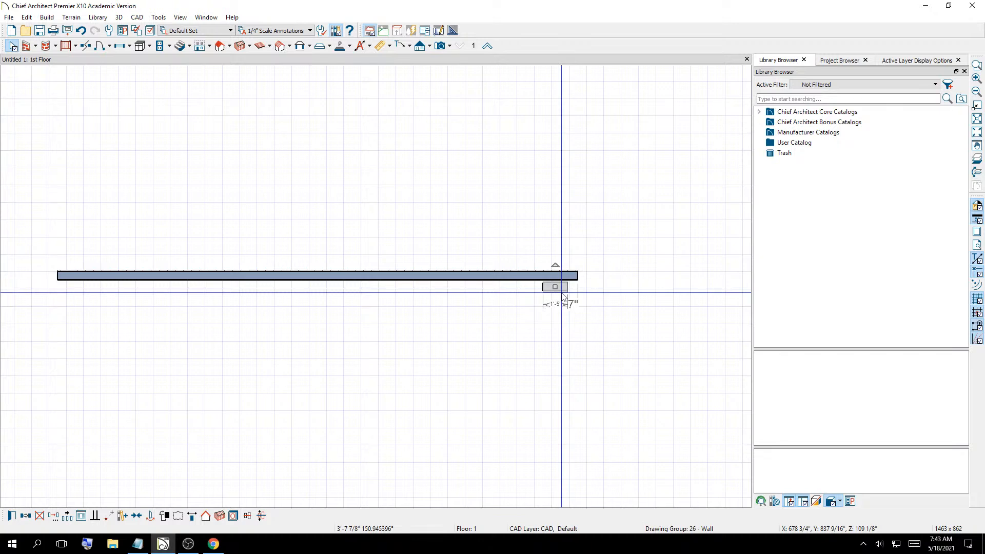
{"action": "key", "text": "Delete"}
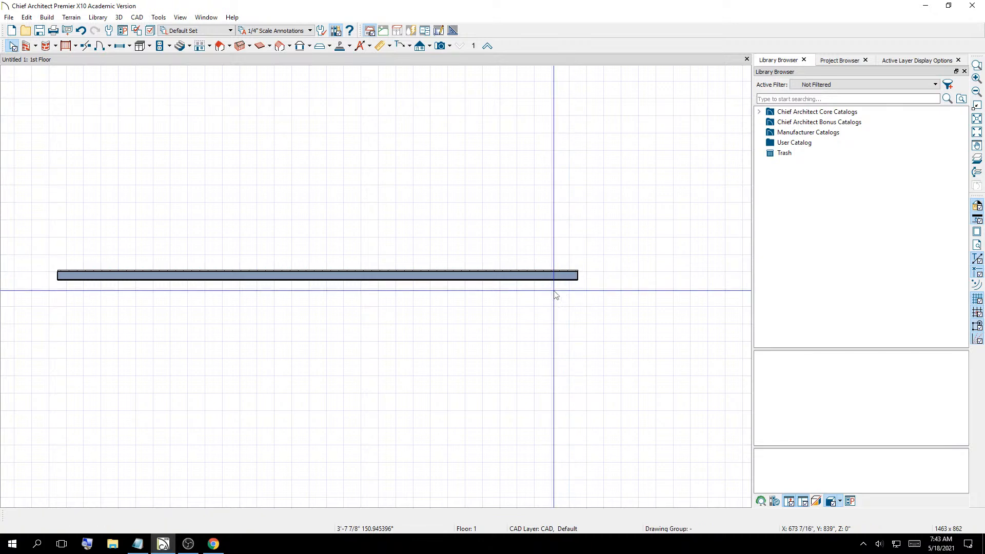
Set the exterior wall's length to 35' by moving its right end while the left end stays fixed
{"action": "left_click", "coordinate": [409, 273]}
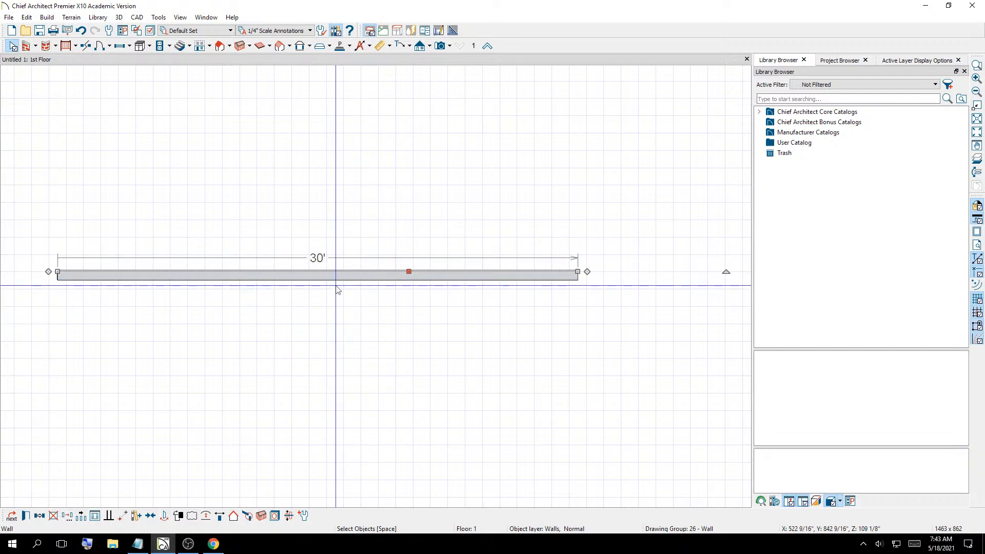
{"action": "left_click", "coordinate": [446, 333]}
{"action": "left_click", "coordinate": [440, 272]}
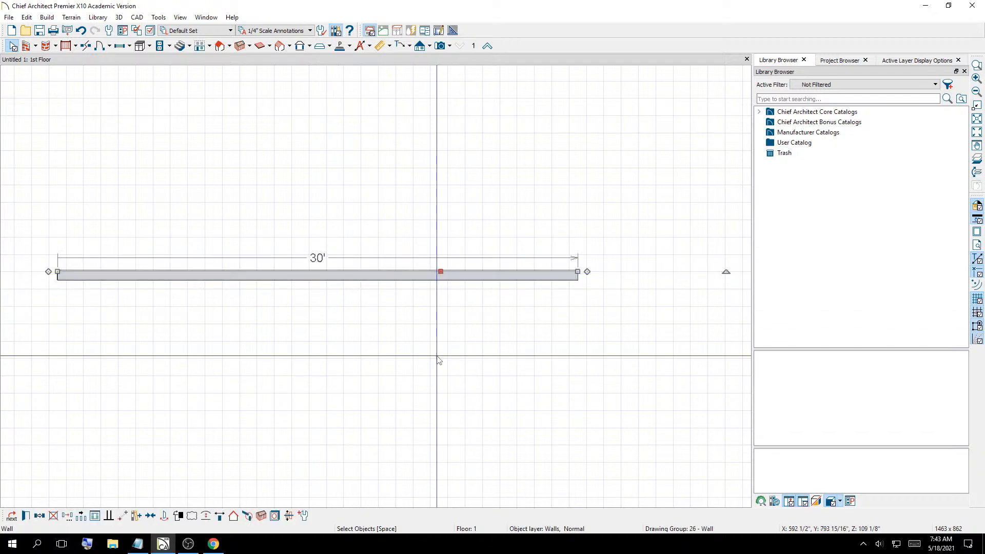
{"action": "left_click", "coordinate": [317, 257]}
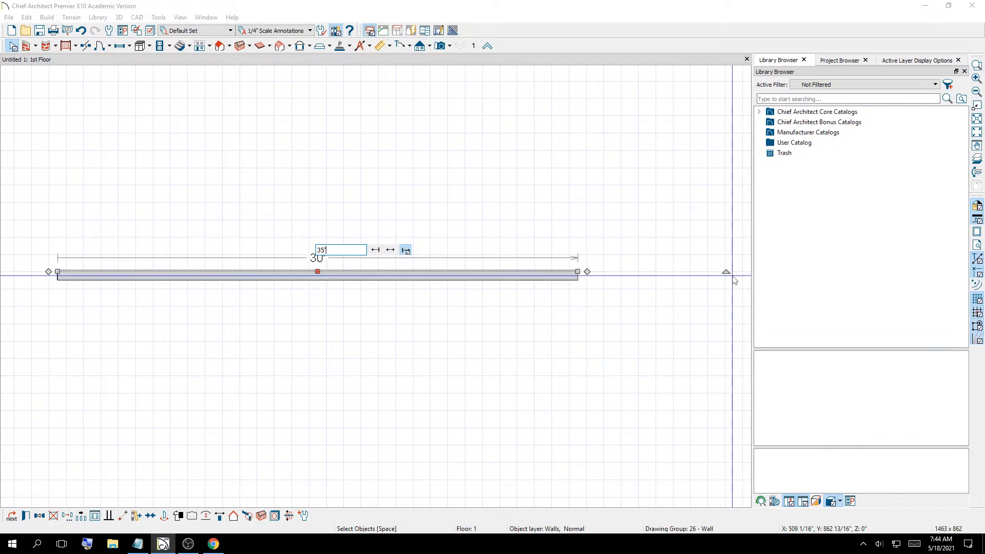
{"action": "left_click", "coordinate": [405, 250]}
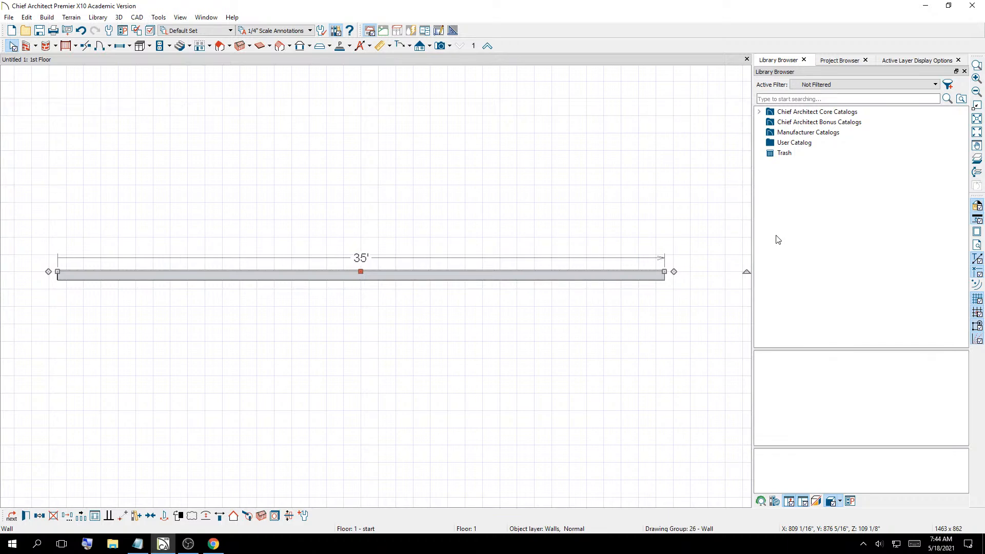
Set the exterior wall's length to 30' by moving its left end while the right end stays fixed
{"action": "scroll", "coordinate": [490, 203], "scroll_direction": "down", "scroll_amount": 2}
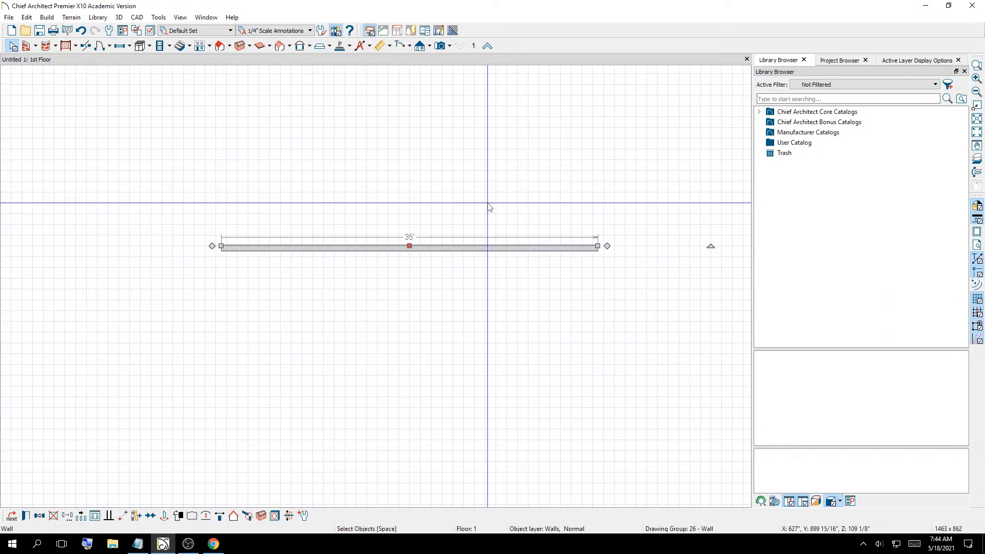
{"action": "left_click", "coordinate": [411, 240]}
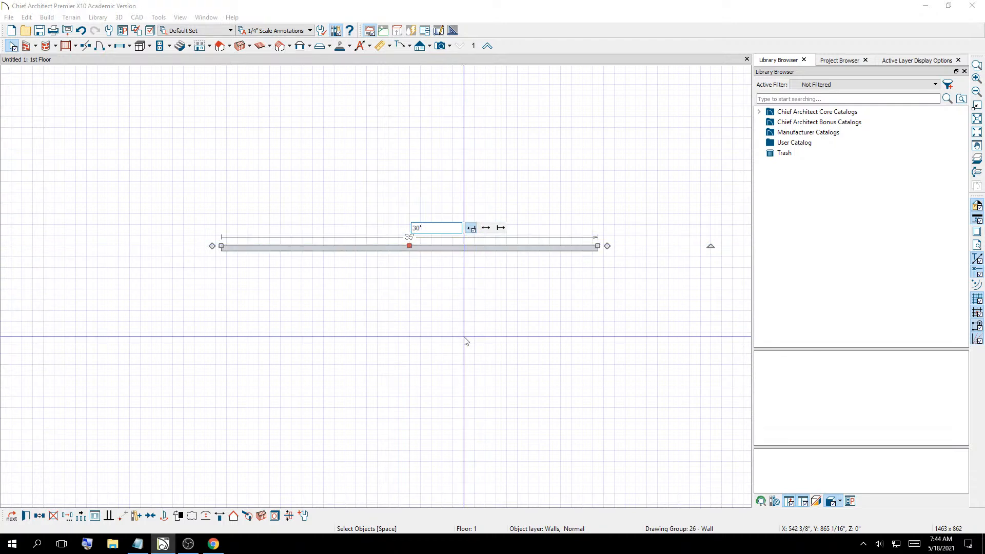
{"action": "key", "text": "Return"}
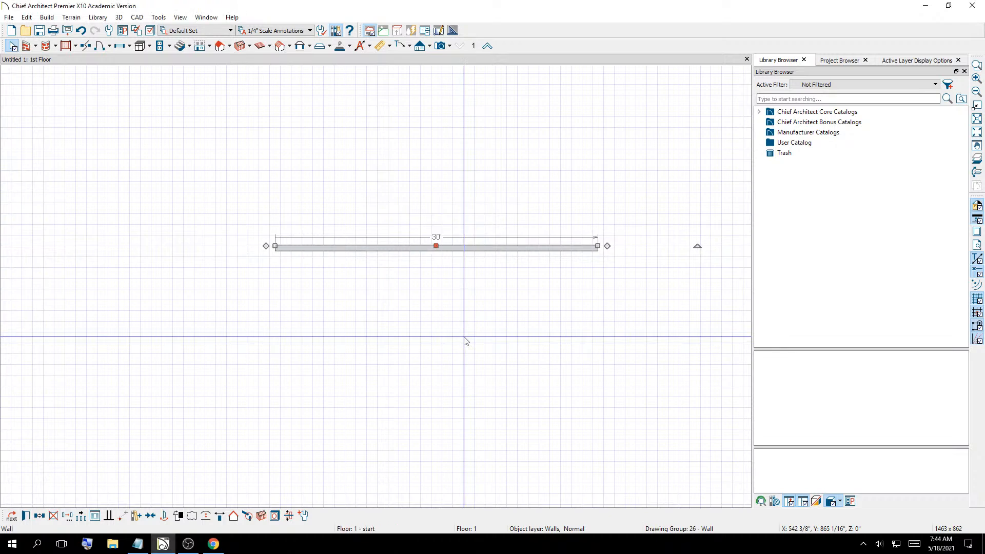
Undo the last length change and set the exterior wall's length to 30' by moving its right end while the left end stays fixed
{"action": "key", "text": "ctrl+z"}
{"action": "left_click", "coordinate": [460, 245]}
{"action": "left_click", "coordinate": [410, 236]}
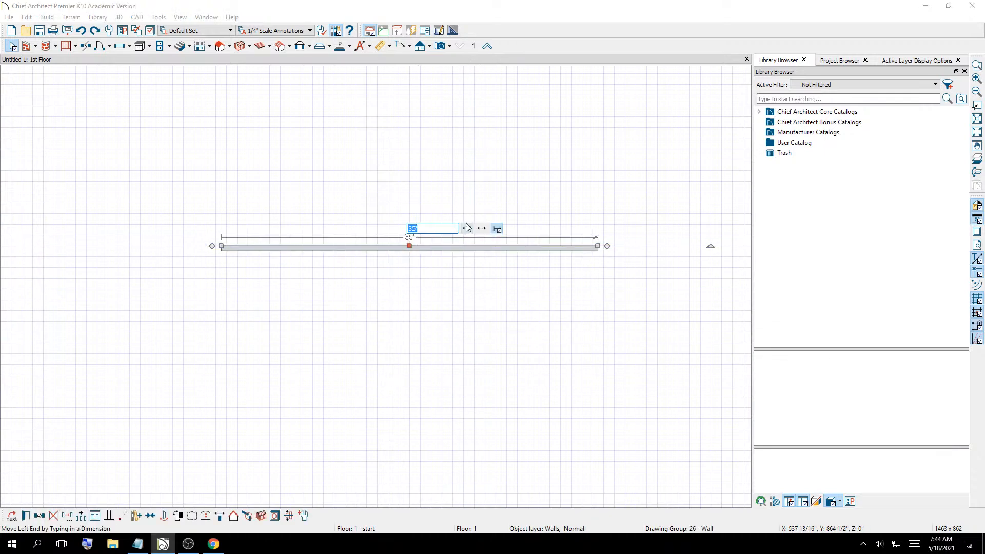
{"action": "type", "text": "30'"}
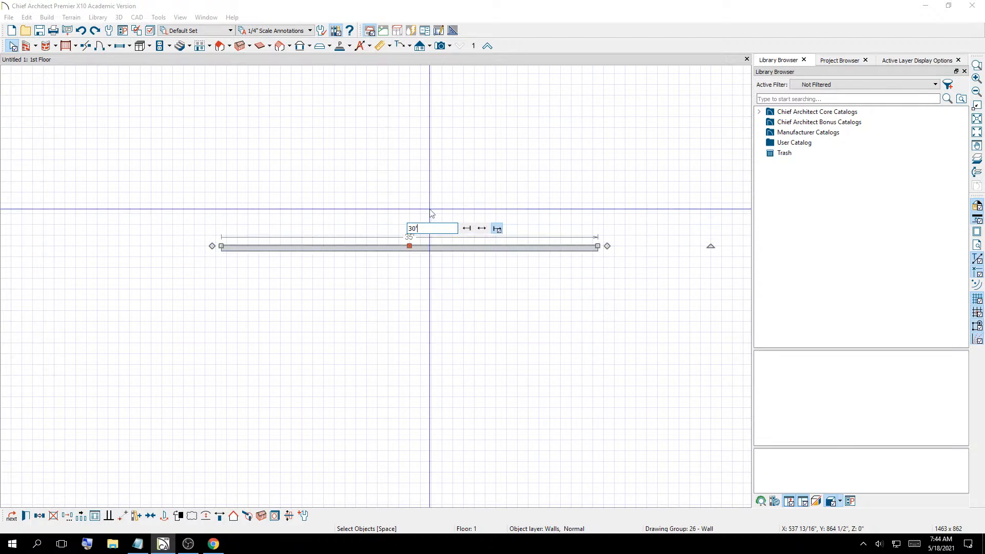
{"action": "key", "text": "Return"}
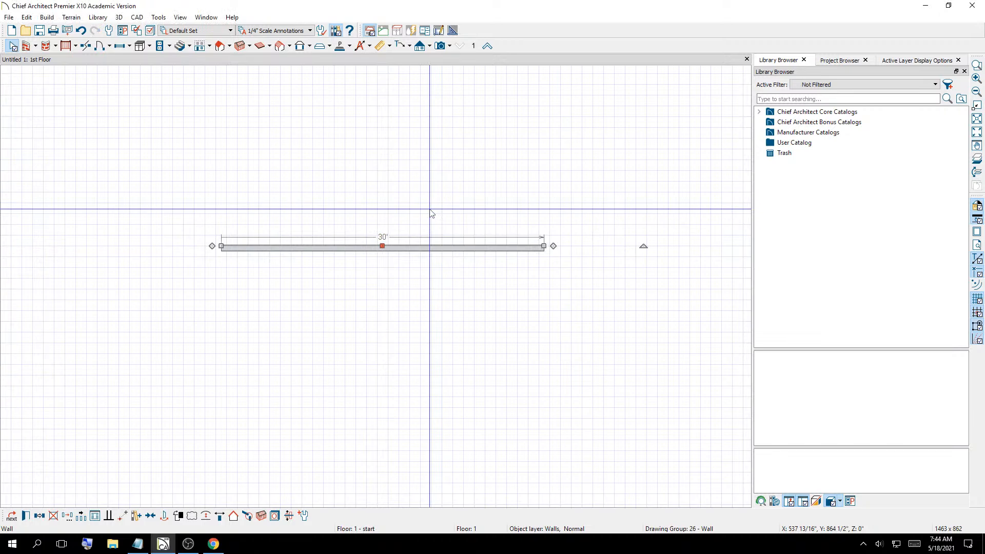
{"action": "left_click", "coordinate": [495, 319]}
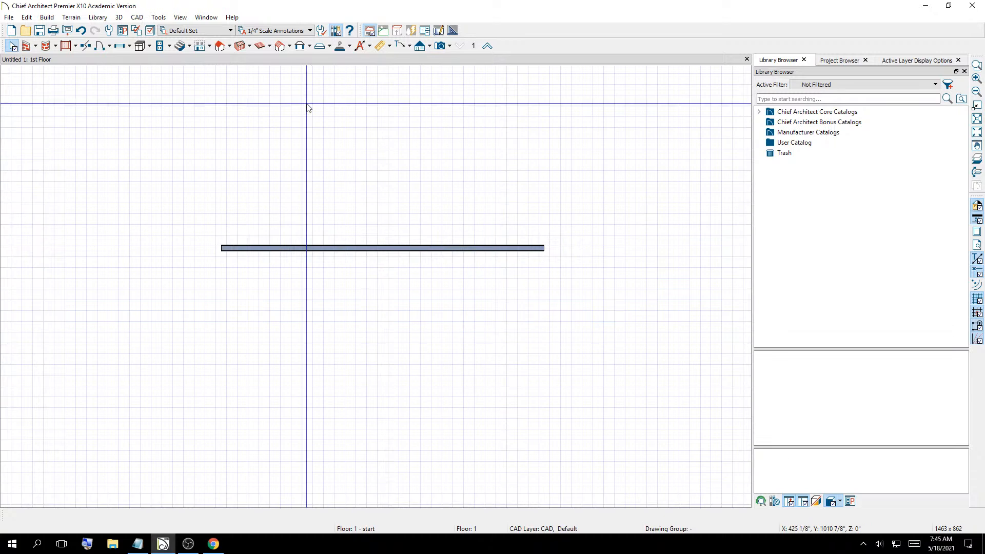
Draw three straight exterior walls from the top wall's right end around to its left end, closing a rectangle about 30' by 22'-5"
{"action": "left_click", "coordinate": [27, 46]}
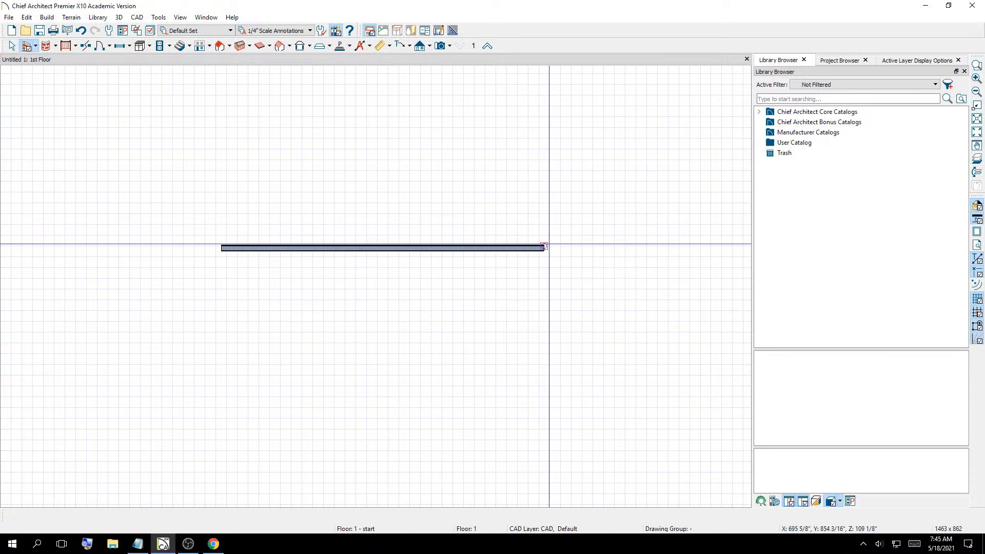
{"action": "left_click_drag", "start_coordinate": [544, 248], "coordinate": [549, 487]}
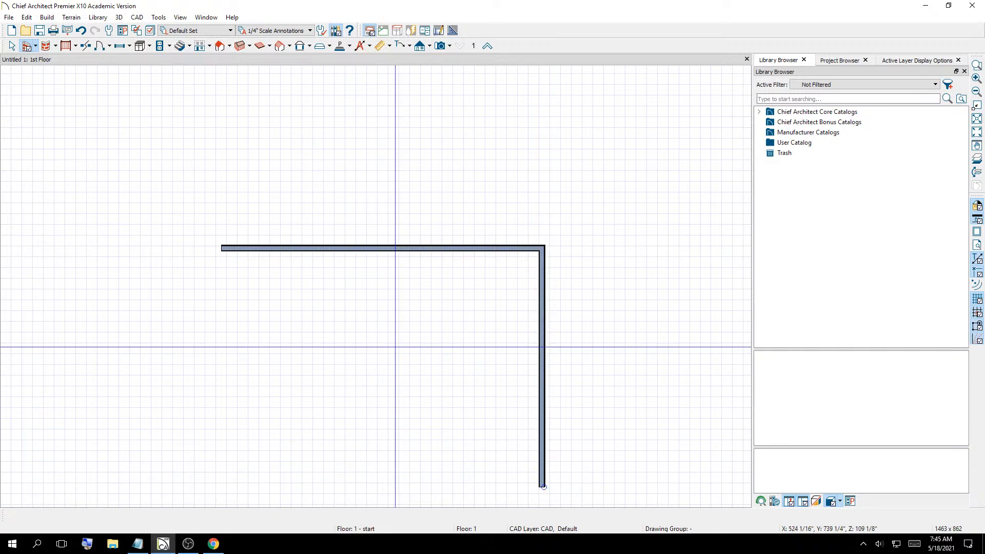
{"action": "scroll", "coordinate": [396, 345], "scroll_direction": "down", "scroll_amount": 2}
{"action": "scroll", "coordinate": [460, 424], "scroll_direction": "up", "scroll_amount": 2}
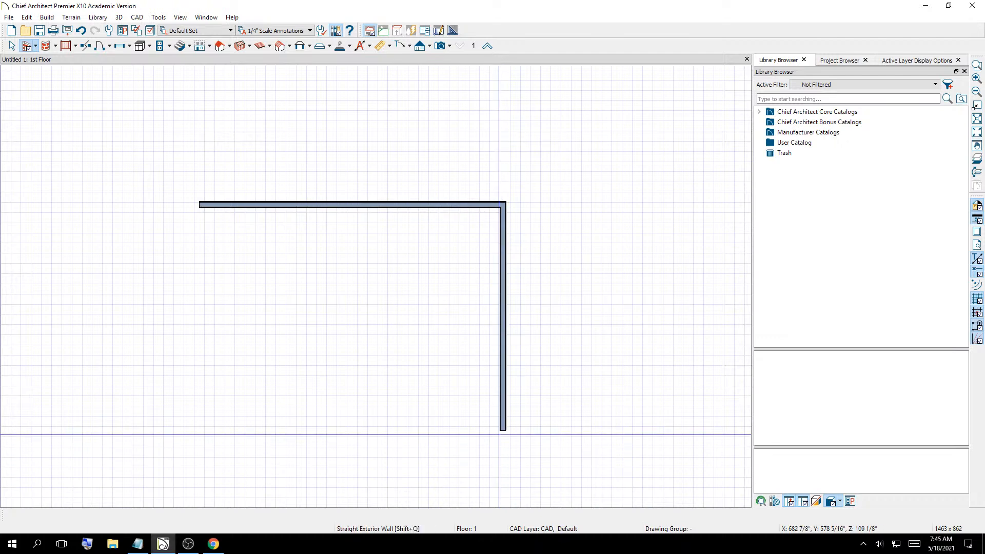
{"action": "left_click_drag", "start_coordinate": [505, 430], "coordinate": [199, 430]}
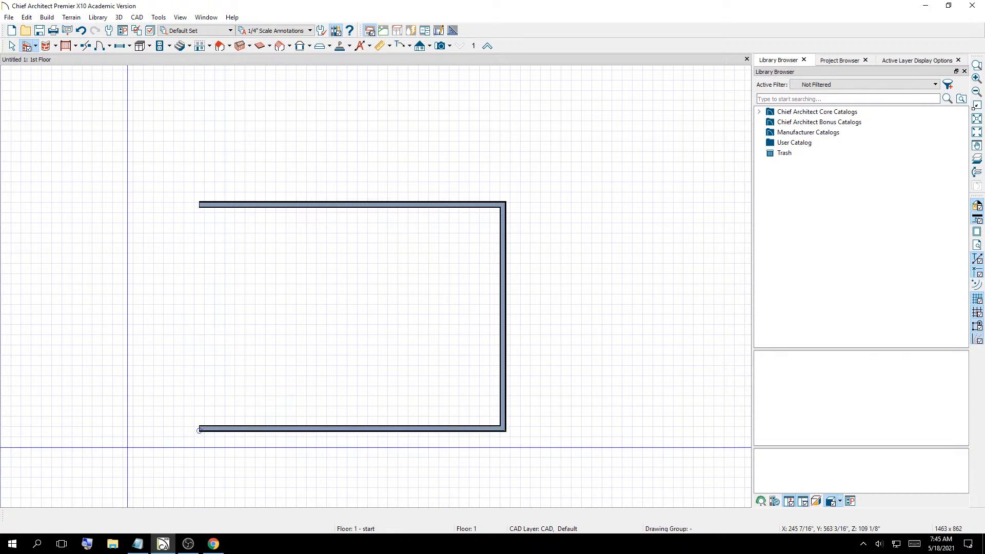
{"action": "left_click_drag", "start_coordinate": [201, 422], "coordinate": [195, 285]}
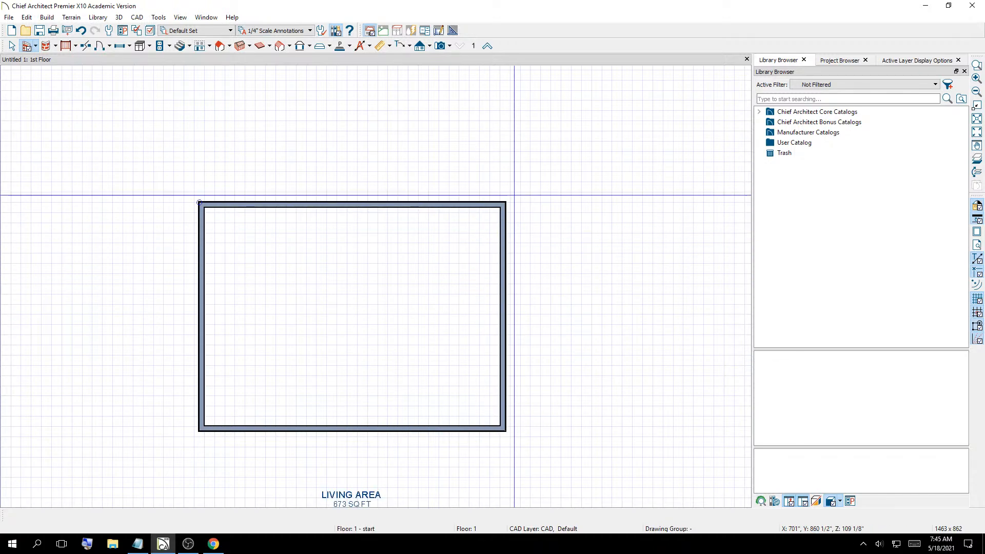
Examine the wall layers and how the exterior walls join at the corners of the rectangle
{"action": "scroll", "coordinate": [519, 193], "scroll_direction": "up", "scroll_amount": 10}
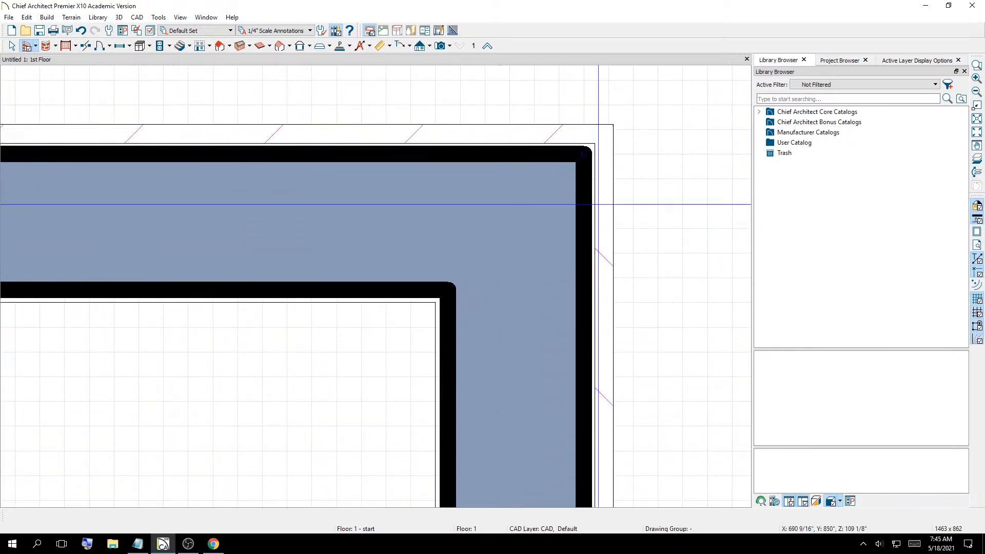
{"action": "scroll", "coordinate": [501, 233], "scroll_direction": "down", "scroll_amount": 10}
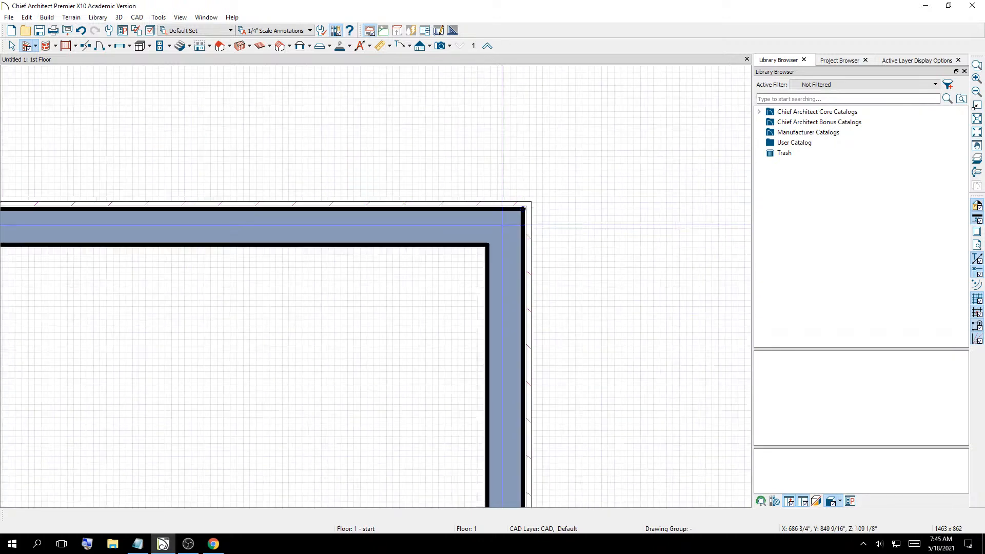
{"action": "scroll", "coordinate": [491, 364], "scroll_direction": "up", "scroll_amount": 6}
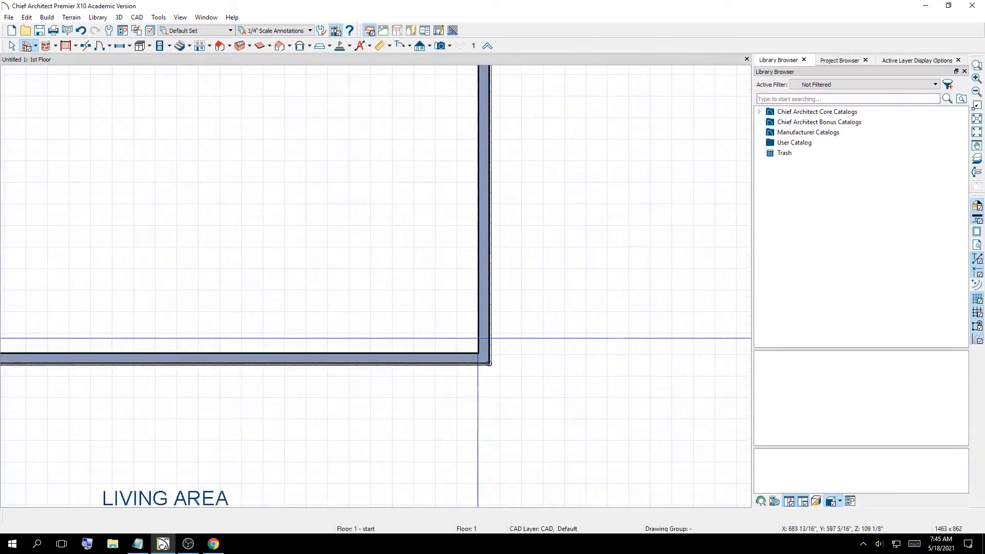
{"action": "scroll", "coordinate": [503, 403], "scroll_direction": "down", "scroll_amount": 4}
{"action": "scroll", "coordinate": [502, 404], "scroll_direction": "down", "scroll_amount": 1}
{"action": "scroll", "coordinate": [160, 406], "scroll_direction": "up", "scroll_amount": 6}
{"action": "scroll", "coordinate": [161, 394], "scroll_direction": "down", "scroll_amount": 5}
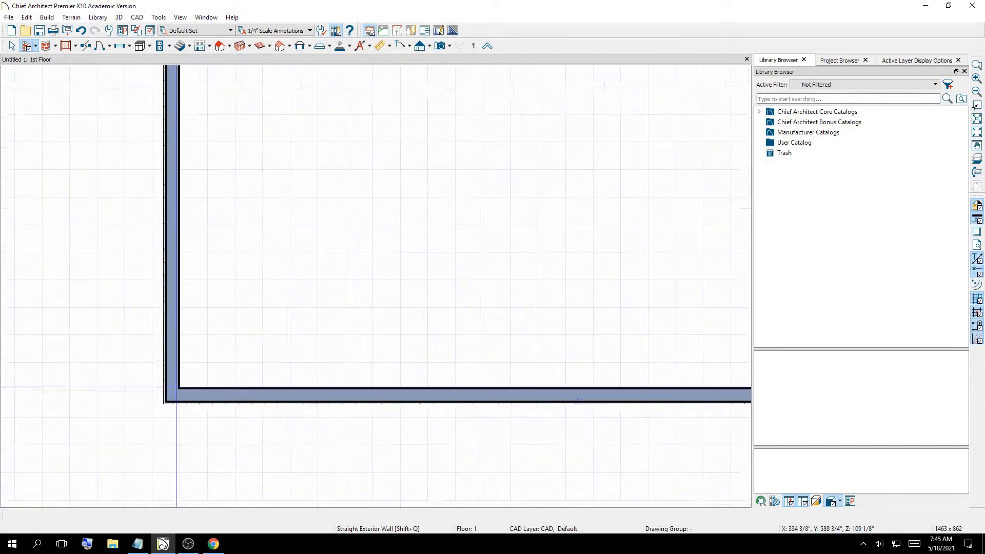
{"action": "scroll", "coordinate": [171, 107], "scroll_direction": "up", "scroll_amount": 6}
{"action": "scroll", "coordinate": [171, 107], "scroll_direction": "up", "scroll_amount": 2}
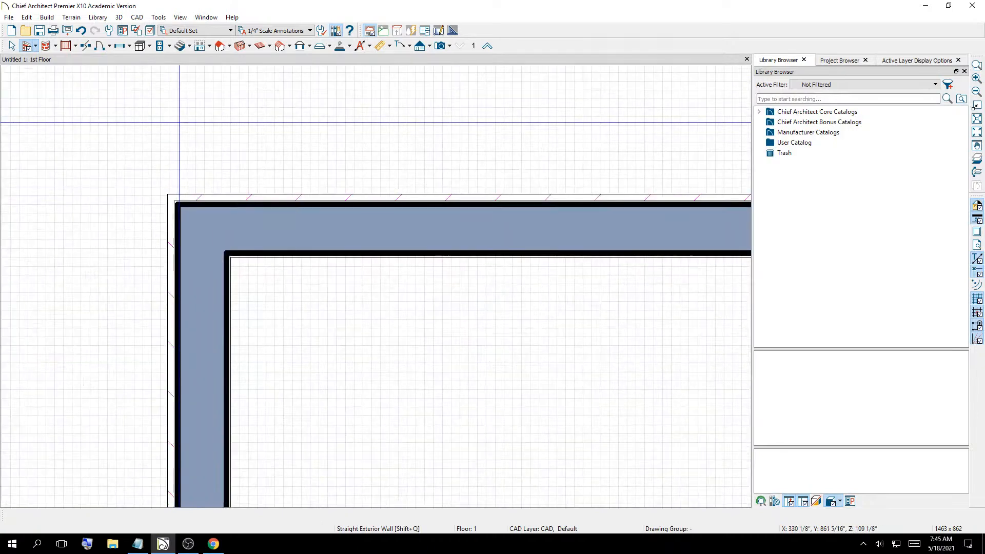
{"action": "scroll", "coordinate": [179, 122], "scroll_direction": "down", "scroll_amount": 7}
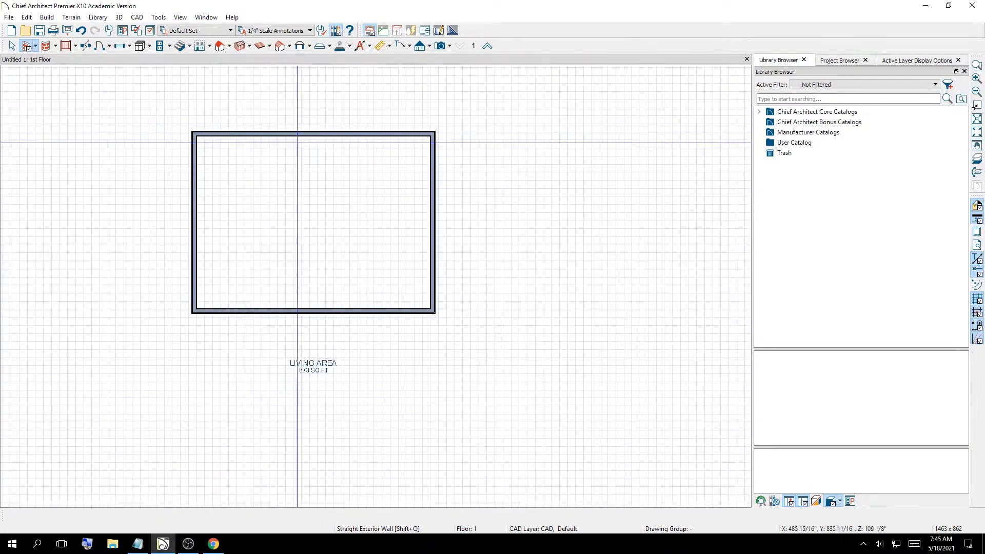
{"action": "scroll", "coordinate": [285, 125], "scroll_direction": "up", "scroll_amount": 2}
{"action": "scroll", "coordinate": [244, 111], "scroll_direction": "up", "scroll_amount": 1}
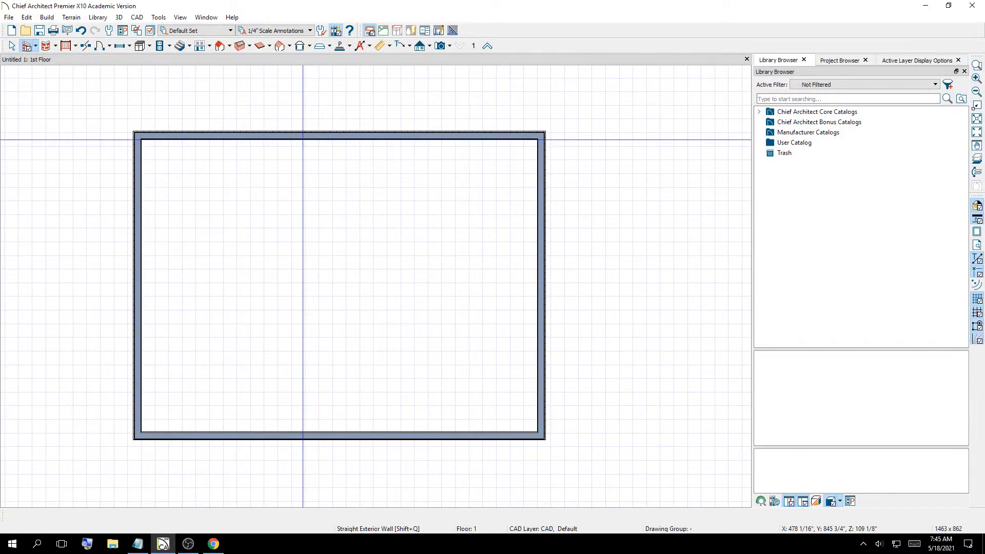
{"action": "left_click", "coordinate": [162, 19]}
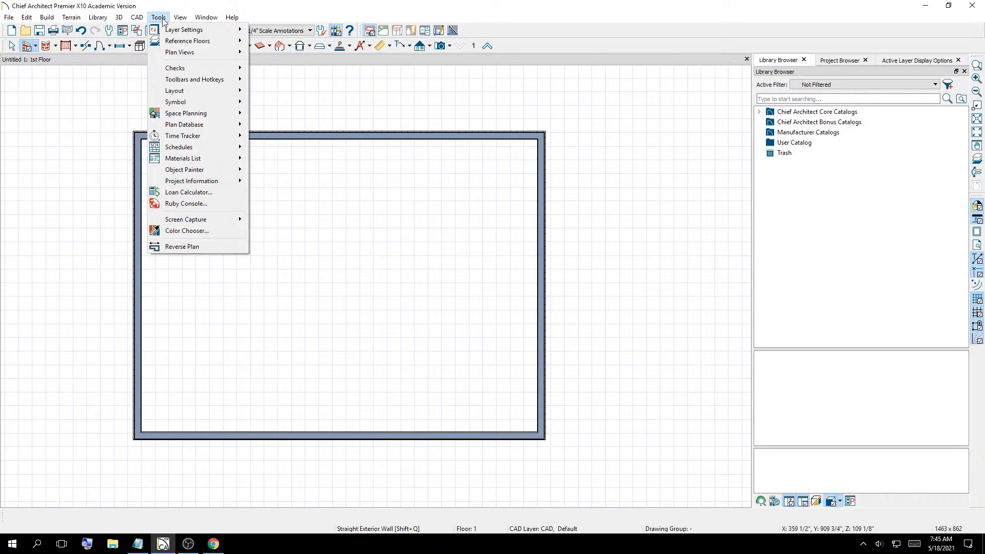
{"action": "mouse_move", "coordinate": [133, 21]}
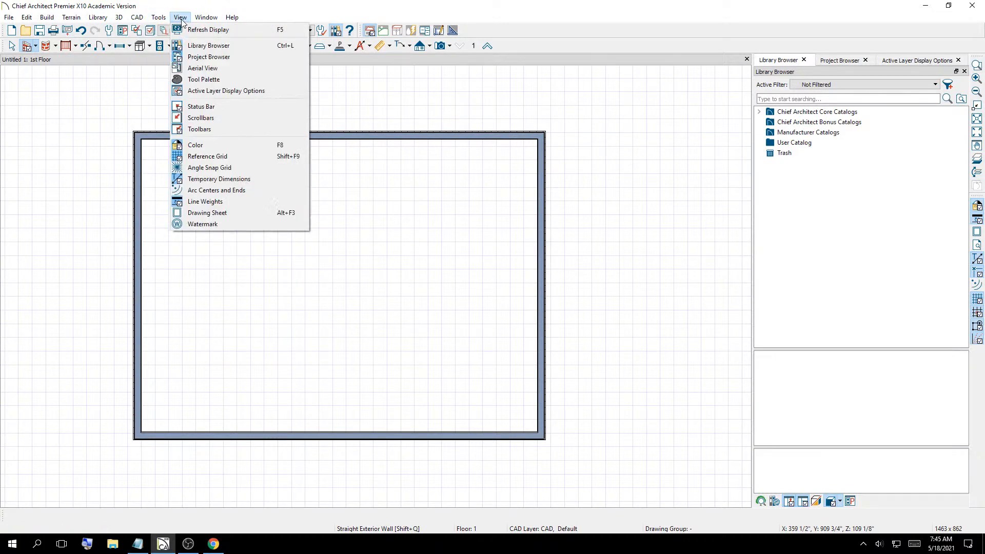
{"action": "mouse_move", "coordinate": [29, 21]}
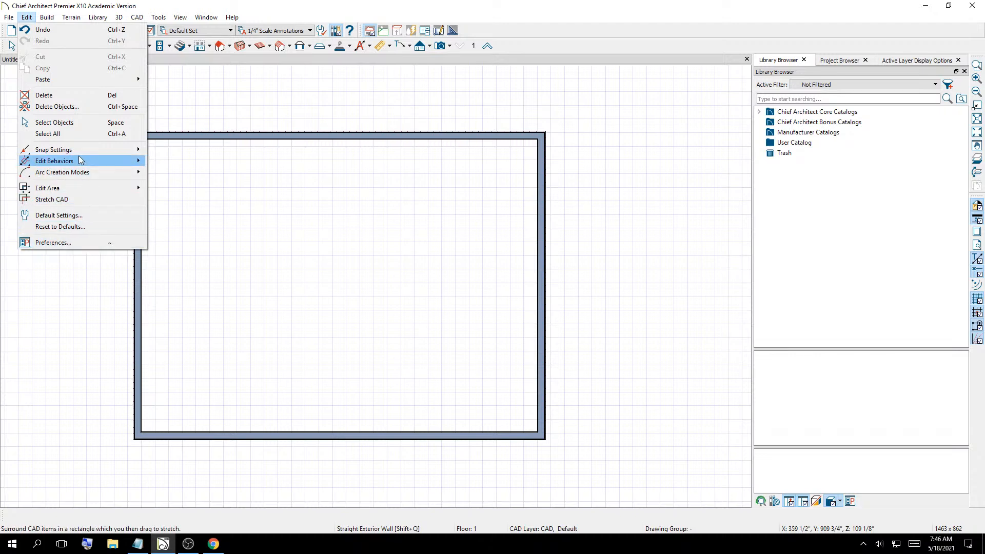
{"action": "mouse_move", "coordinate": [81, 155]}
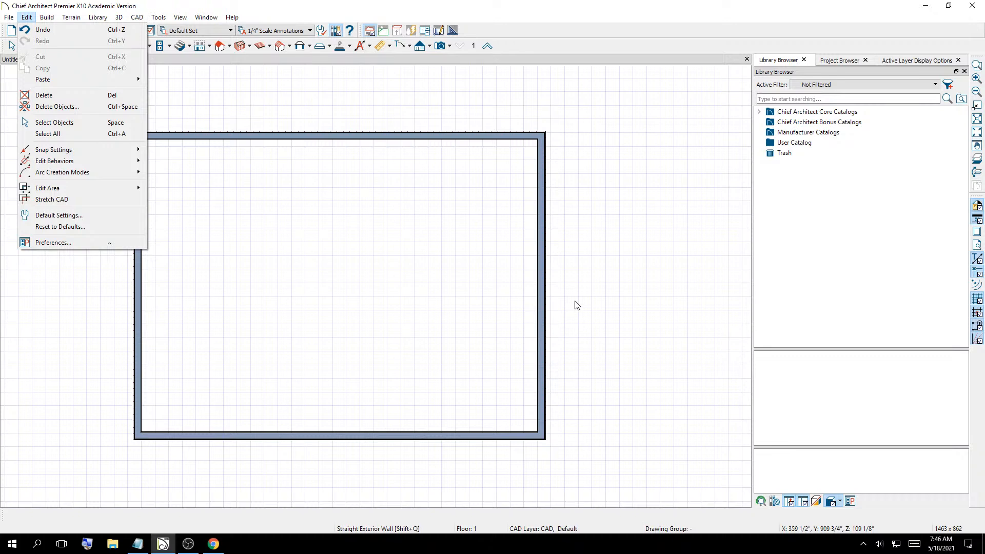
{"action": "left_click", "coordinate": [590, 295]}
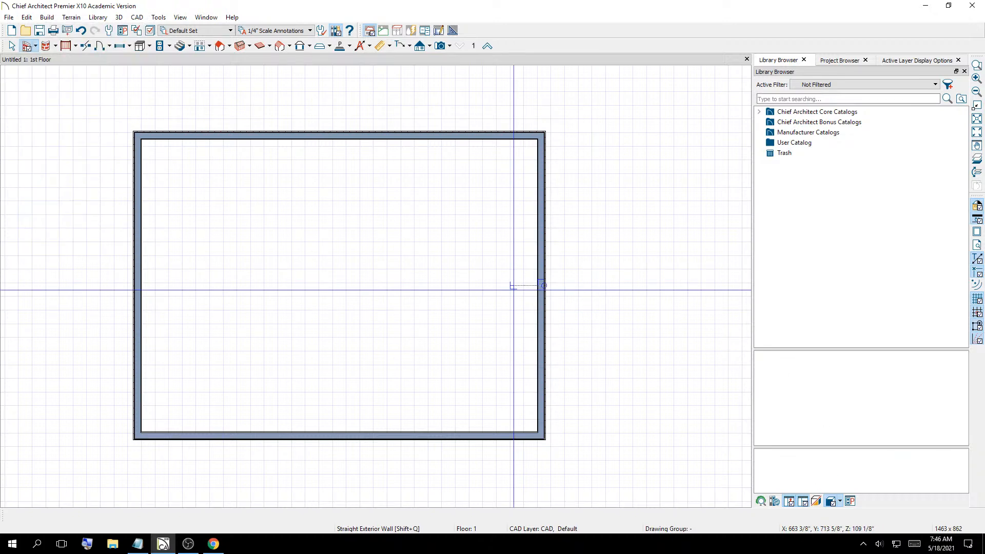
Select the top exterior wall and examine up close where its temporary dimension to the opposite wall attaches
{"action": "left_click", "coordinate": [12, 46]}
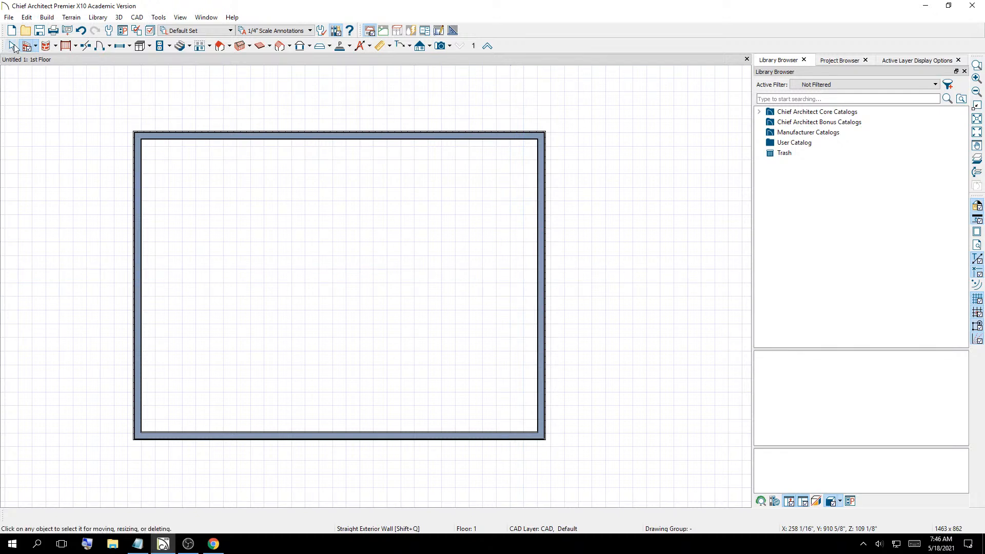
{"action": "left_click", "coordinate": [369, 135]}
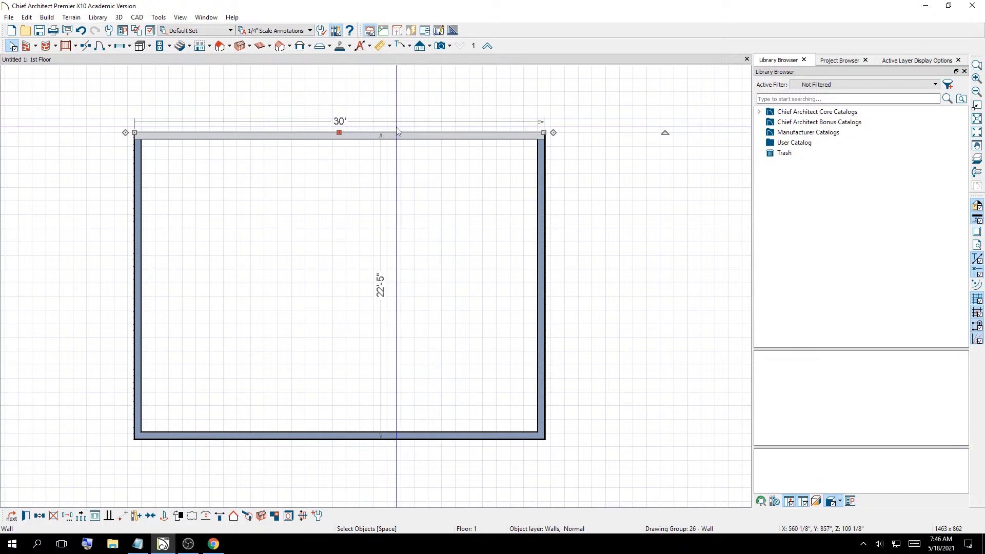
{"action": "scroll", "coordinate": [378, 148], "scroll_direction": "up", "scroll_amount": 3}
{"action": "scroll", "coordinate": [380, 146], "scroll_direction": "up", "scroll_amount": 5}
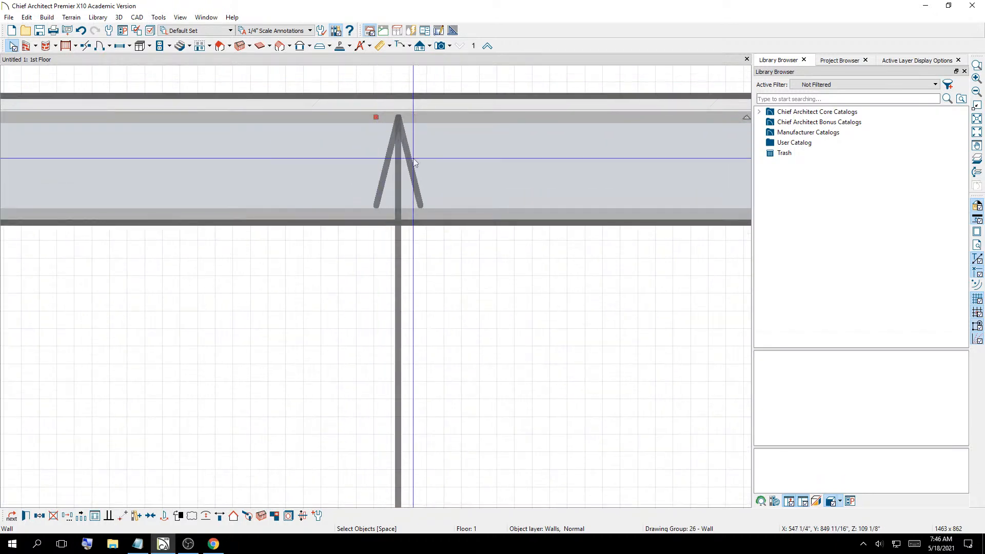
{"action": "scroll", "coordinate": [408, 184], "scroll_direction": "down", "scroll_amount": 5}
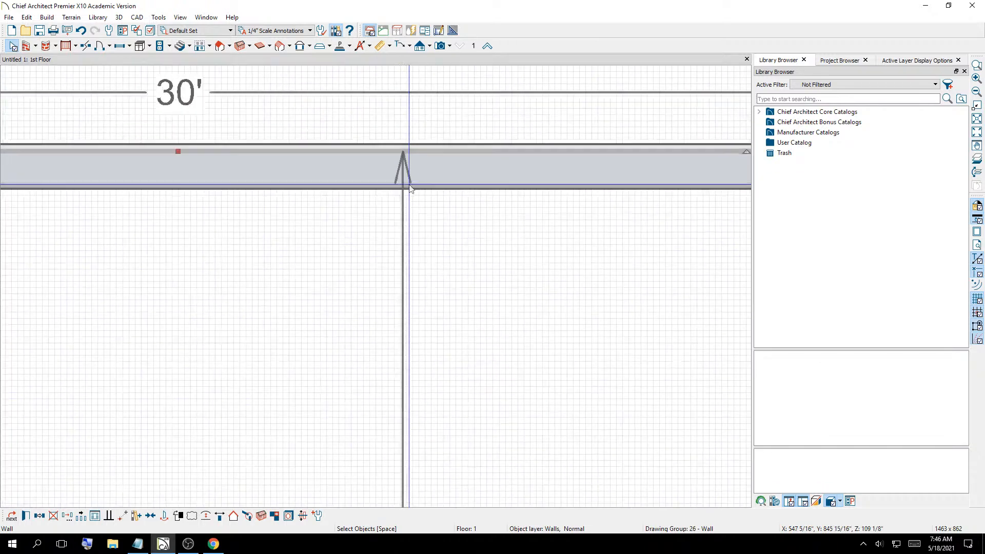
{"action": "scroll", "coordinate": [387, 391], "scroll_direction": "down", "scroll_amount": 2}
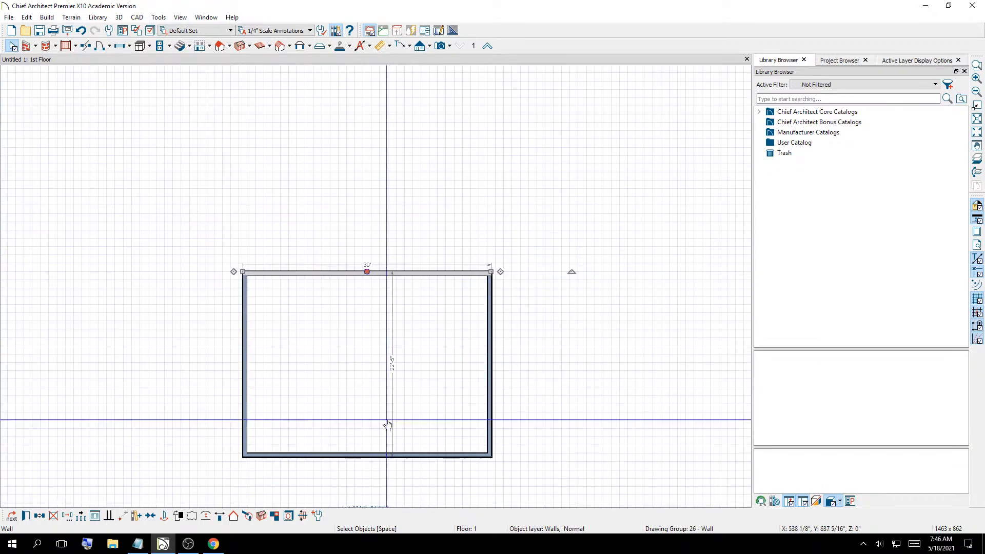
{"action": "scroll", "coordinate": [392, 448], "scroll_direction": "up", "scroll_amount": 3}
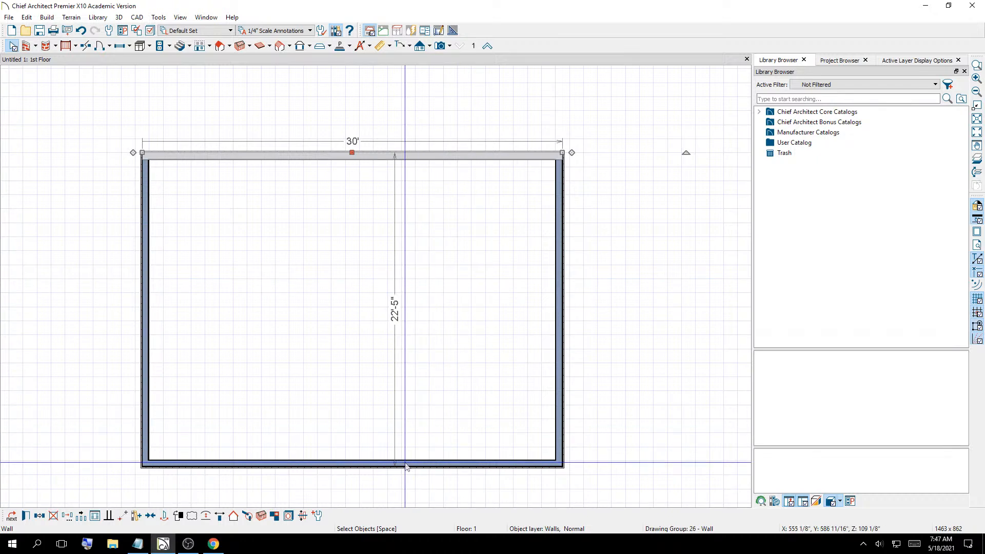
Select the right exterior wall and examine its dimension extents and wall layers at the upper right corner
{"action": "left_click", "coordinate": [560, 301]}
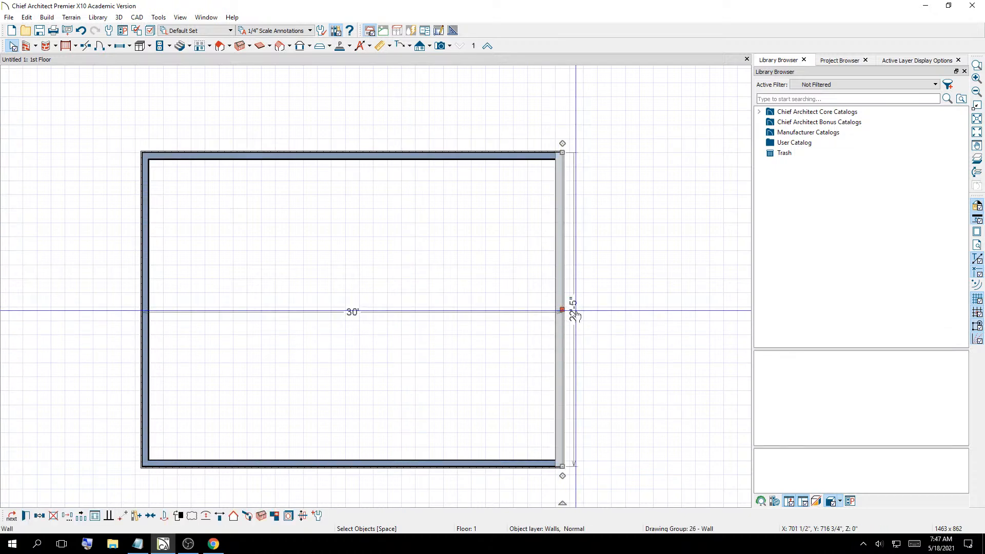
{"action": "scroll", "coordinate": [575, 190], "scroll_direction": "up", "scroll_amount": 10}
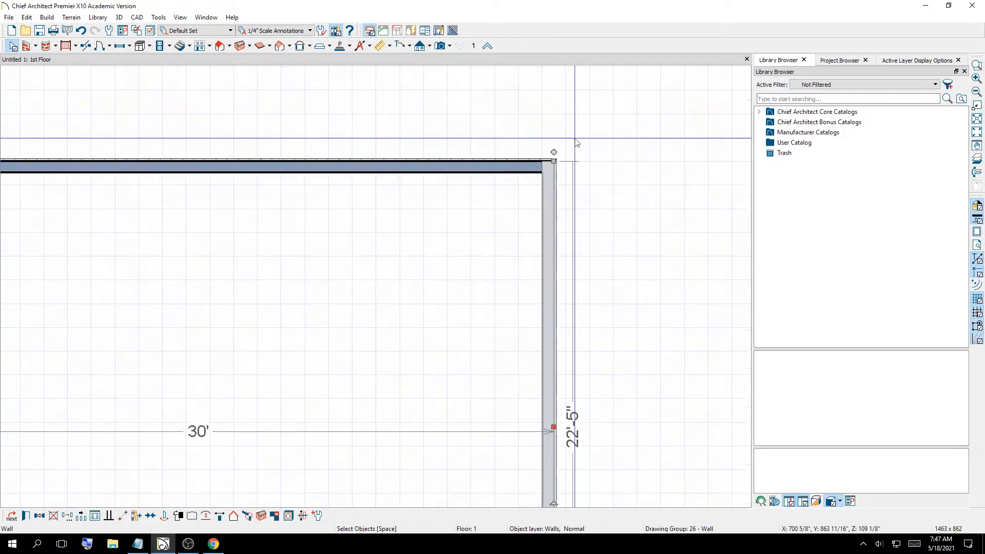
{"action": "scroll", "coordinate": [526, 225], "scroll_direction": "up", "scroll_amount": 3}
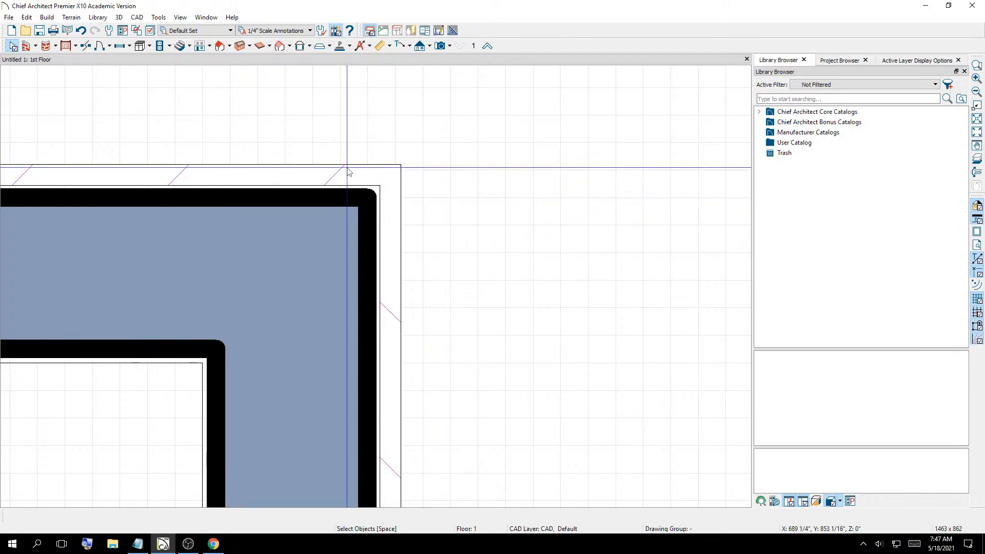
{"action": "scroll", "coordinate": [376, 245], "scroll_direction": "down", "scroll_amount": 1}
{"action": "scroll", "coordinate": [377, 248], "scroll_direction": "down", "scroll_amount": 8}
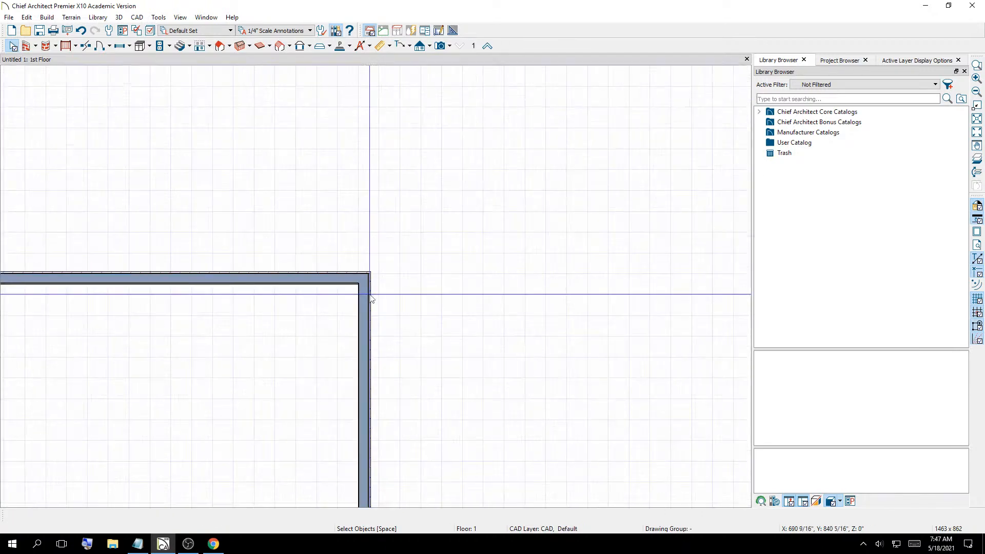
{"action": "scroll", "coordinate": [268, 472], "scroll_direction": "up", "scroll_amount": 3}
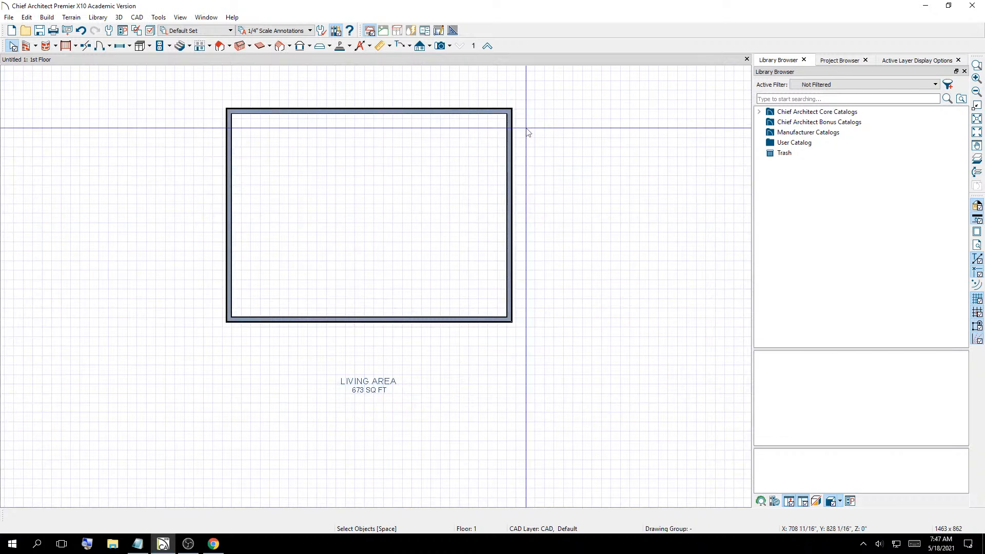
Try setting the right exterior wall's length to 25 without a foot mark, and undo both attempts
{"action": "left_click", "coordinate": [462, 111]}
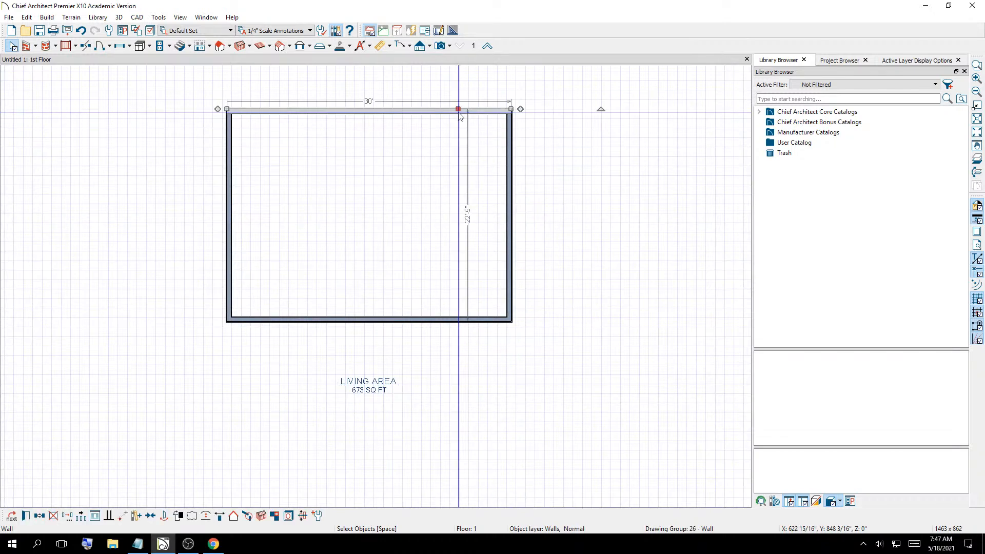
{"action": "left_click", "coordinate": [510, 162]}
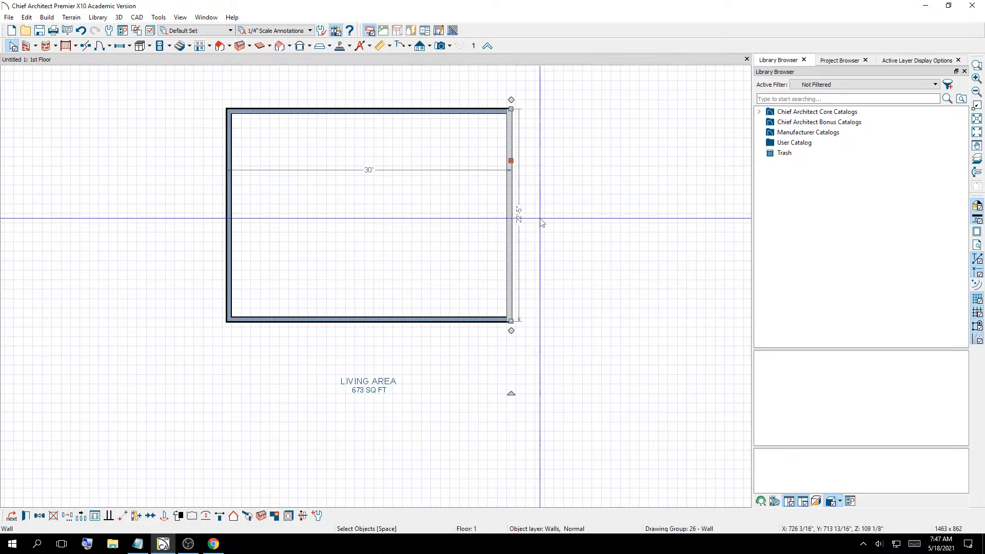
{"action": "left_click", "coordinate": [518, 218]}
{"action": "type", "text": "25"}
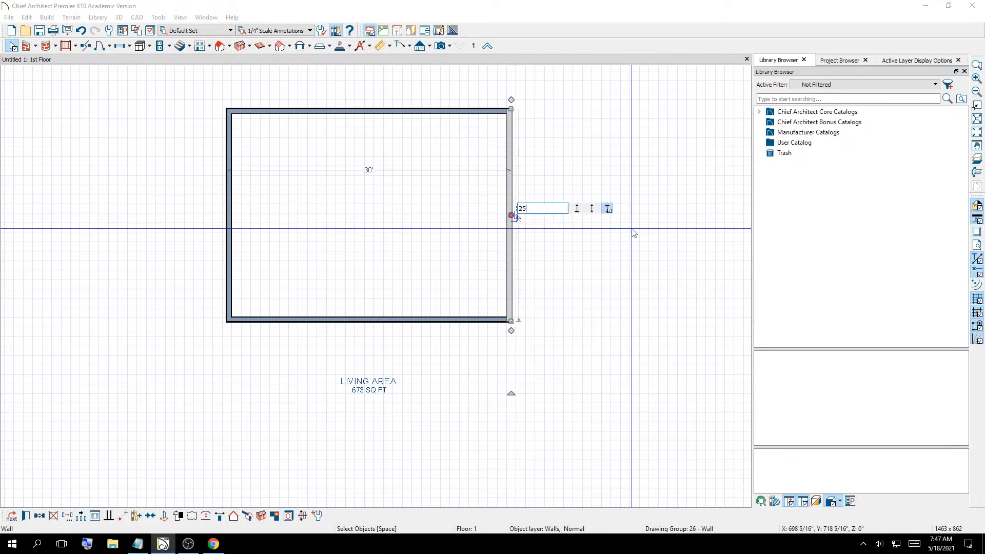
{"action": "left_click", "coordinate": [607, 209]}
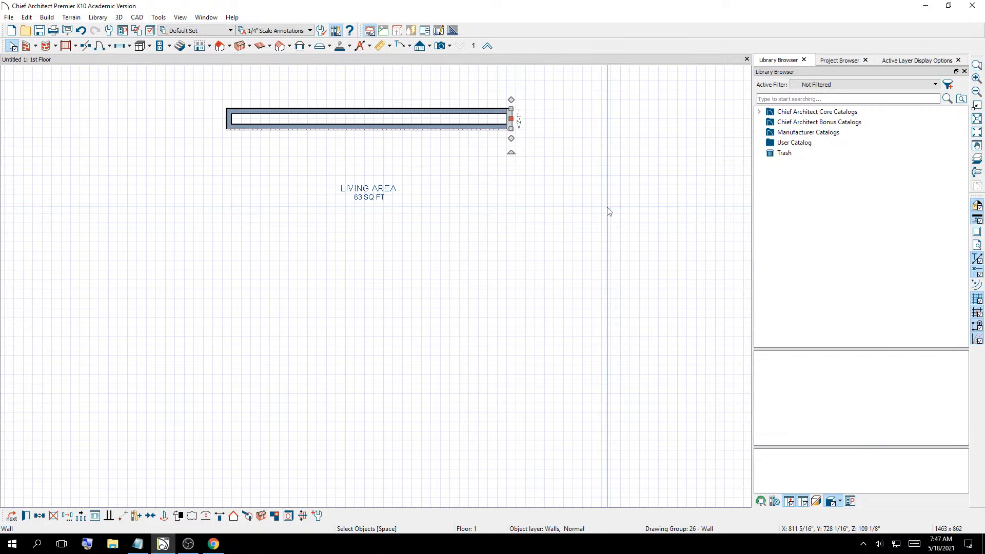
{"action": "key", "text": "ctrl+z"}
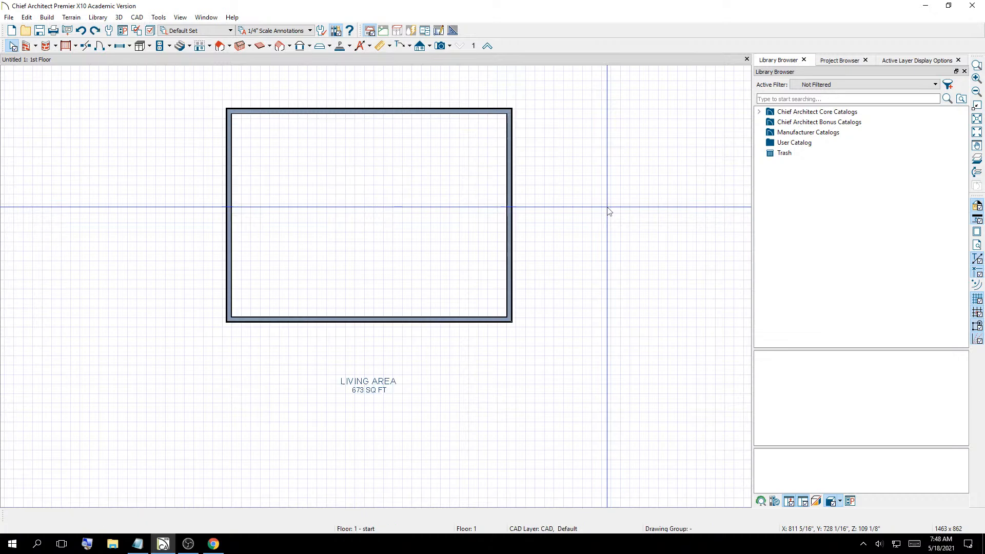
{"action": "left_click", "coordinate": [520, 211]}
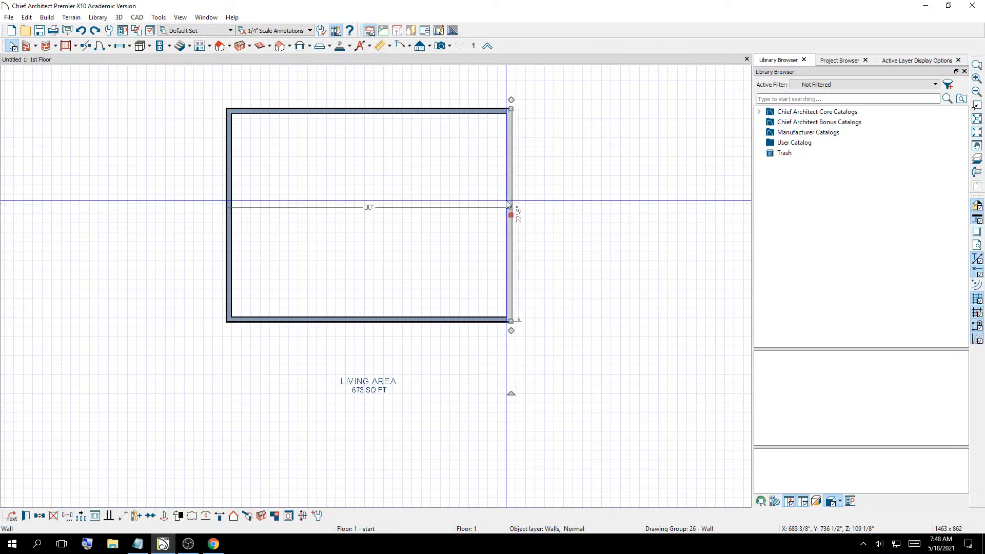
{"action": "type", "text": "25"}
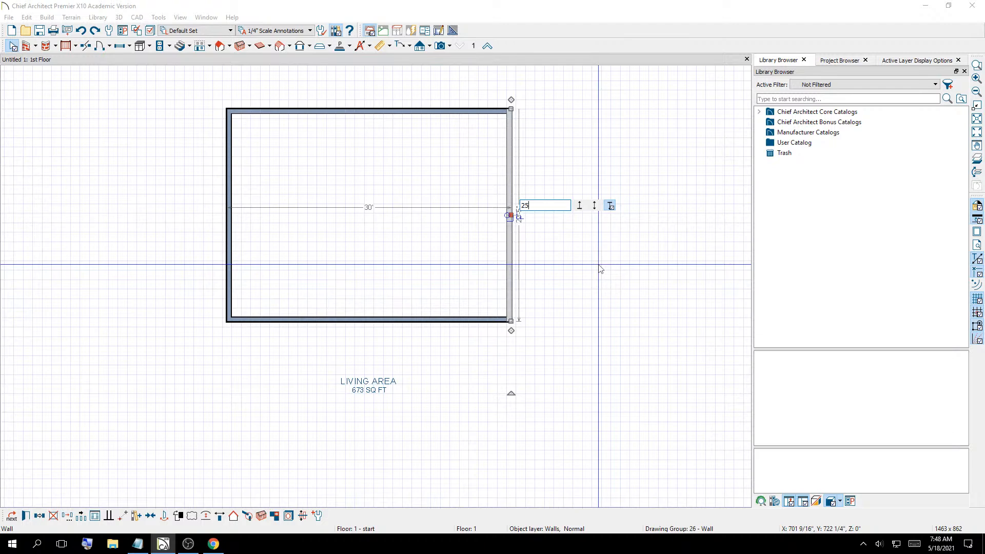
{"action": "key", "text": "Return"}
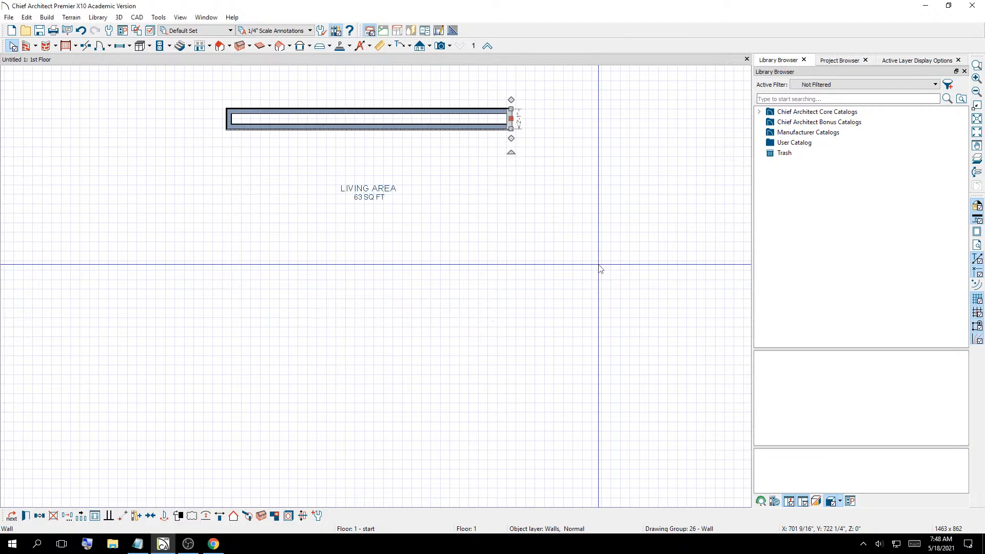
{"action": "key", "text": "ctrl+z"}
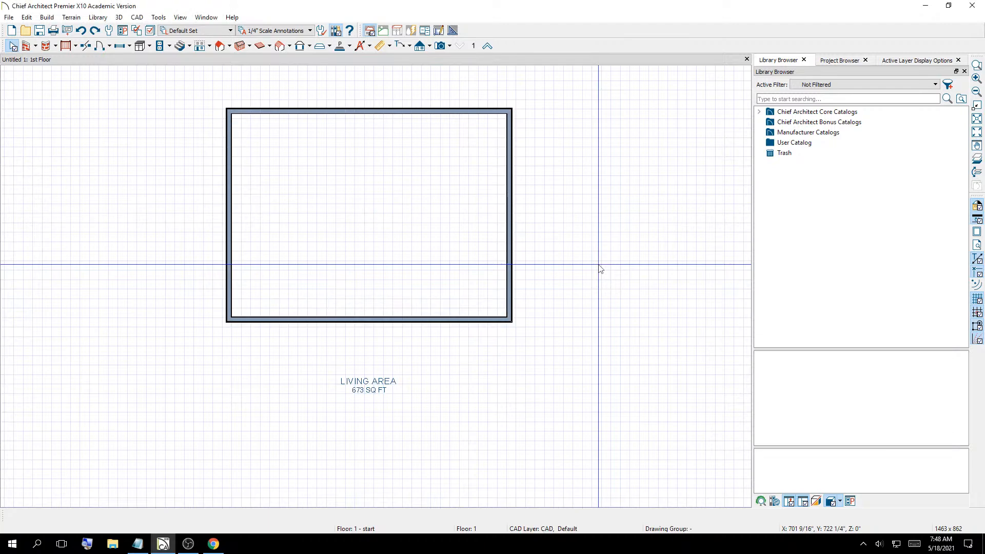
Set the right exterior wall's length to 25' with its temporary dimension and deselect the wall
{"action": "left_click", "coordinate": [510, 191]}
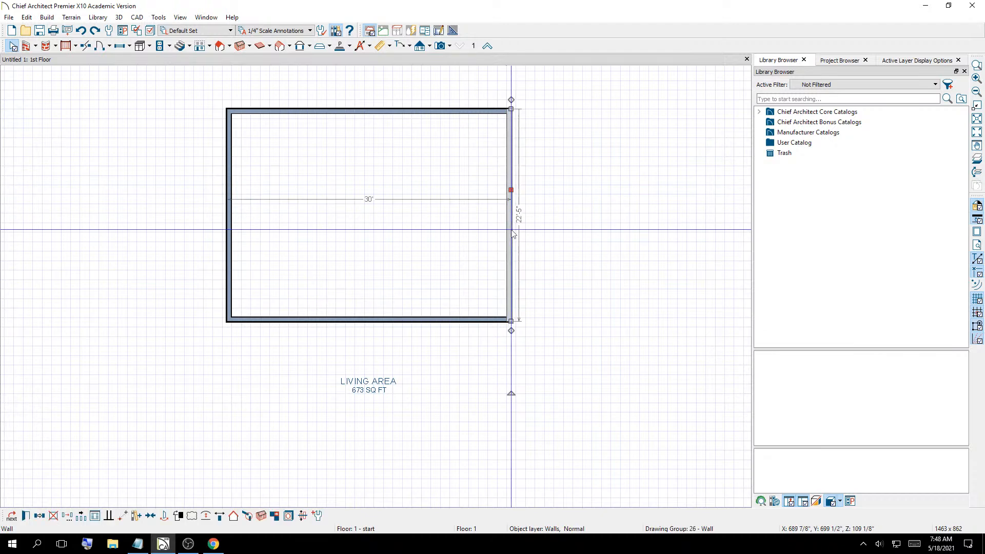
{"action": "left_click", "coordinate": [518, 215]}
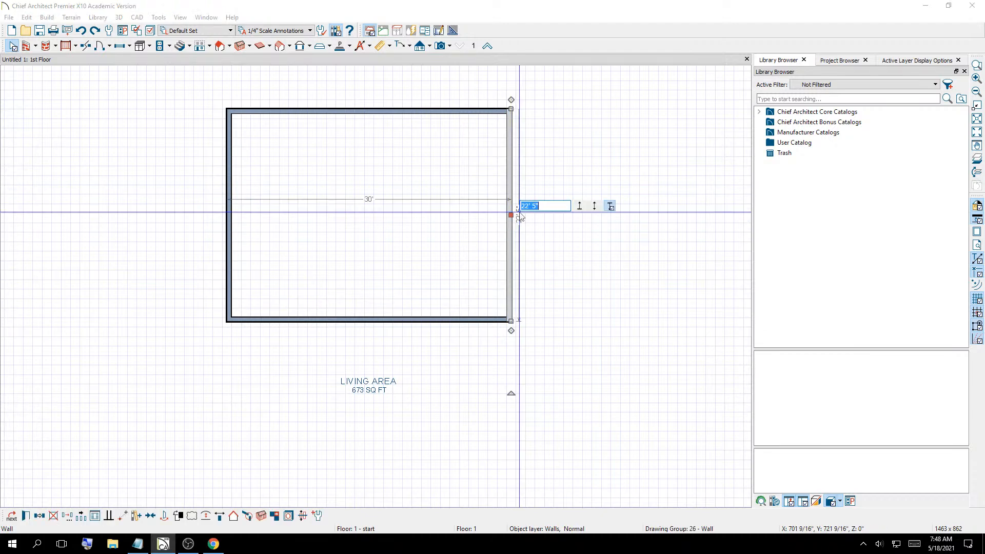
{"action": "type", "text": "25'"}
{"action": "key", "text": "Return"}
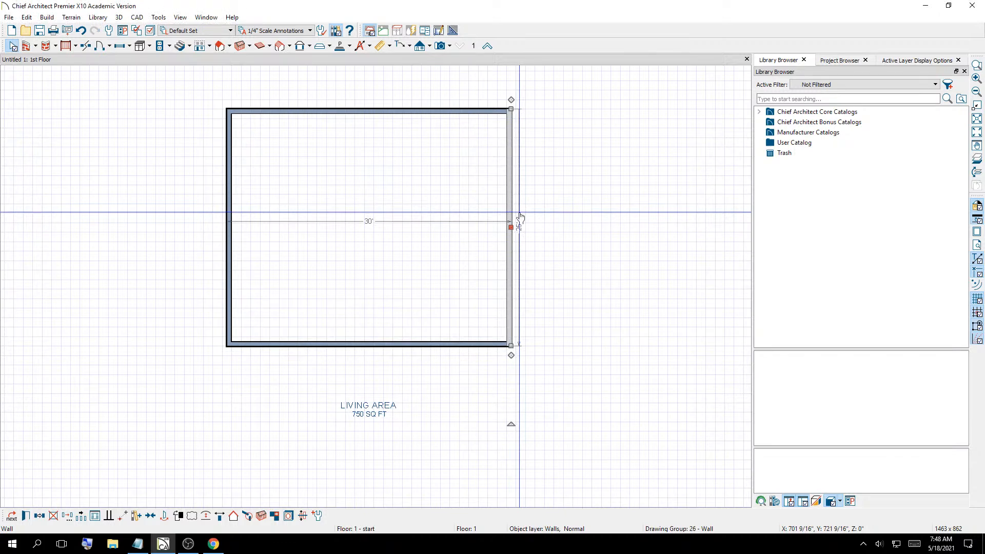
{"action": "left_click", "coordinate": [568, 183]}
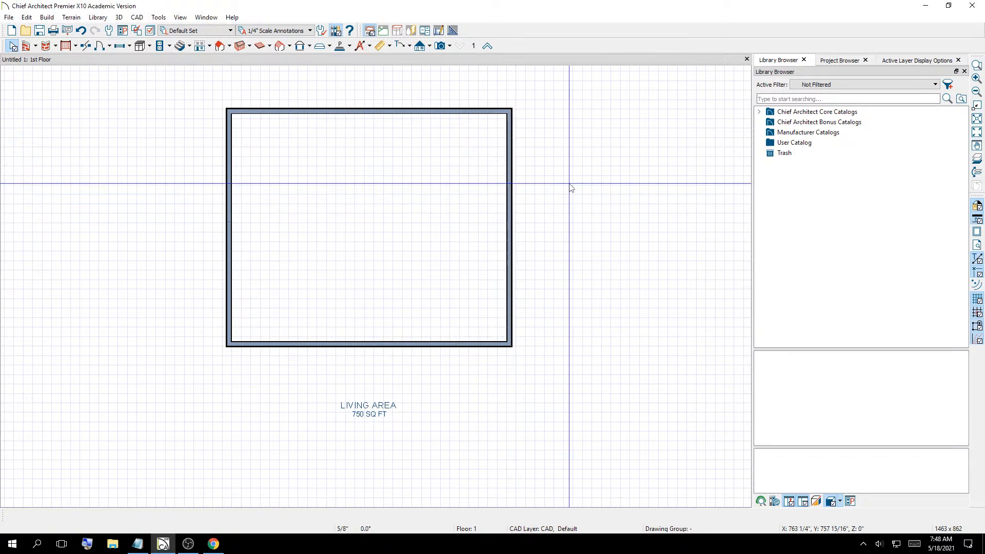
Select the left, right, top and bottom exterior walls in turn to check their temporary dimensions
{"action": "left_click", "coordinate": [231, 175]}
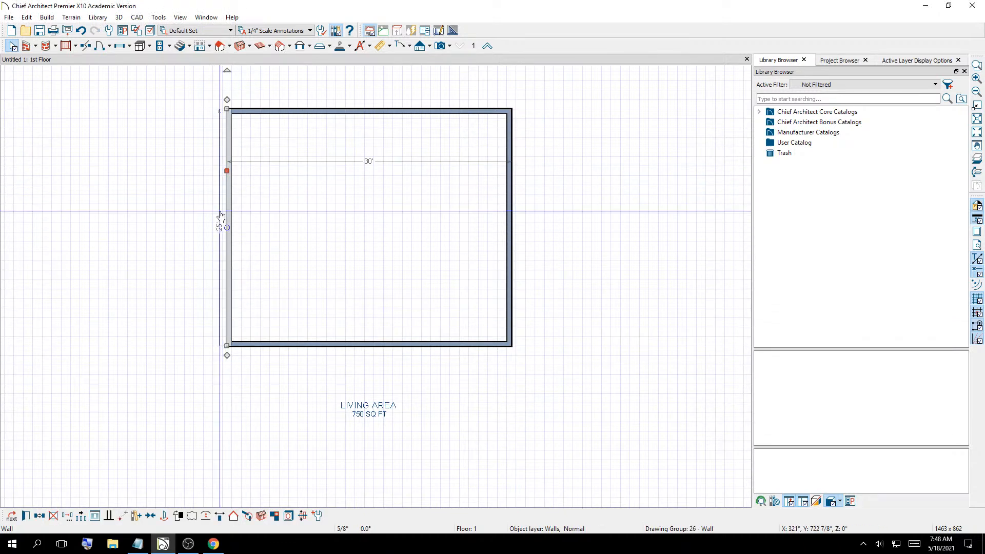
{"action": "left_click", "coordinate": [510, 210]}
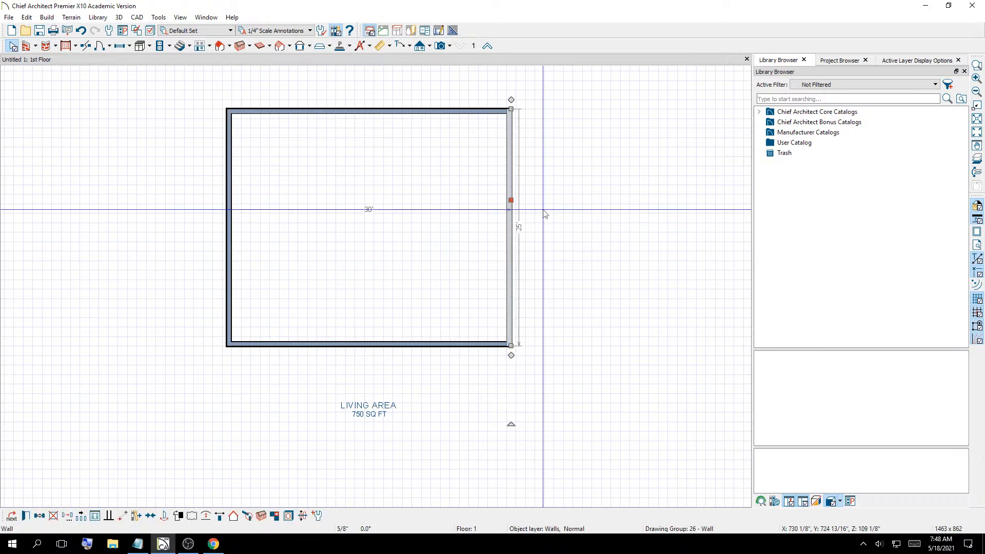
{"action": "left_click", "coordinate": [382, 114]}
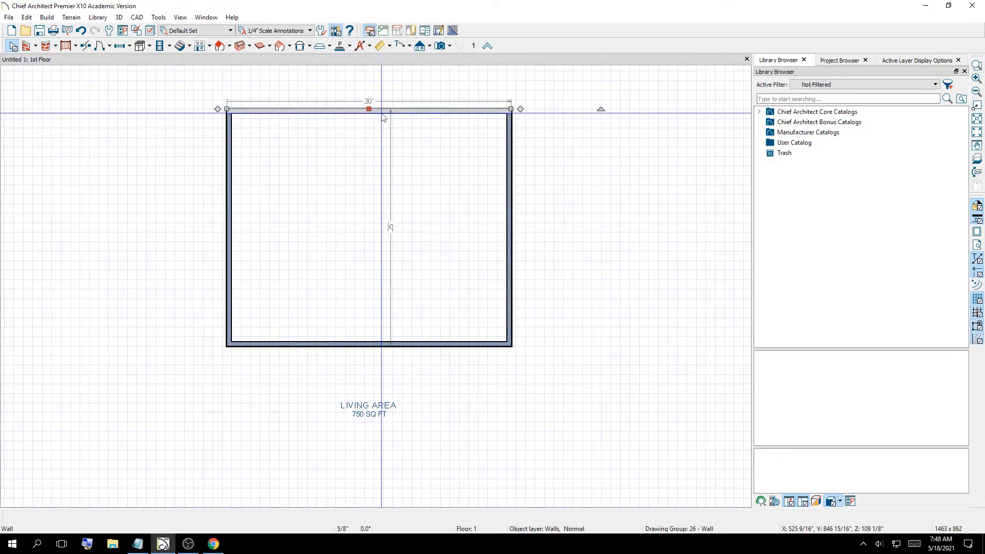
{"action": "left_click", "coordinate": [358, 344]}
{"action": "left_click", "coordinate": [556, 429]}
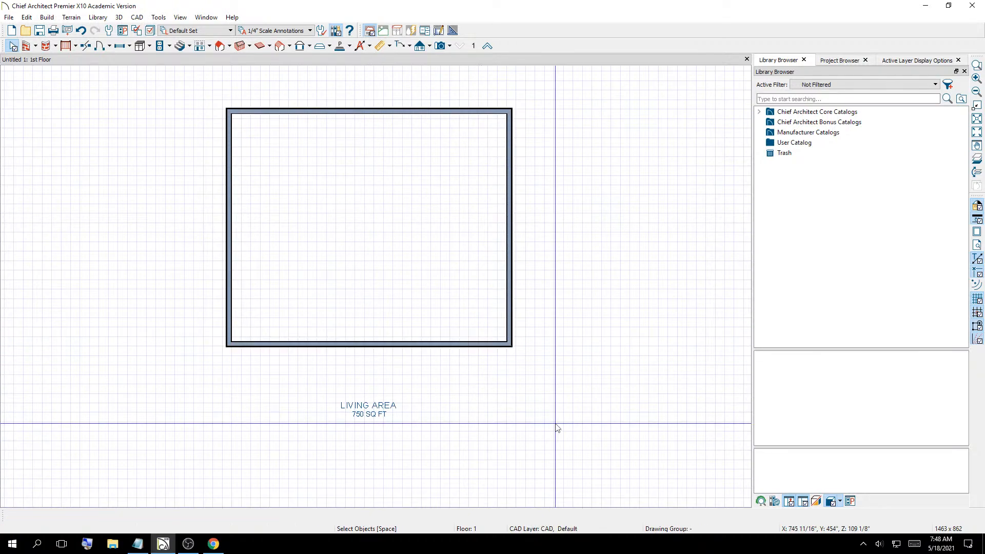
Examine the wall layers up close at the lower right, lower left and upper left corners of the rectangle
{"action": "scroll", "coordinate": [563, 332], "scroll_direction": "up", "scroll_amount": 5}
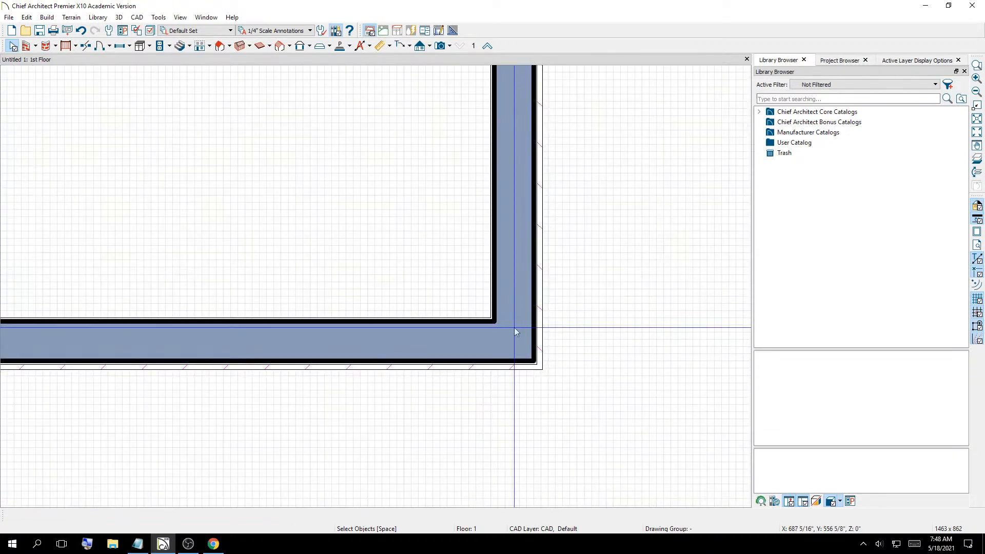
{"action": "scroll", "coordinate": [519, 336], "scroll_direction": "down", "scroll_amount": 5}
{"action": "scroll", "coordinate": [248, 334], "scroll_direction": "up", "scroll_amount": 6}
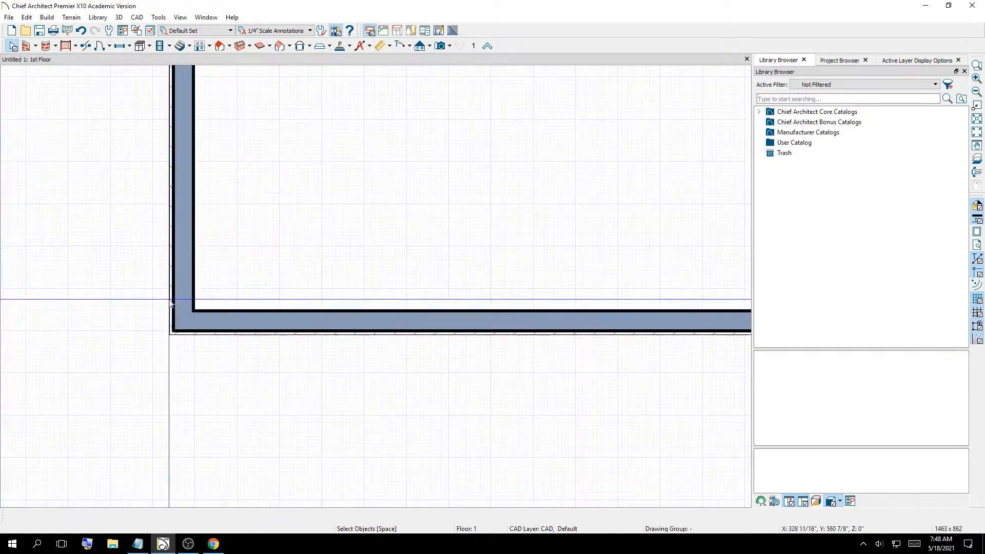
{"action": "scroll", "coordinate": [179, 303], "scroll_direction": "down", "scroll_amount": 5}
{"action": "scroll", "coordinate": [171, 121], "scroll_direction": "up", "scroll_amount": 6}
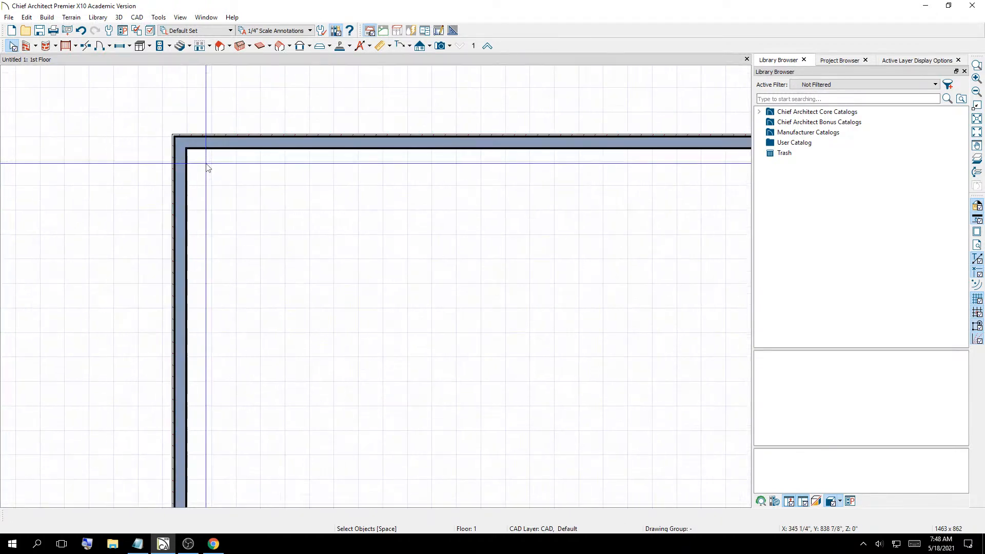
{"action": "scroll", "coordinate": [488, 192], "scroll_direction": "down", "scroll_amount": 2}
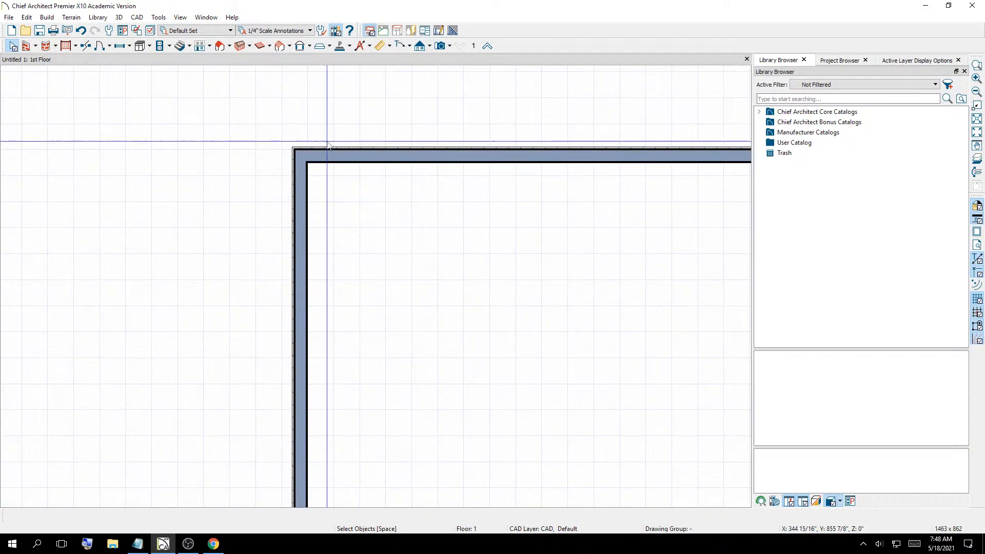
Select the left exterior wall and examine where its temporary dimensions attach at the upper left corner
{"action": "left_click", "coordinate": [301, 206]}
{"action": "scroll", "coordinate": [306, 150], "scroll_direction": "up", "scroll_amount": 6}
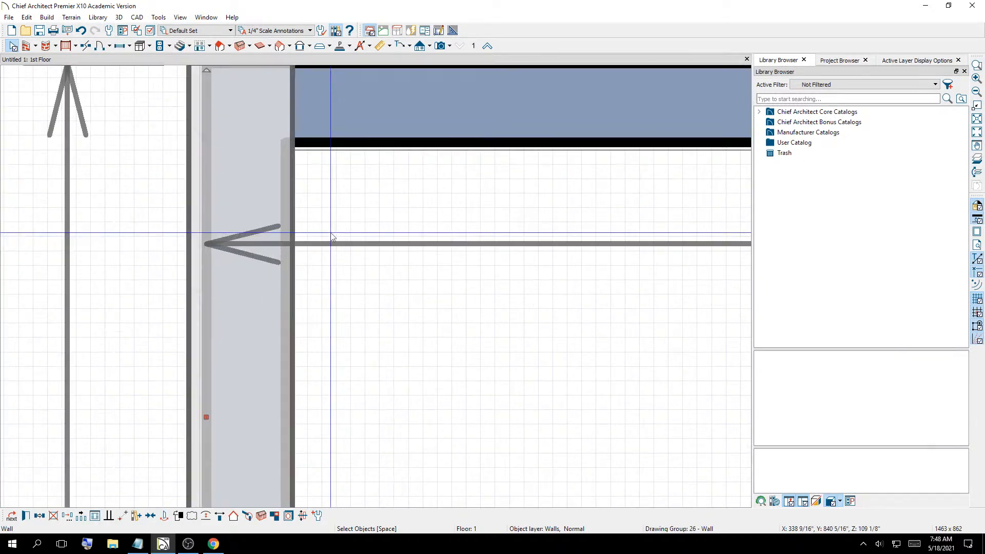
{"action": "scroll", "coordinate": [289, 208], "scroll_direction": "down", "scroll_amount": 2}
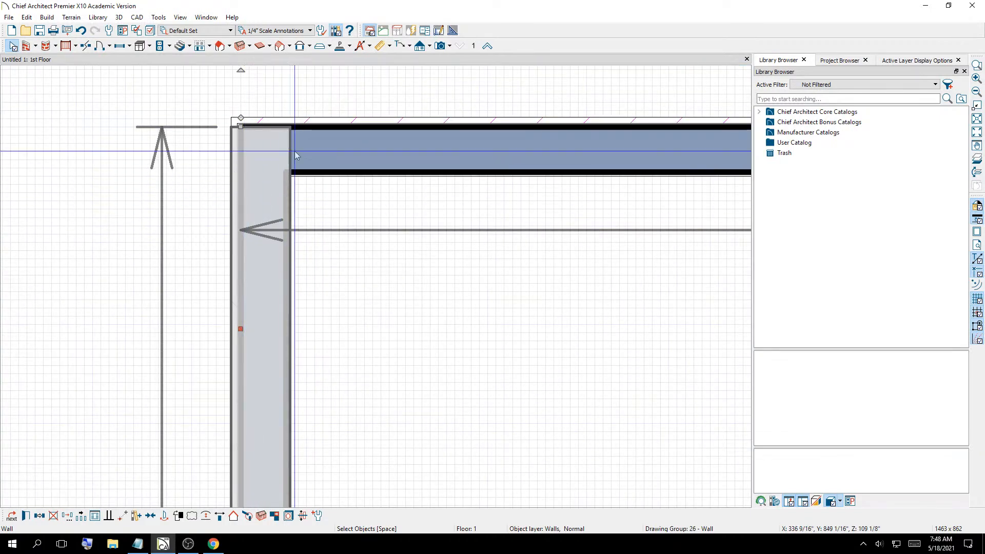
{"action": "scroll", "coordinate": [72, 242], "scroll_direction": "down", "scroll_amount": 6}
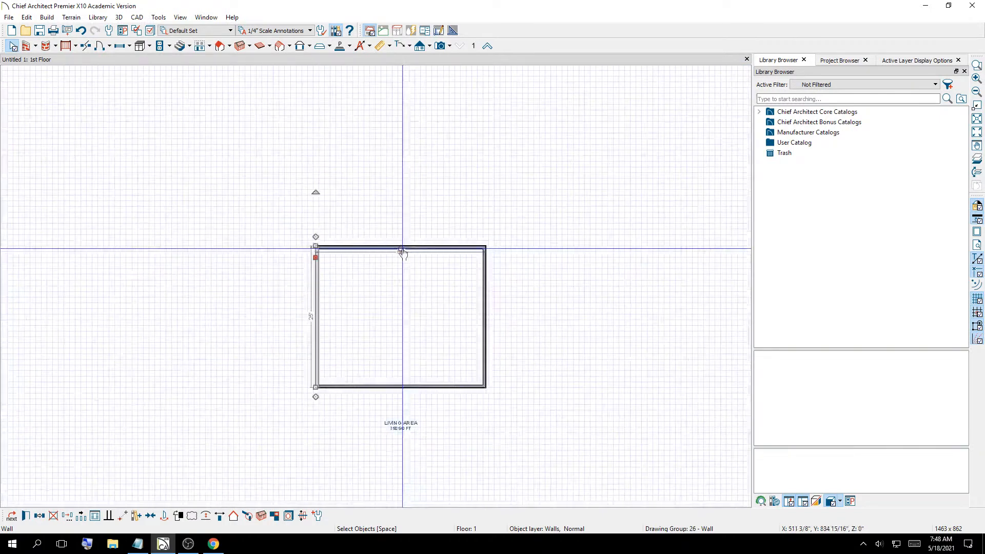
Examine the Living Area label below the rectangle, and bring the whole plan back into view
{"action": "scroll", "coordinate": [453, 353], "scroll_direction": "up", "scroll_amount": 6}
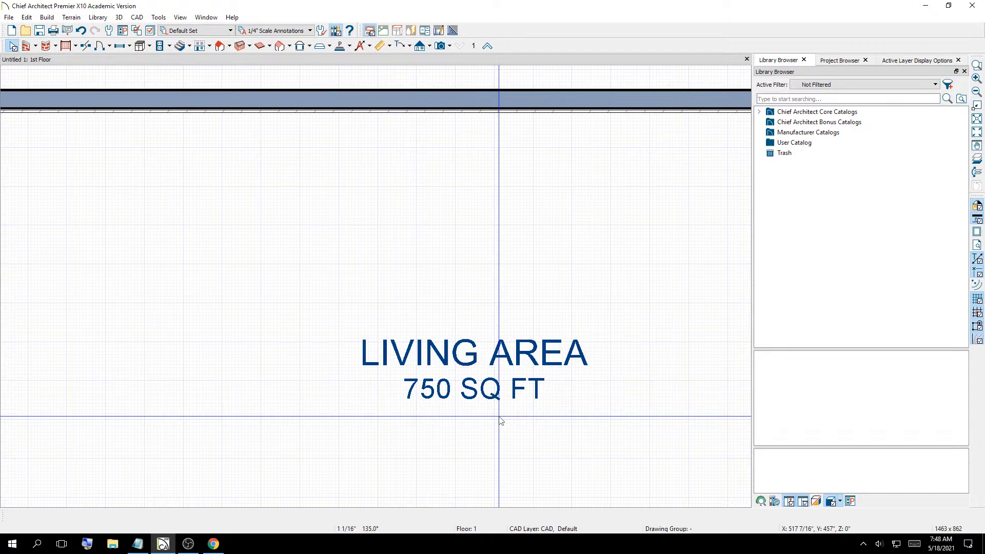
{"action": "scroll", "coordinate": [497, 359], "scroll_direction": "down", "scroll_amount": 5}
{"action": "scroll", "coordinate": [750, 112], "scroll_direction": "down", "scroll_amount": 1}
{"action": "scroll", "coordinate": [743, 112], "scroll_direction": "up", "scroll_amount": 3}
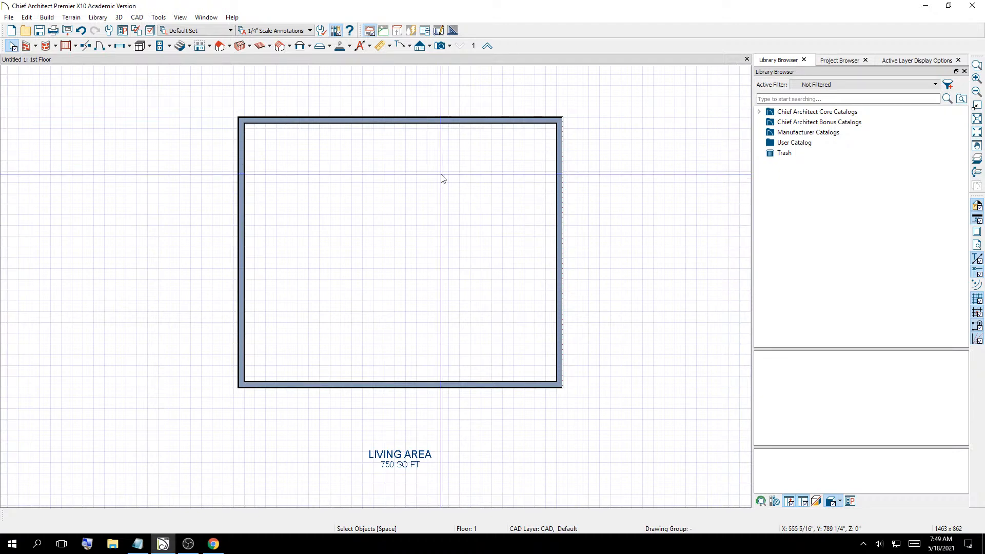
Review the straight wall types, and select the left exterior wall and the room enclosed by the walls to inspect them
{"action": "left_click", "coordinate": [36, 47]}
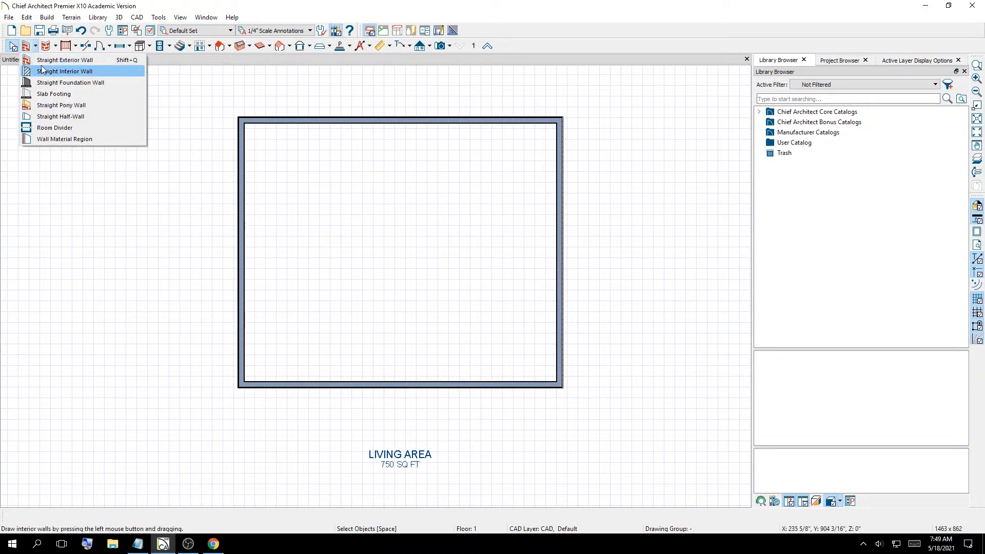
{"action": "left_click", "coordinate": [241, 308]}
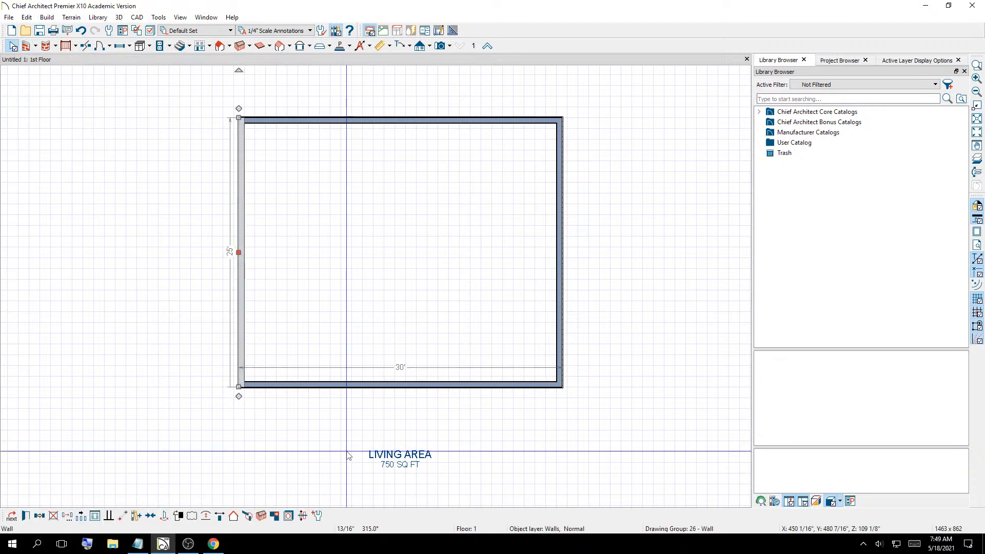
{"action": "left_click", "coordinate": [359, 447]}
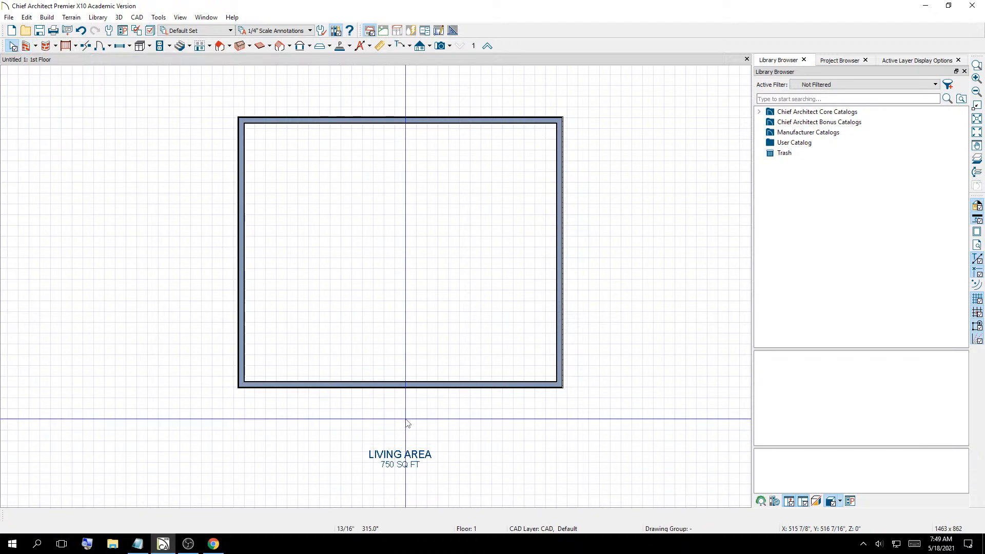
{"action": "left_click", "coordinate": [385, 239]}
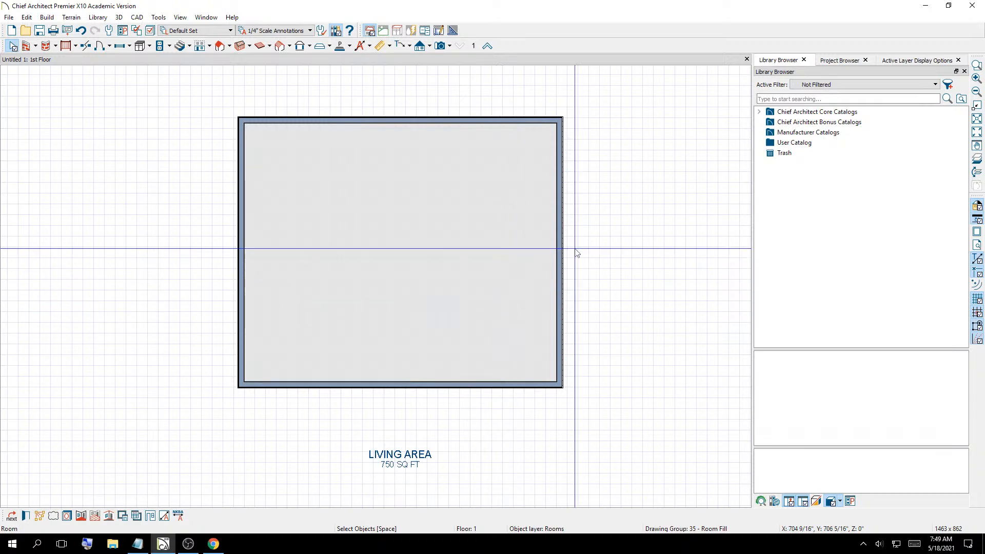
{"action": "left_click", "coordinate": [622, 239]}
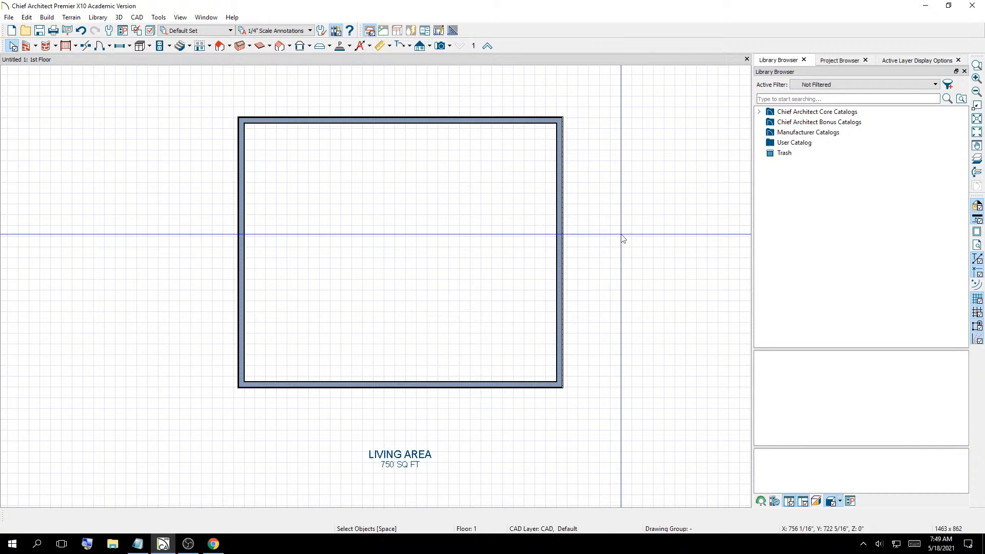
Generate a perspective full overview of the model and examine its siding, wall tops and the underside of the floor
{"action": "key", "text": "F10"}
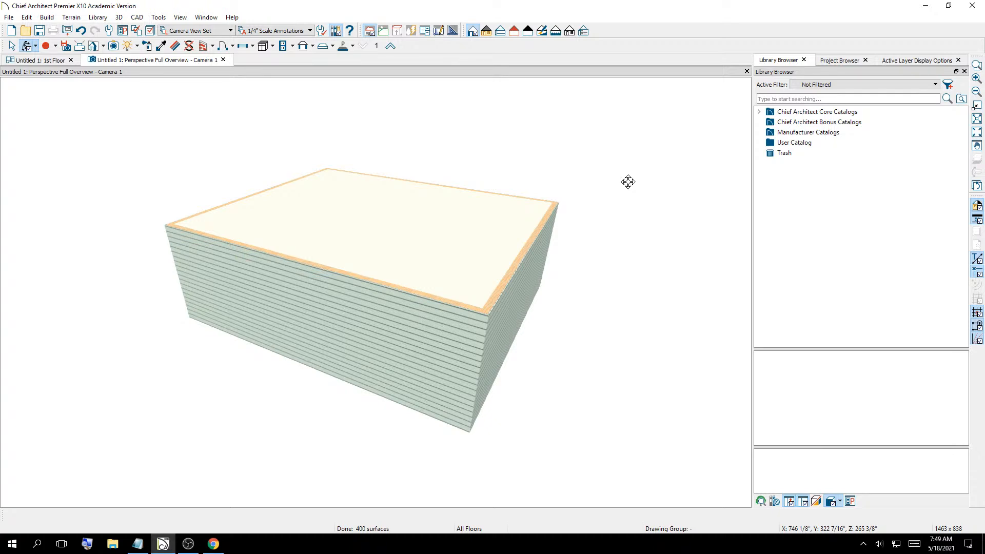
{"action": "left_click_drag", "start_coordinate": [552, 308], "coordinate": [528, 306]}
{"action": "scroll", "coordinate": [467, 300], "scroll_direction": "up", "scroll_amount": 3}
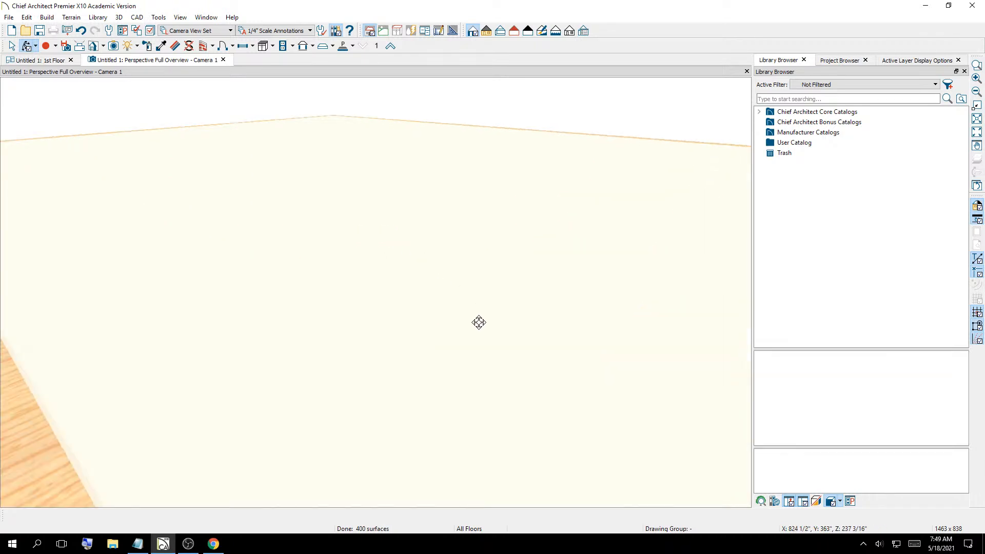
{"action": "scroll", "coordinate": [479, 328], "scroll_direction": "down", "scroll_amount": 2}
{"action": "mouse_move", "coordinate": [466, 383]}
{"action": "left_mouse_down"}
{"action": "mouse_move", "coordinate": [442, 376]}
{"action": "mouse_move", "coordinate": [466, 372]}
{"action": "left_mouse_up"}
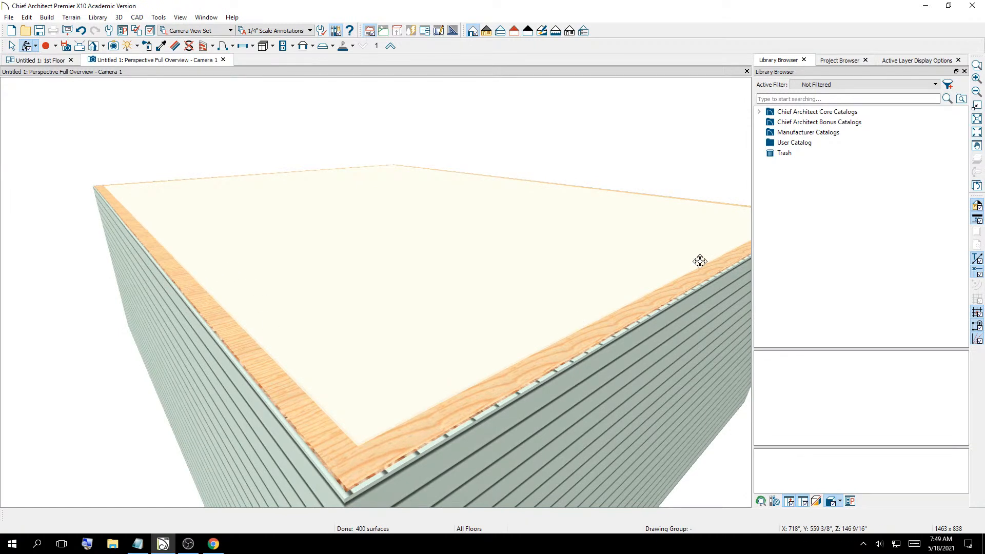
{"action": "left_click_drag", "start_coordinate": [534, 339], "coordinate": [545, 260]}
{"action": "left_click_drag", "start_coordinate": [516, 149], "coordinate": [559, 79]}
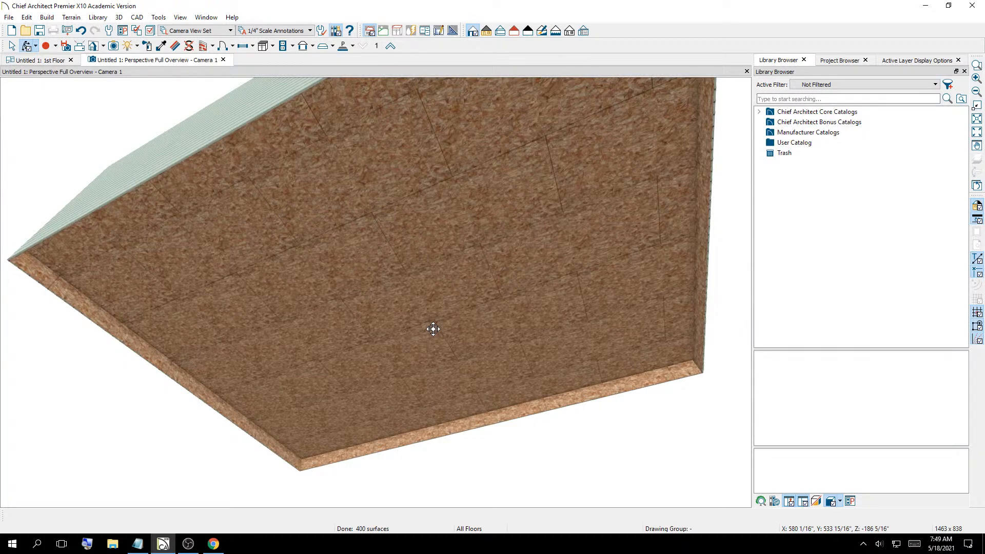
Orbit the 3D overview around the model's underside, siding and top, and compare the view with the camera symbol in the floor plan
{"action": "left_click_drag", "start_coordinate": [282, 266], "coordinate": [479, 293]}
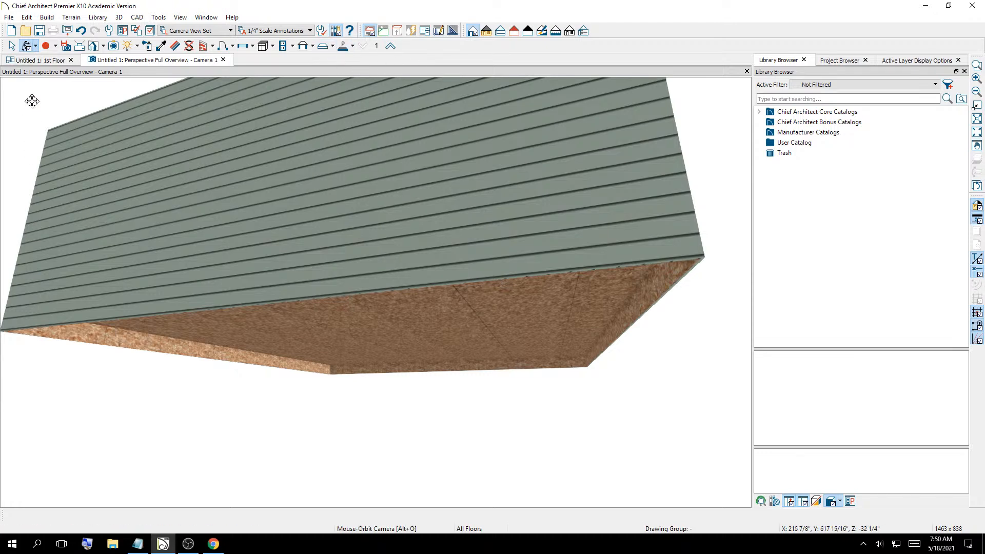
{"action": "left_click", "coordinate": [44, 60]}
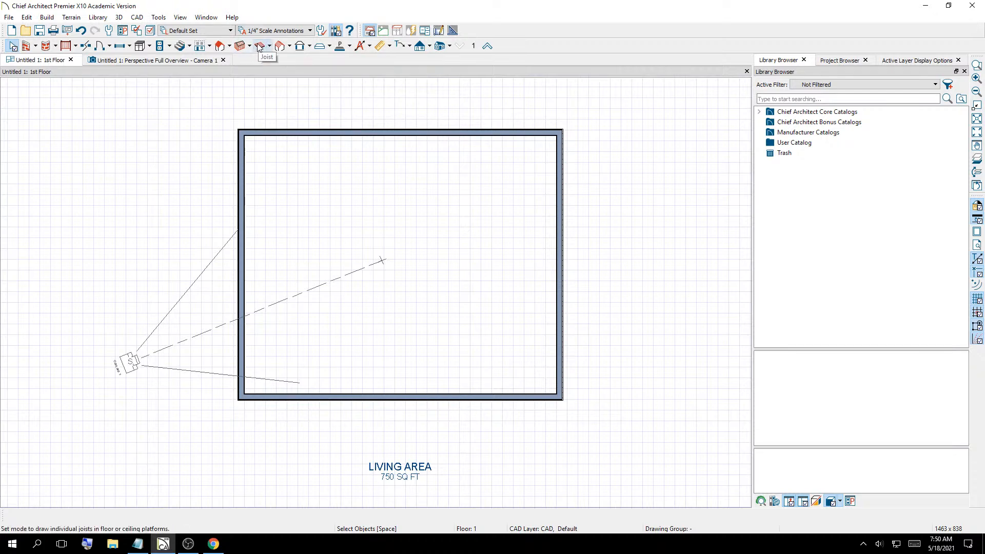
{"action": "left_click", "coordinate": [140, 61]}
{"action": "left_click", "coordinate": [39, 59]}
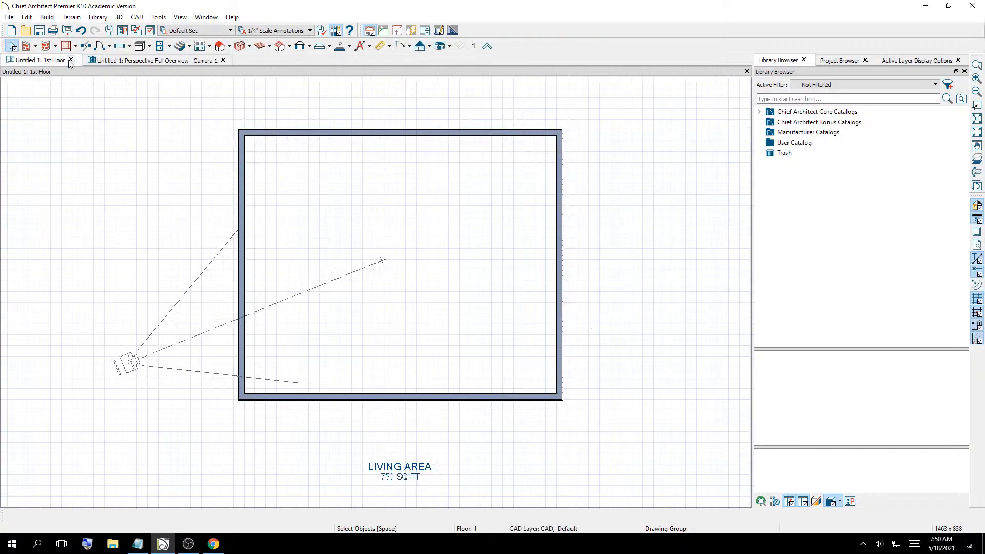
{"action": "left_click", "coordinate": [91, 60]}
{"action": "left_click", "coordinate": [50, 61]}
{"action": "left_click", "coordinate": [145, 59]}
{"action": "left_click_drag", "start_coordinate": [433, 143], "coordinate": [179, 501]}
{"action": "left_click_drag", "start_coordinate": [485, 267], "coordinate": [112, 306]}
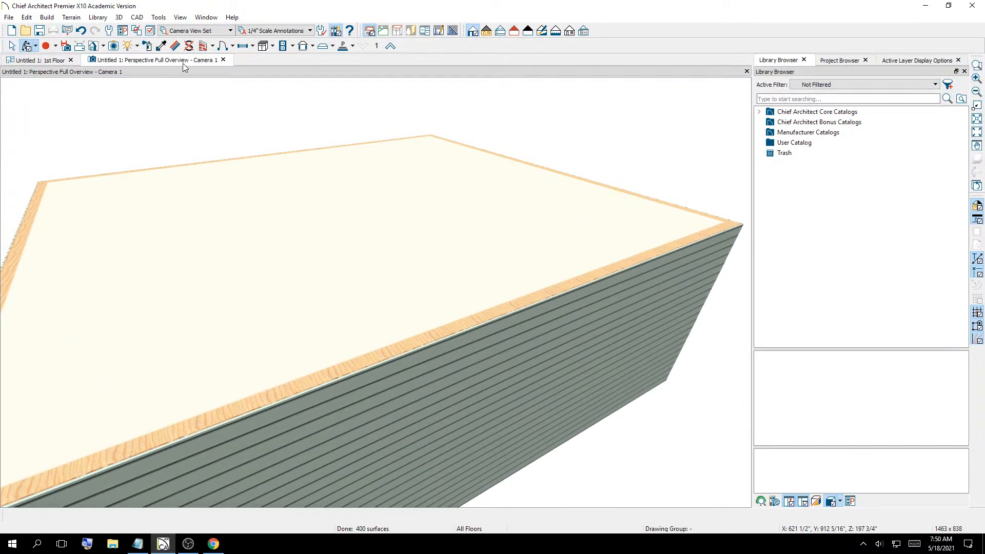
Examine the camera symbol's position and viewing direction in the floor plan against what the 3D overview shows
{"action": "left_click", "coordinate": [34, 60]}
{"action": "scroll", "coordinate": [563, 237], "scroll_direction": "down", "scroll_amount": 3}
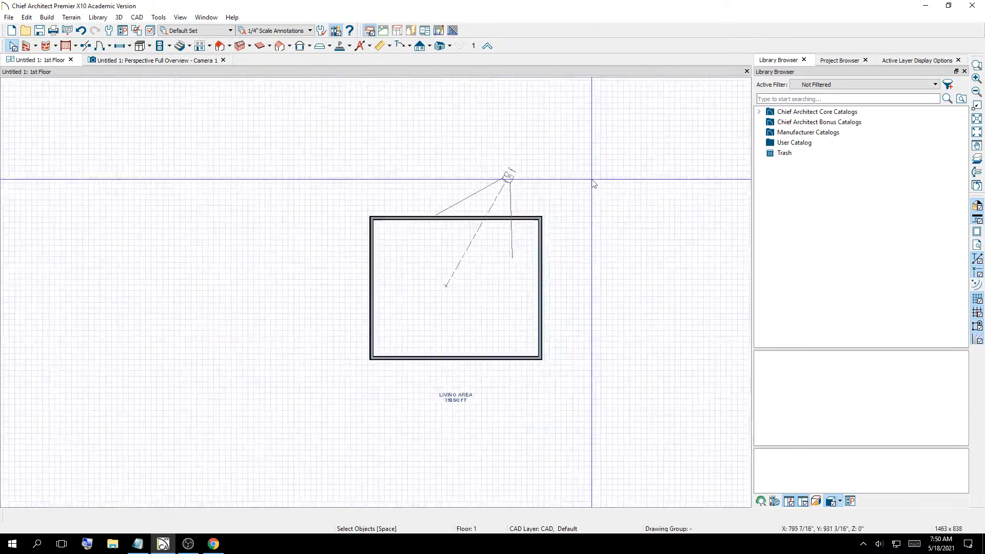
{"action": "scroll", "coordinate": [597, 177], "scroll_direction": "up", "scroll_amount": 3}
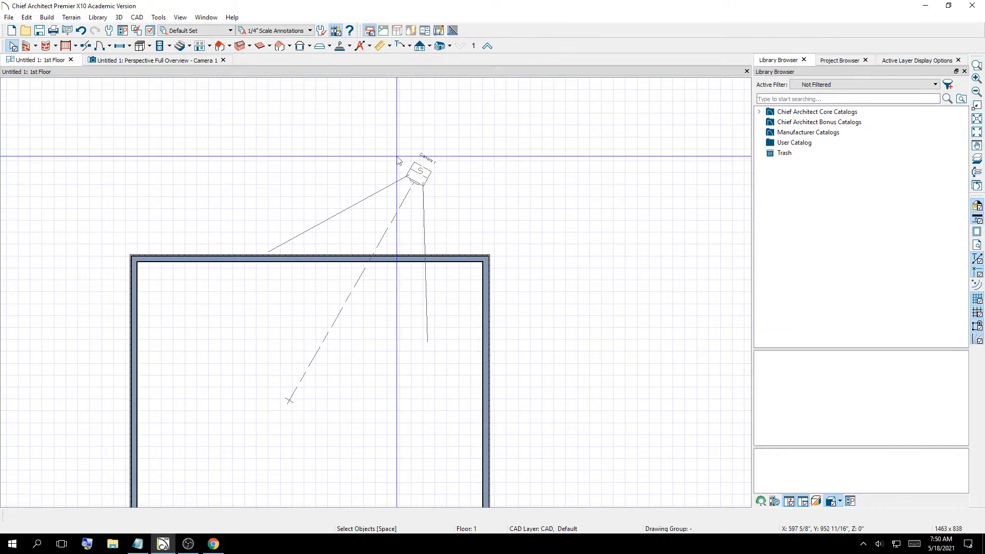
{"action": "left_click", "coordinate": [146, 61]}
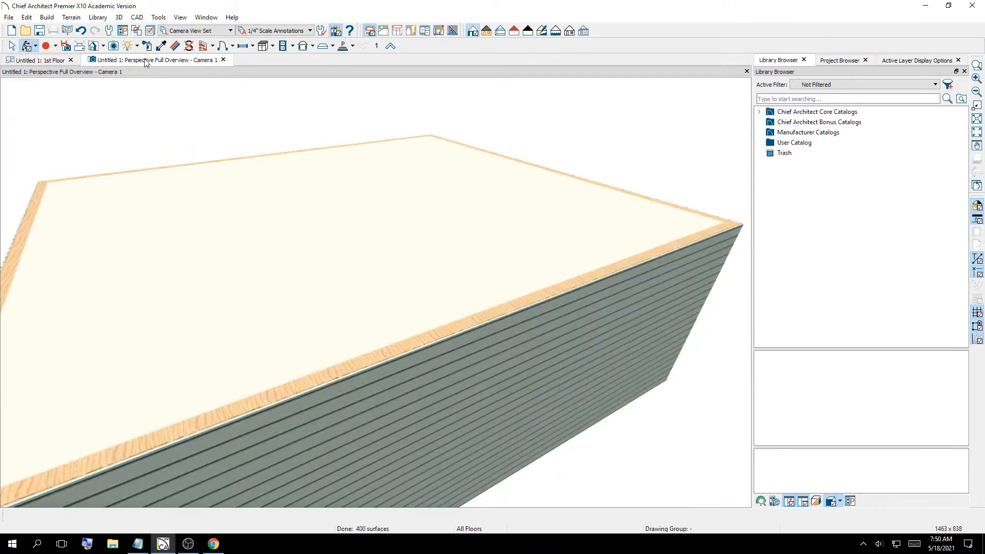
{"action": "left_click", "coordinate": [45, 61]}
{"action": "scroll", "coordinate": [341, 269], "scroll_direction": "down", "scroll_amount": 4}
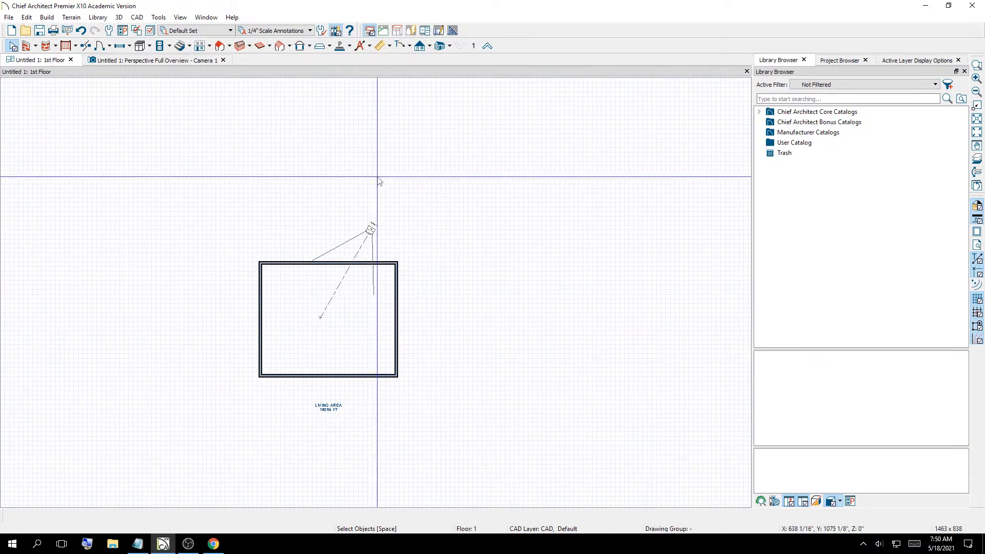
{"action": "scroll", "coordinate": [372, 228], "scroll_direction": "up", "scroll_amount": 3}
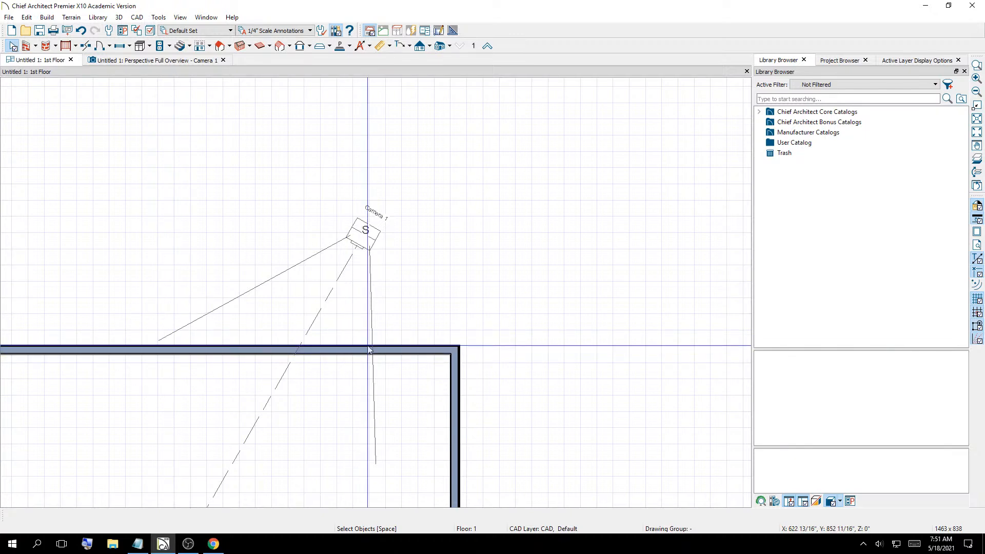
{"action": "left_click", "coordinate": [166, 60]}
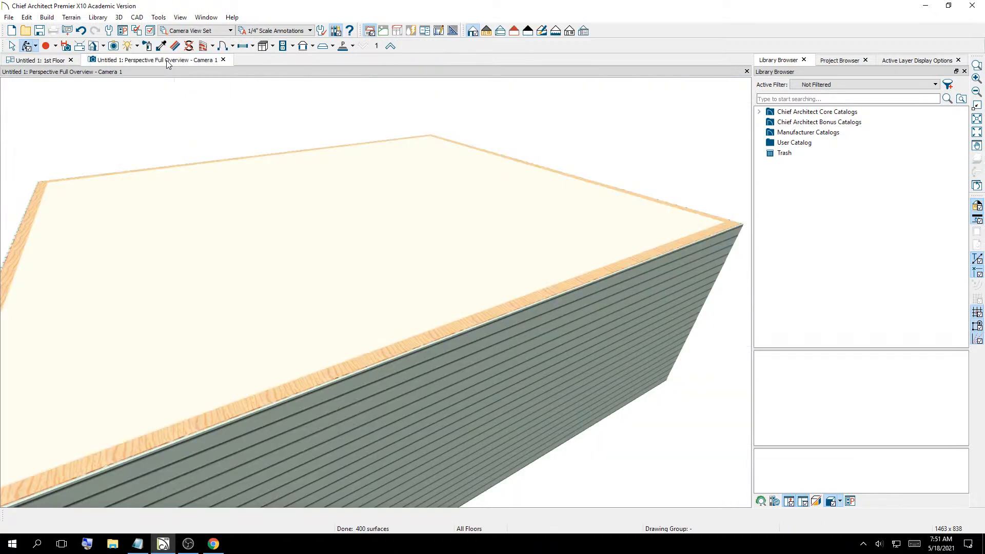
{"action": "left_click", "coordinate": [39, 62]}
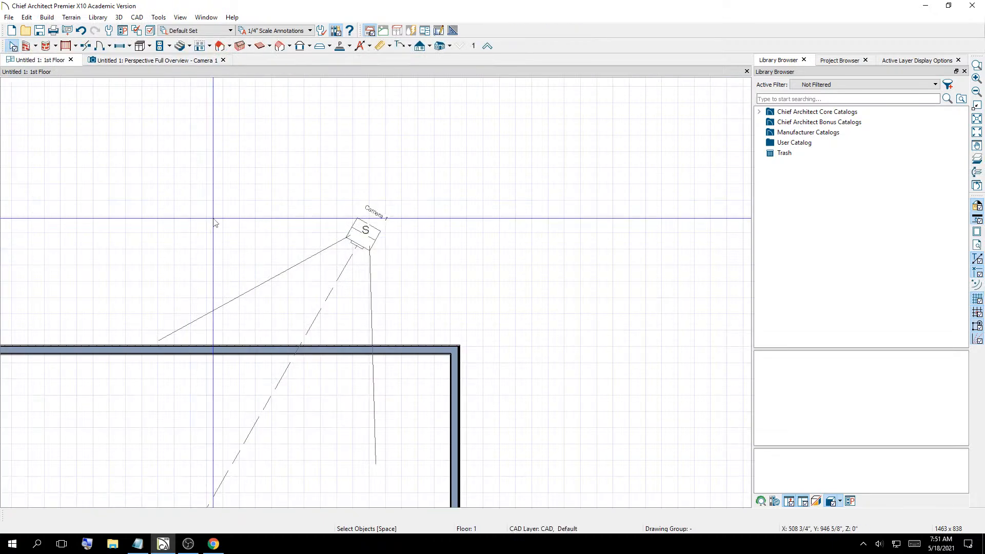
Move the overview camera in plan farther from the upper right corner, rotate it toward the left wall, and check the 3D view
{"action": "left_click", "coordinate": [367, 227]}
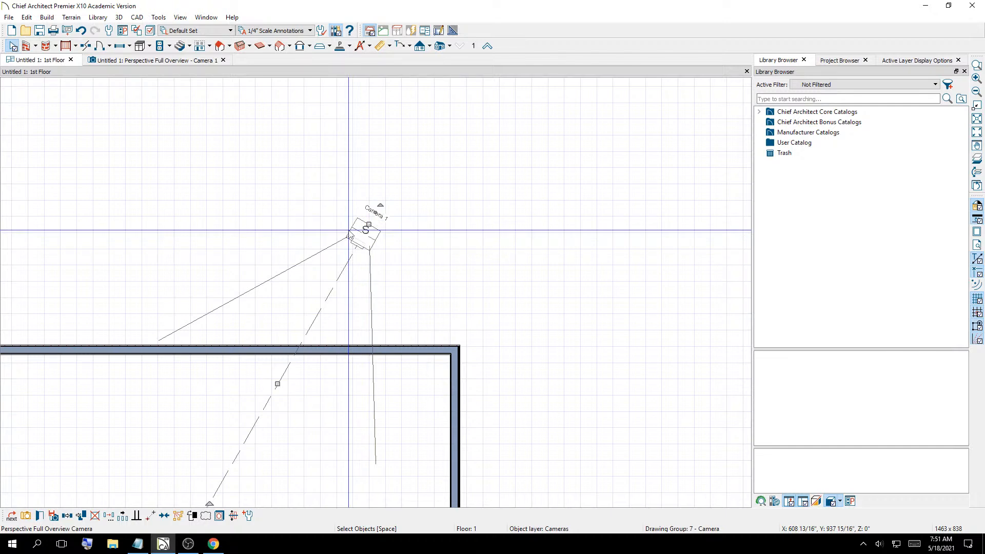
{"action": "left_click", "coordinate": [136, 61]}
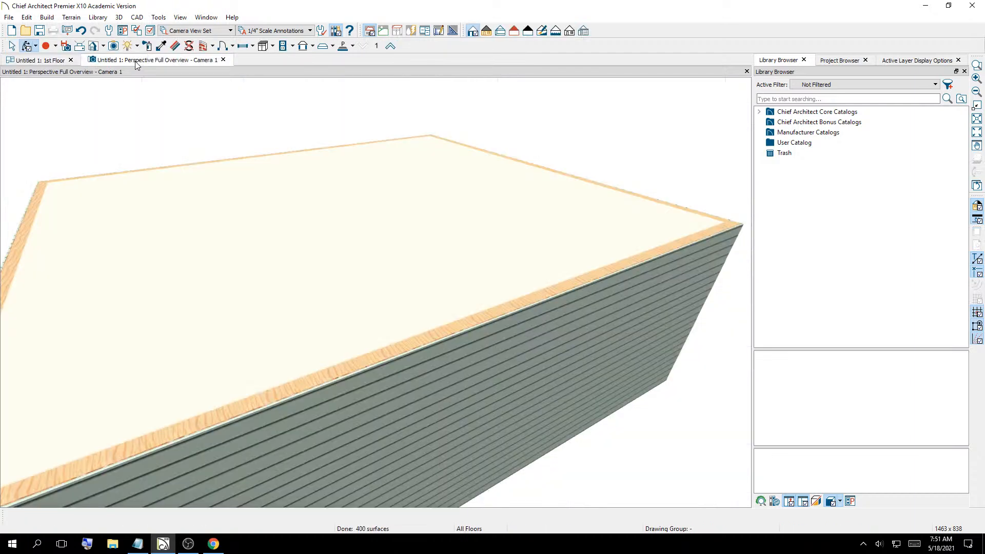
{"action": "left_click", "coordinate": [39, 60]}
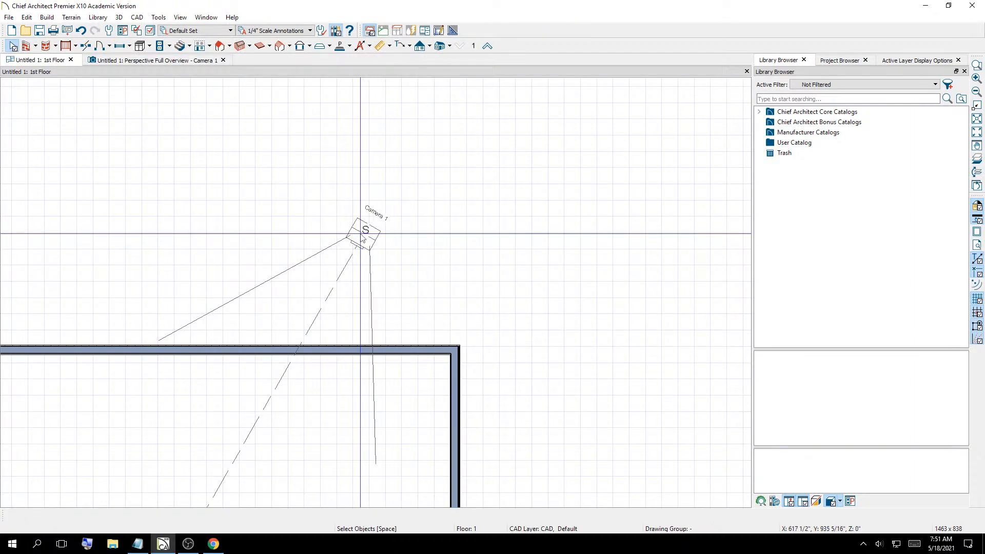
{"action": "left_click_drag", "start_coordinate": [362, 232], "coordinate": [439, 103]}
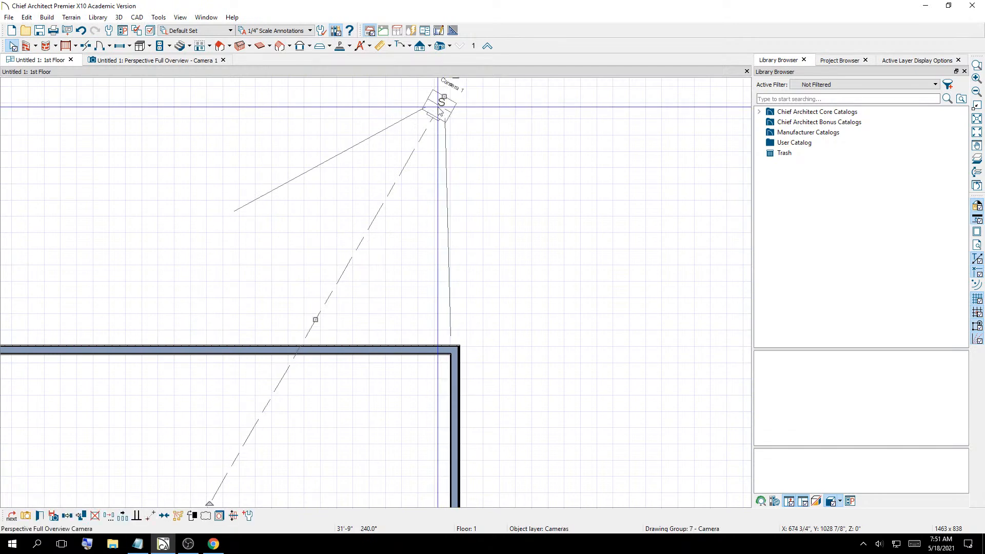
{"action": "scroll", "coordinate": [456, 172], "scroll_direction": "down", "scroll_amount": 2}
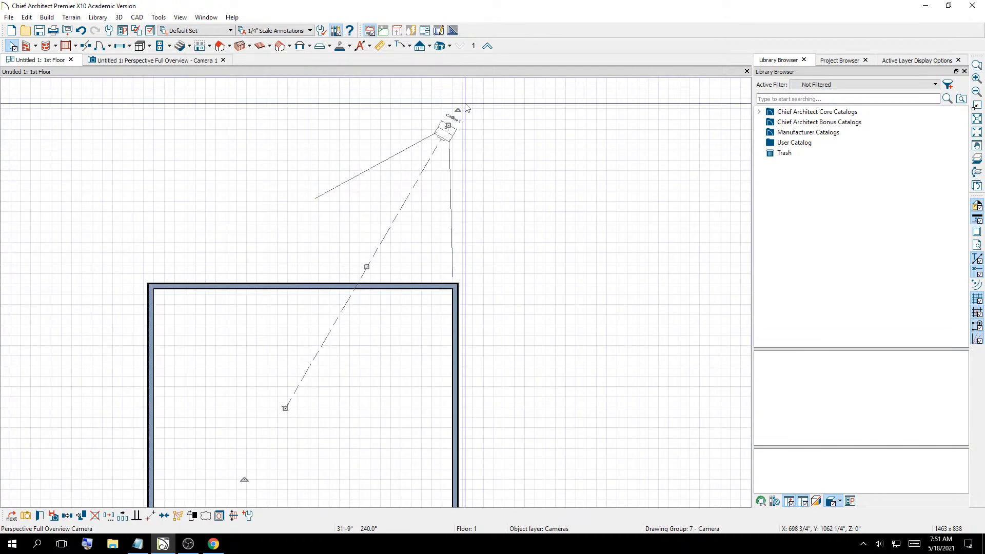
{"action": "left_click_drag", "start_coordinate": [459, 111], "coordinate": [458, 133]}
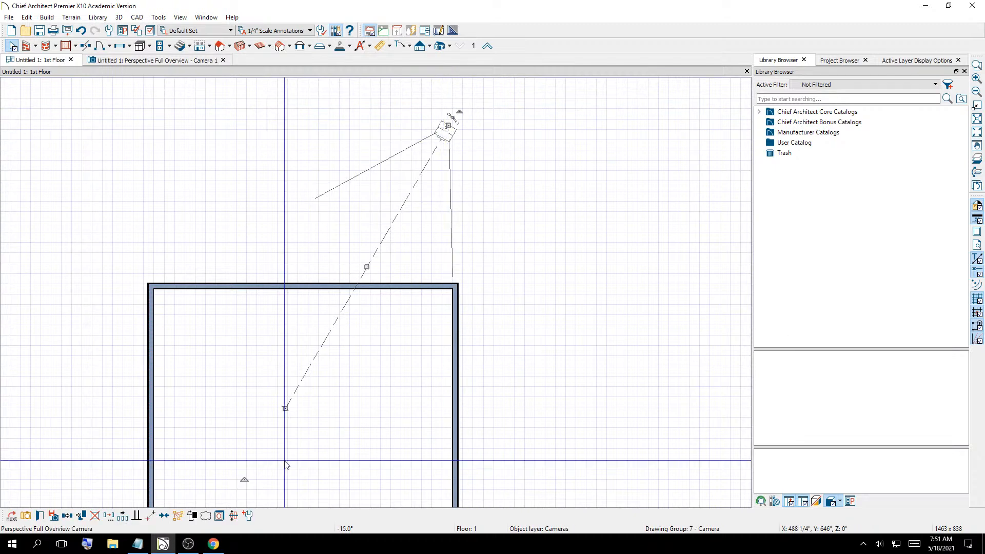
{"action": "left_click_drag", "start_coordinate": [244, 480], "coordinate": [130, 329]}
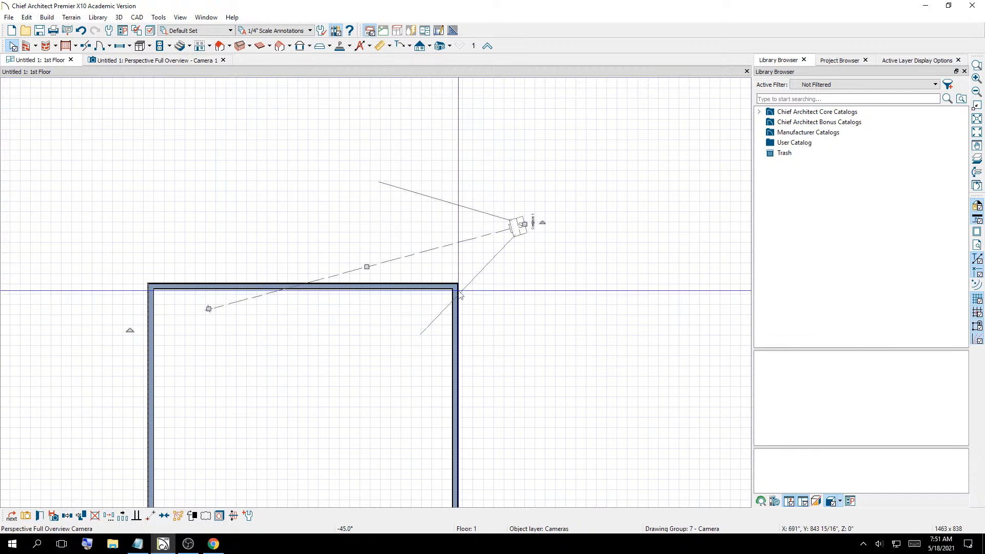
{"action": "left_click", "coordinate": [150, 62]}
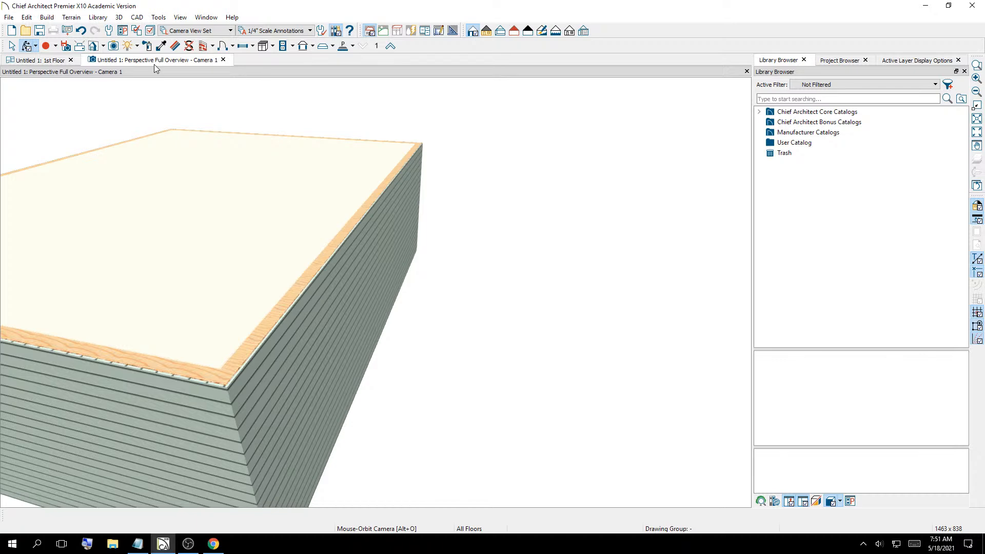
{"action": "left_click", "coordinate": [31, 61]}
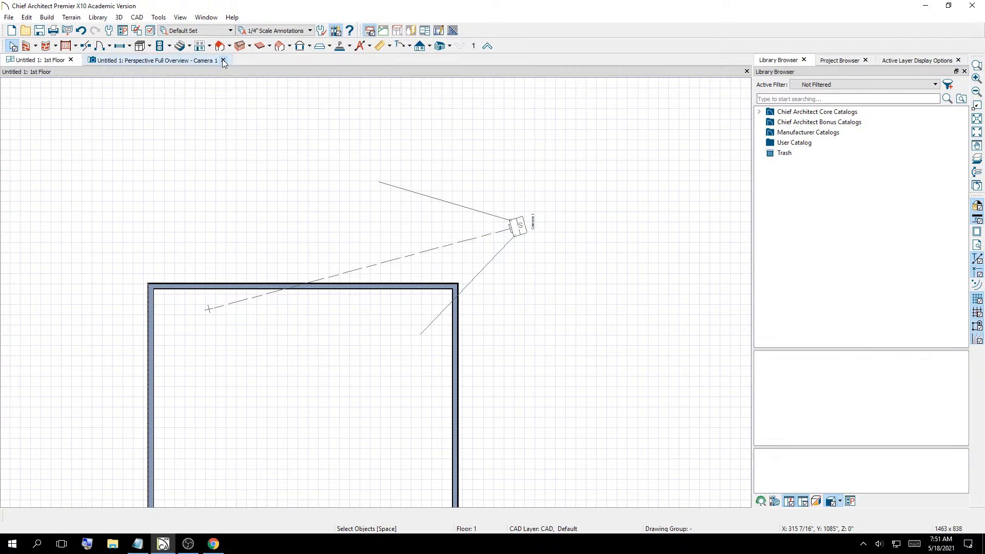
{"action": "left_click", "coordinate": [184, 60]}
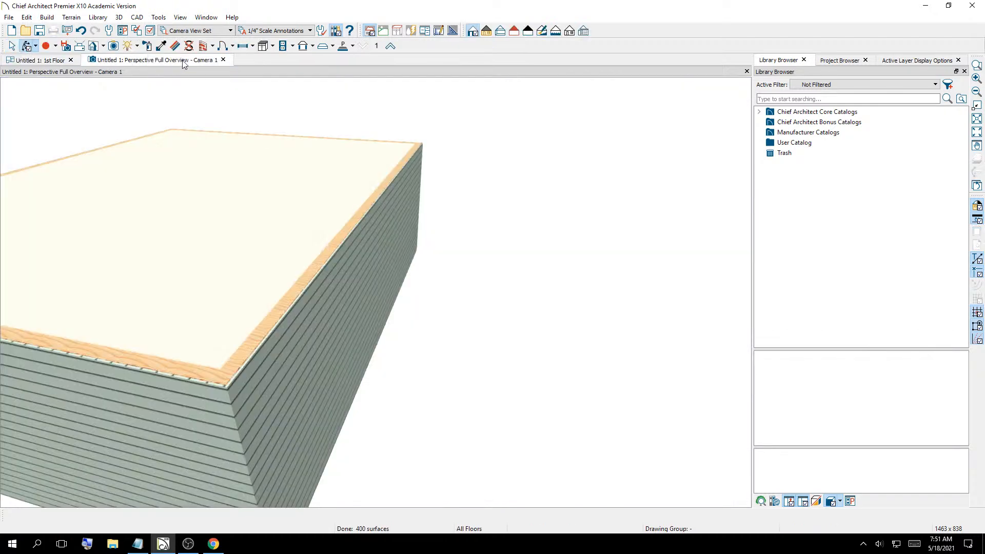
Replace the camera view with a new perspective full overview, orbit it to inspect the model, and return to the floor plan alone
{"action": "left_click", "coordinate": [223, 60]}
{"action": "scroll", "coordinate": [508, 231], "scroll_direction": "down", "scroll_amount": 2}
{"action": "scroll", "coordinate": [487, 302], "scroll_direction": "up", "scroll_amount": 4}
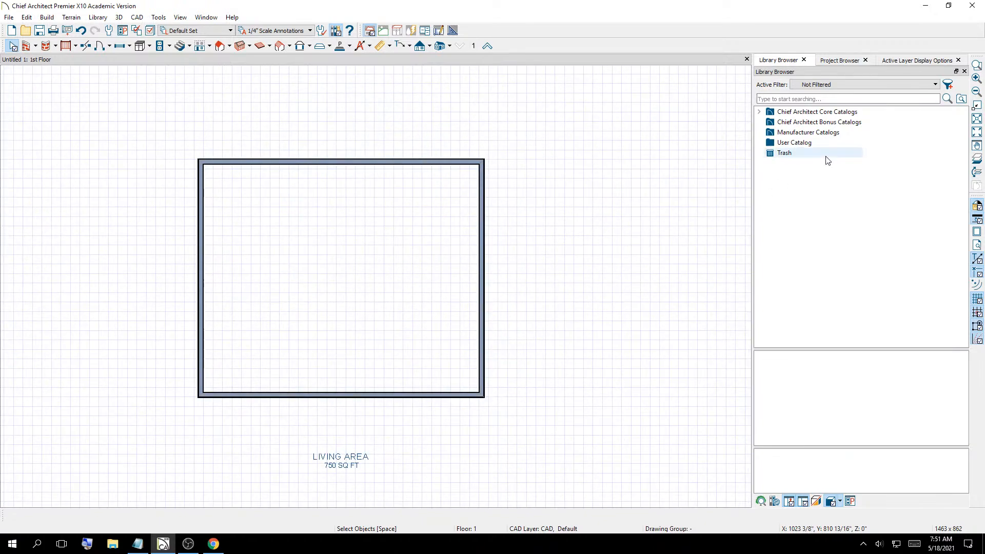
{"action": "key", "text": "shift+o"}
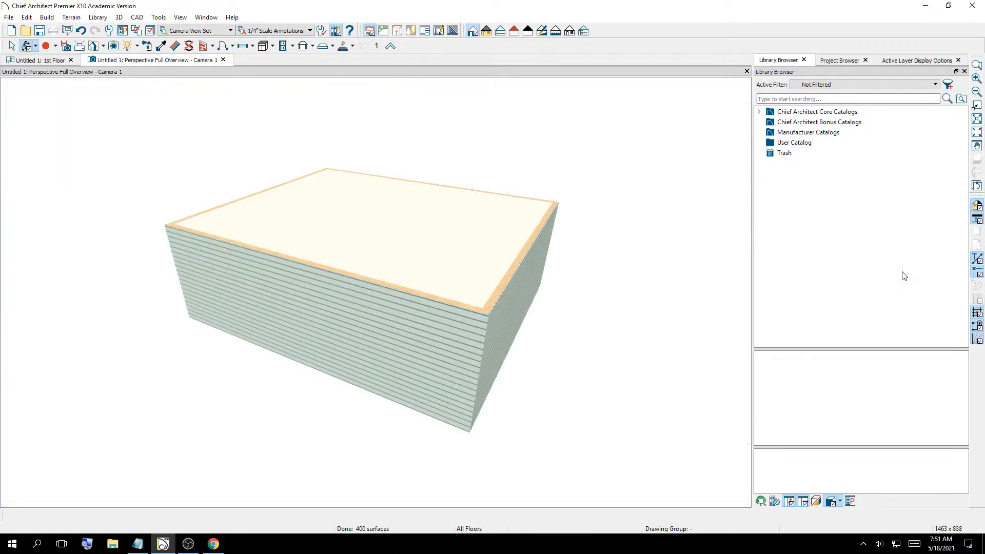
{"action": "left_click_drag", "start_coordinate": [519, 228], "coordinate": [389, 149]}
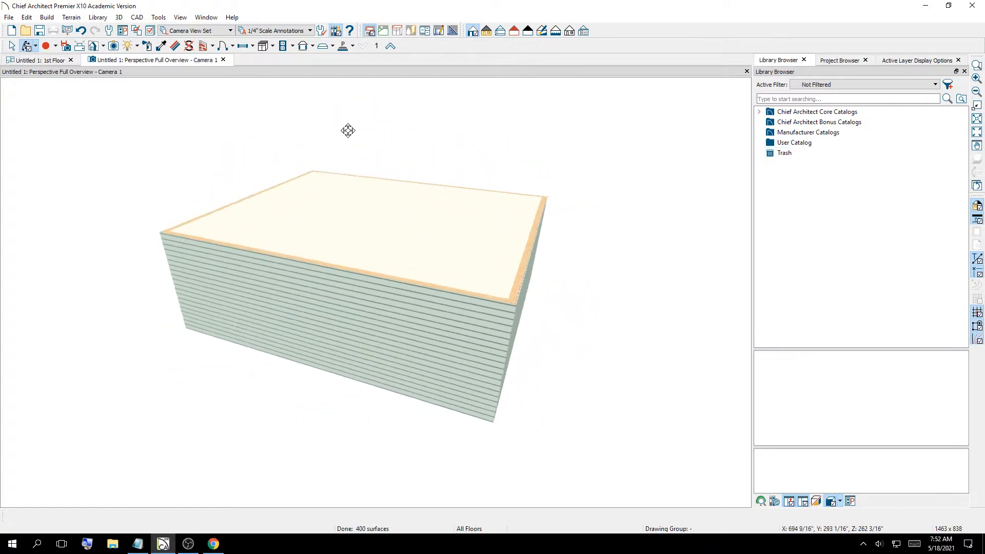
{"action": "left_click", "coordinate": [223, 60]}
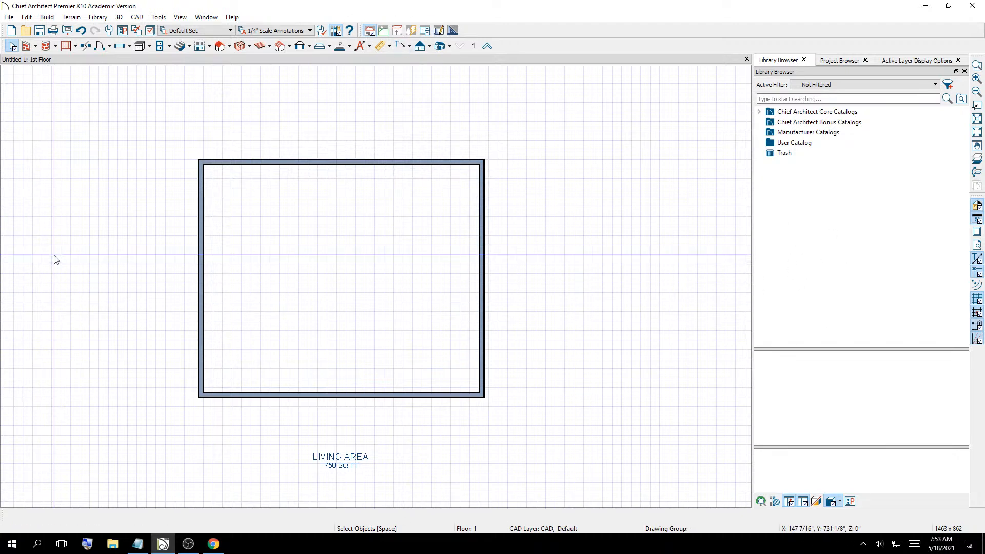
Place a North Pointer aimed straight up in the open area outside the right exterior wall
{"action": "left_click", "coordinate": [143, 19]}
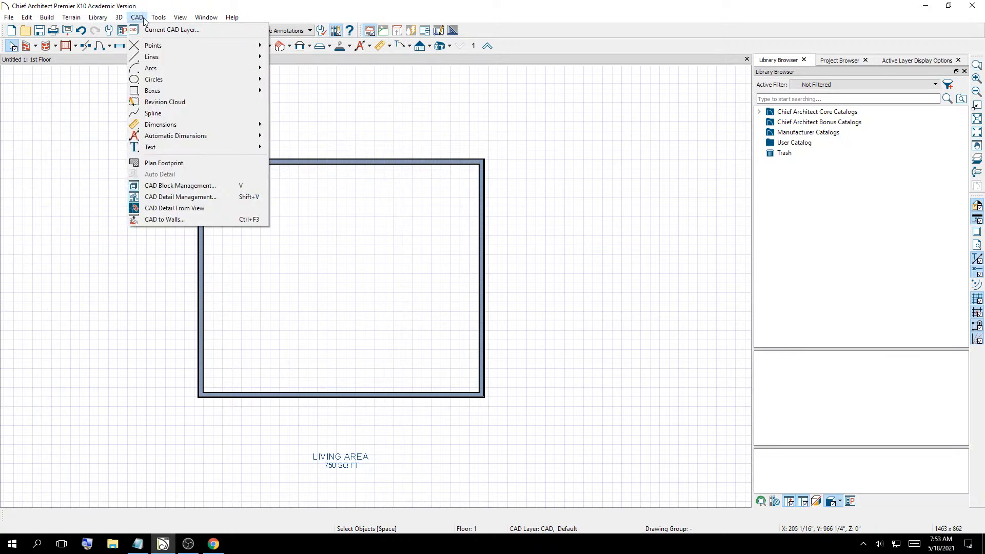
{"action": "mouse_move", "coordinate": [161, 46]}
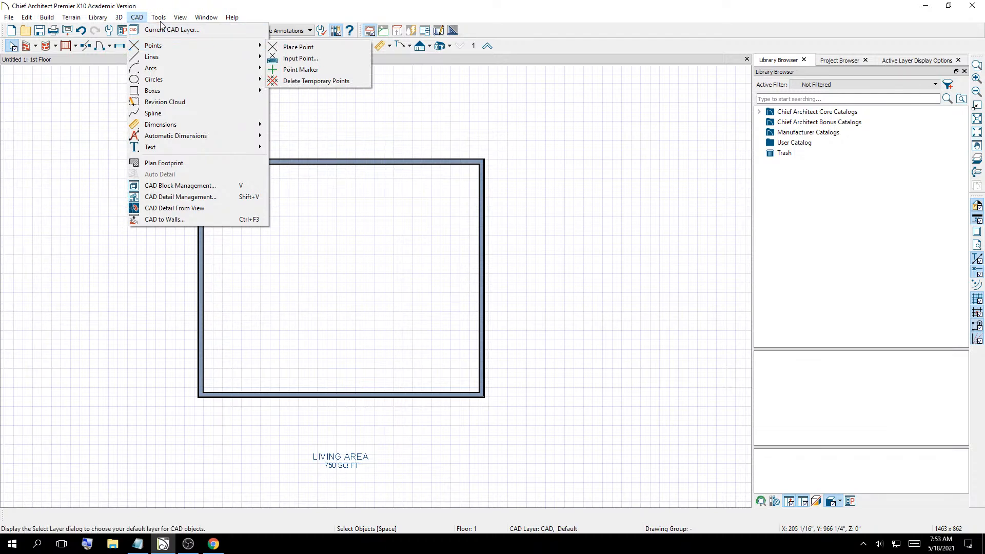
{"action": "mouse_move", "coordinate": [160, 21]}
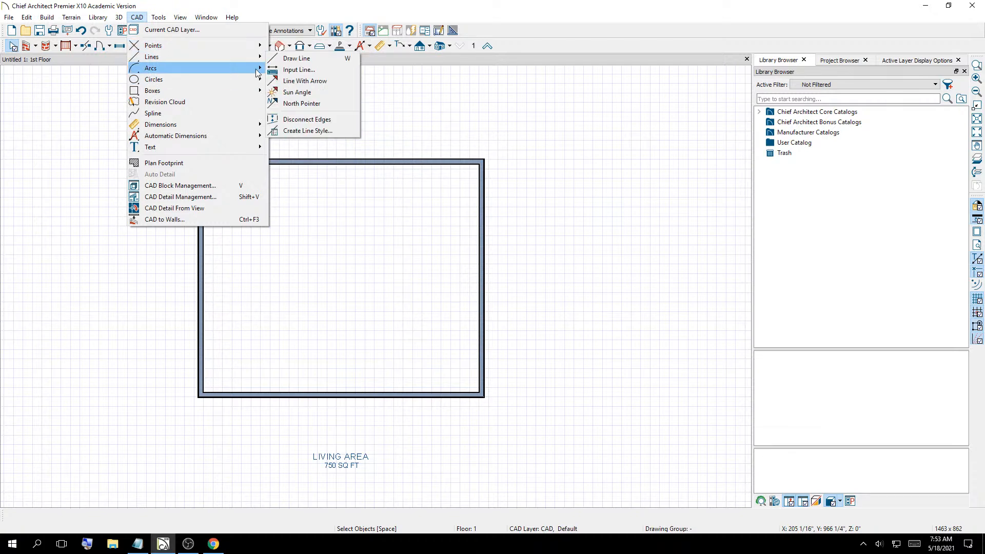
{"action": "left_click", "coordinate": [308, 105]}
{"action": "left_click_drag", "start_coordinate": [639, 231], "coordinate": [633, 149]}
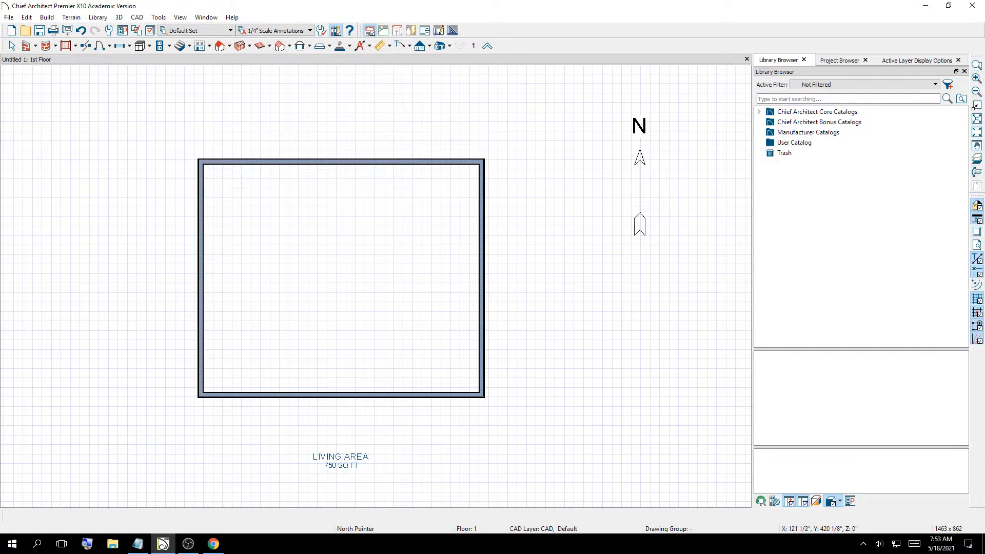
Place a hinged door in the bottom exterior wall about 6' from the right corner and another in the top wall near the left corner
{"action": "left_click", "coordinate": [109, 46]}
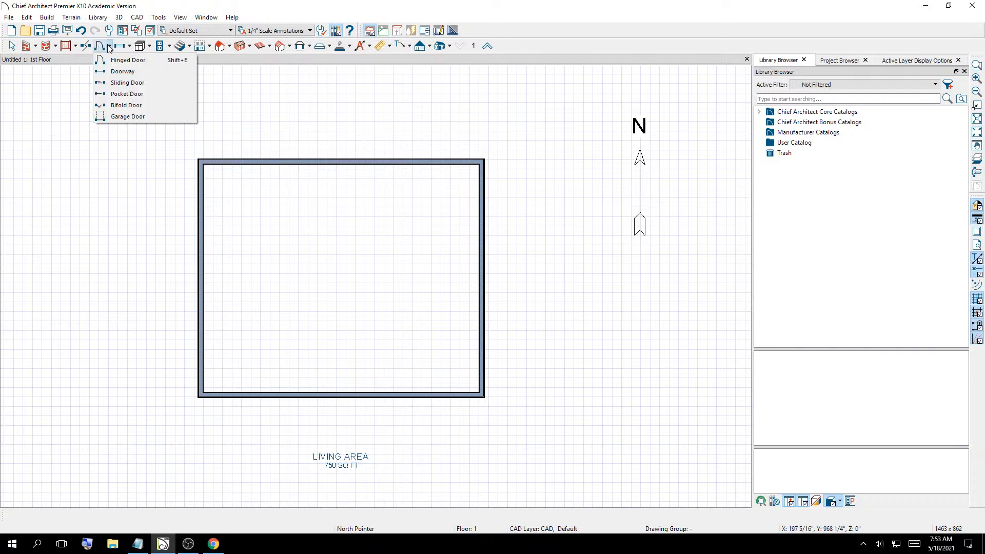
{"action": "left_click", "coordinate": [133, 60]}
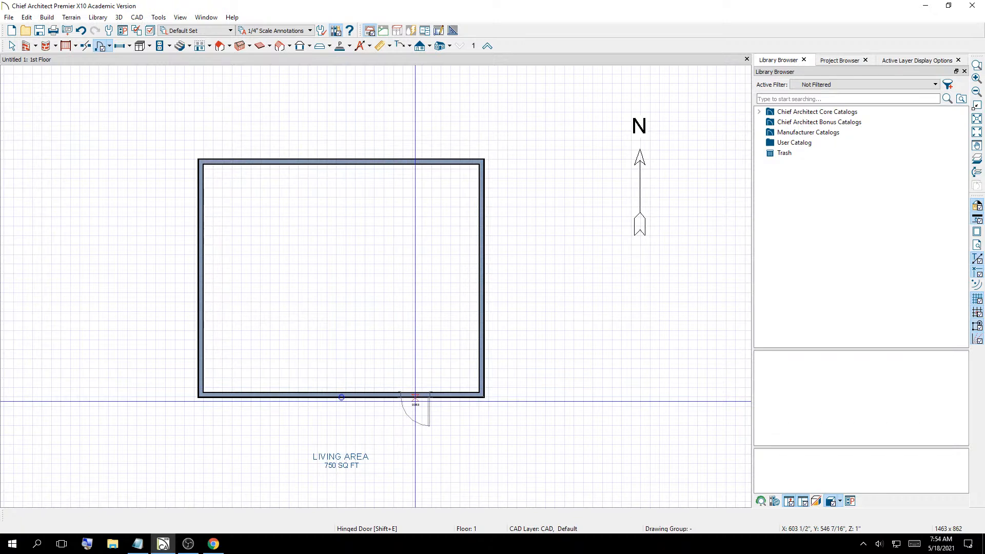
{"action": "left_click", "coordinate": [410, 400]}
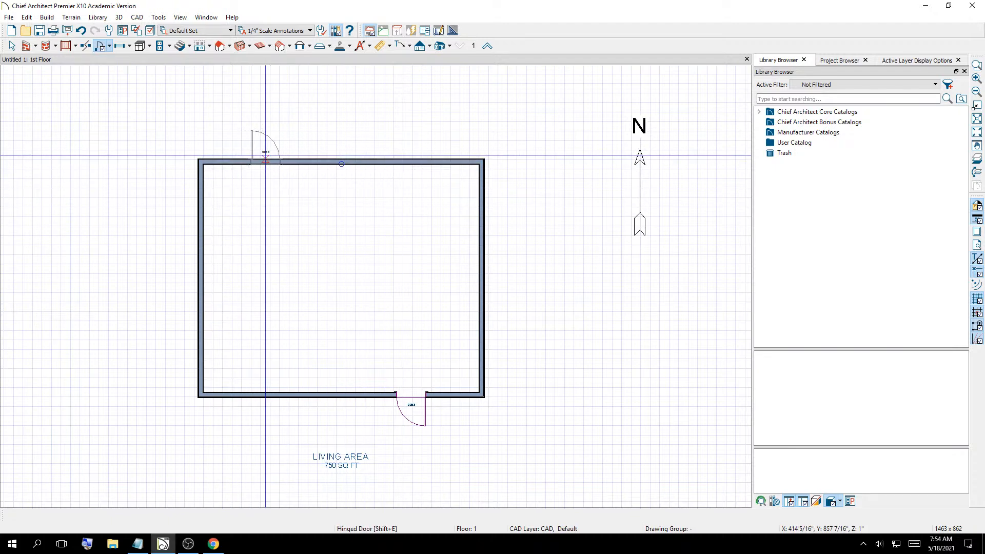
{"action": "left_click", "coordinate": [267, 161]}
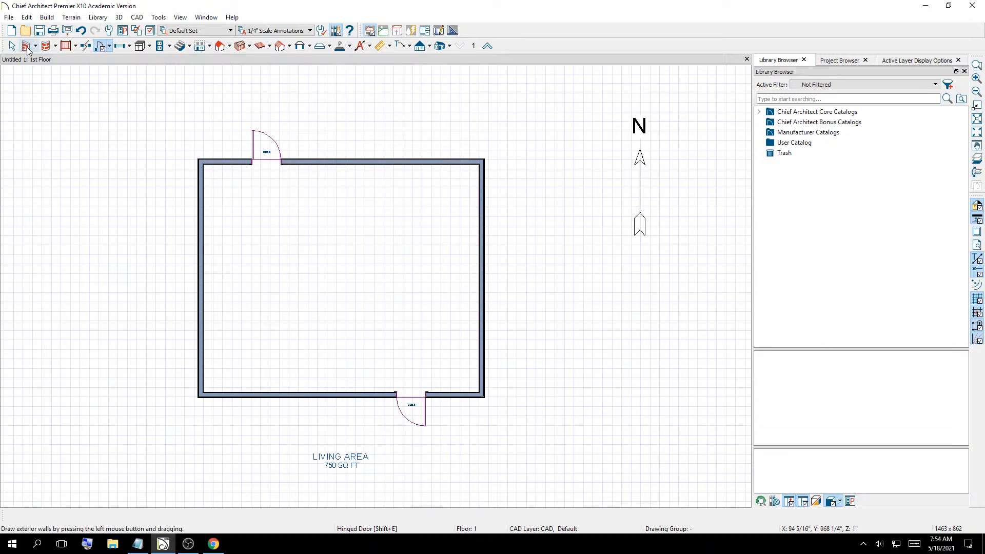
{"action": "left_click", "coordinate": [194, 201]}
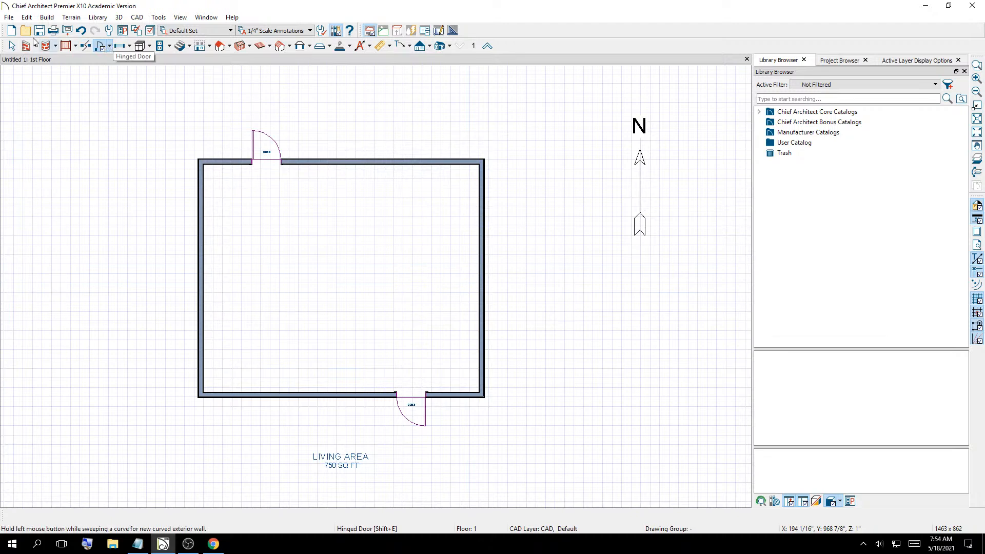
Open the specification of the hinged door in the bottom exterior wall
{"action": "left_click", "coordinate": [12, 45]}
{"action": "left_click", "coordinate": [411, 403]}
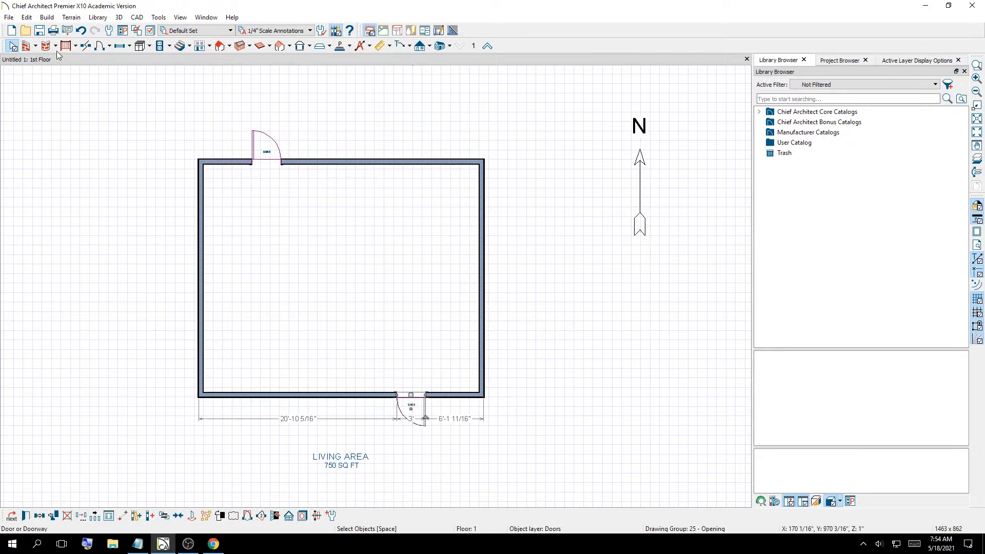
{"action": "left_click", "coordinate": [27, 516]}
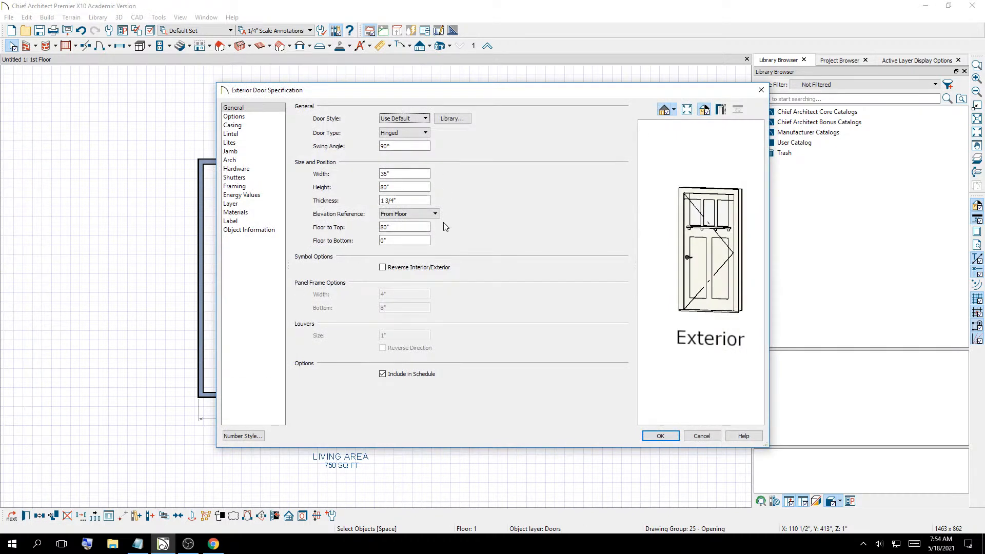
{"action": "mouse_move", "coordinate": [588, 94]}
{"action": "left_mouse_down"}
{"action": "mouse_move", "coordinate": [833, 183]}
{"action": "mouse_move", "coordinate": [949, 190]}
{"action": "mouse_move", "coordinate": [469, 31]}
{"action": "mouse_move", "coordinate": [575, 85]}
{"action": "left_mouse_up"}
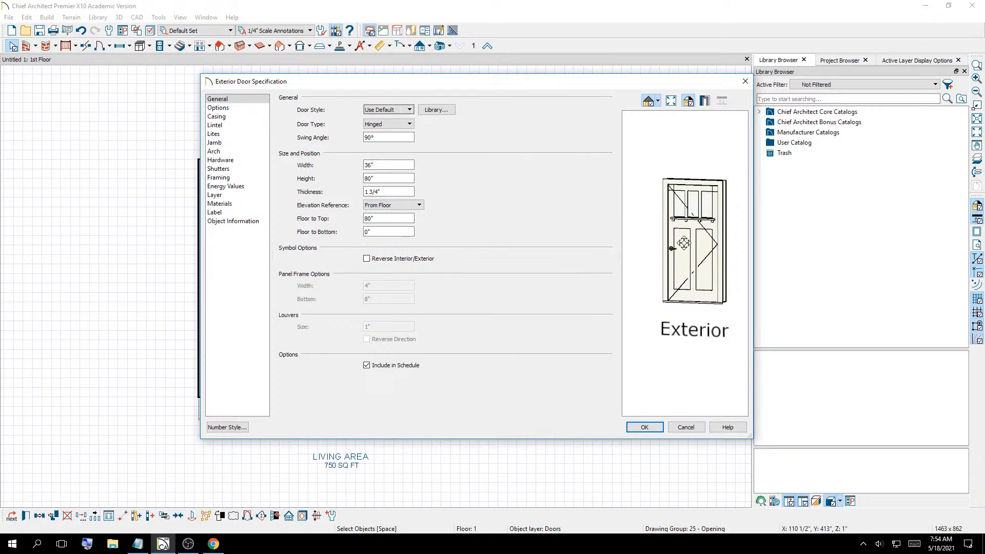
Examine the exterior door's 3D preview from several angles and up close, and review its size fields
{"action": "left_click_drag", "start_coordinate": [676, 240], "coordinate": [821, 251]}
{"action": "left_click_drag", "start_coordinate": [841, 328], "coordinate": [703, 239]}
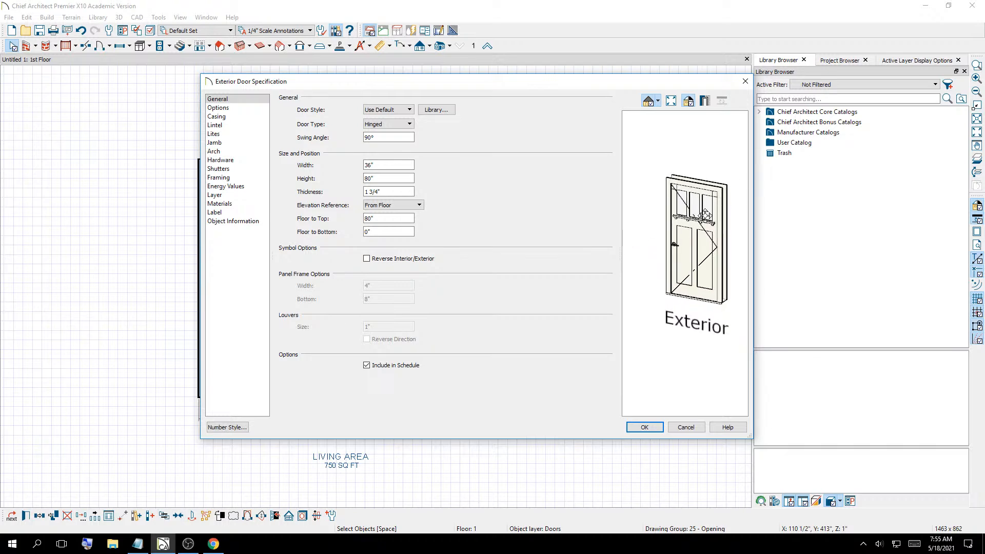
{"action": "scroll", "coordinate": [703, 219], "scroll_direction": "up", "scroll_amount": 3}
{"action": "scroll", "coordinate": [704, 220], "scroll_direction": "up", "scroll_amount": 5}
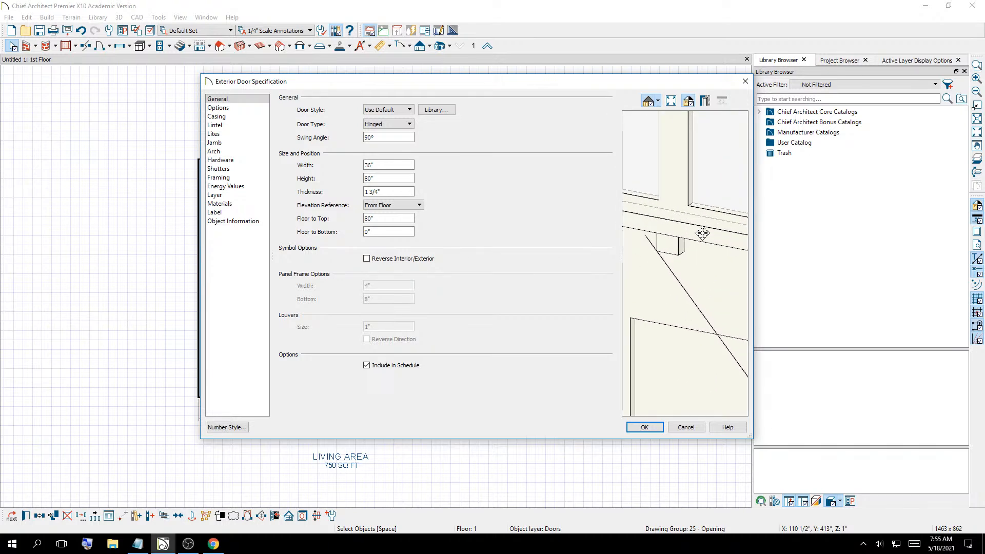
{"action": "left_click_drag", "start_coordinate": [668, 263], "coordinate": [708, 259]}
{"action": "scroll", "coordinate": [655, 275], "scroll_direction": "down", "scroll_amount": 6}
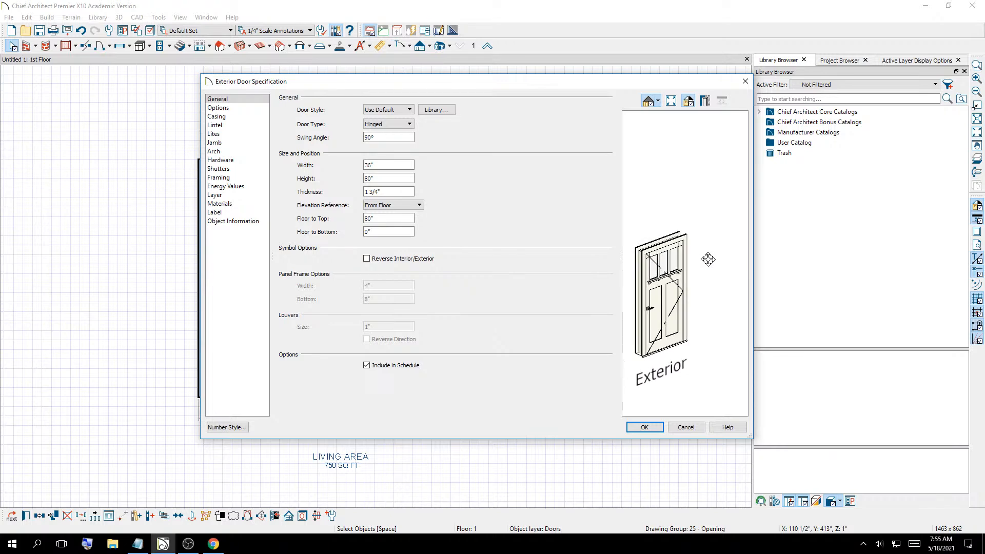
{"action": "double_click", "coordinate": [370, 165]}
{"action": "key", "text": "Tab"}
{"action": "key", "text": "Tab"}
{"action": "left_click_drag", "start_coordinate": [635, 247], "coordinate": [655, 261]}
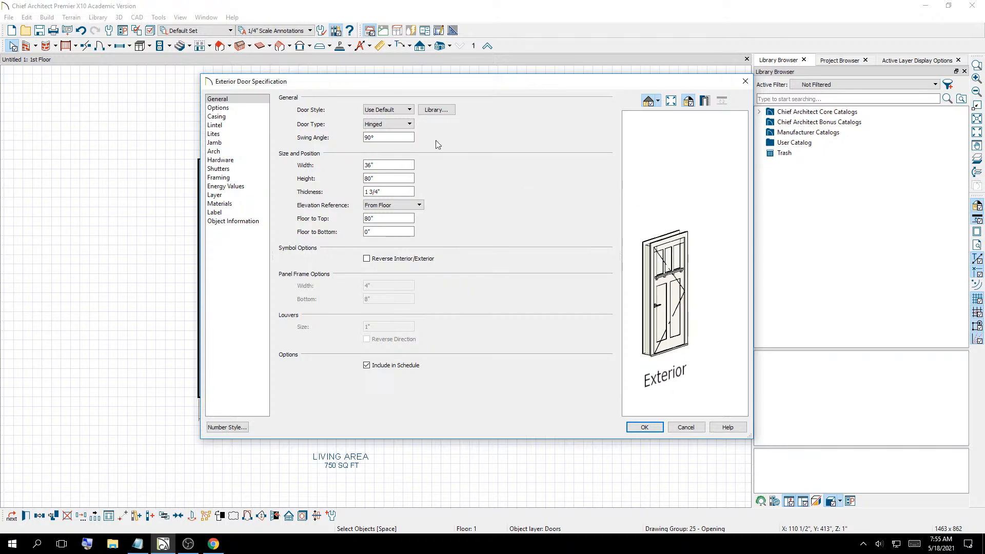
Try the Glass Slab, default and Panel door styles, examining each in the preview
{"action": "left_click", "coordinate": [410, 110]}
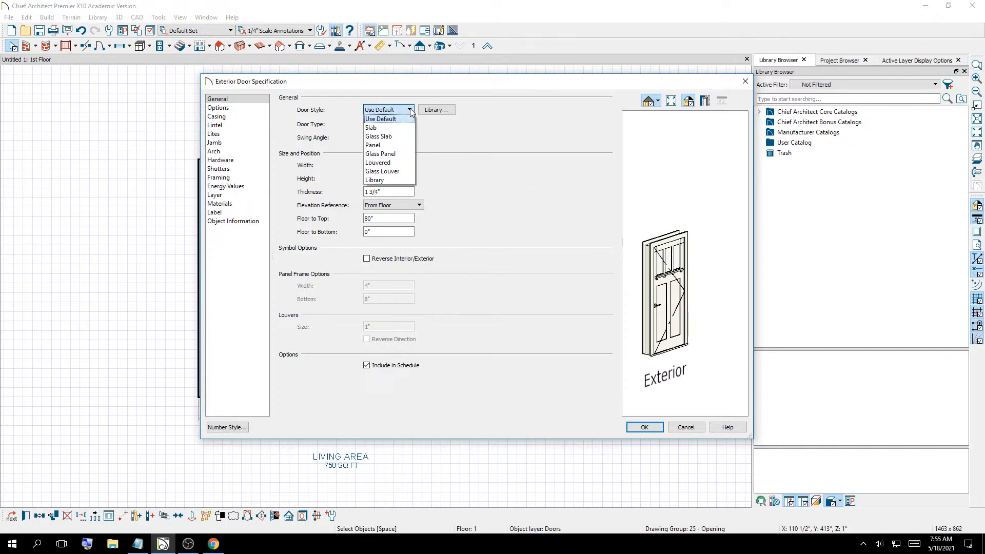
{"action": "left_click", "coordinate": [401, 136]}
{"action": "mouse_move", "coordinate": [710, 314]}
{"action": "left_mouse_down"}
{"action": "mouse_move", "coordinate": [699, 323]}
{"action": "mouse_move", "coordinate": [710, 323]}
{"action": "left_mouse_up"}
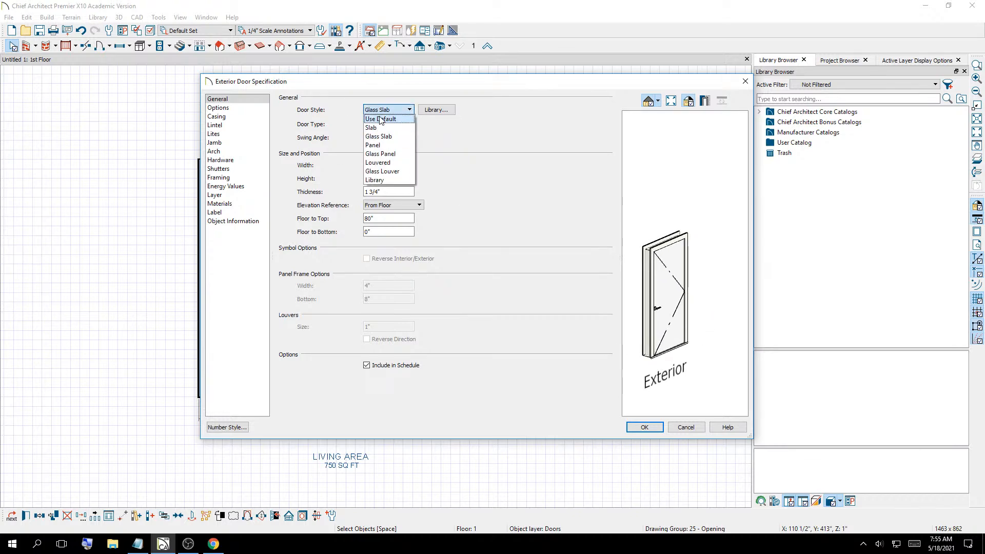
{"action": "left_click", "coordinate": [389, 120]}
{"action": "left_click", "coordinate": [388, 110]}
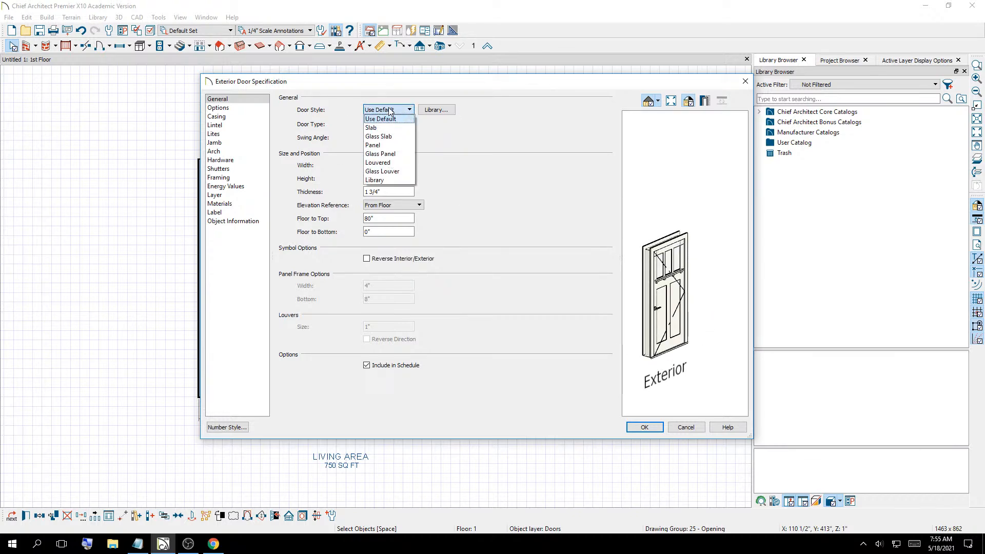
{"action": "left_click", "coordinate": [382, 151]}
{"action": "left_click", "coordinate": [636, 242]}
{"action": "scroll", "coordinate": [636, 242], "scroll_direction": "up", "scroll_amount": 5}
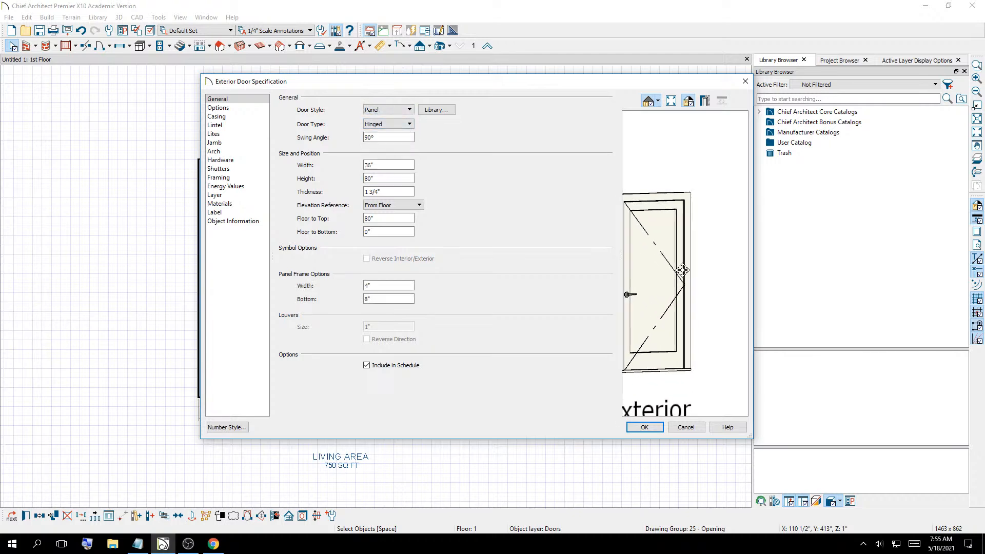
Check the door type options and try the Glass Louver door style
{"action": "left_click", "coordinate": [395, 124]}
{"action": "left_click", "coordinate": [394, 126]}
{"action": "left_click", "coordinate": [393, 110]}
{"action": "left_click", "coordinate": [391, 172]}
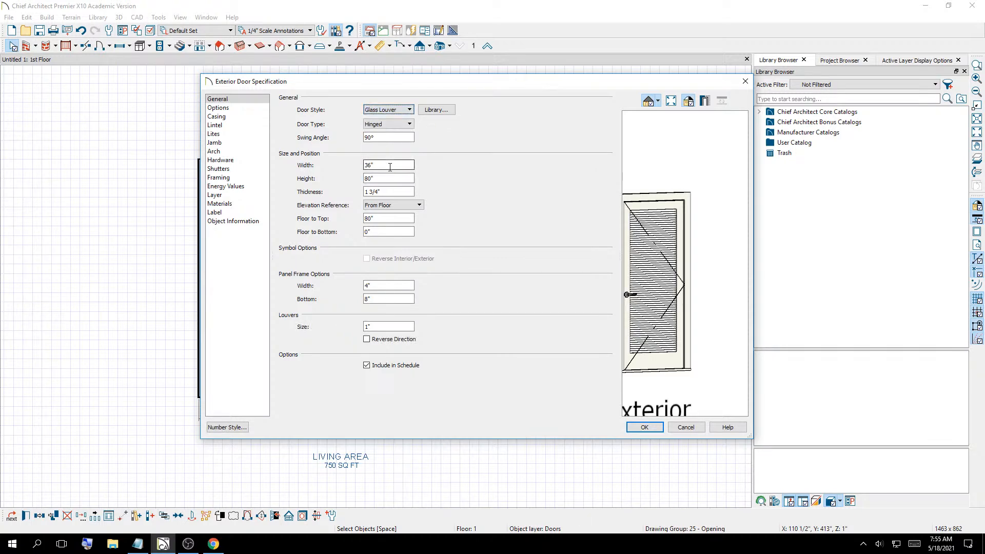
Browse the Slab doors under Doors and Doorways in the core library catalog, previewing several models including S01 and S02, without choosing one
{"action": "left_click", "coordinate": [392, 111]}
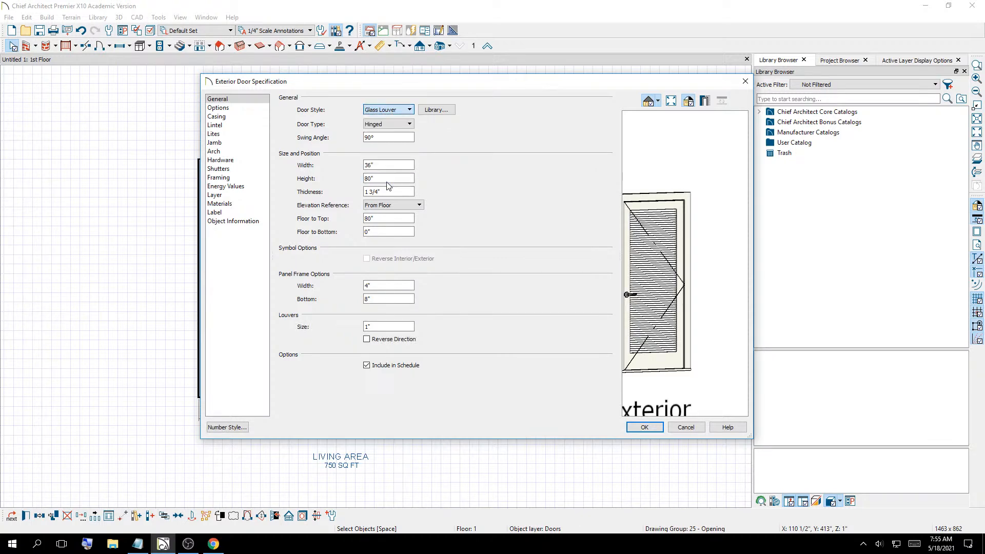
{"action": "left_click", "coordinate": [388, 180]}
{"action": "left_click", "coordinate": [366, 207]}
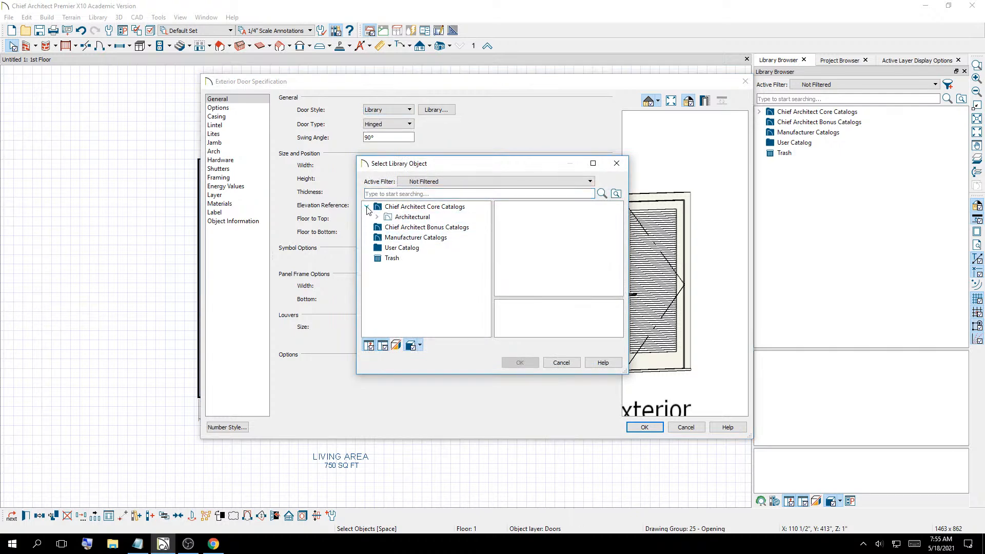
{"action": "left_click", "coordinate": [377, 218]}
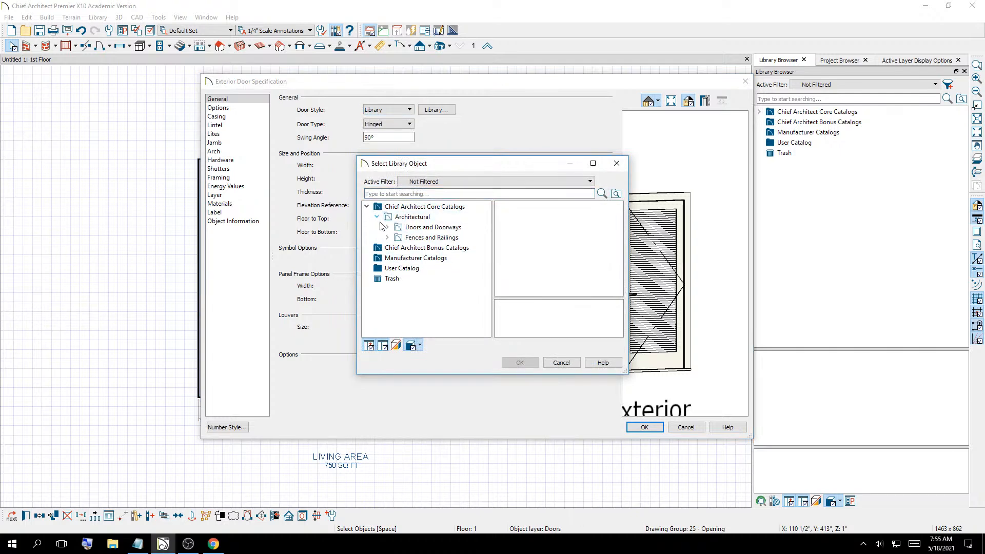
{"action": "left_click", "coordinate": [388, 227]}
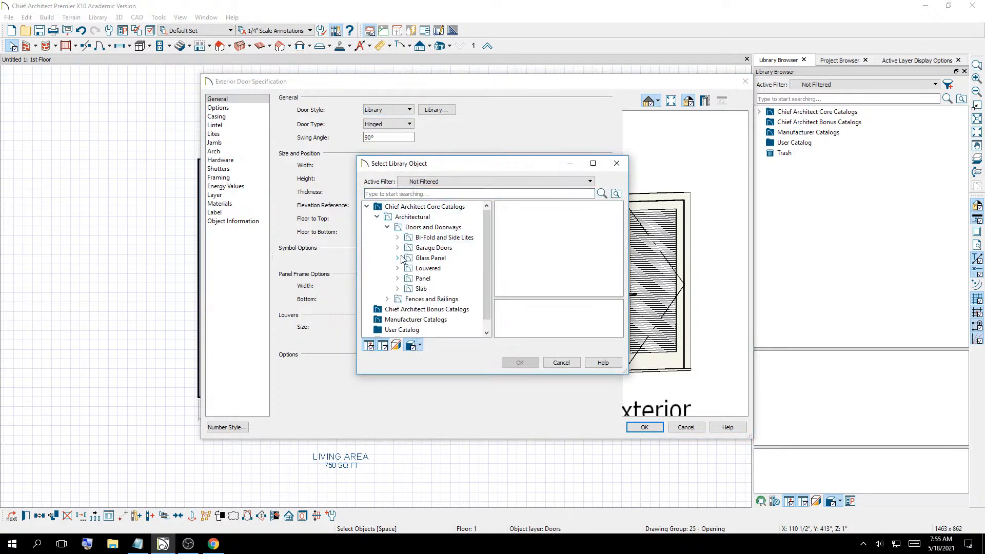
{"action": "left_click", "coordinate": [397, 289]}
{"action": "left_click", "coordinate": [438, 298]}
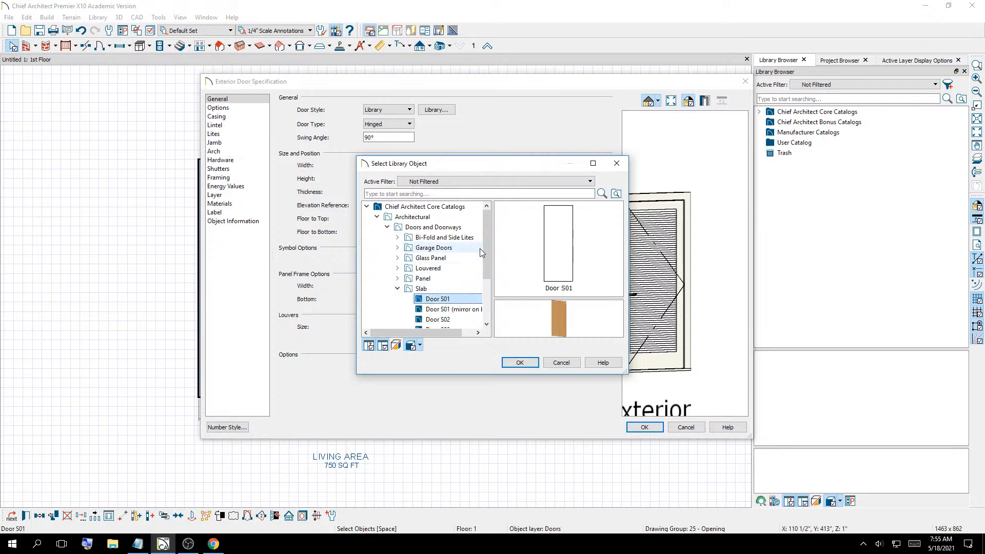
{"action": "left_click_drag", "start_coordinate": [488, 256], "coordinate": [490, 278]}
{"action": "left_click", "coordinate": [445, 268]}
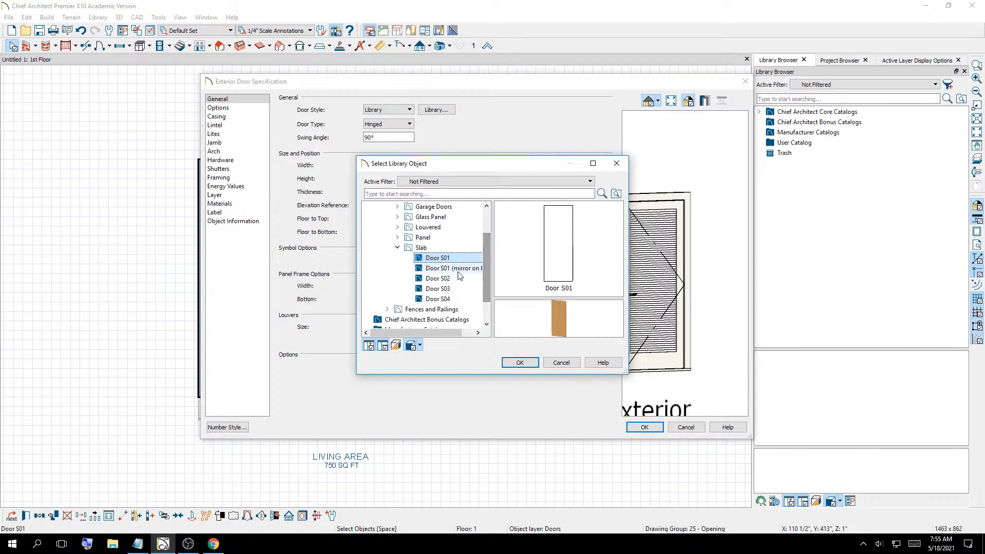
{"action": "left_click", "coordinate": [443, 289]}
{"action": "left_click", "coordinate": [433, 300]}
{"action": "left_click", "coordinate": [435, 290]}
{"action": "left_click", "coordinate": [436, 280]}
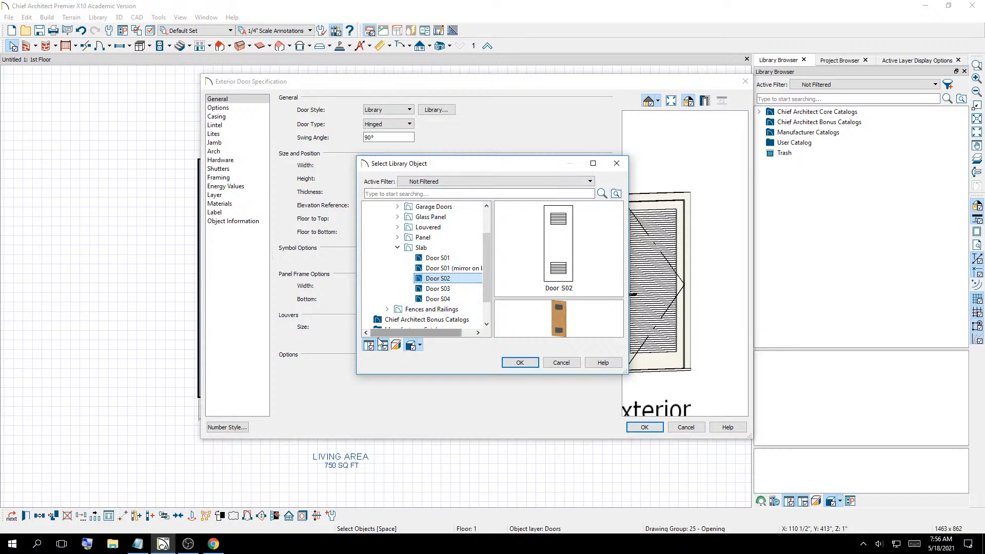
{"action": "left_click", "coordinate": [561, 362]}
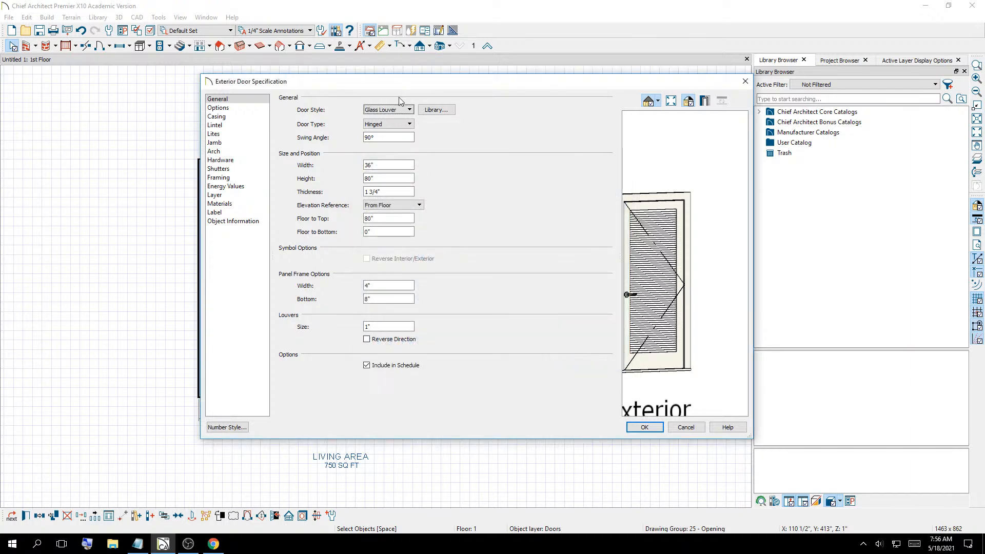
Try the Slab door style, return the style to Use Default, and inspect the door in the preview
{"action": "left_click", "coordinate": [396, 110]}
{"action": "left_click", "coordinate": [391, 124]}
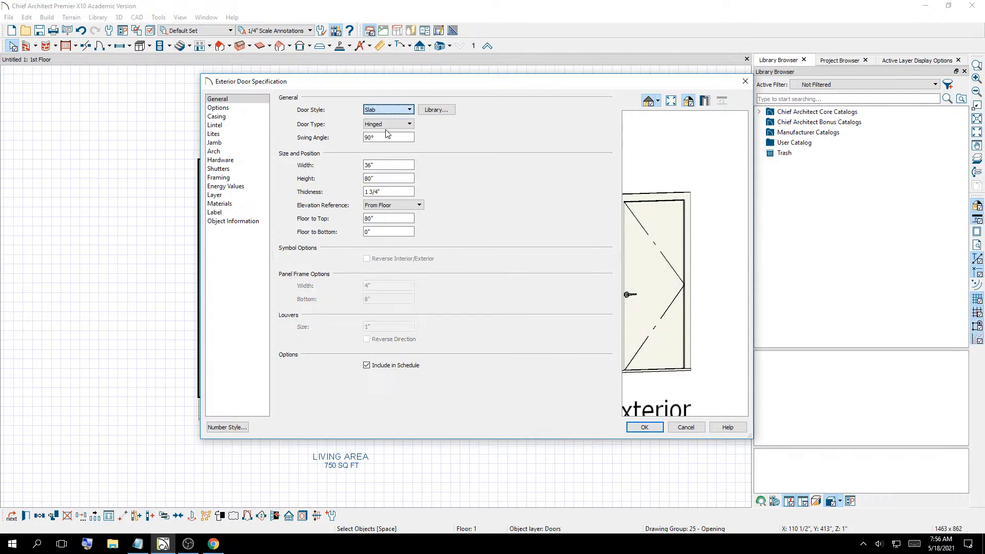
{"action": "left_click", "coordinate": [397, 110]}
{"action": "left_click", "coordinate": [382, 117]}
{"action": "left_click_drag", "start_coordinate": [635, 323], "coordinate": [676, 290]}
{"action": "left_click_drag", "start_coordinate": [633, 265], "coordinate": [343, 286]}
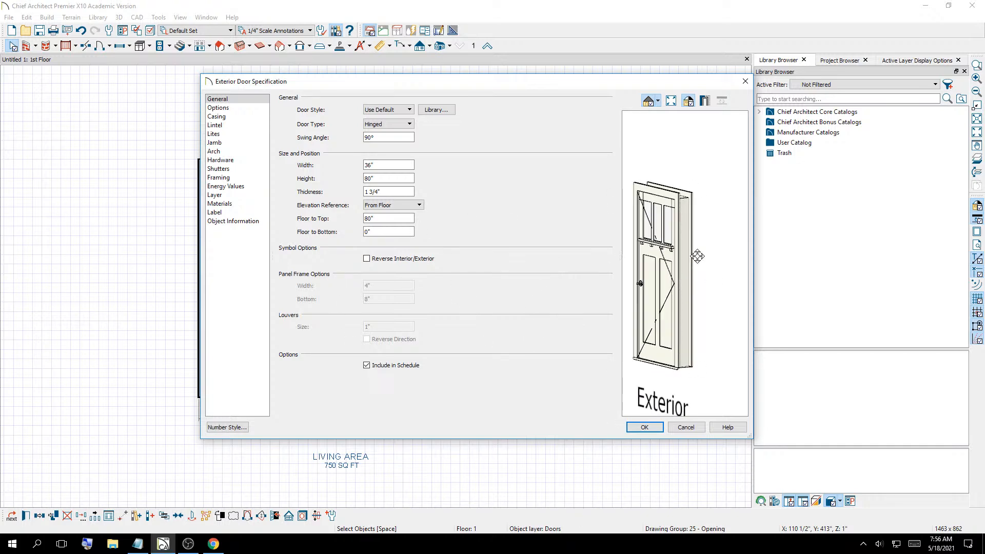
Review the door's Options, Casing, Lintel, Lites and Jamb settings
{"action": "left_click", "coordinate": [220, 107]}
{"action": "left_click", "coordinate": [220, 117]}
{"action": "left_click", "coordinate": [220, 125]}
{"action": "left_click", "coordinate": [221, 134]}
{"action": "left_click", "coordinate": [223, 142]}
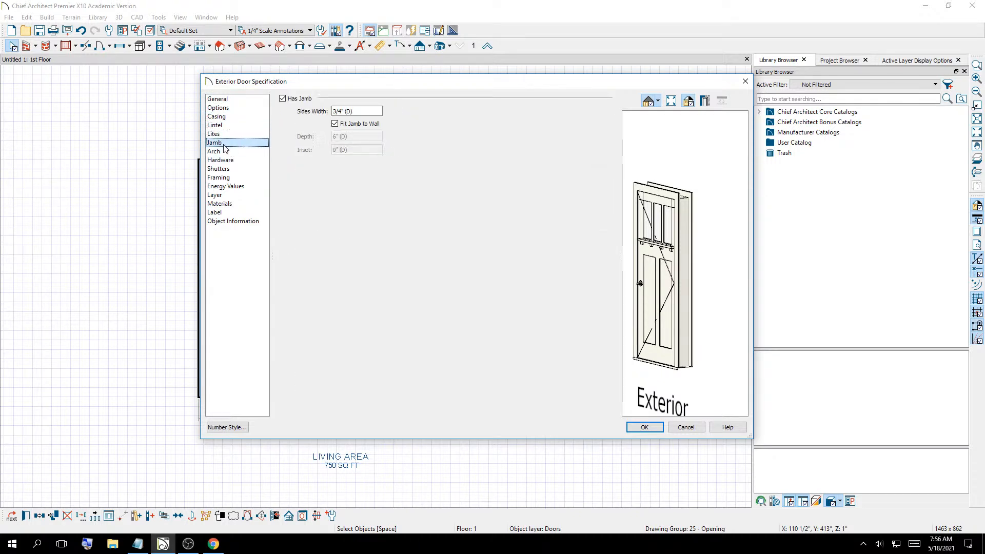
Try a Round Top arch on the door, inspect it in the preview, and set the arch type back to No Arch
{"action": "left_click", "coordinate": [220, 151]}
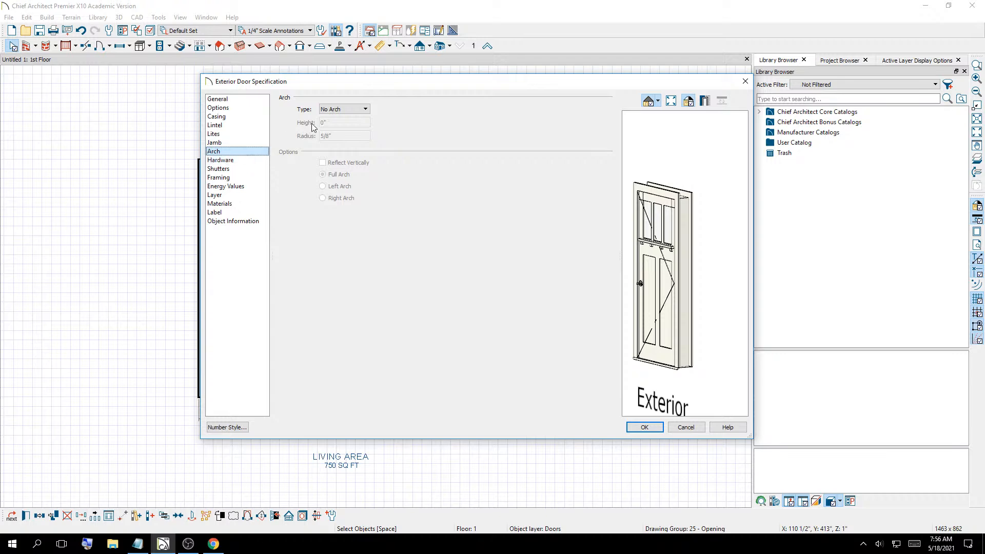
{"action": "left_click", "coordinate": [343, 109]}
{"action": "left_click", "coordinate": [334, 125]}
{"action": "left_click_drag", "start_coordinate": [688, 318], "coordinate": [715, 323]}
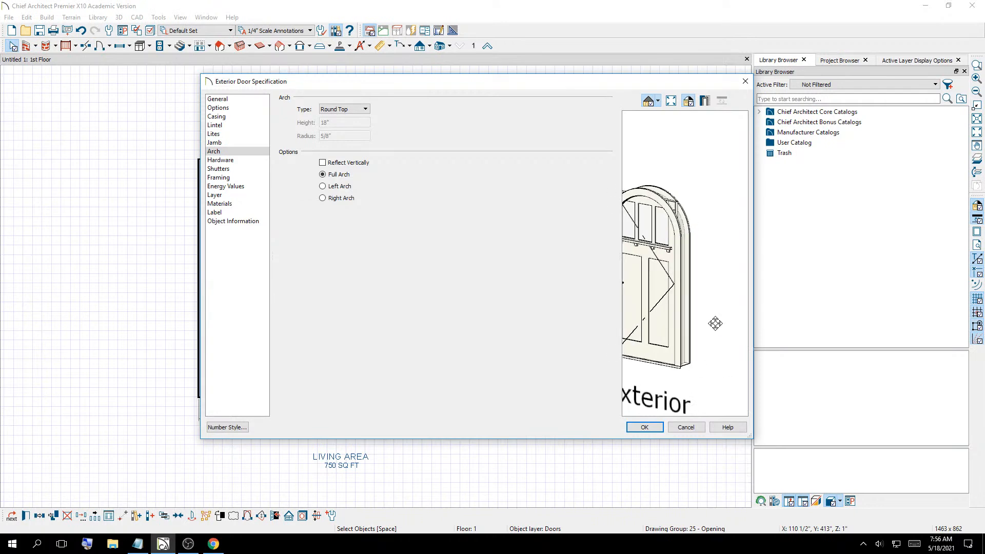
{"action": "left_click", "coordinate": [356, 110]}
{"action": "left_click", "coordinate": [332, 118]}
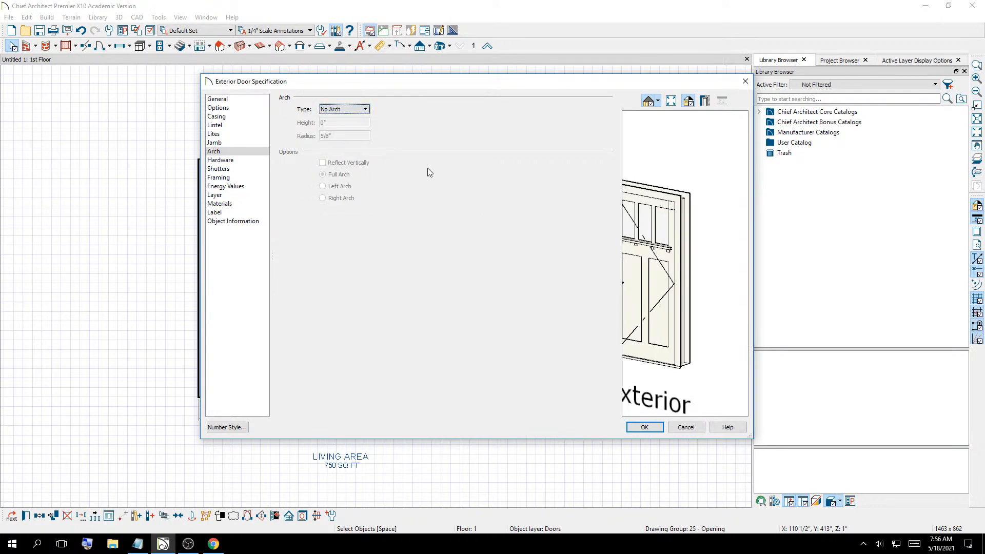
Review the door's Hardware, Shutters, Framing and Energy Values settings, including the available assembly door types
{"action": "left_click", "coordinate": [235, 161]}
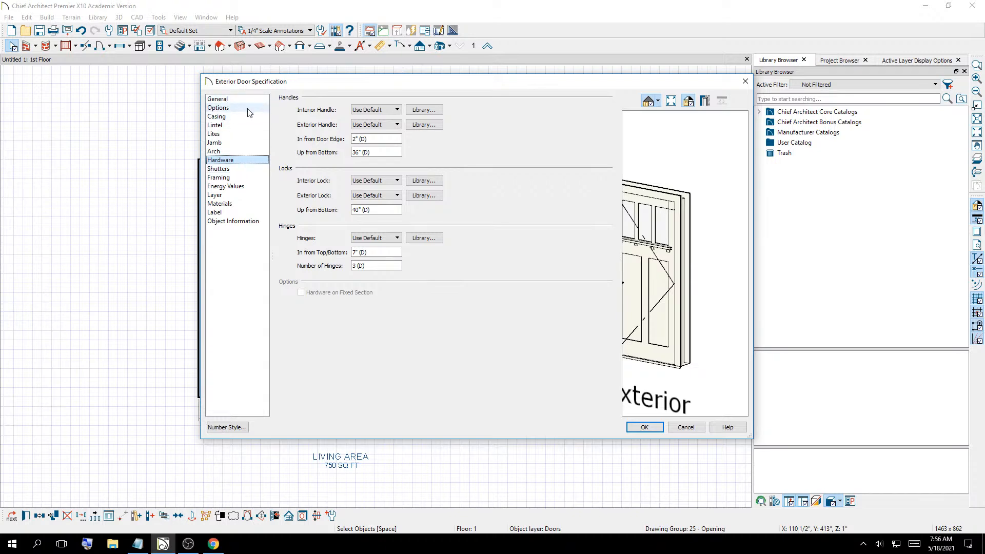
{"action": "left_click", "coordinate": [222, 171]}
{"action": "left_click", "coordinate": [221, 177]}
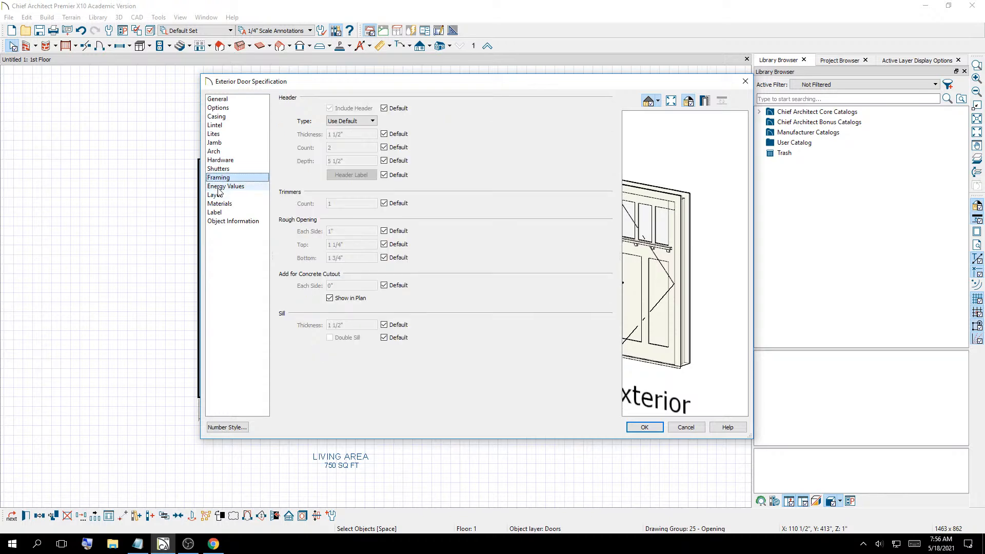
{"action": "left_click", "coordinate": [220, 186]}
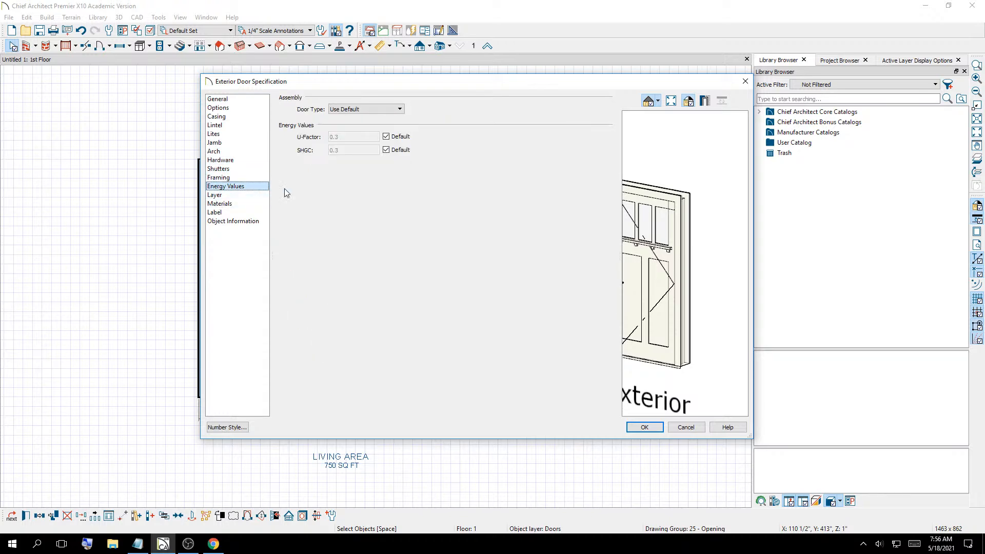
{"action": "left_click", "coordinate": [359, 110]}
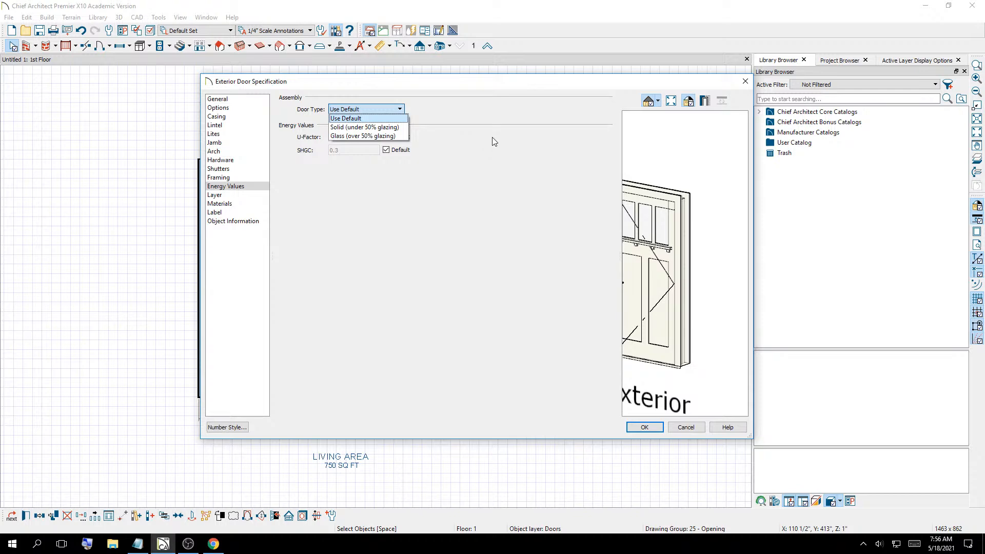
{"action": "left_click", "coordinate": [496, 167]}
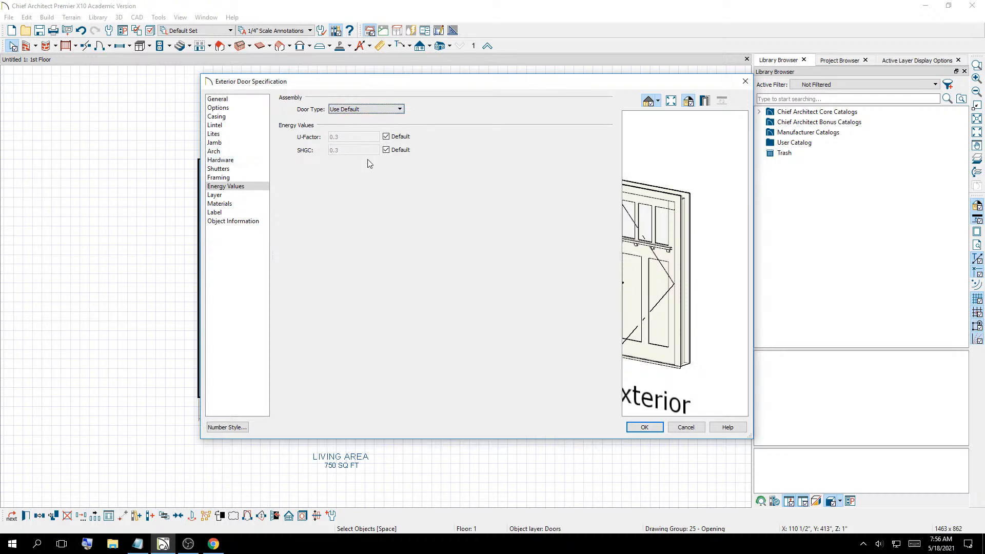
Review the door's Layer, Materials, Label and Object Information settings, including the Code and Comment fields
{"action": "left_click", "coordinate": [216, 195]}
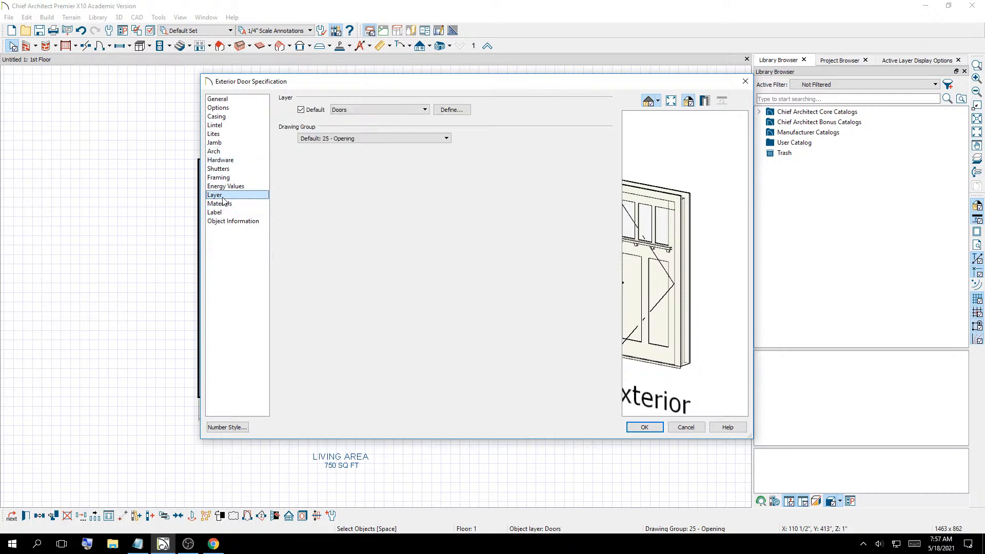
{"action": "left_click", "coordinate": [219, 204]}
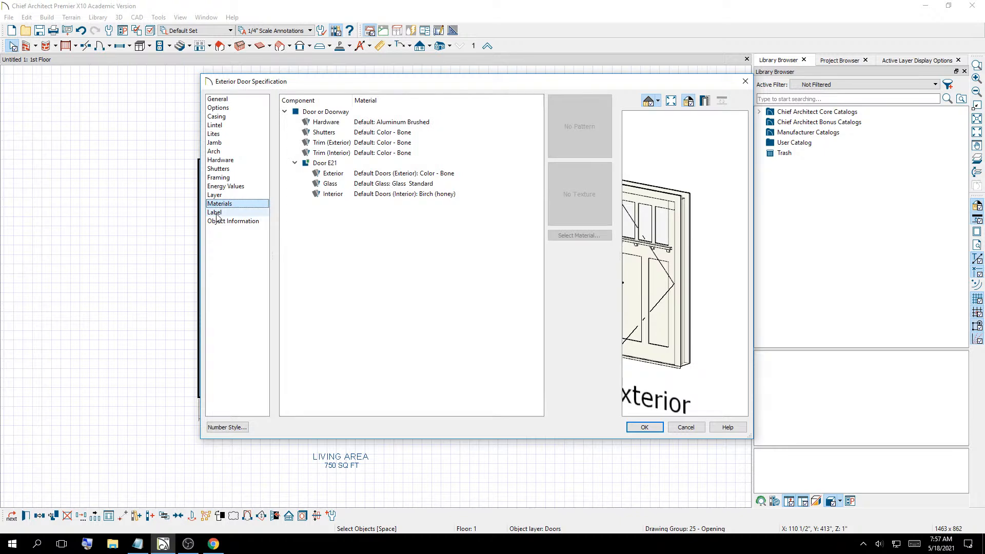
{"action": "left_click", "coordinate": [216, 213]}
{"action": "left_click", "coordinate": [218, 222]}
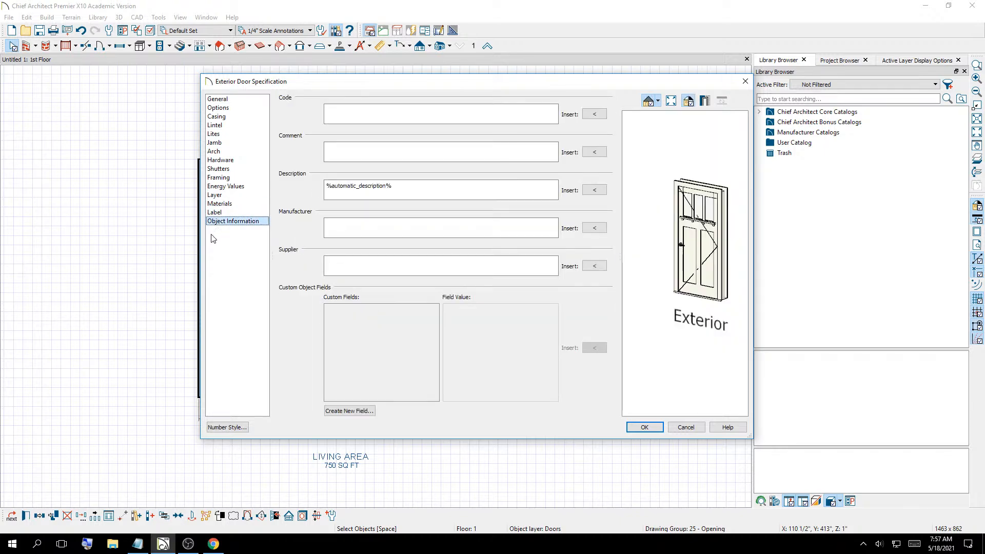
{"action": "left_click", "coordinate": [373, 112]}
{"action": "left_click", "coordinate": [374, 153]}
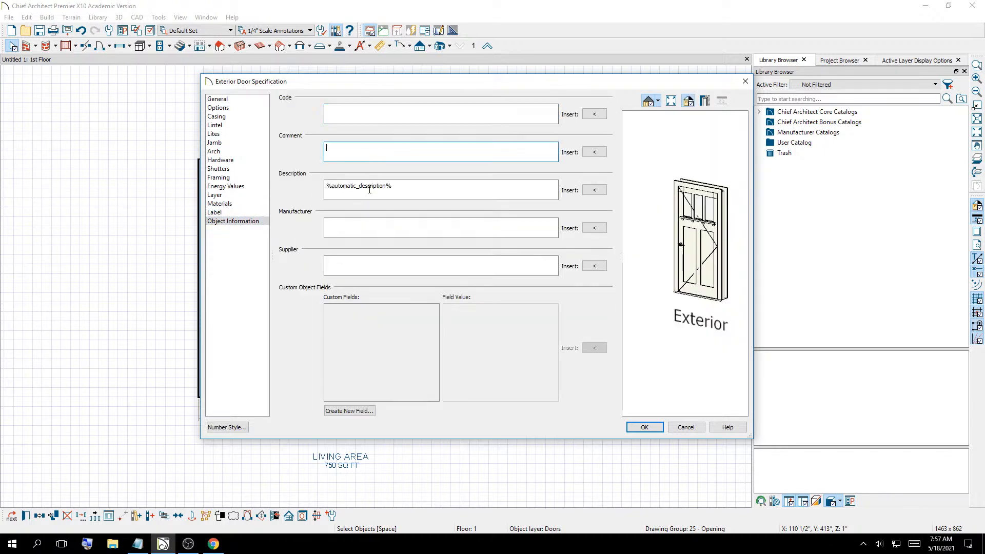
Review the door's Manufacturer and Supplier information fields, close the specification without changes and clear the selection
{"action": "left_click", "coordinate": [421, 233]}
{"action": "left_click", "coordinate": [408, 270]}
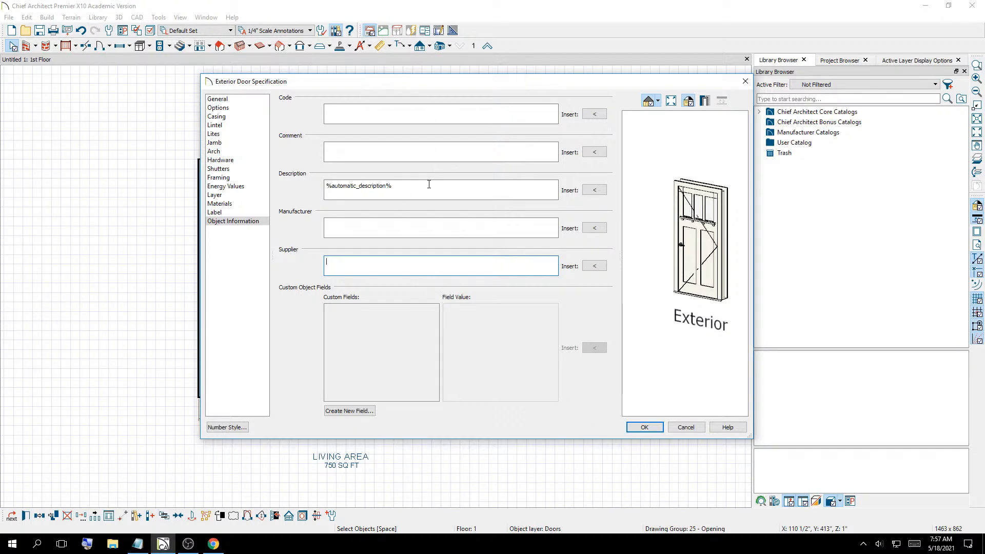
{"action": "left_click", "coordinate": [693, 430]}
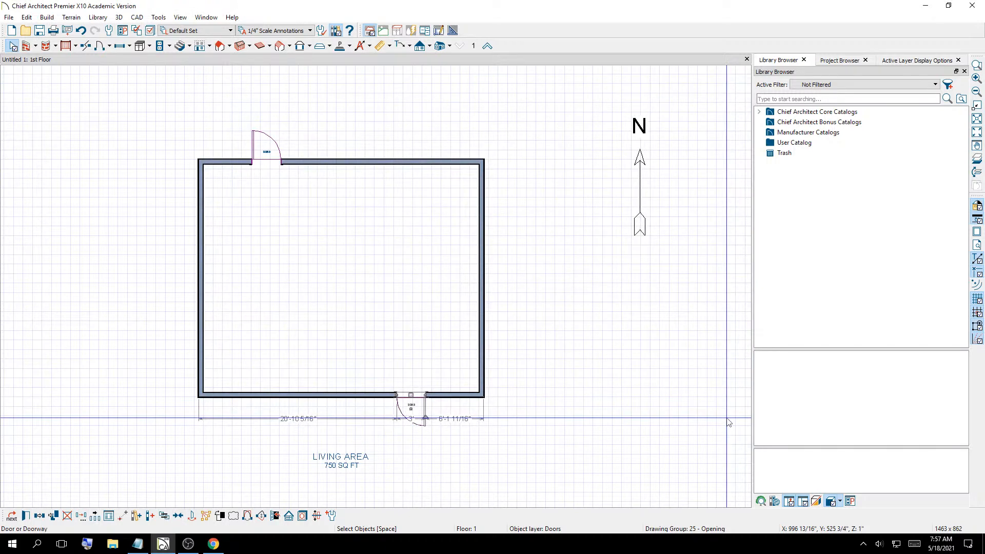
{"action": "left_click", "coordinate": [505, 241]}
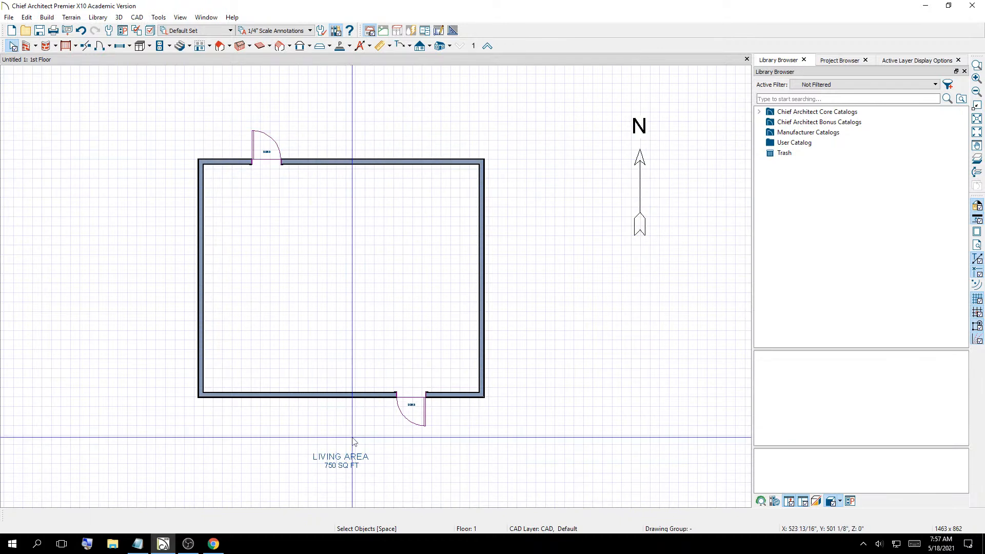
Place five windows in the exterior walls: two on the south wall, two on the west wall and one on the east wall
{"action": "left_click", "coordinate": [121, 45]}
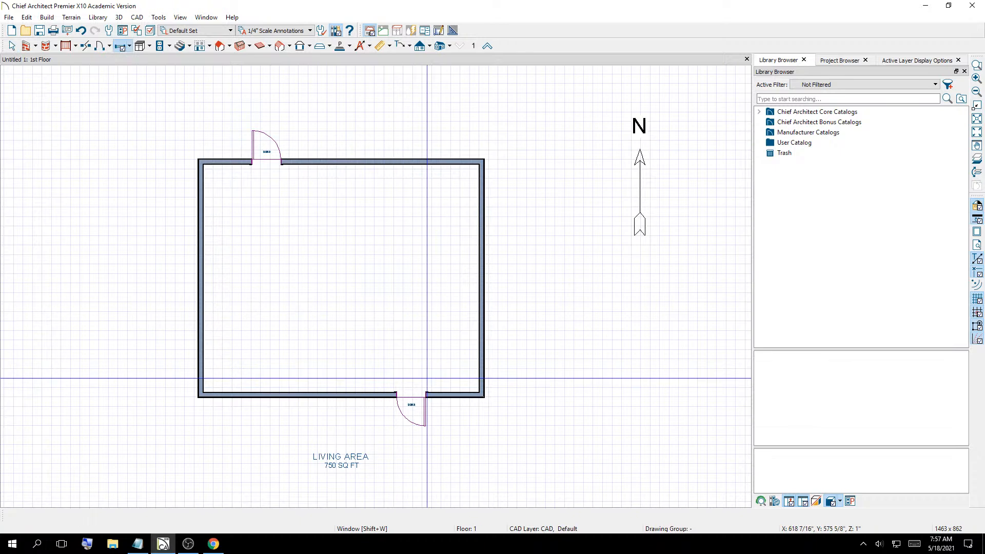
{"action": "left_click", "coordinate": [454, 401]}
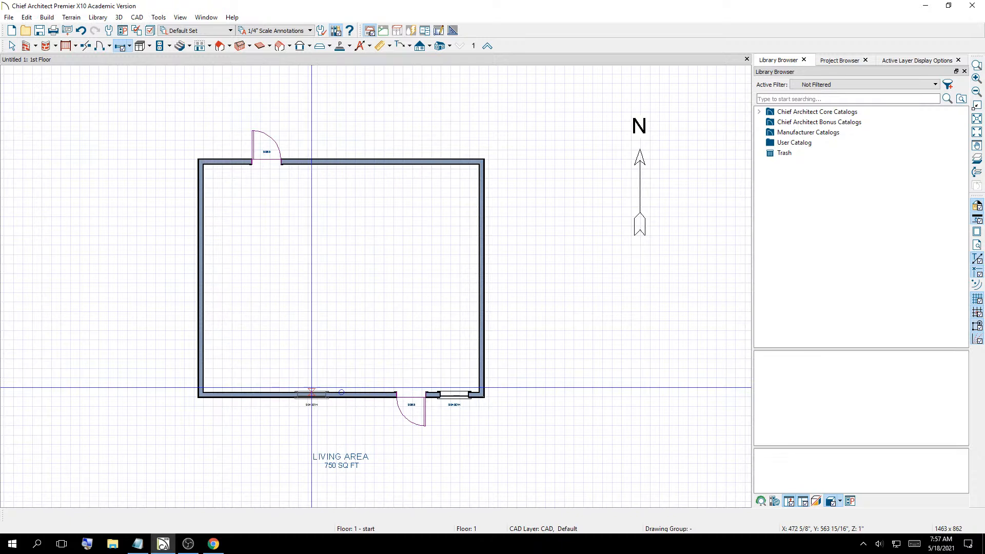
{"action": "left_click", "coordinate": [306, 394]}
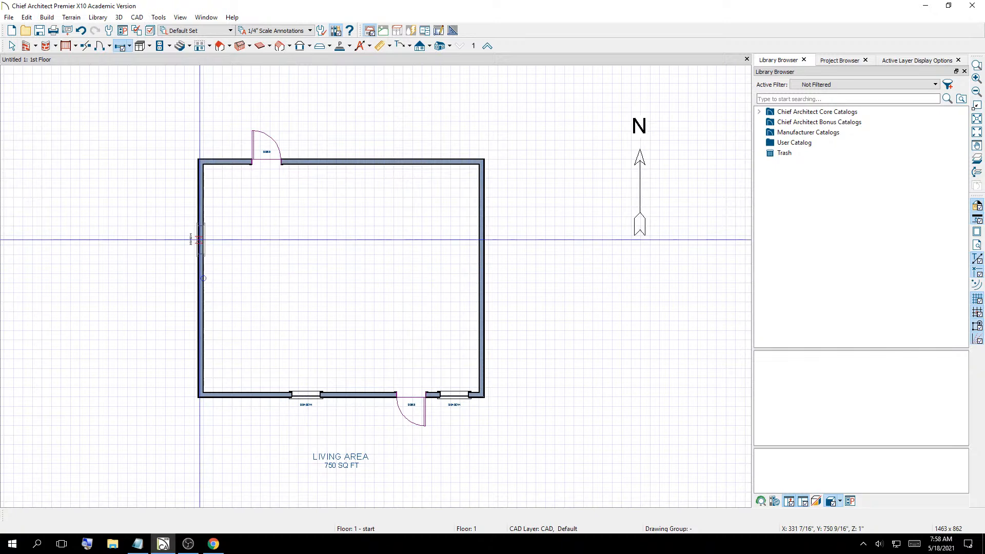
{"action": "left_click", "coordinate": [201, 209]}
{"action": "left_click", "coordinate": [200, 332]}
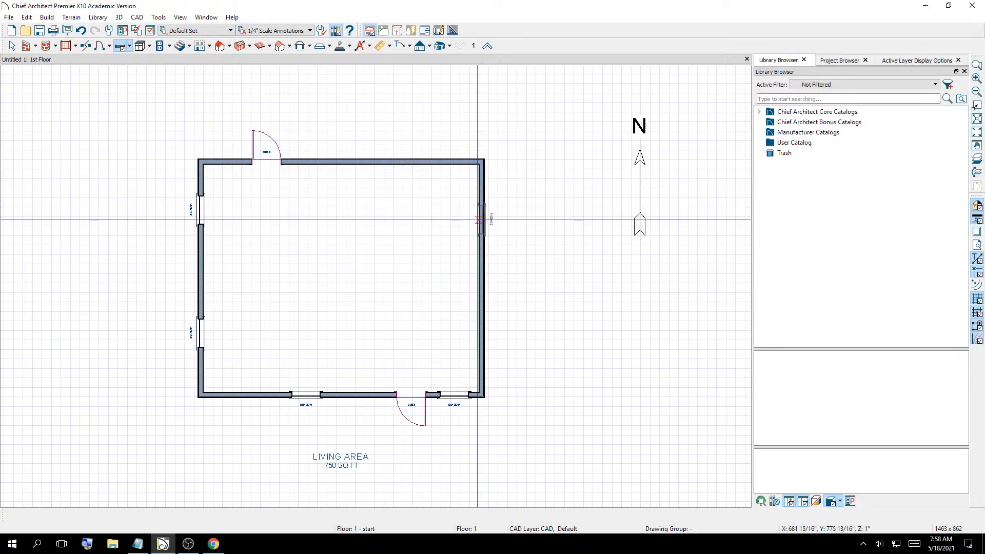
{"action": "left_click", "coordinate": [479, 220]}
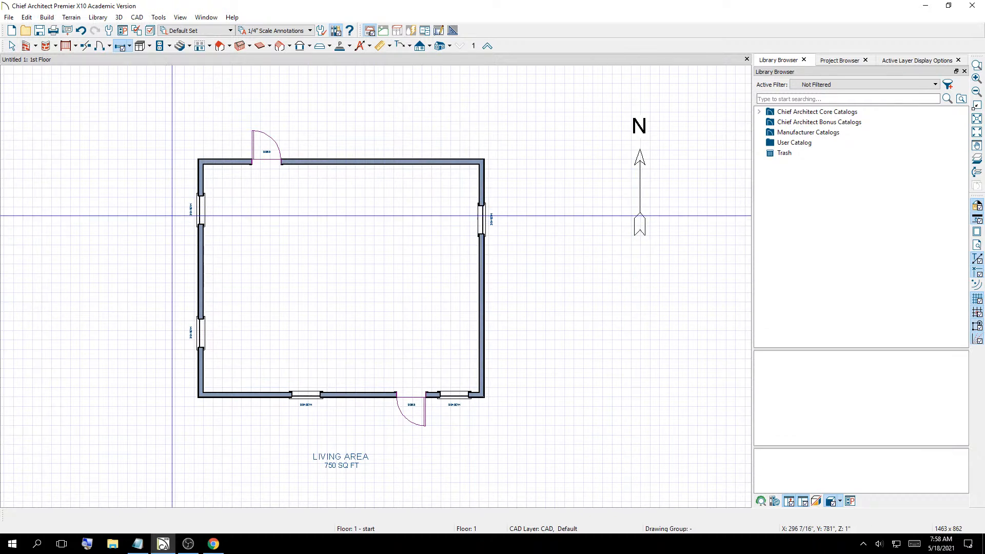
Move the east wall's window north to about 3'-9" from the north corner
{"action": "left_click", "coordinate": [11, 46]}
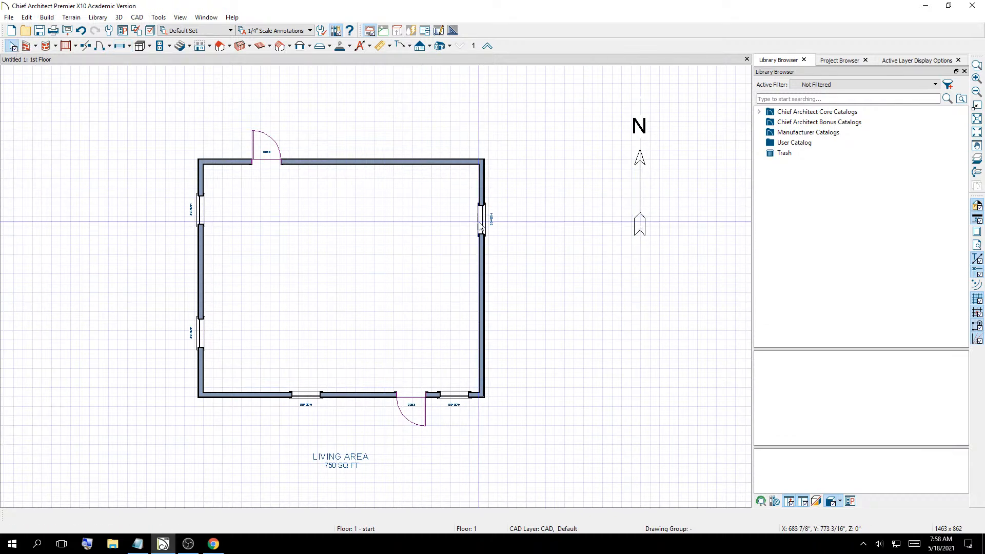
{"action": "left_click", "coordinate": [479, 229]}
{"action": "left_click_drag", "start_coordinate": [483, 215], "coordinate": [484, 209]}
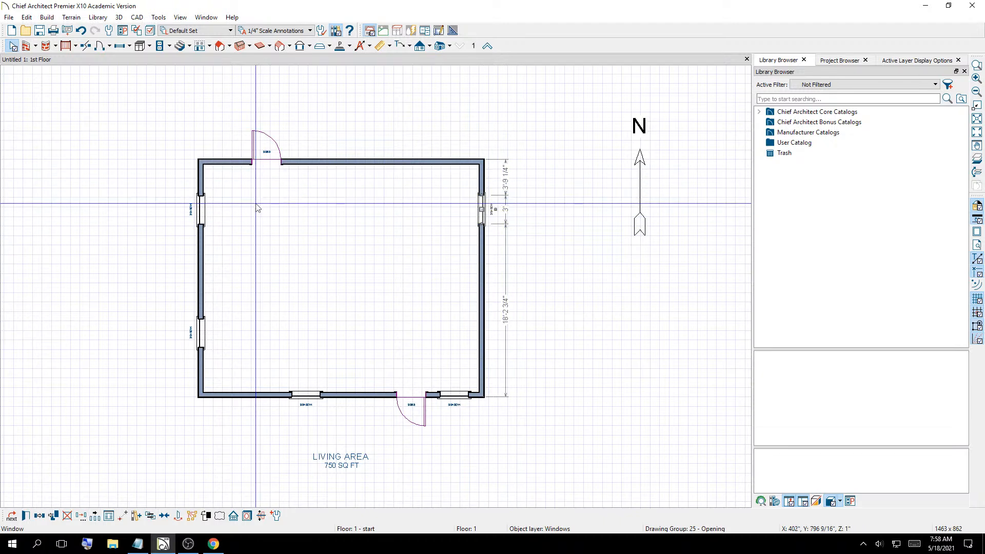
Set the west wall's northern window and the east wall's window each 4' from the north corner
{"action": "left_click", "coordinate": [197, 209]}
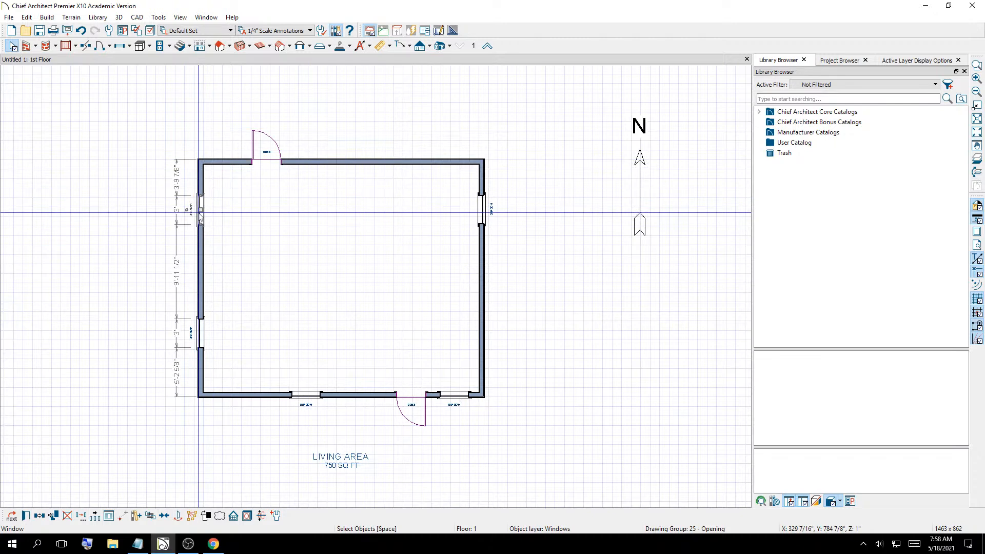
{"action": "left_click", "coordinate": [176, 177]}
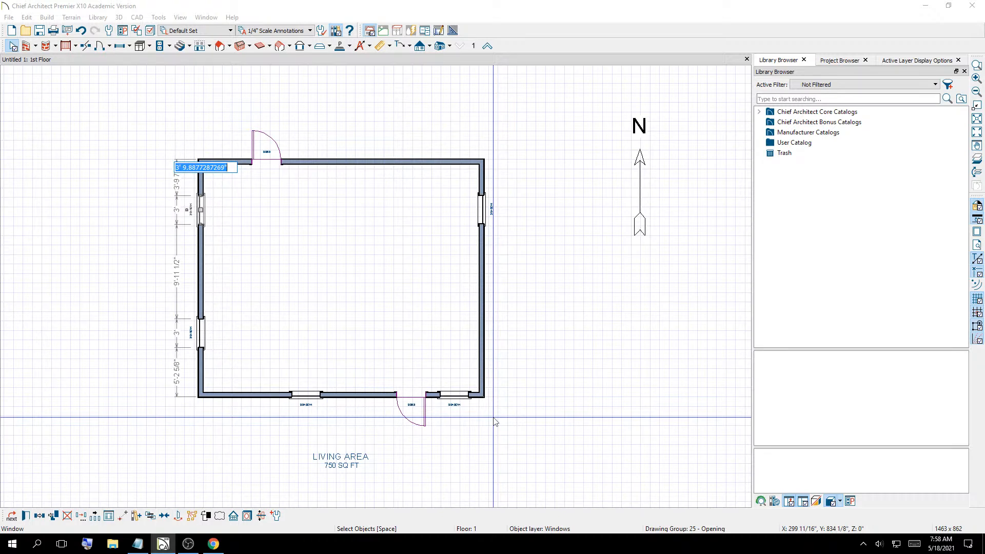
{"action": "type", "text": "4"}
{"action": "key", "text": "Return"}
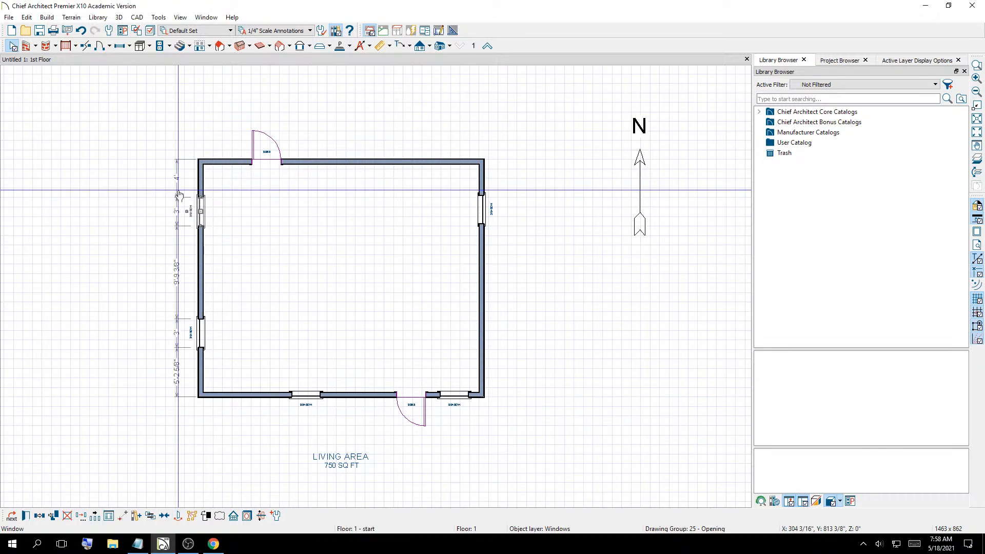
{"action": "left_click", "coordinate": [482, 208]}
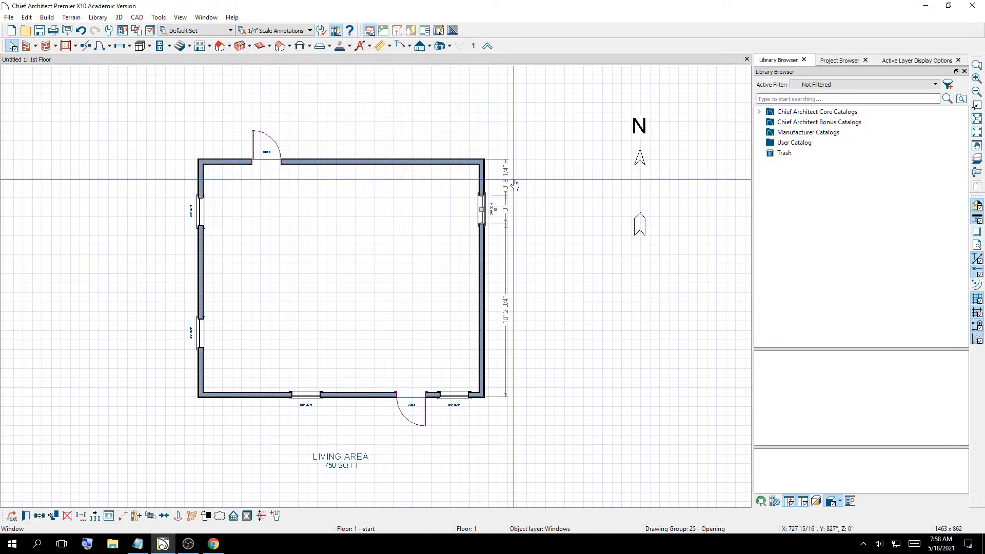
{"action": "left_click", "coordinate": [508, 181]}
{"action": "type", "text": "4"}
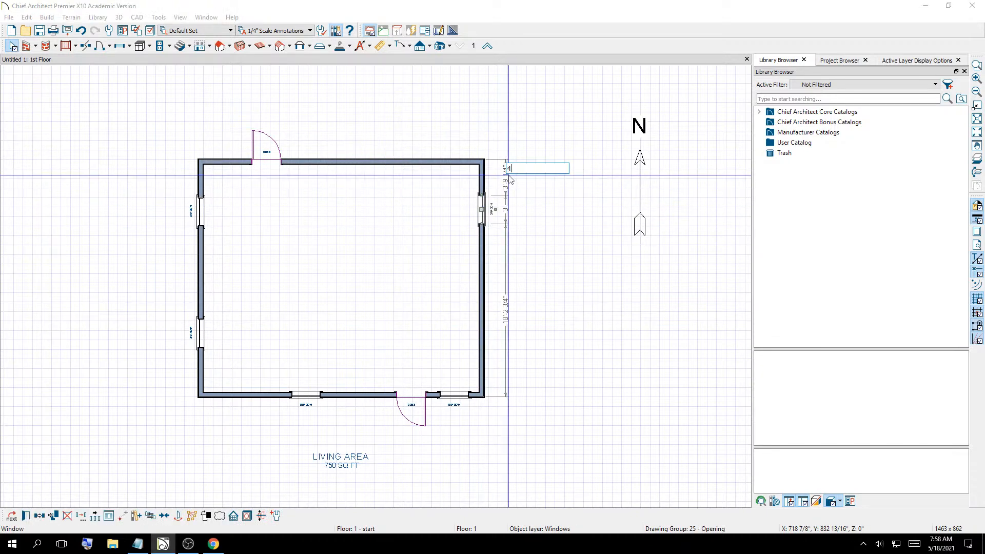
{"action": "key", "text": "Return"}
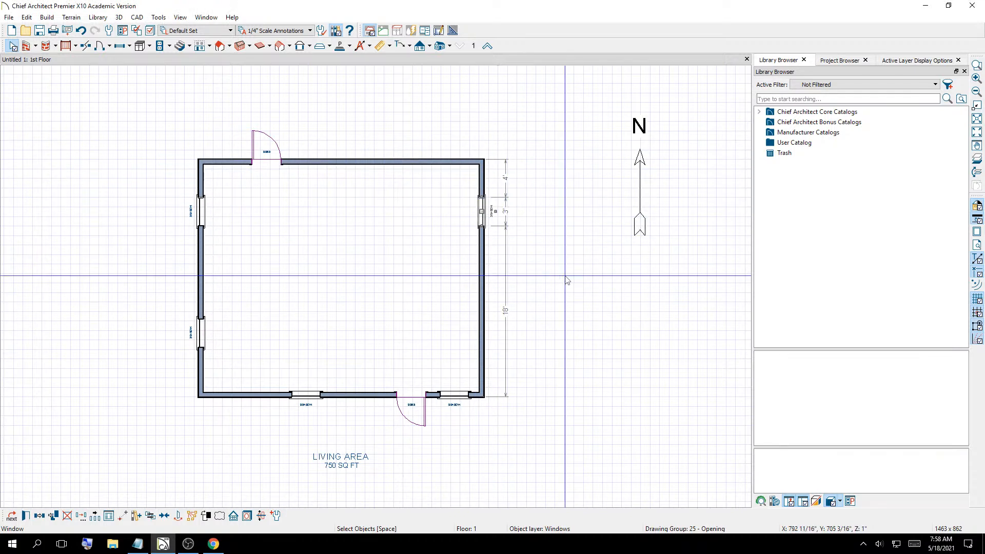
Widen the south wall's window west of the door to 7' by moving its west edge toward the corner
{"action": "scroll", "coordinate": [513, 279], "scroll_direction": "up", "scroll_amount": 3}
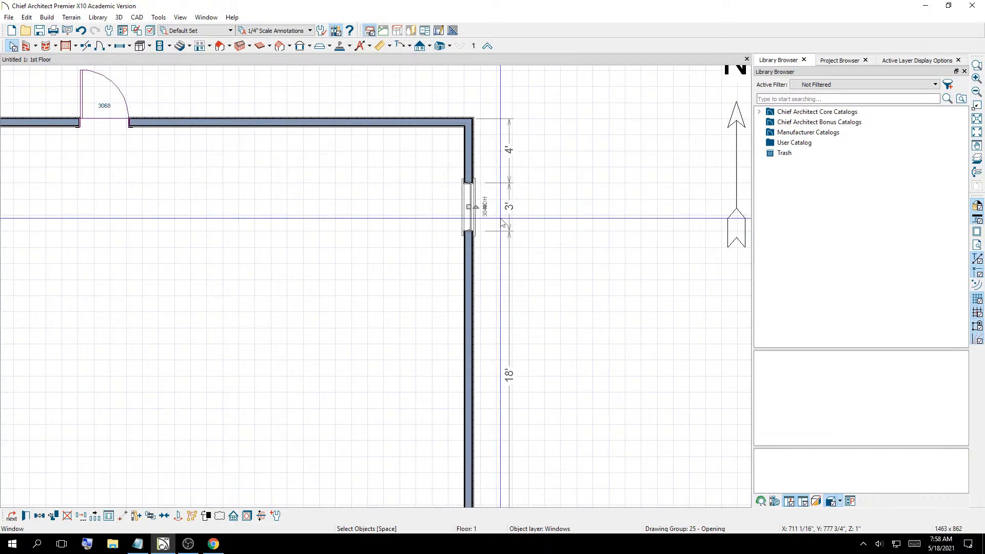
{"action": "scroll", "coordinate": [503, 287], "scroll_direction": "down", "scroll_amount": 5}
{"action": "scroll", "coordinate": [359, 403], "scroll_direction": "up", "scroll_amount": 3}
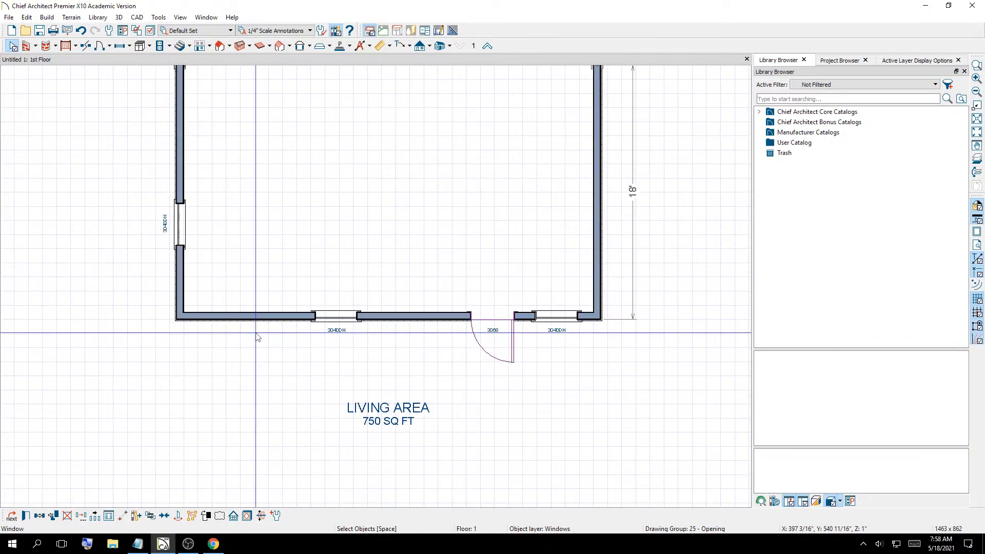
{"action": "left_click", "coordinate": [338, 318]}
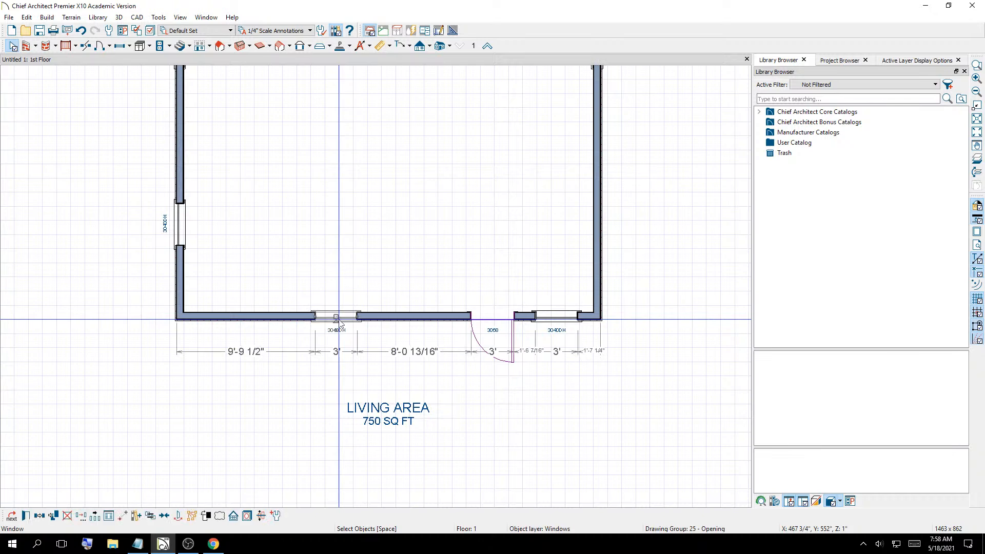
{"action": "left_click", "coordinate": [336, 348]}
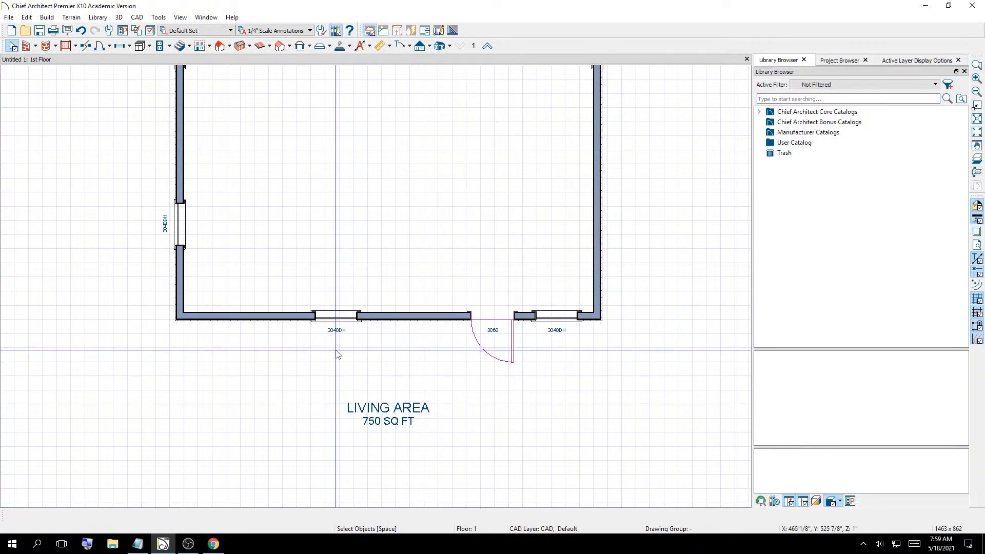
{"action": "left_click", "coordinate": [328, 317]}
{"action": "scroll", "coordinate": [314, 319], "scroll_direction": "up", "scroll_amount": 4}
{"action": "scroll", "coordinate": [316, 322], "scroll_direction": "up", "scroll_amount": 2}
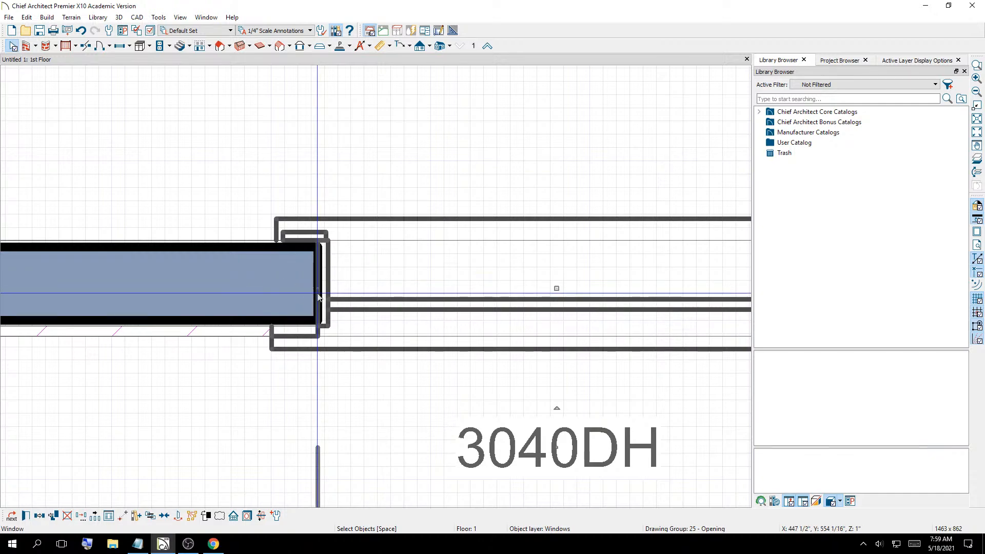
{"action": "scroll", "coordinate": [317, 289], "scroll_direction": "down", "scroll_amount": 3}
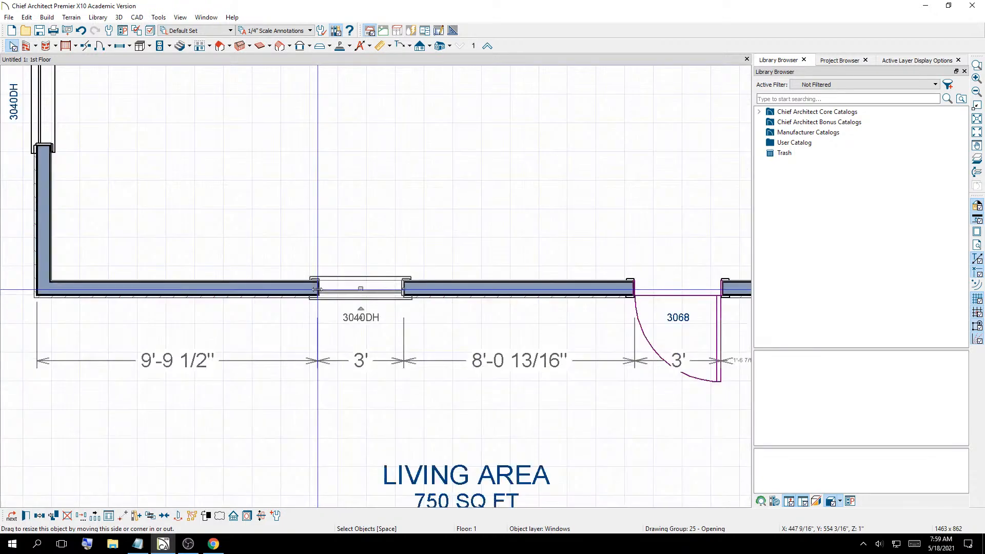
{"action": "left_click_drag", "start_coordinate": [318, 288], "coordinate": [203, 290]}
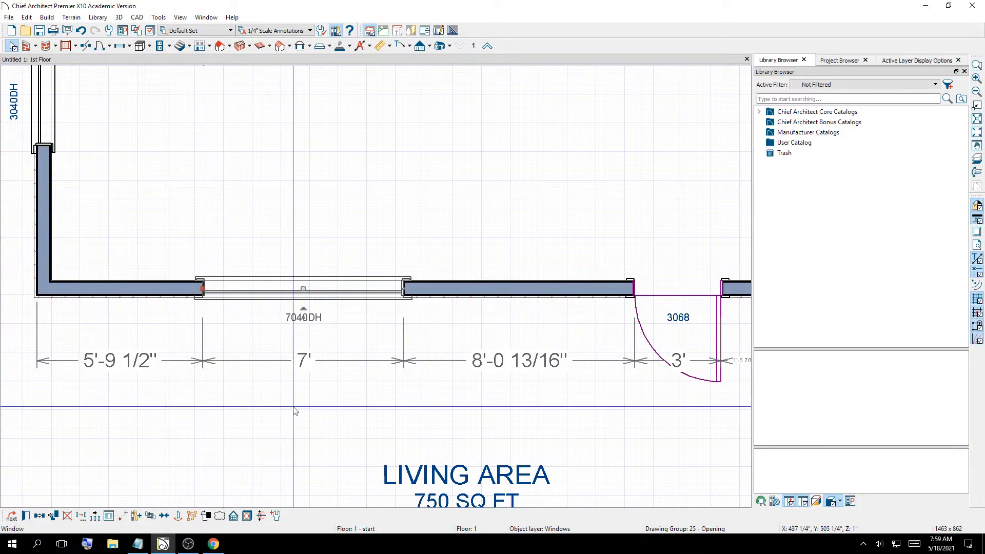
Set the wide south window's west edge 7' from the southwest corner and extend its east edge to make it 7' wide
{"action": "scroll", "coordinate": [380, 278], "scroll_direction": "down", "scroll_amount": 1}
{"action": "scroll", "coordinate": [380, 278], "scroll_direction": "down", "scroll_amount": 2}
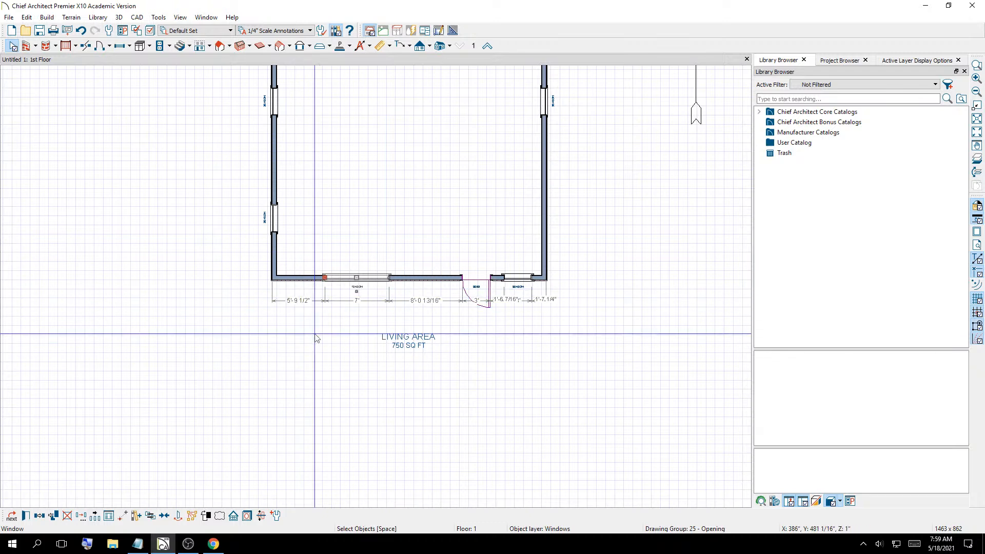
{"action": "left_click", "coordinate": [296, 300]}
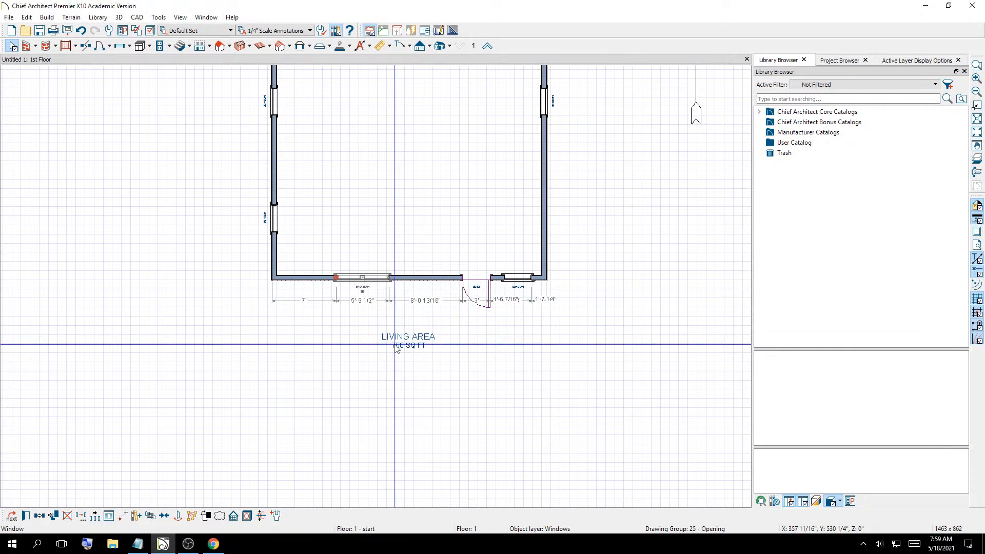
{"action": "left_click_drag", "start_coordinate": [390, 278], "coordinate": [399, 279]}
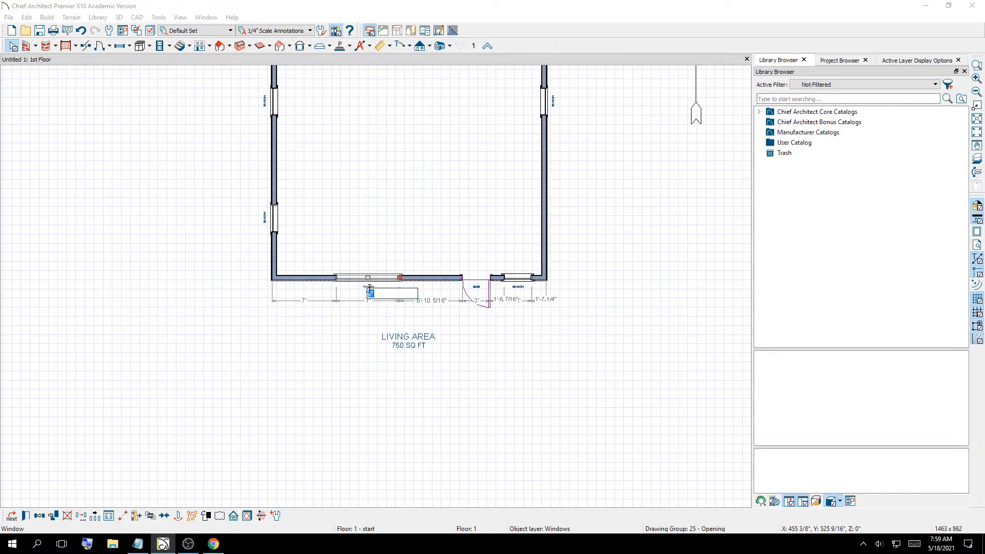
{"action": "left_click", "coordinate": [369, 304]}
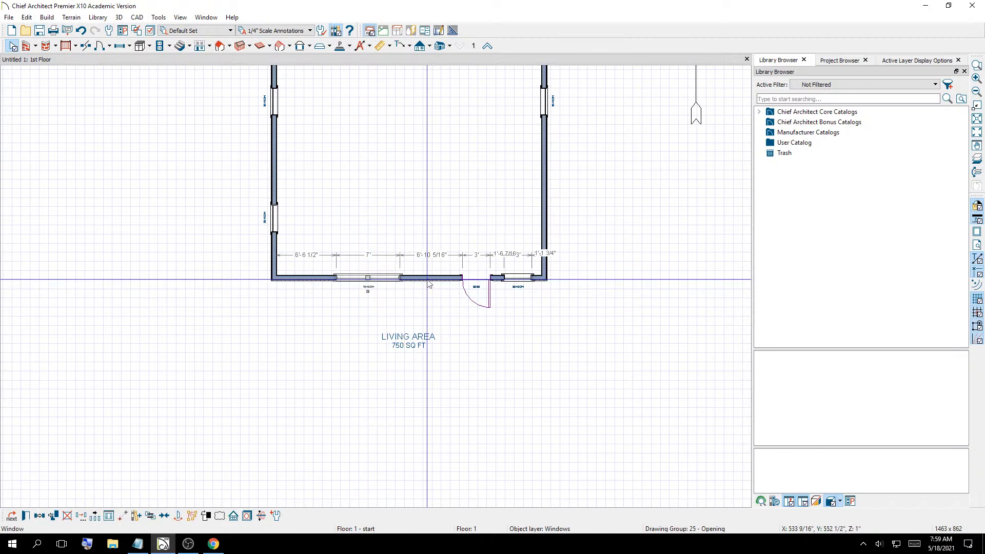
{"action": "left_click", "coordinate": [431, 278]}
{"action": "left_click", "coordinate": [372, 314]}
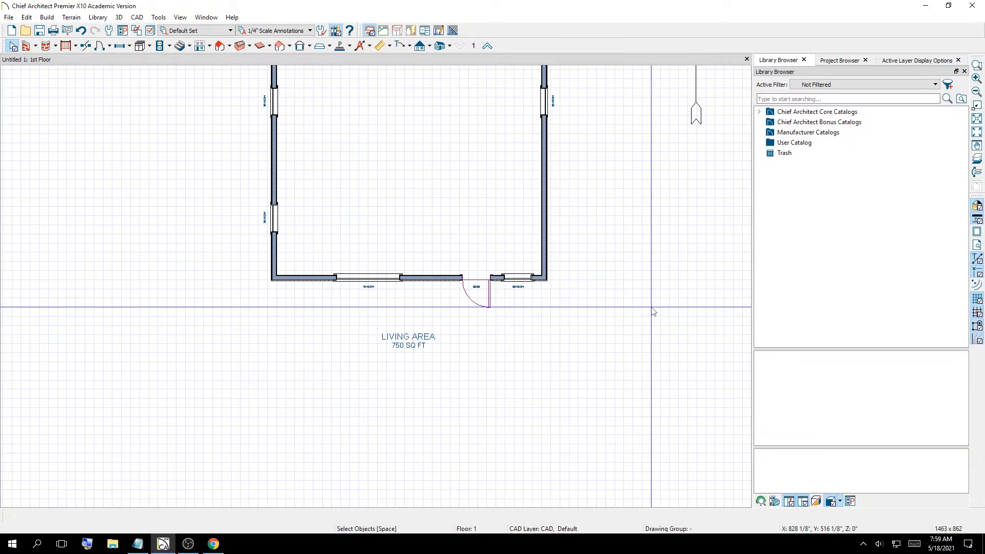
Set the west wall's southern window 6' from the south corner
{"action": "scroll", "coordinate": [451, 270], "scroll_direction": "down", "scroll_amount": 2}
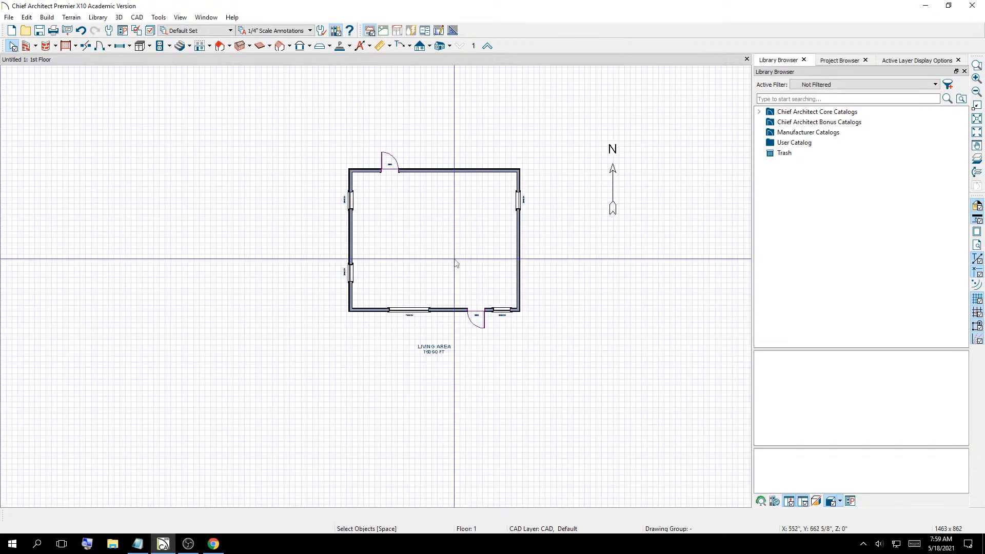
{"action": "scroll", "coordinate": [472, 252], "scroll_direction": "up", "scroll_amount": 1}
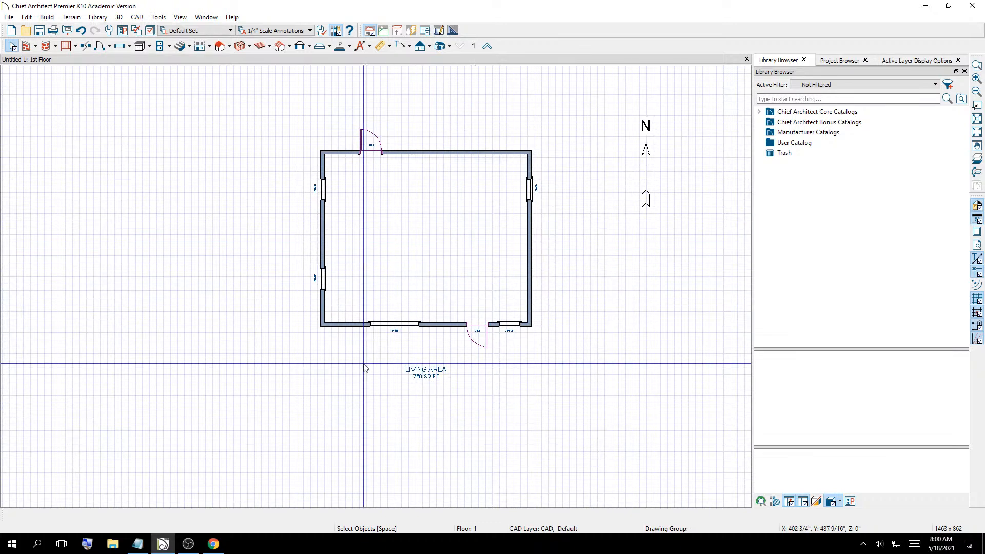
{"action": "left_click", "coordinate": [323, 280]}
{"action": "left_click", "coordinate": [306, 307]}
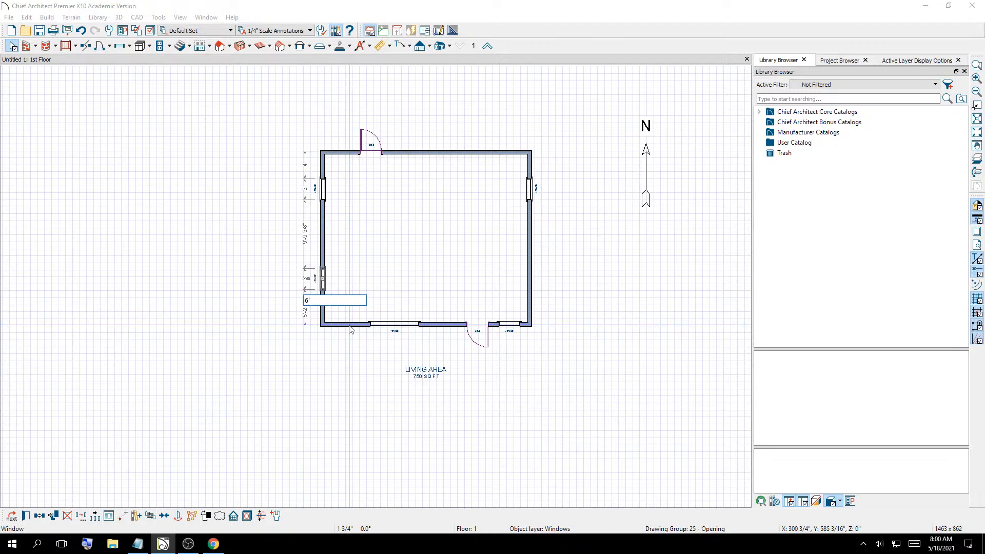
{"action": "left_click", "coordinate": [248, 264]}
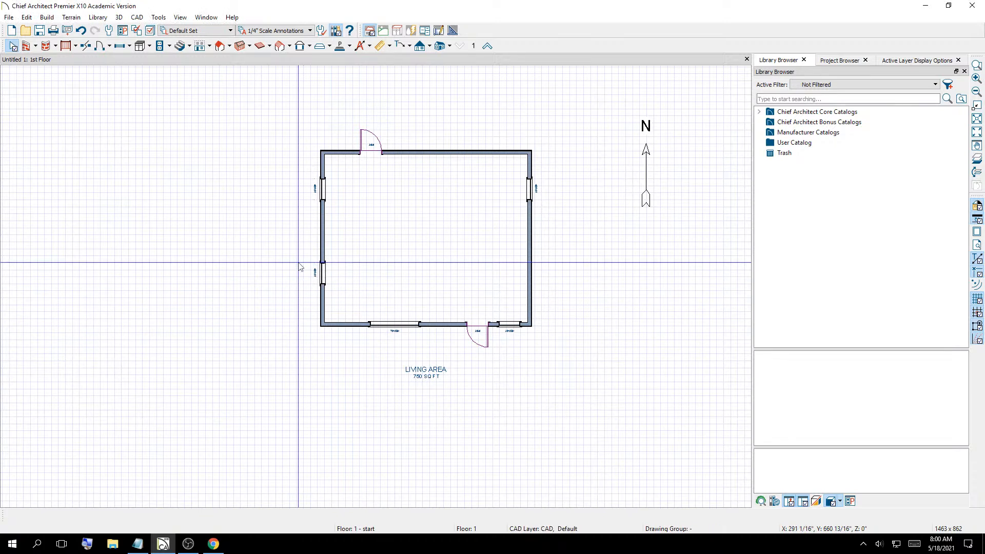
Check the spacing dimensions of the west wall's two windows and inspect the northern one up close
{"action": "left_click", "coordinate": [324, 265]}
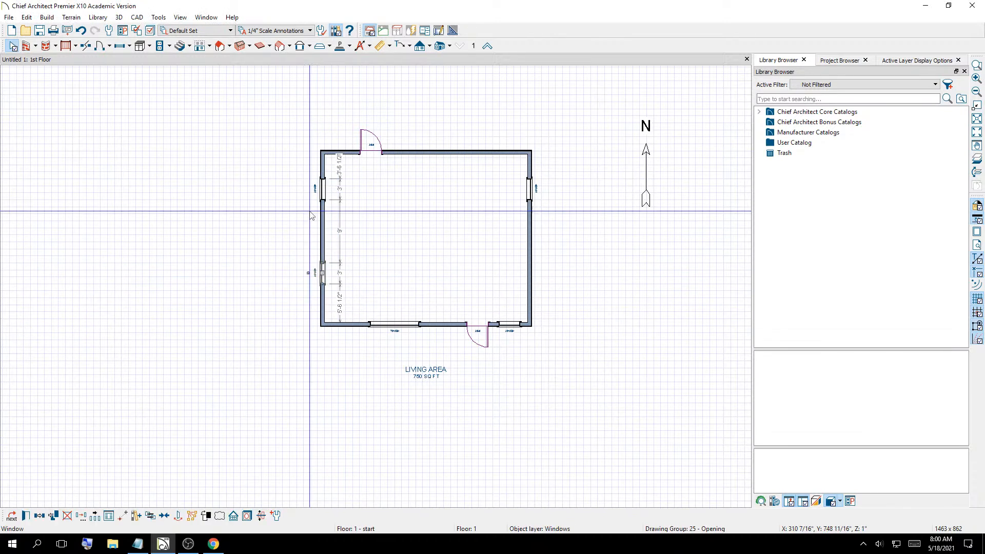
{"action": "left_click_drag", "start_coordinate": [329, 190], "coordinate": [329, 194]}
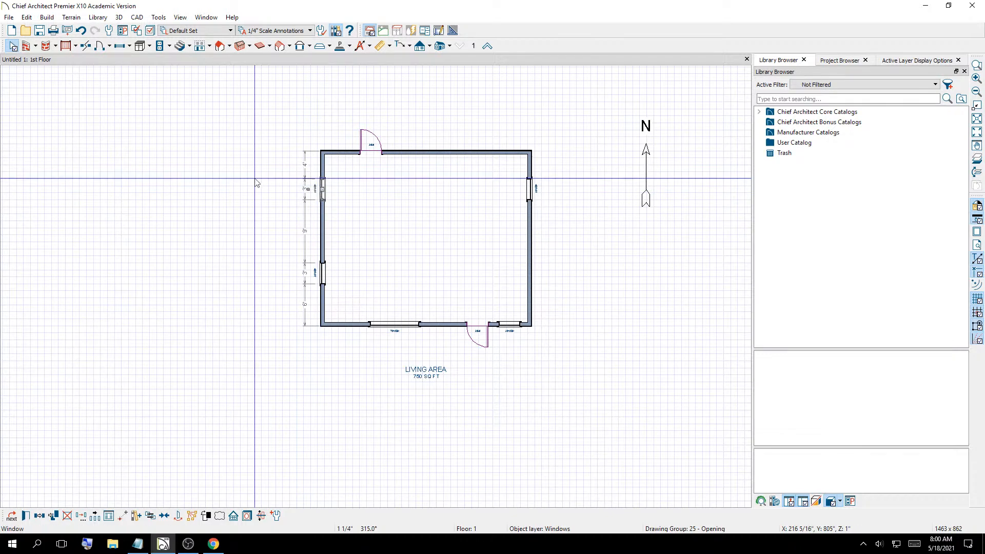
{"action": "scroll", "coordinate": [322, 191], "scroll_direction": "up", "scroll_amount": 5}
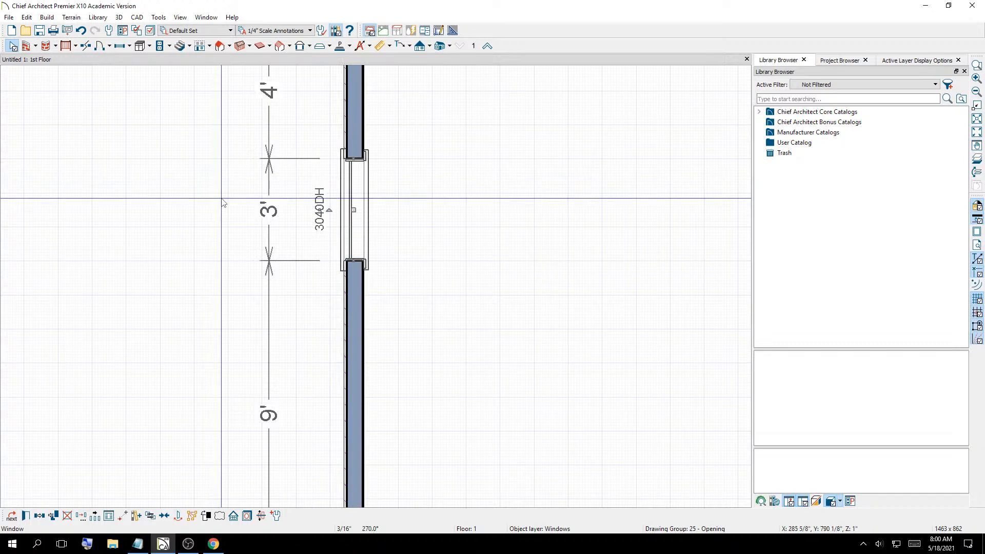
Check the spacing of the west wall's northern window to both corners, deselect it and review the whole floor plan
{"action": "scroll", "coordinate": [213, 207], "scroll_direction": "down", "scroll_amount": 3}
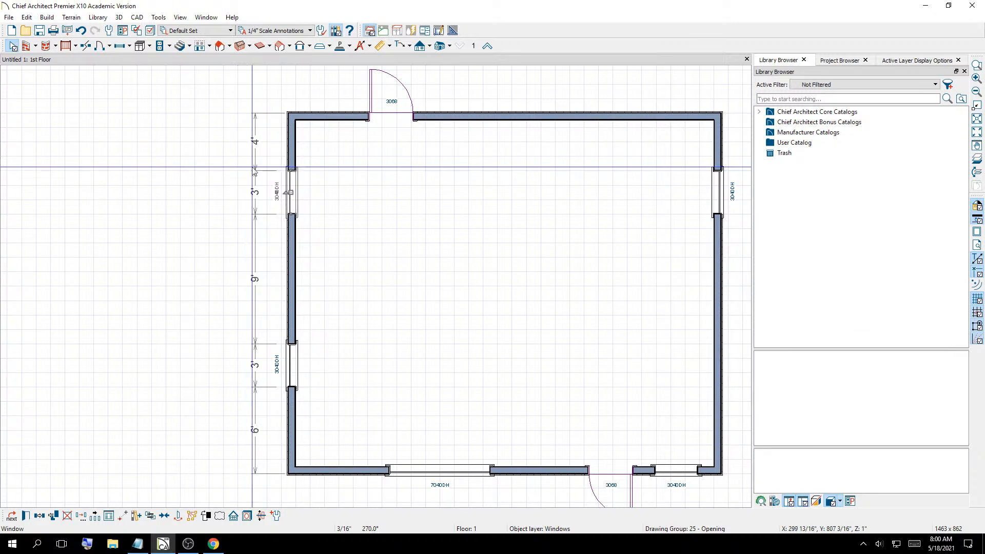
{"action": "key", "text": "Escape"}
{"action": "left_click", "coordinate": [297, 181]}
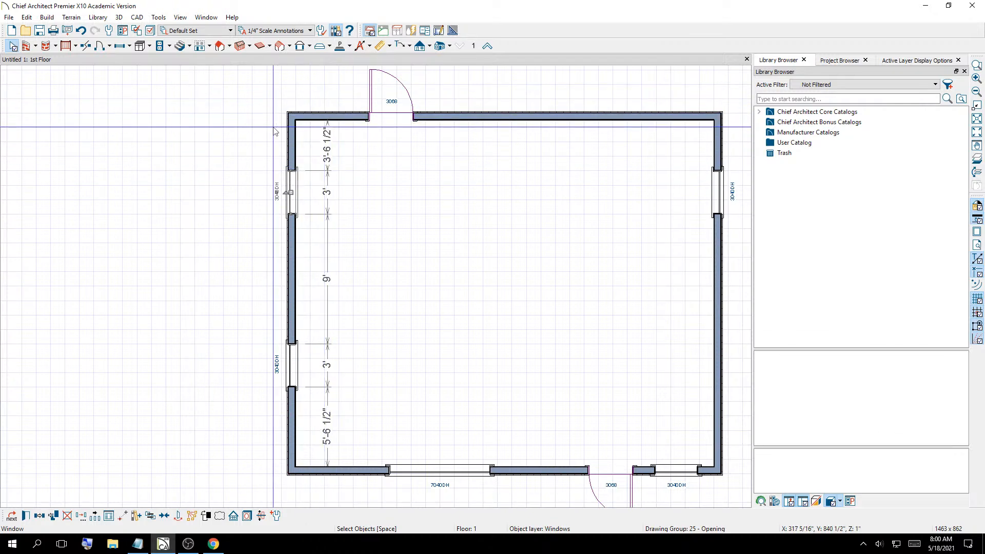
{"action": "left_click", "coordinate": [163, 129]}
{"action": "scroll", "coordinate": [165, 140], "scroll_direction": "down", "scroll_amount": 3}
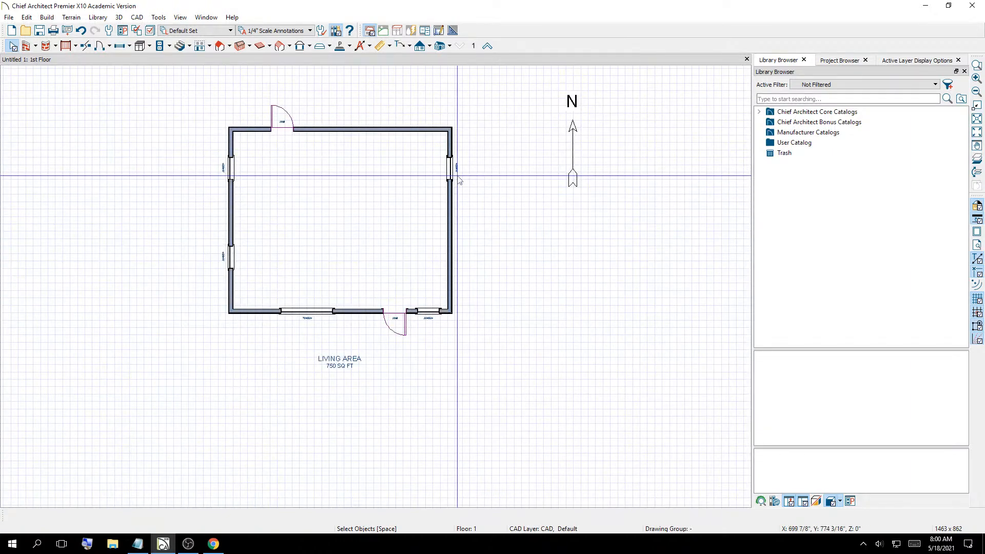
{"action": "scroll", "coordinate": [655, 286], "scroll_direction": "down", "scroll_amount": 2}
{"action": "scroll", "coordinate": [479, 145], "scroll_direction": "up", "scroll_amount": 3}
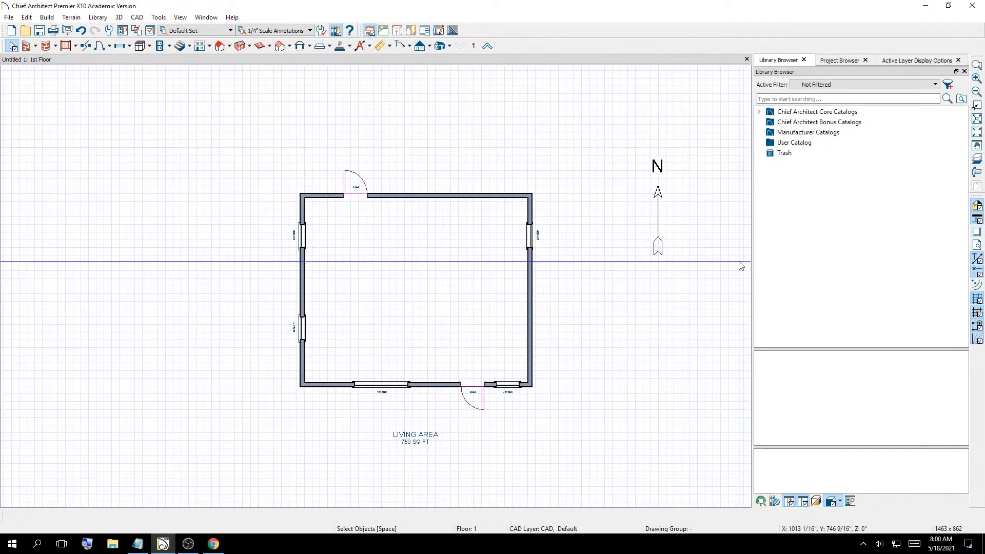
Open a perspective full overview of the house and orbit around it to inspect the windows and doors on each side
{"action": "key", "text": "shift+o"}
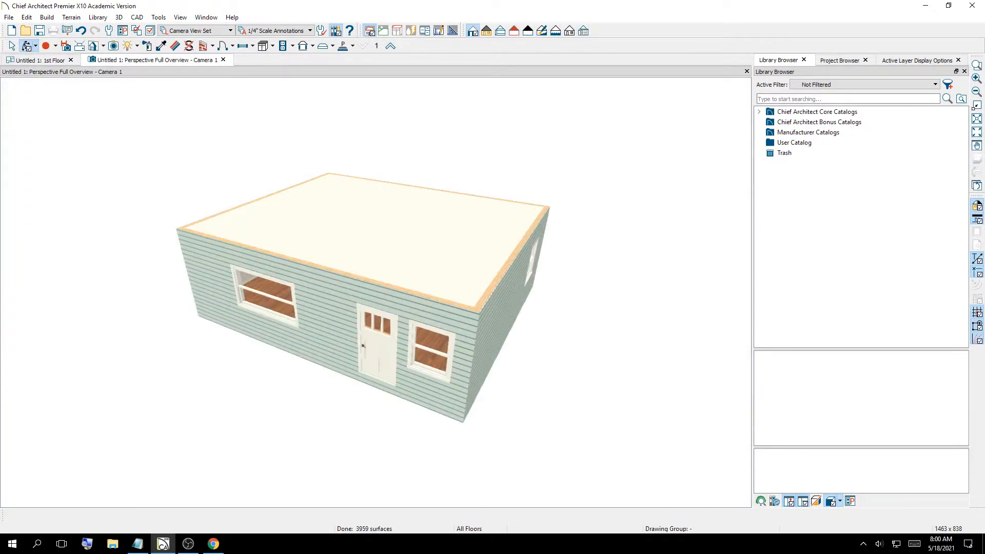
{"action": "left_click_drag", "start_coordinate": [487, 313], "coordinate": [384, 265]}
{"action": "left_click_drag", "start_coordinate": [471, 261], "coordinate": [519, 274]}
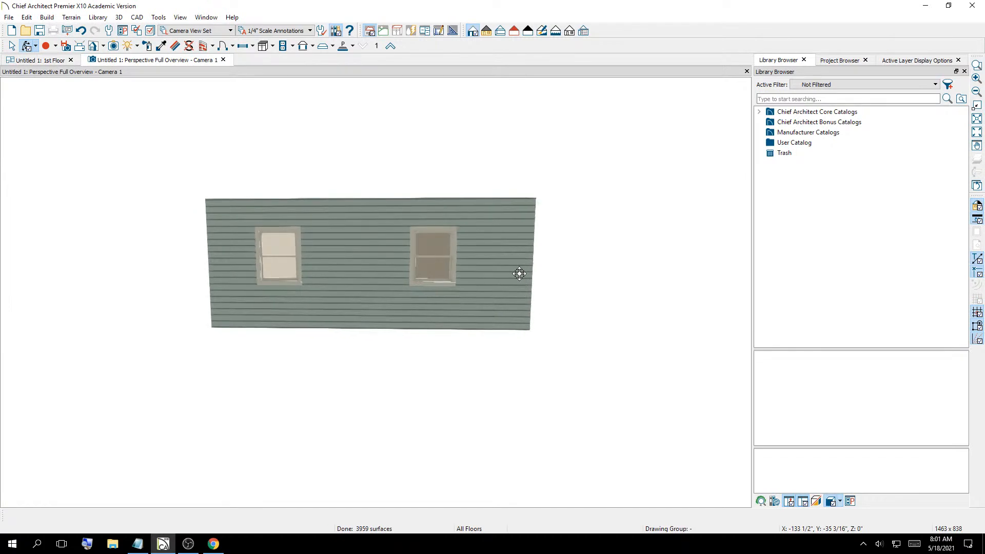
{"action": "left_click_drag", "start_coordinate": [492, 239], "coordinate": [173, 210]}
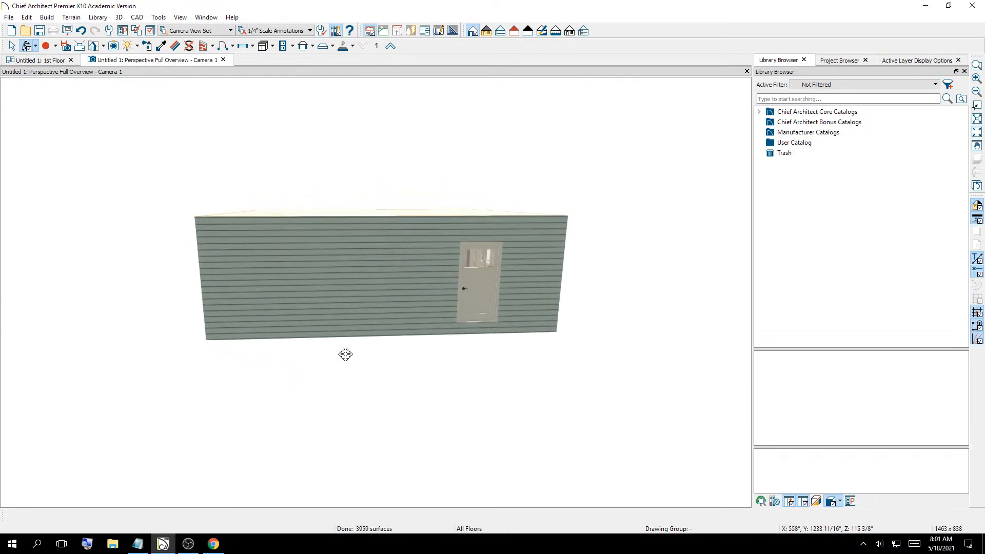
{"action": "left_click_drag", "start_coordinate": [275, 273], "coordinate": [482, 263]}
Compare the camera symbol in the floor plan with its 3D overview, and close the camera view
{"action": "left_click", "coordinate": [39, 61]}
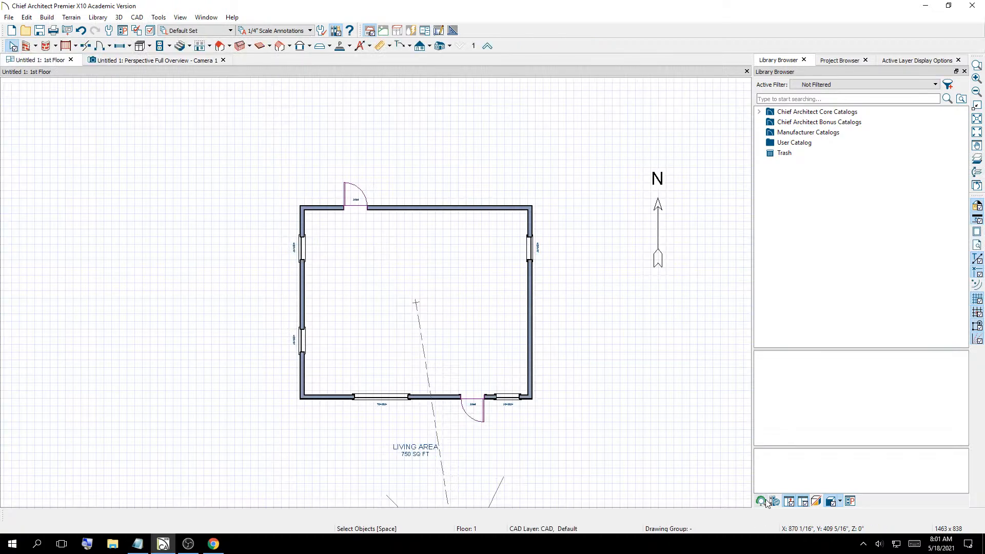
{"action": "scroll", "coordinate": [426, 333], "scroll_direction": "down", "scroll_amount": 4}
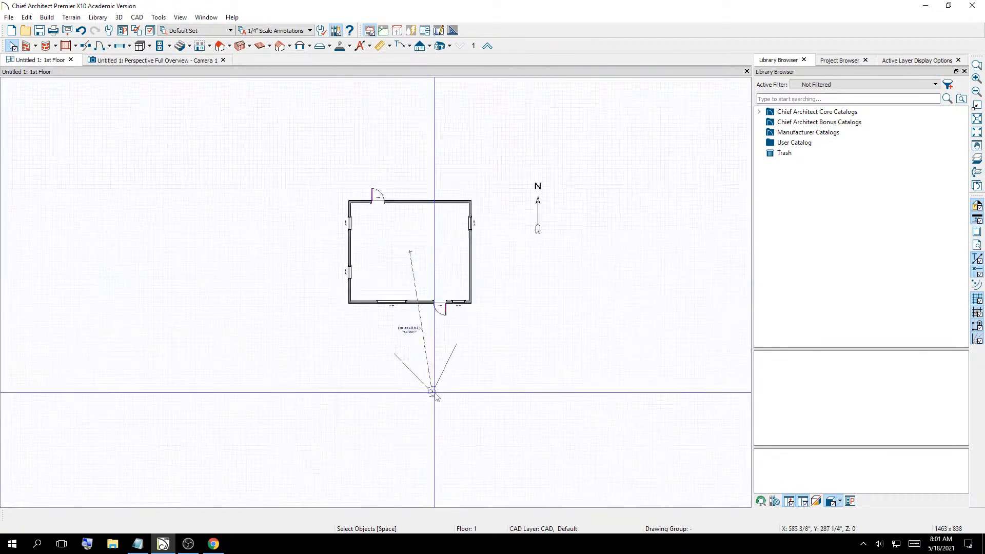
{"action": "scroll", "coordinate": [451, 374], "scroll_direction": "up", "scroll_amount": 2}
{"action": "left_click", "coordinate": [125, 60]}
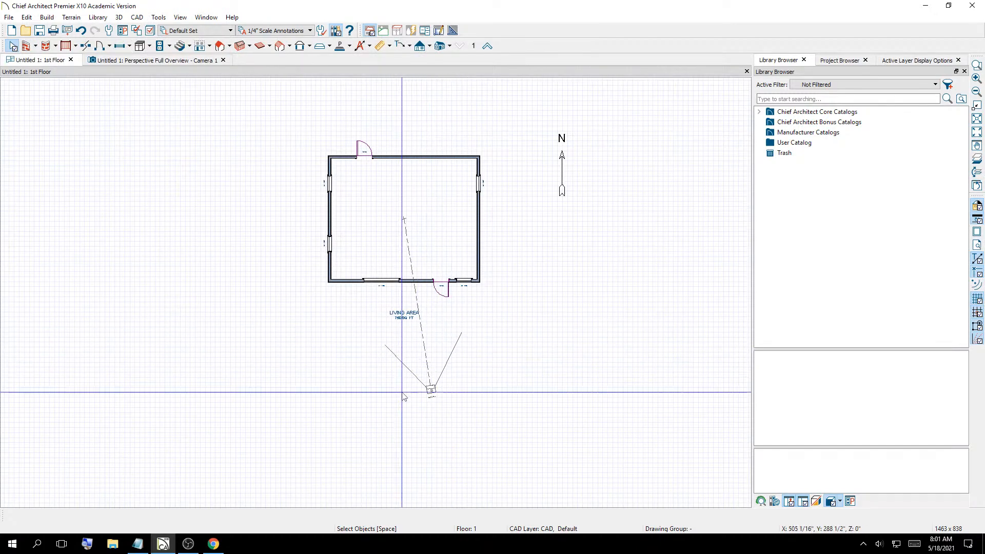
{"action": "left_click", "coordinate": [119, 61]}
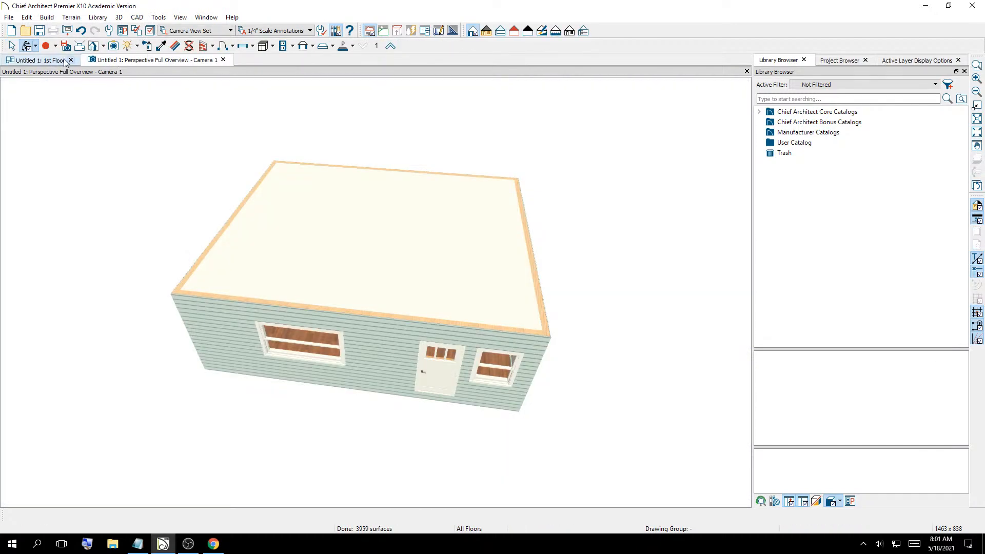
{"action": "left_click", "coordinate": [36, 61]}
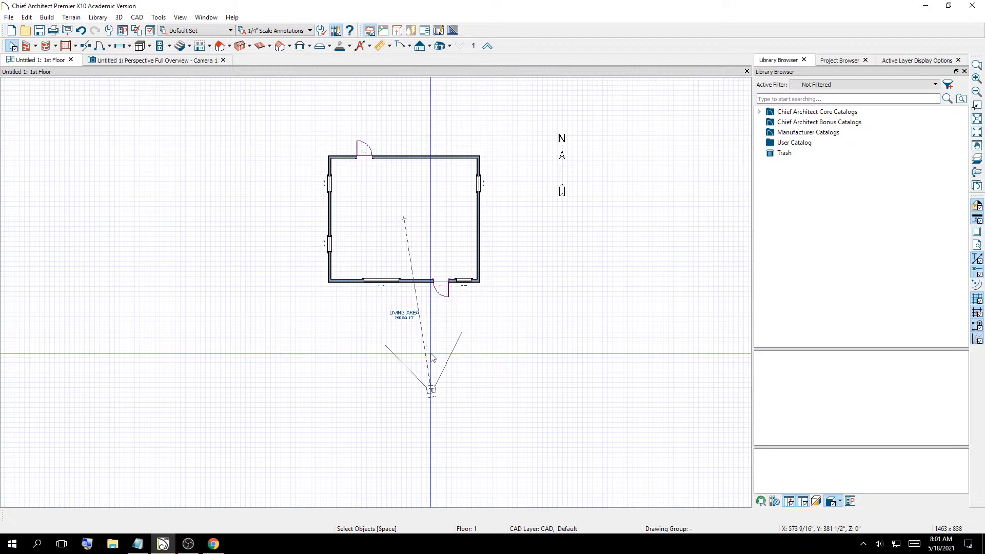
{"action": "left_click", "coordinate": [223, 61]}
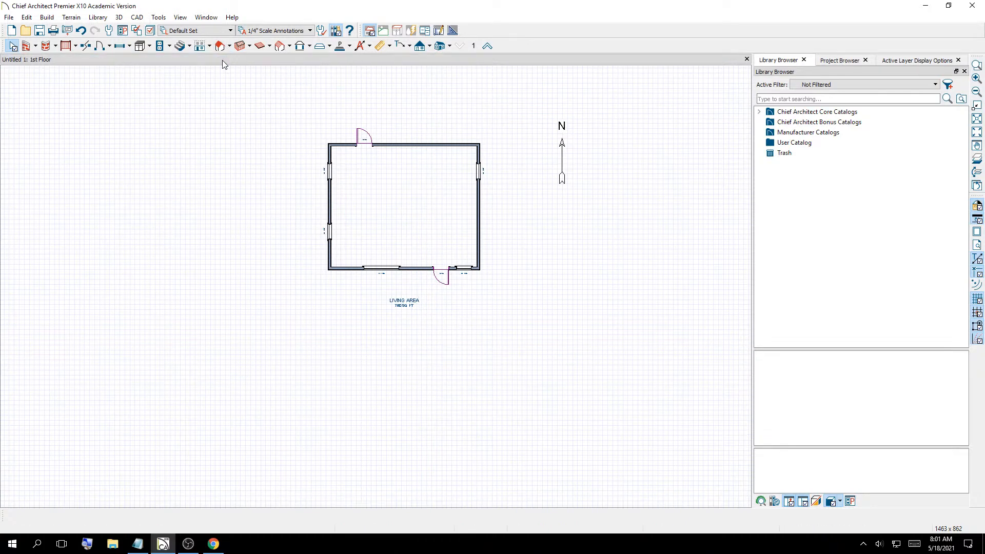
Open the specification of the south wall's 7' window and rotate its preview to show the exterior side
{"action": "scroll", "coordinate": [534, 118], "scroll_direction": "up", "scroll_amount": 2}
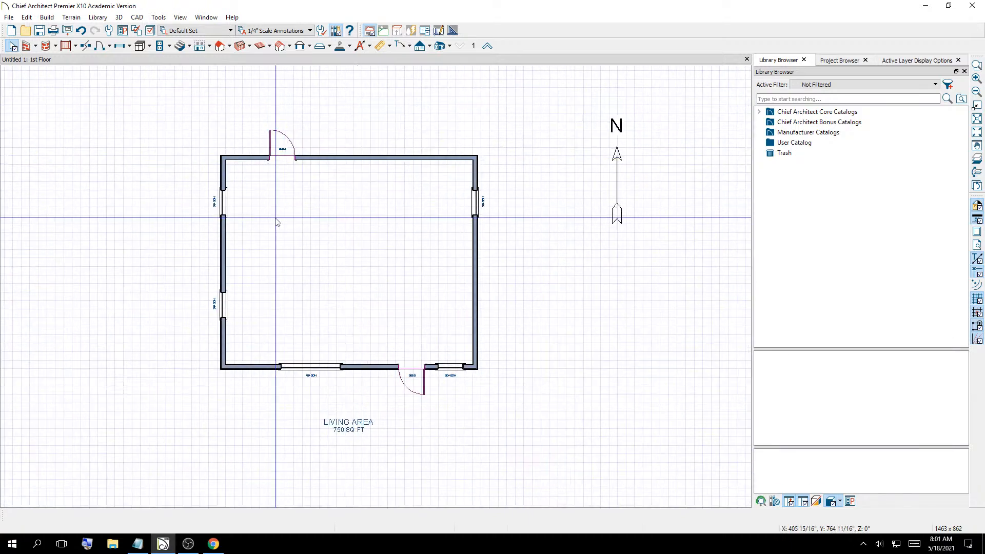
{"action": "scroll", "coordinate": [303, 372], "scroll_direction": "up", "scroll_amount": 3}
{"action": "left_click", "coordinate": [310, 370]}
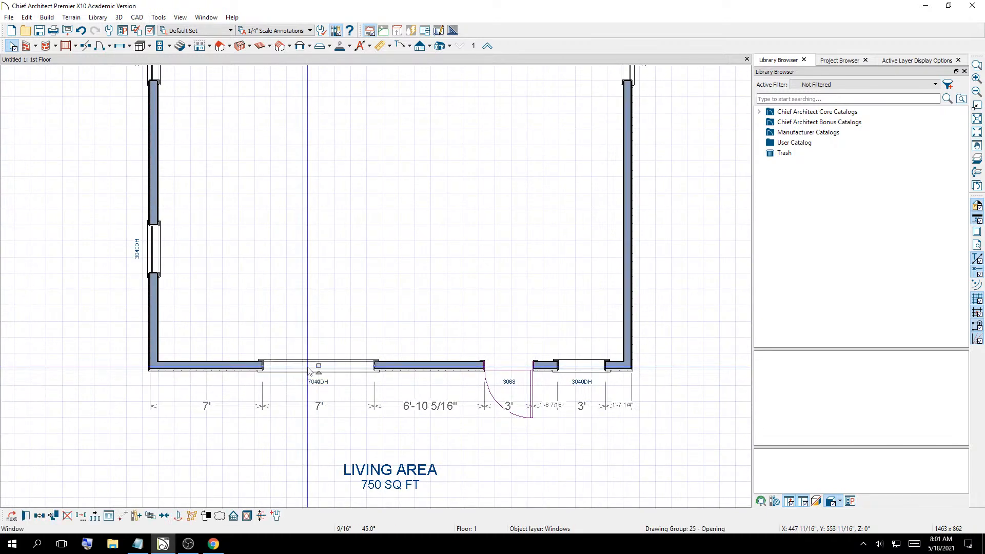
{"action": "left_click", "coordinate": [304, 361]}
{"action": "left_click", "coordinate": [303, 369]}
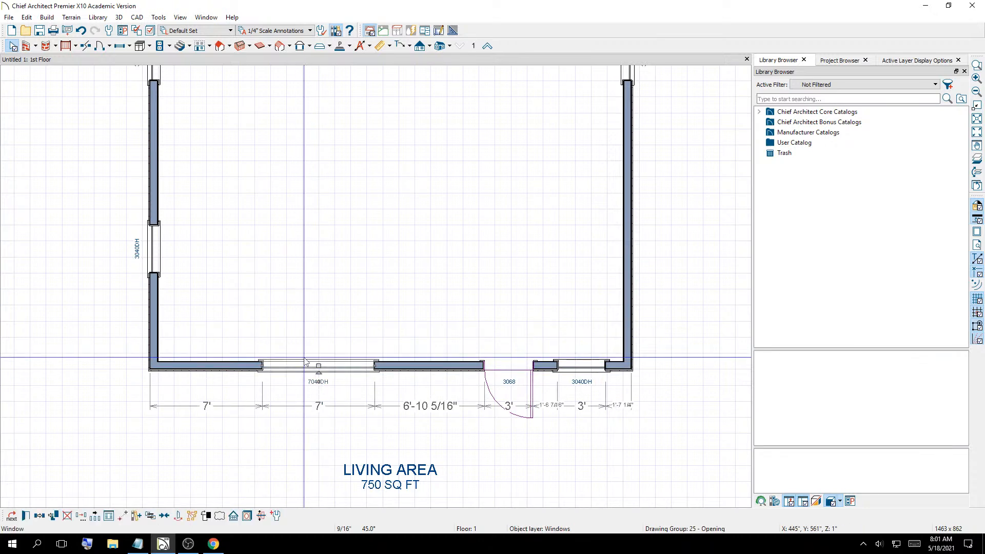
{"action": "left_click", "coordinate": [27, 517]}
{"action": "left_click_drag", "start_coordinate": [668, 233], "coordinate": [701, 295]}
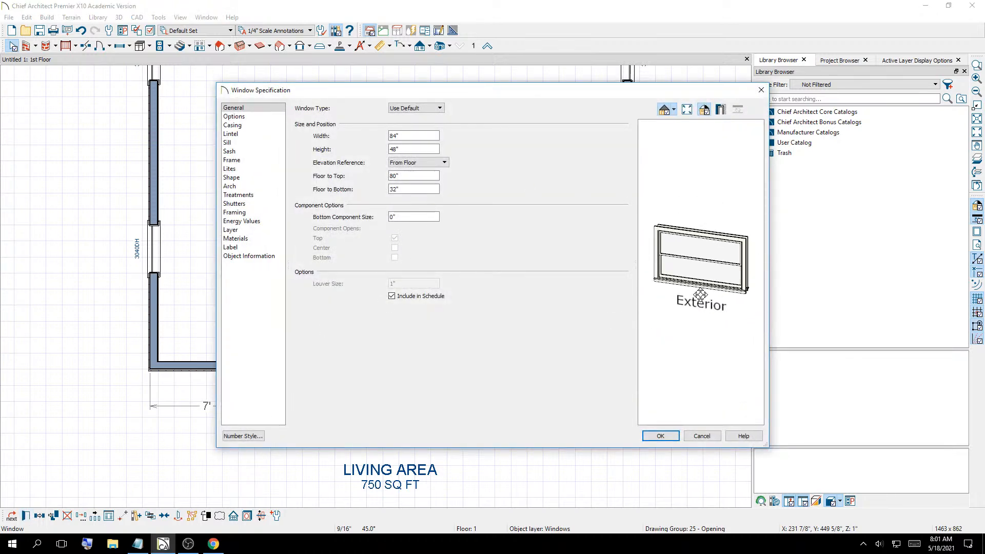
Try the Double Hung, Triple Awning and Fixed Glass types on the wide south window in the preview
{"action": "left_click", "coordinate": [433, 109]}
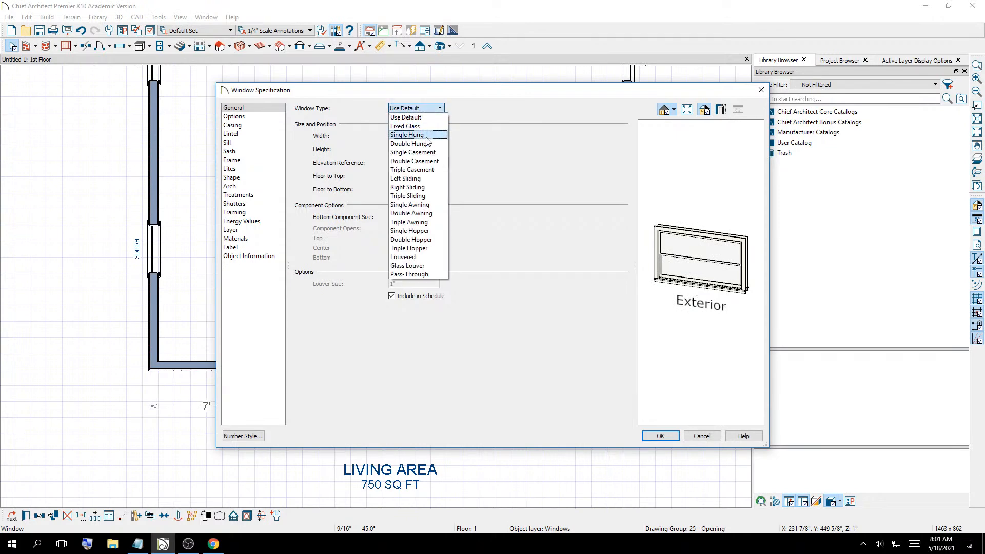
{"action": "left_click", "coordinate": [408, 144]}
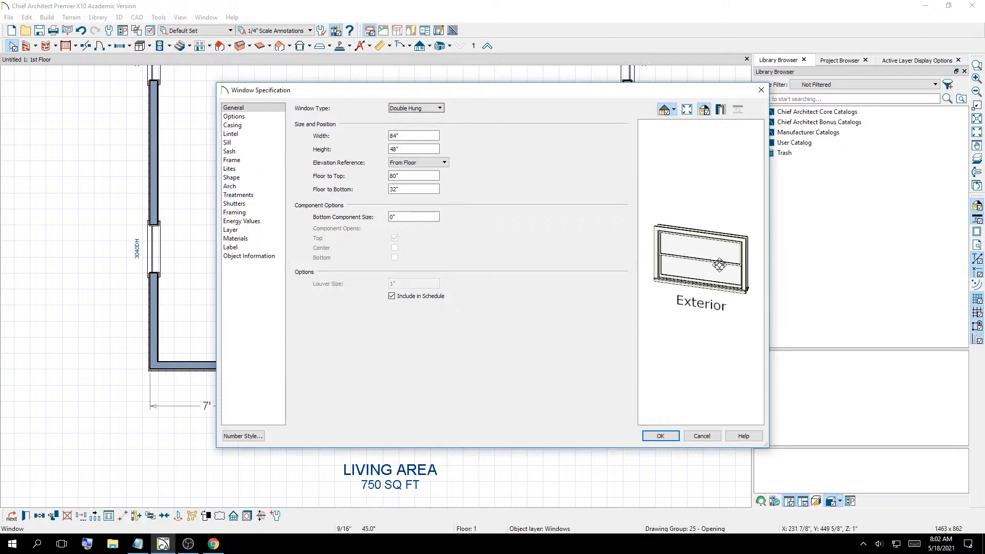
{"action": "left_click", "coordinate": [404, 110]}
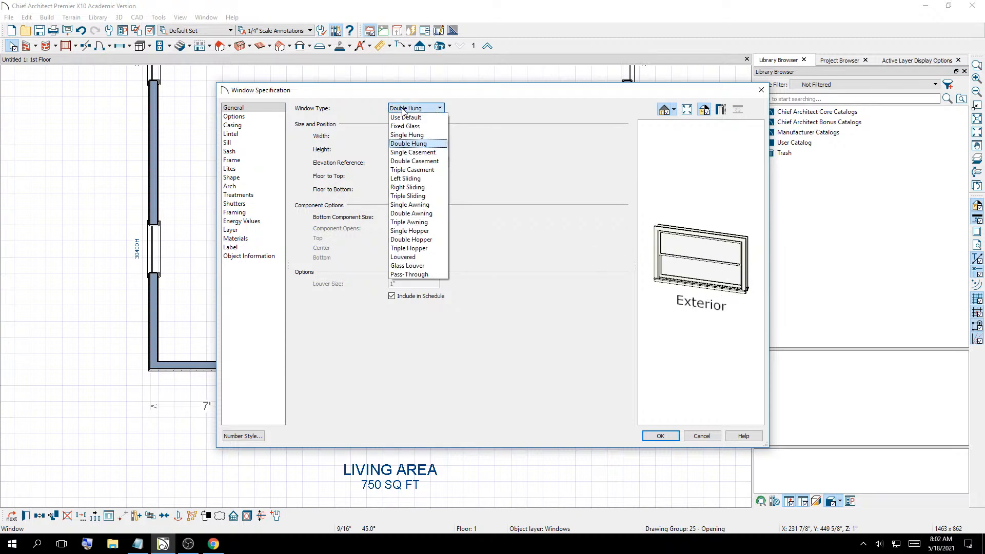
{"action": "left_click", "coordinate": [415, 223]}
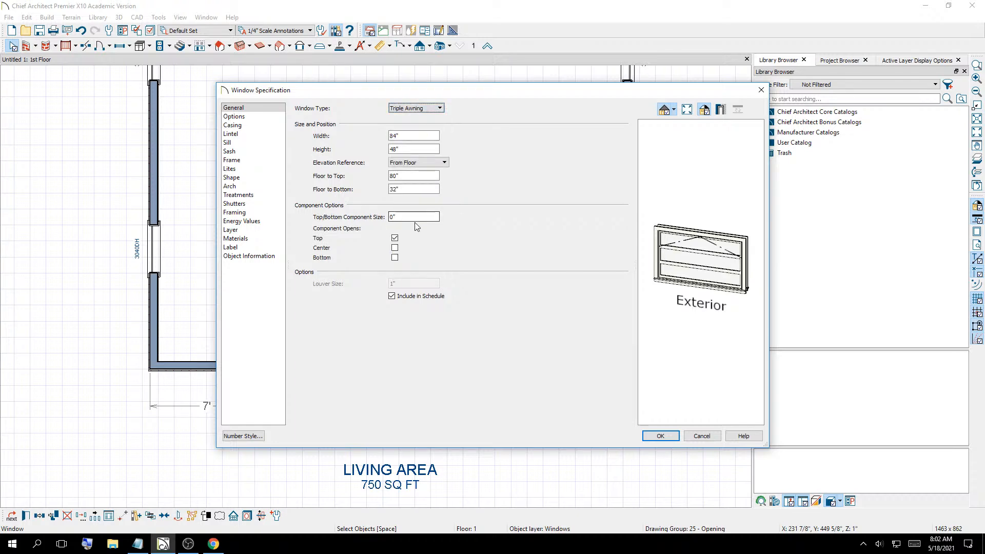
{"action": "left_click", "coordinate": [409, 113]}
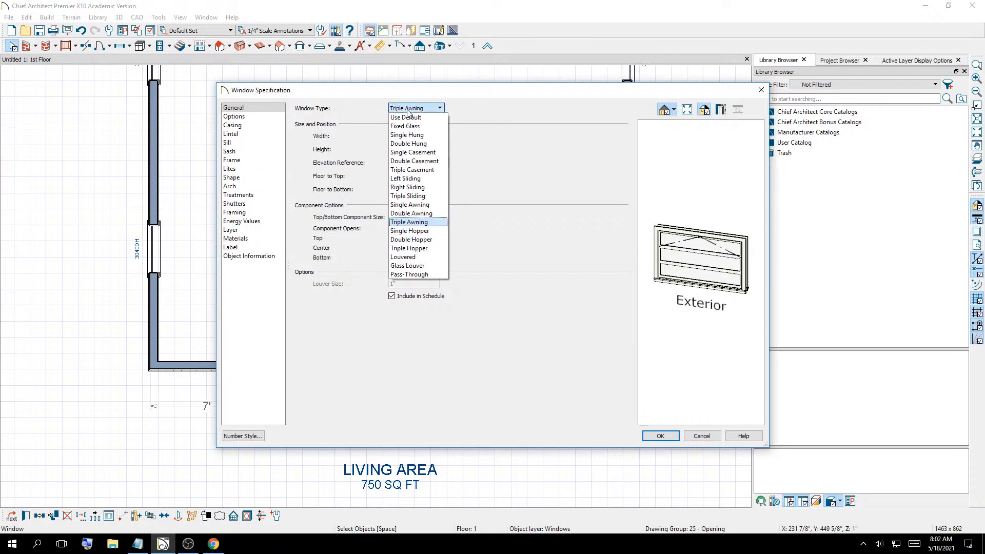
{"action": "left_click", "coordinate": [413, 125]}
{"action": "left_click", "coordinate": [414, 109]}
{"action": "left_click", "coordinate": [413, 142]}
Preview the other window types one after another, from Single Casement through the sliding, awning and hopper types to Pass-Through
{"action": "scroll", "coordinate": [415, 110], "scroll_direction": "down", "scroll_amount": 4}
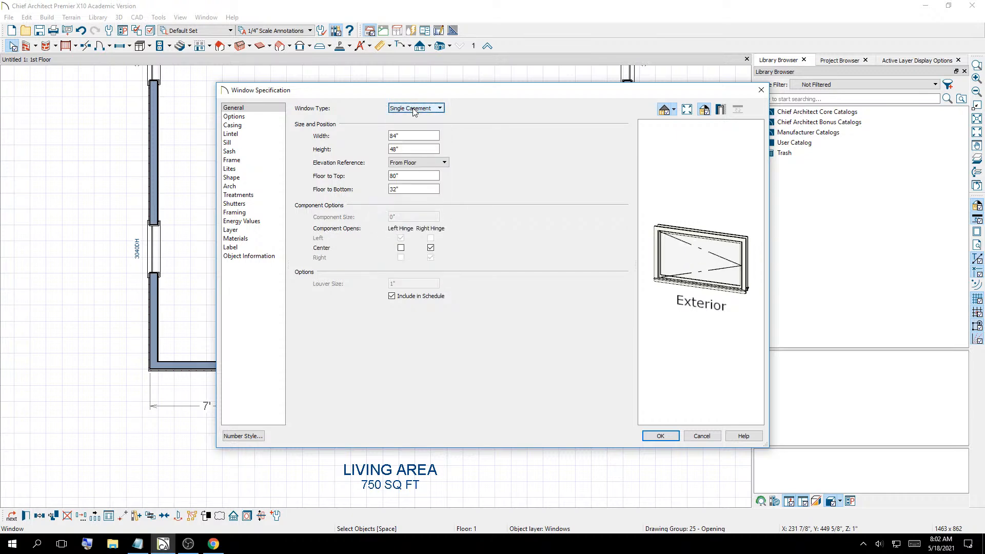
{"action": "scroll", "coordinate": [414, 111], "scroll_direction": "down", "scroll_amount": 4}
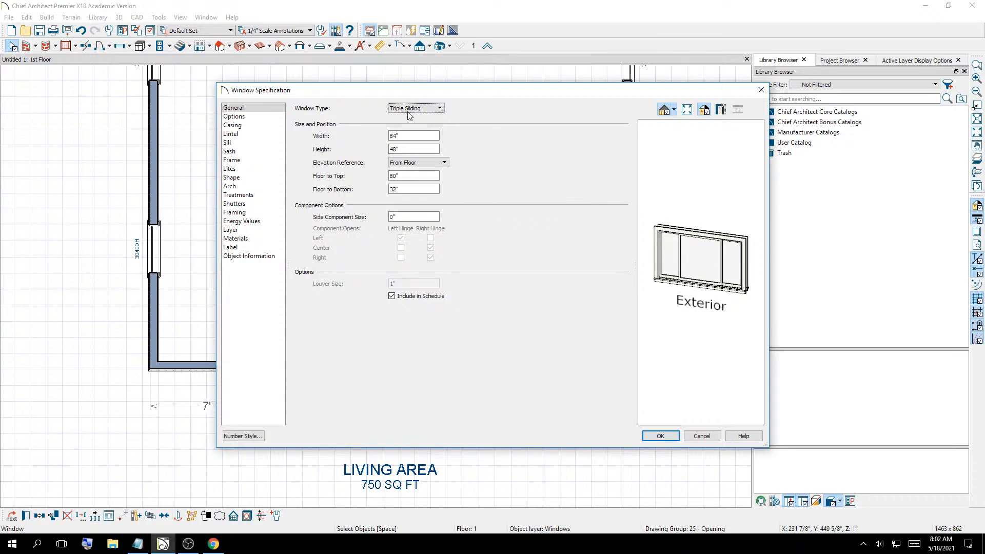
{"action": "scroll", "coordinate": [418, 108], "scroll_direction": "down", "scroll_amount": 1}
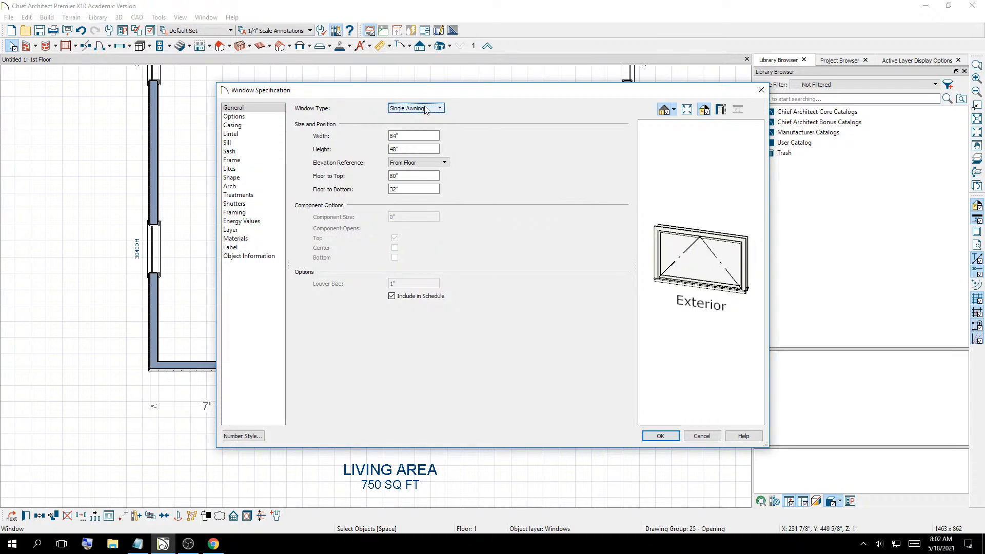
{"action": "scroll", "coordinate": [431, 108], "scroll_direction": "down", "scroll_amount": 1}
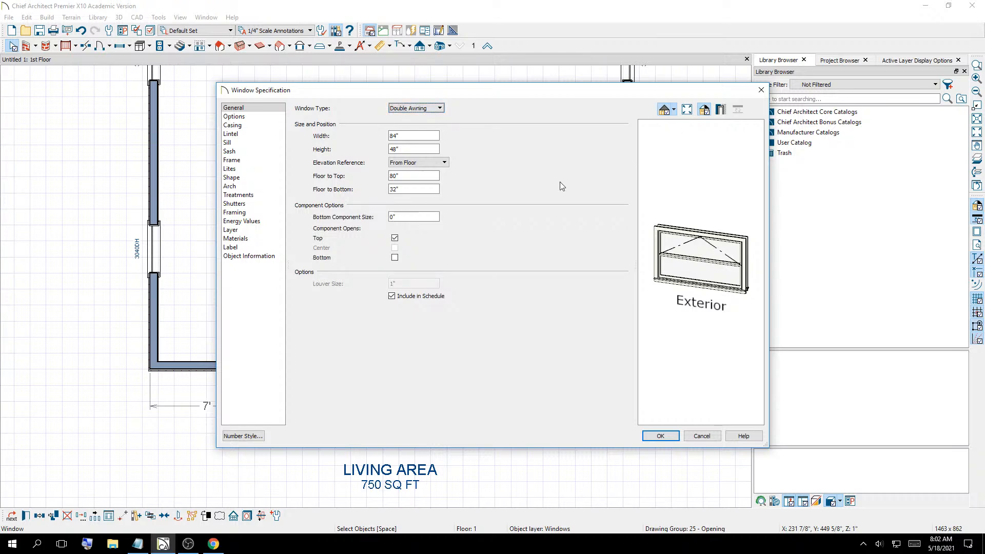
{"action": "key", "text": "Down"}
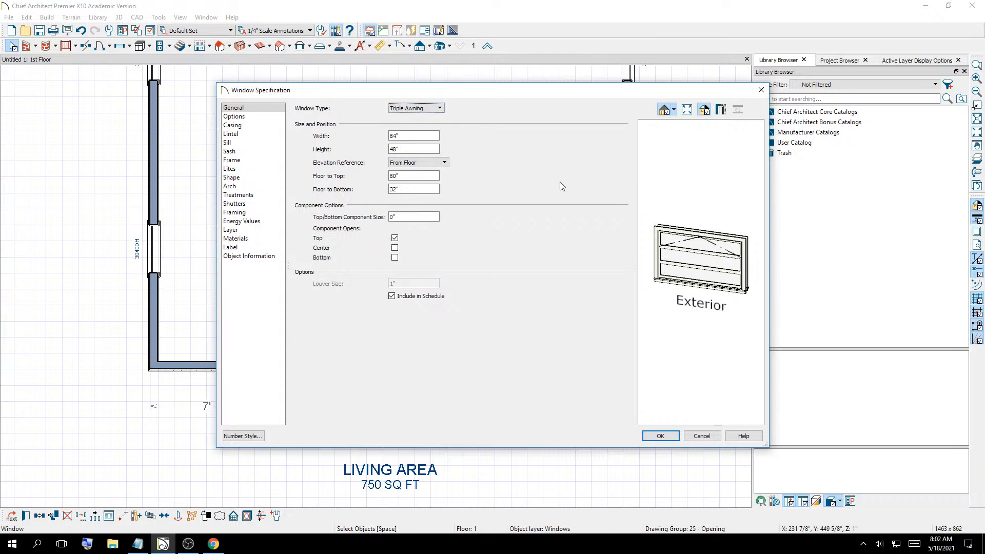
{"action": "key", "text": "Down"}
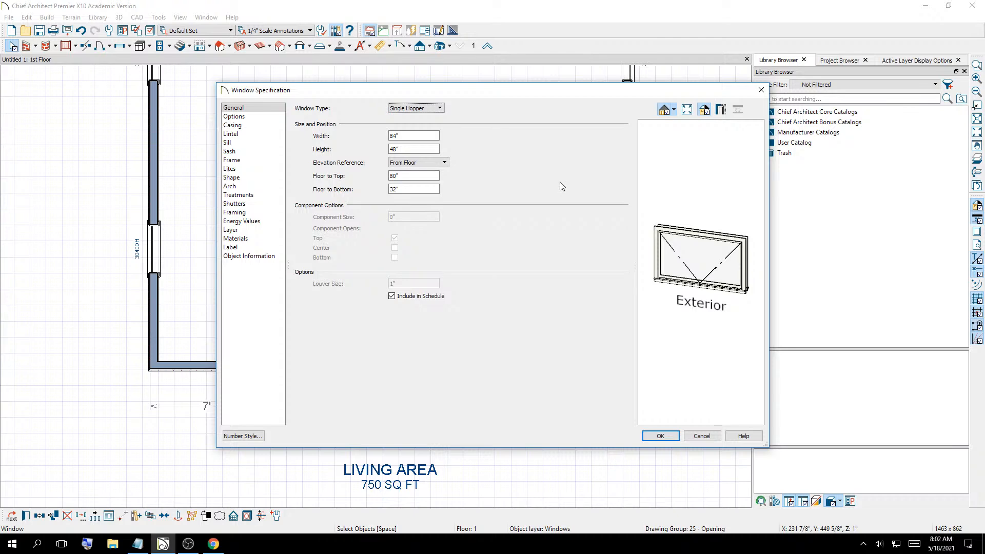
{"action": "key", "text": "Down"}
{"action": "key", "text": "Down"}
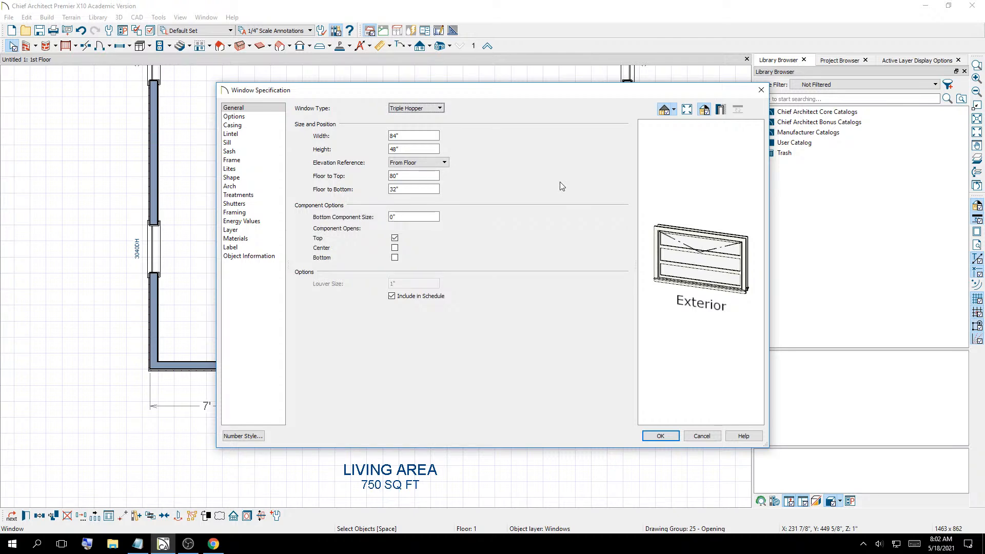
{"action": "key", "text": "Down"}
{"action": "key", "text": "Down"}
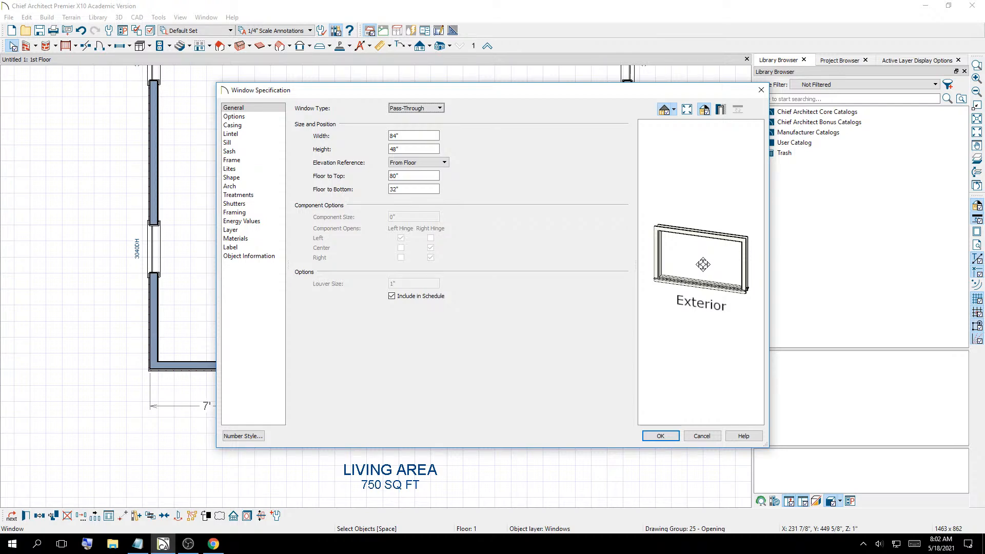
Set the wide south window's type to Triple Sliding
{"action": "key", "text": "Down"}
{"action": "key", "text": "Down"}
{"action": "key", "text": "Down"}
{"action": "key", "text": "Down"}
{"action": "key", "text": "Down"}
{"action": "key", "text": "Down"}
{"action": "key", "text": "Down"}
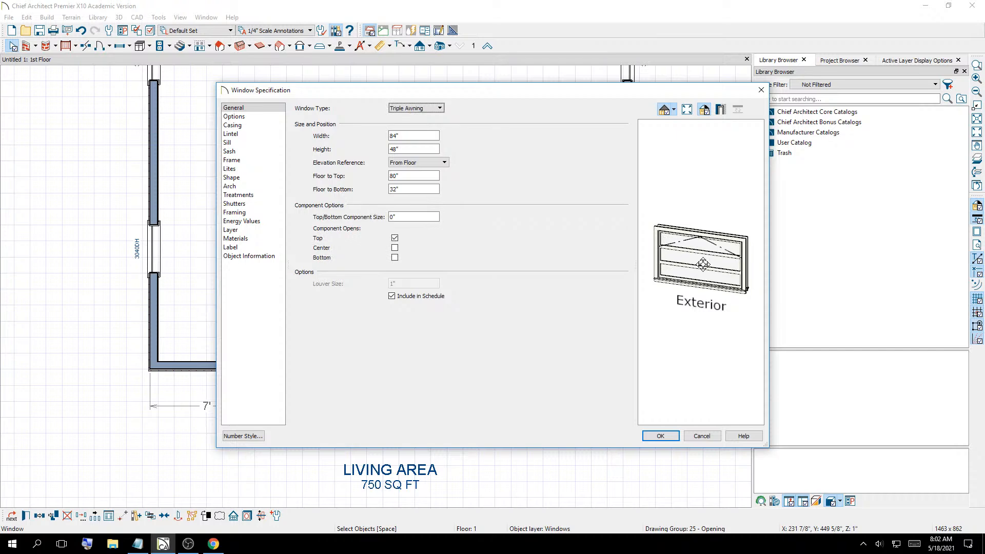
{"action": "key", "text": "Down"}
{"action": "key", "text": "Down"}
{"action": "key", "text": "Down"}
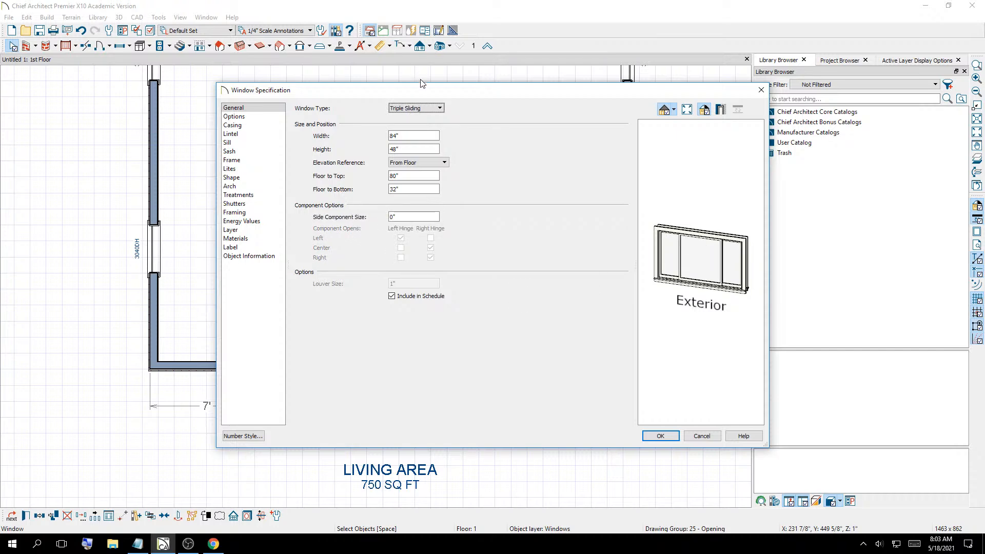
Examine the window's width, height and floor-to-bottom settings
{"action": "left_click", "coordinate": [414, 136]}
{"action": "double_click", "coordinate": [407, 137]}
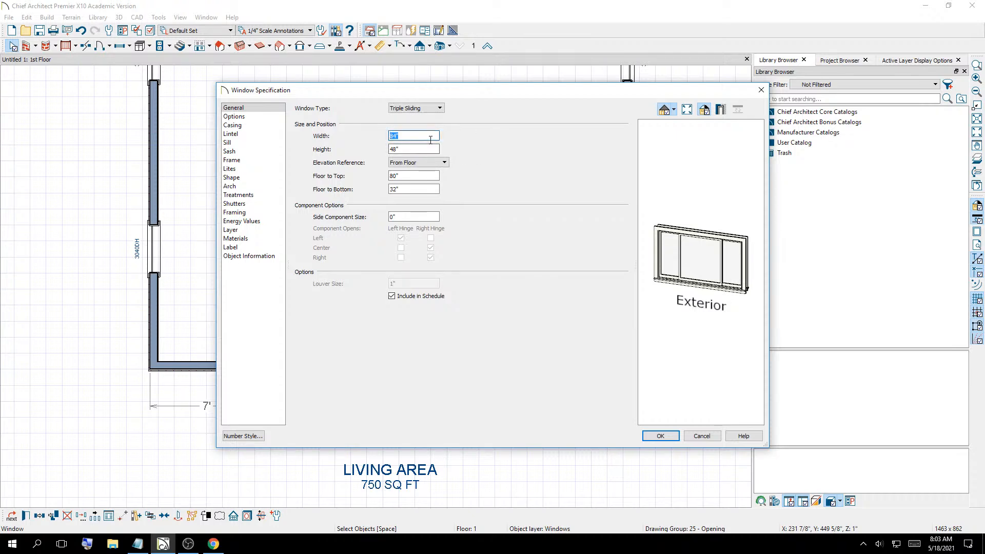
{"action": "key", "text": "Tab"}
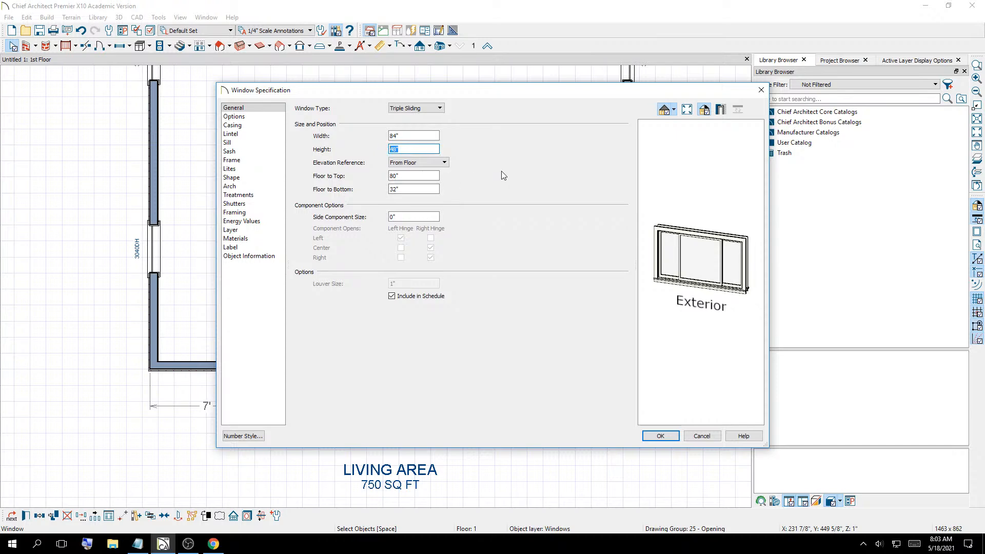
{"action": "left_click", "coordinate": [412, 190]}
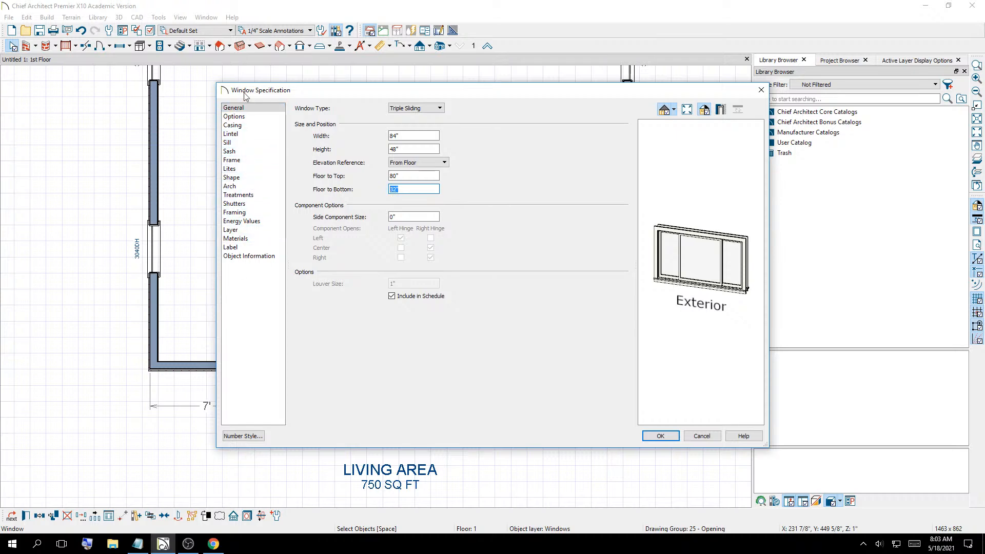
Review the wide south window's arch, object information, label, materials, energy, treatment and option settings, and accept the window specification
{"action": "left_click", "coordinate": [238, 187]}
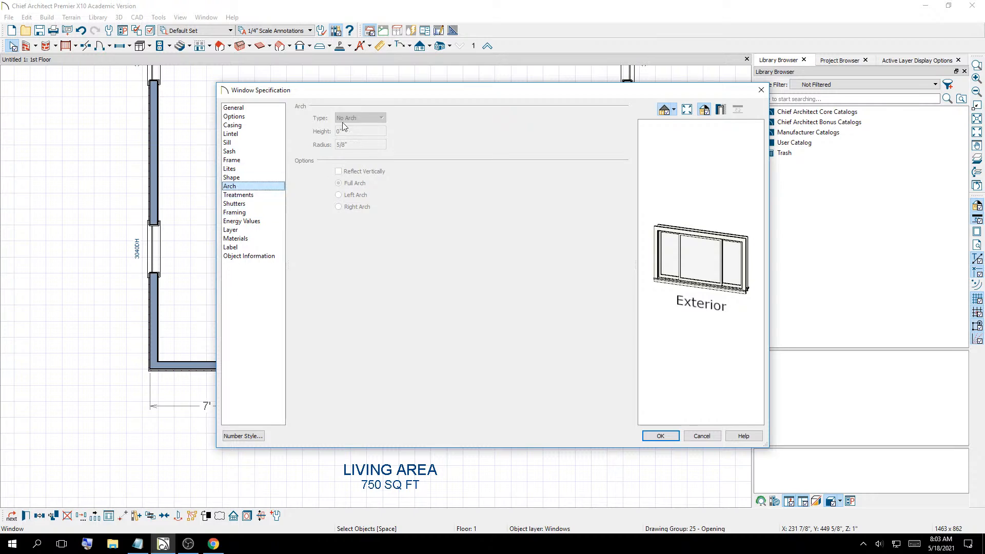
{"action": "left_click", "coordinate": [246, 256]}
{"action": "left_click", "coordinate": [230, 247]}
{"action": "left_click", "coordinate": [236, 238]}
{"action": "left_click", "coordinate": [241, 221]}
{"action": "left_click", "coordinate": [238, 195]}
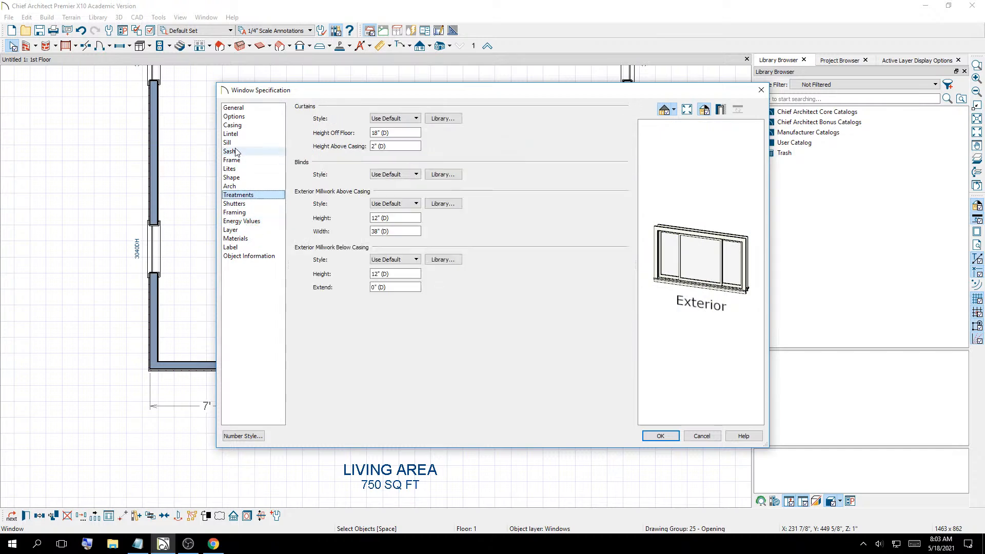
{"action": "left_click", "coordinate": [233, 117]}
{"action": "left_click", "coordinate": [233, 110]}
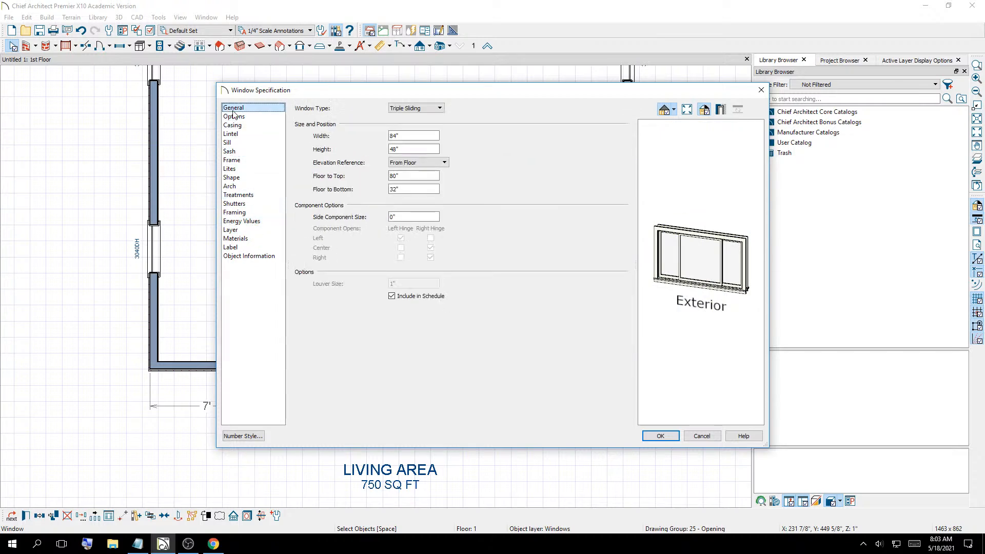
{"action": "left_click", "coordinate": [658, 436]}
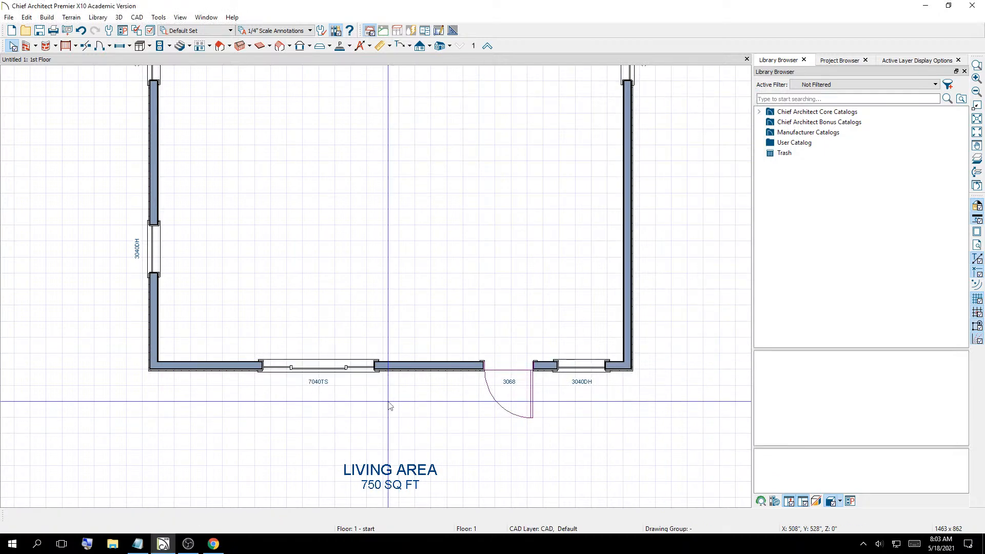
Inspect the wide south window up close in the plan and from several angles in a 3D perspective overview of the house
{"action": "scroll", "coordinate": [337, 390], "scroll_direction": "up", "scroll_amount": 5}
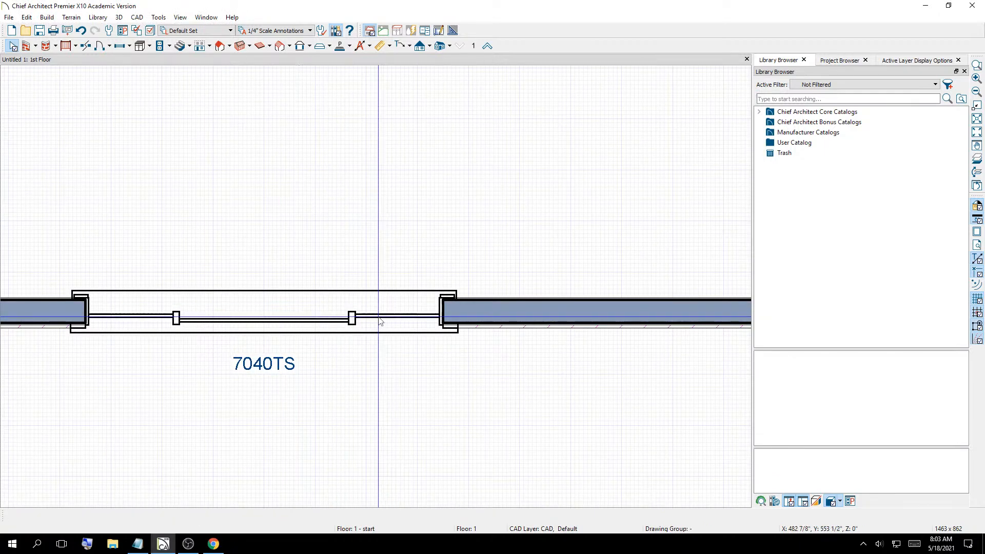
{"action": "scroll", "coordinate": [239, 208], "scroll_direction": "down", "scroll_amount": 4}
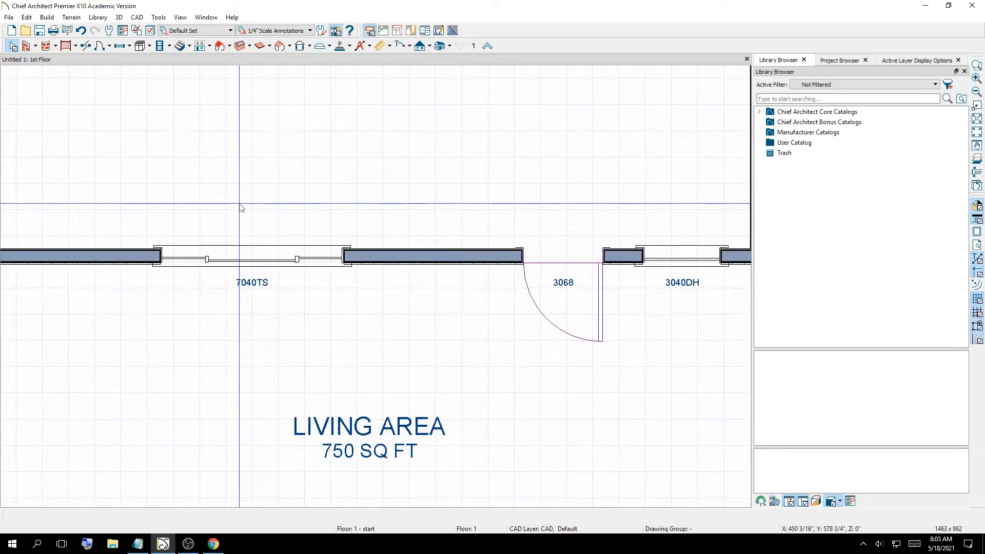
{"action": "key", "text": "shift+o"}
{"action": "left_click_drag", "start_coordinate": [323, 269], "coordinate": [418, 246]}
{"action": "scroll", "coordinate": [329, 317], "scroll_direction": "up", "scroll_amount": 3}
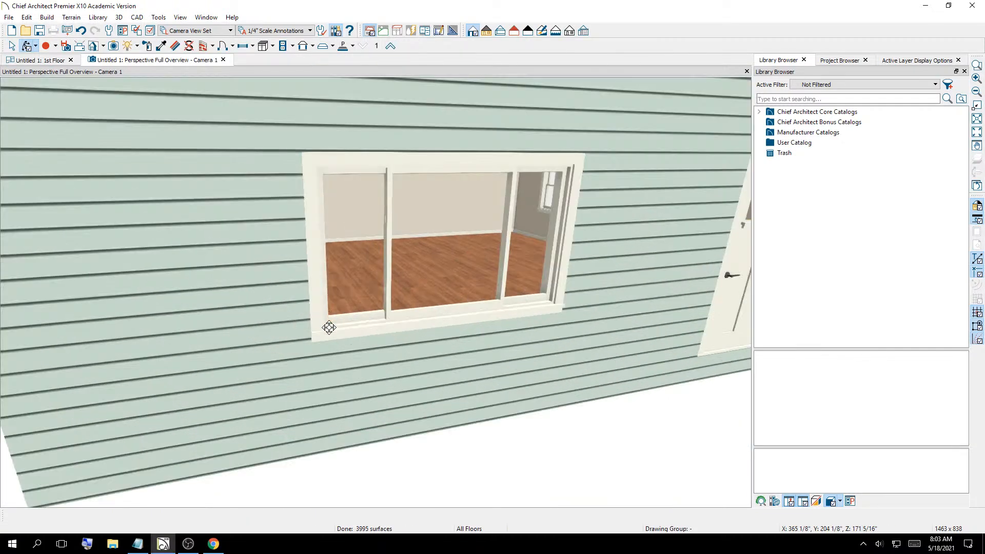
{"action": "scroll", "coordinate": [325, 338], "scroll_direction": "down", "scroll_amount": 2}
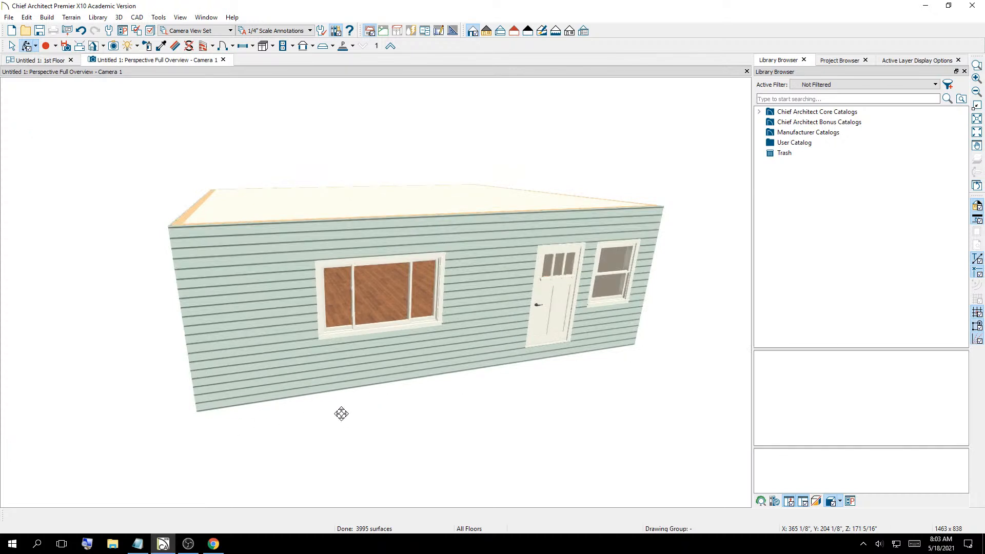
{"action": "left_click_drag", "start_coordinate": [547, 345], "coordinate": [482, 337]}
{"action": "left_click_drag", "start_coordinate": [303, 294], "coordinate": [511, 338]}
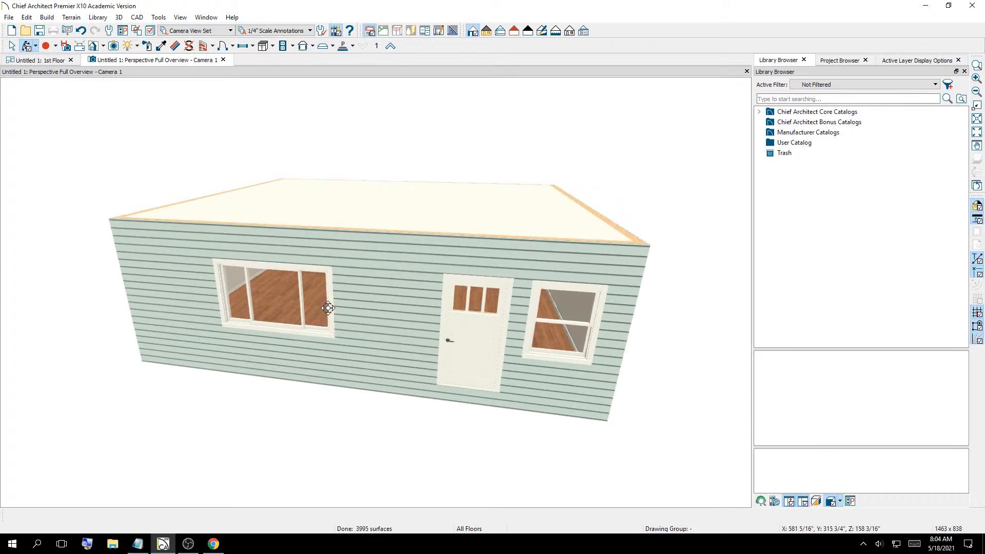
{"action": "left_click_drag", "start_coordinate": [326, 309], "coordinate": [325, 340]}
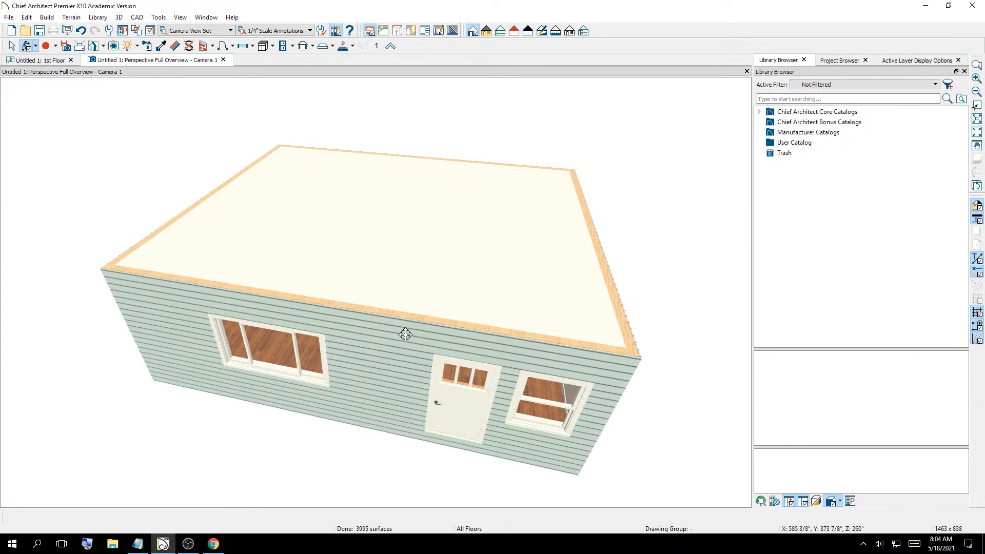
{"action": "left_click", "coordinate": [223, 60]}
Draw straight interior walls enclosing a room in the northeast corner and a second room adjoining it on the west along the north wall
{"action": "scroll", "coordinate": [392, 431], "scroll_direction": "down", "scroll_amount": 5}
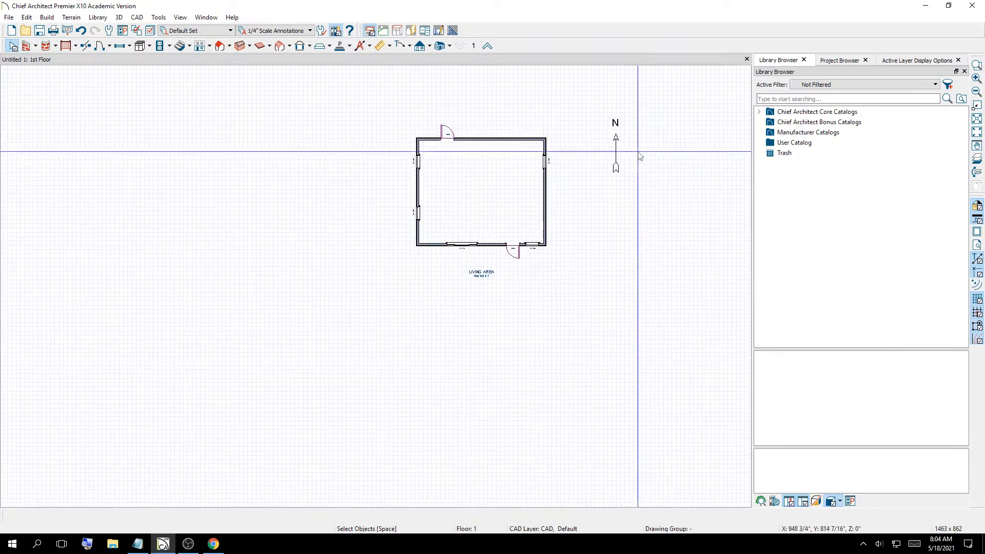
{"action": "scroll", "coordinate": [611, 130], "scroll_direction": "up", "scroll_amount": 2}
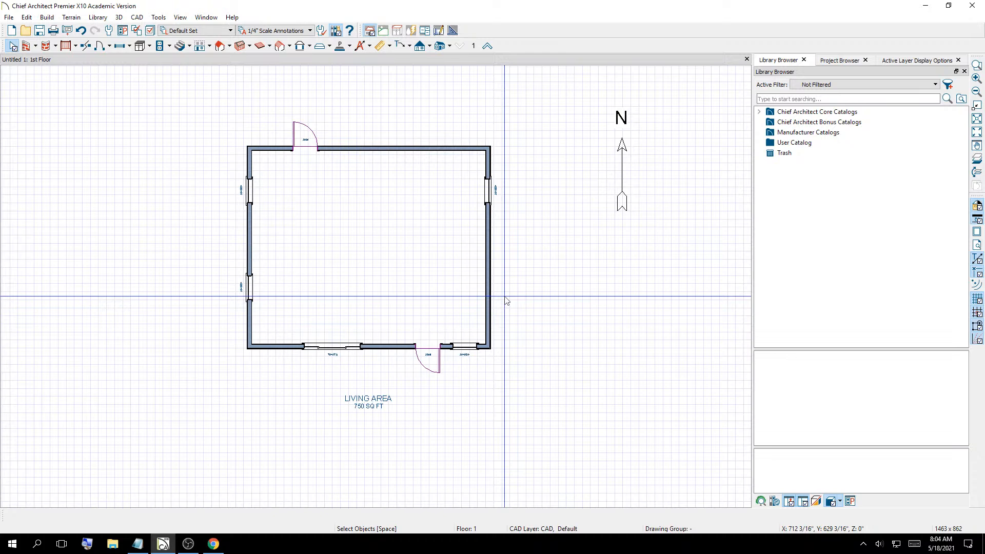
{"action": "left_click", "coordinate": [36, 46]}
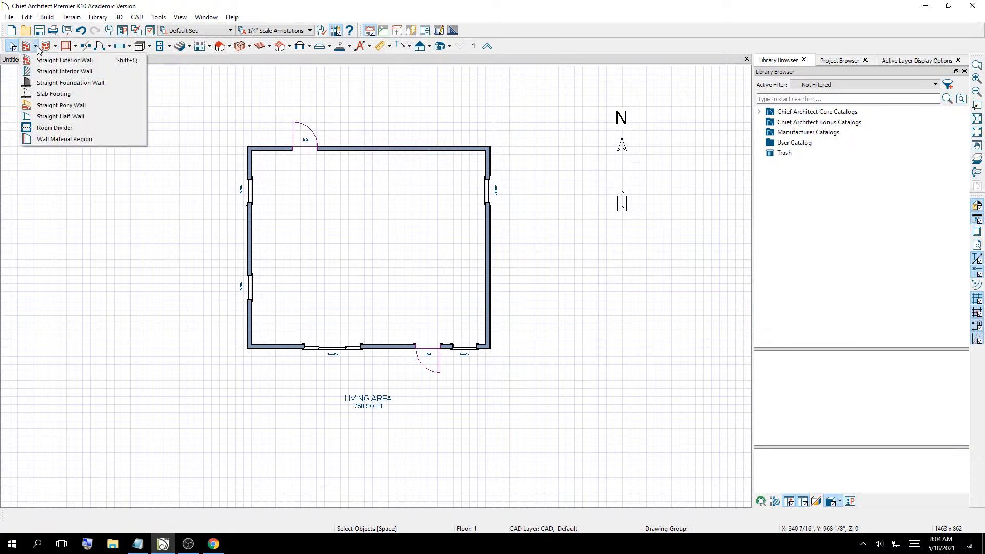
{"action": "left_click", "coordinate": [40, 74]}
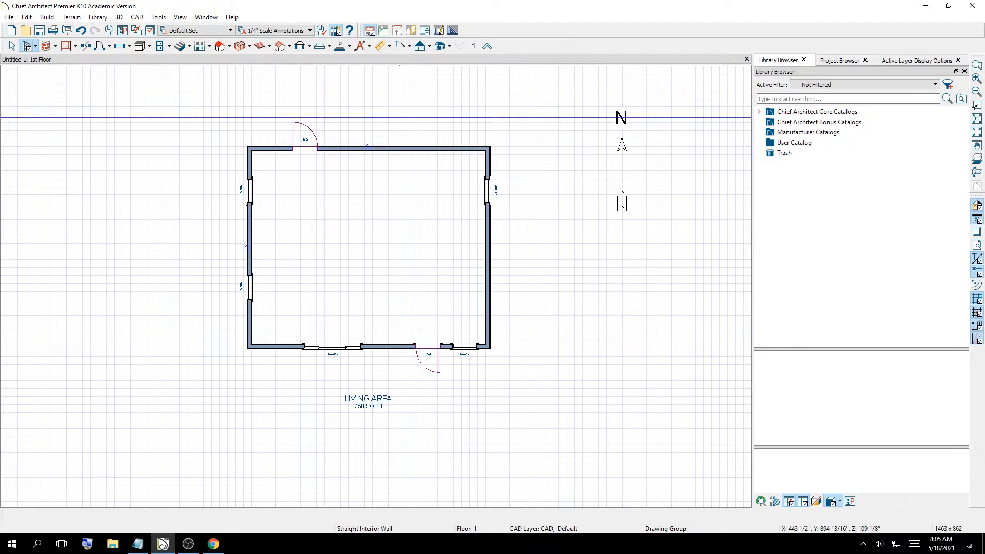
{"action": "left_click", "coordinate": [35, 46]}
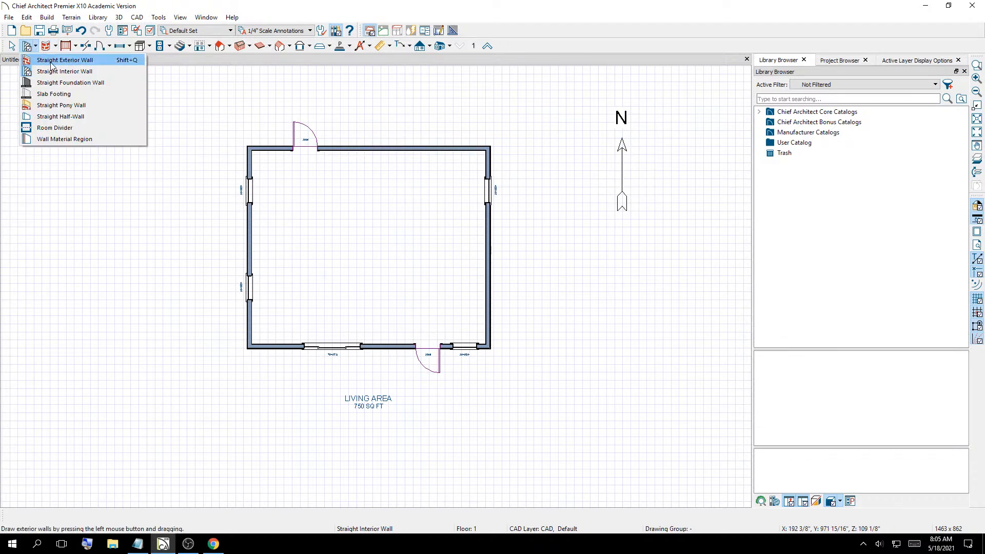
{"action": "left_click", "coordinate": [48, 62]}
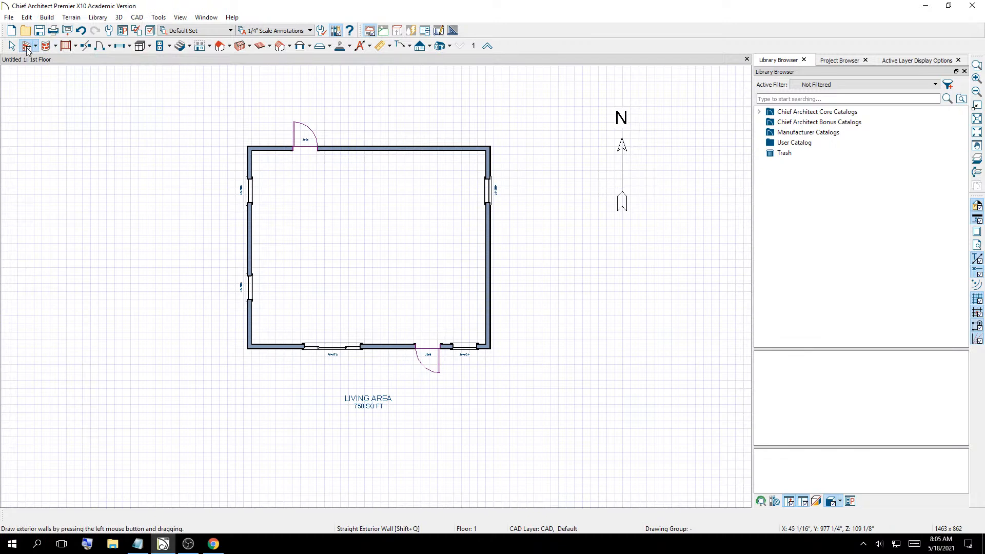
{"action": "left_click", "coordinate": [37, 46]}
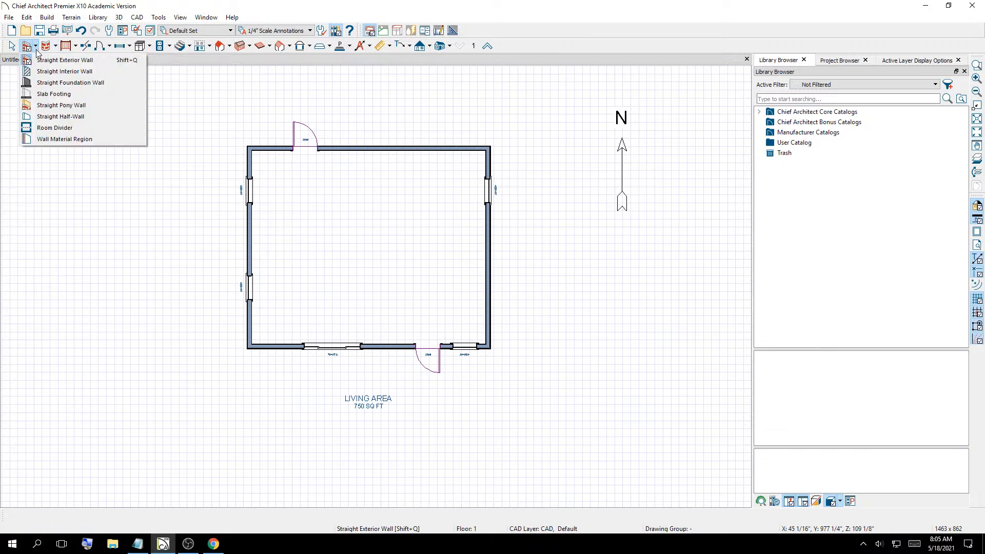
{"action": "left_click", "coordinate": [50, 73]}
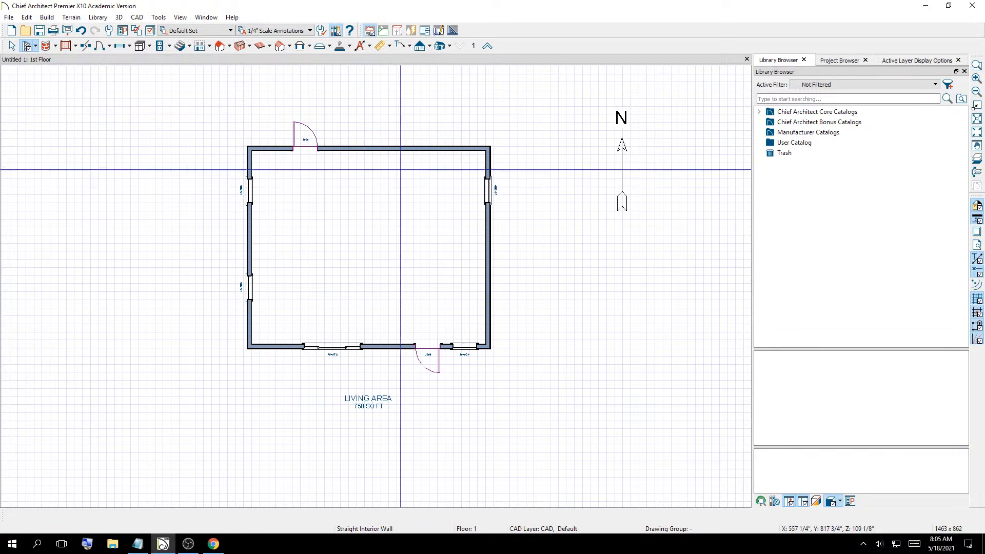
{"action": "mouse_move", "coordinate": [414, 147]}
{"action": "left_mouse_down"}
{"action": "mouse_move", "coordinate": [411, 228]}
{"action": "mouse_move", "coordinate": [495, 230]}
{"action": "mouse_move", "coordinate": [487, 229]}
{"action": "left_mouse_up"}
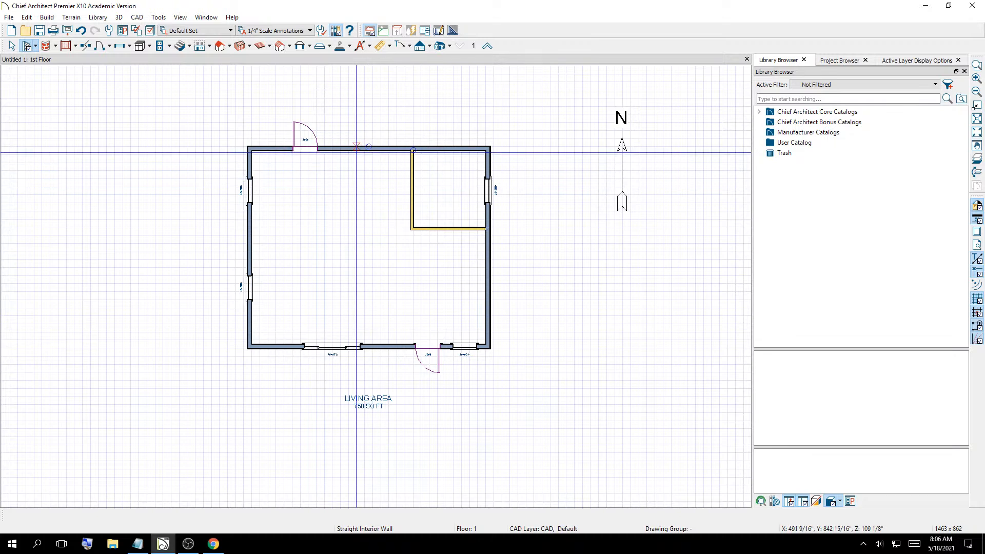
{"action": "left_click_drag", "start_coordinate": [343, 154], "coordinate": [410, 228]}
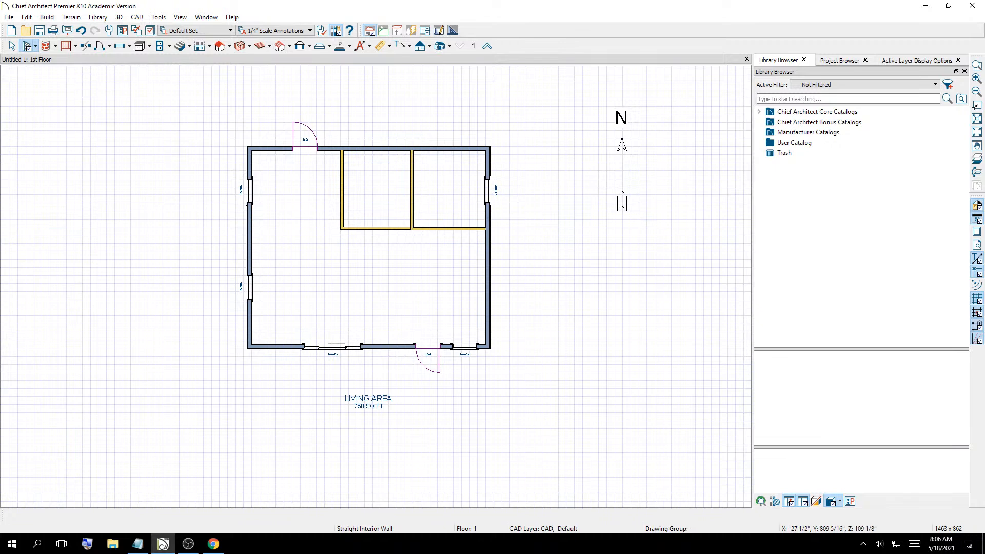
Select the two new rooms and the remaining main area in turn to check how the interior walls divide the house
{"action": "left_click", "coordinate": [12, 46]}
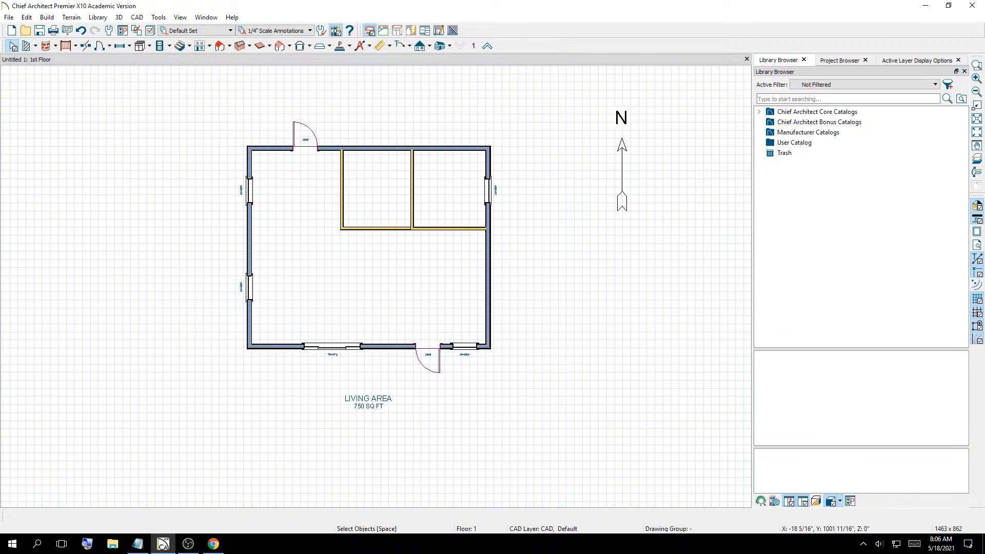
{"action": "left_click", "coordinate": [371, 203]}
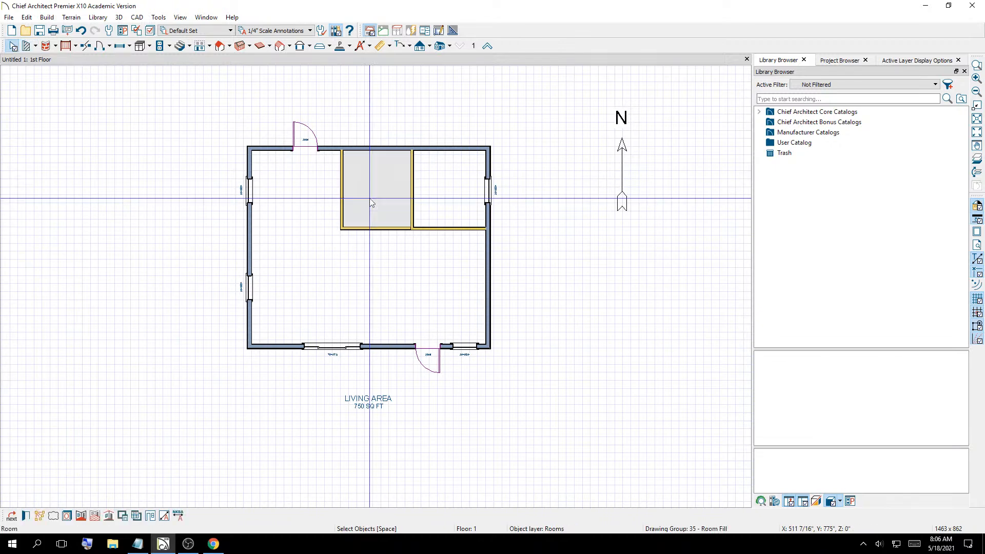
{"action": "left_click", "coordinate": [448, 214]}
{"action": "left_click", "coordinate": [351, 273]}
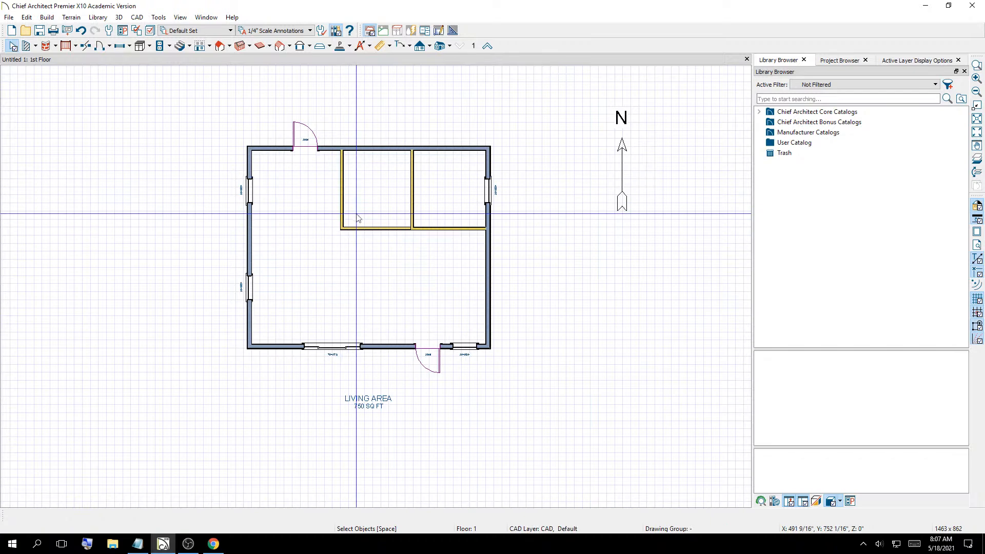
Shorten the south wall of the middle room to 8' and finally to 6', moving its west end each time
{"action": "left_click", "coordinate": [373, 235]}
{"action": "scroll", "coordinate": [376, 238], "scroll_direction": "up", "scroll_amount": 2}
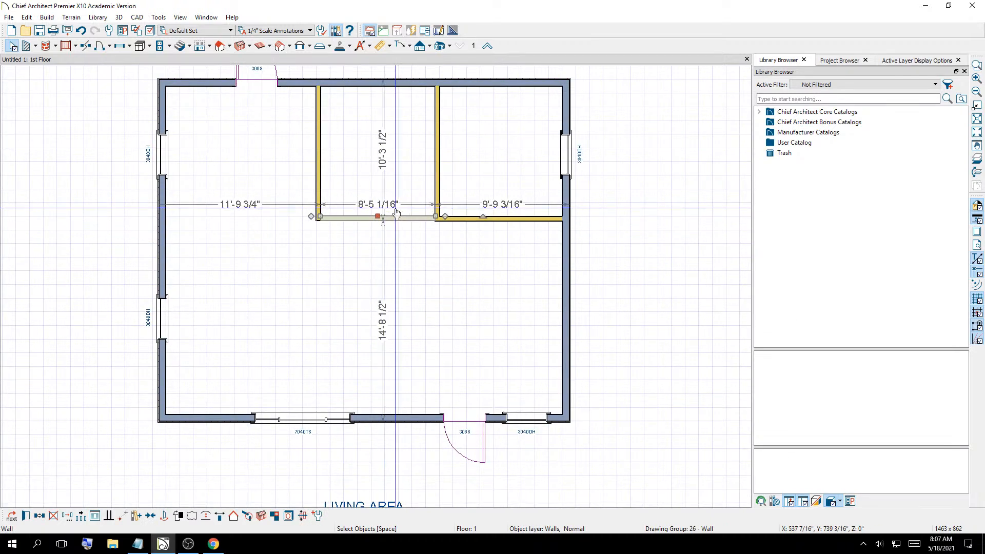
{"action": "left_click", "coordinate": [365, 209]}
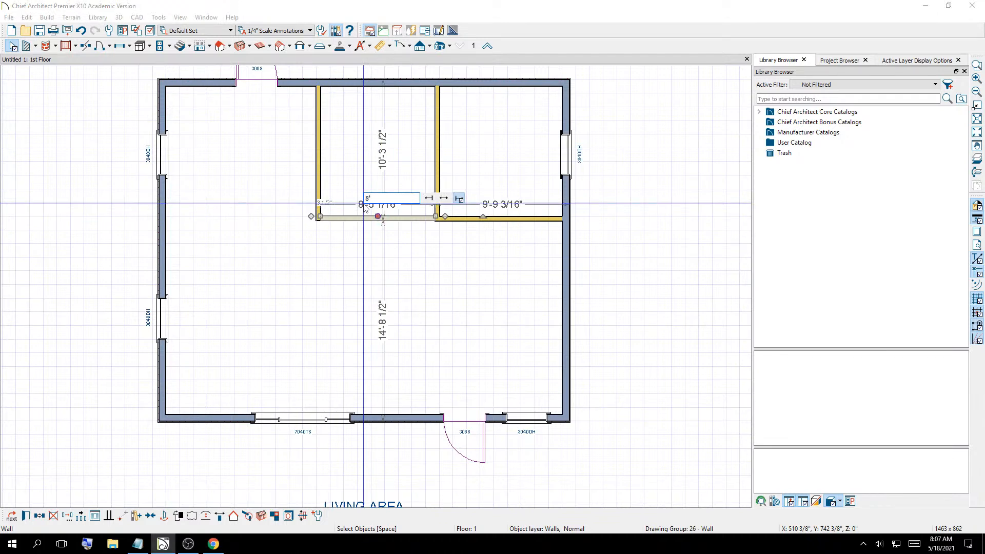
{"action": "left_click", "coordinate": [429, 199]}
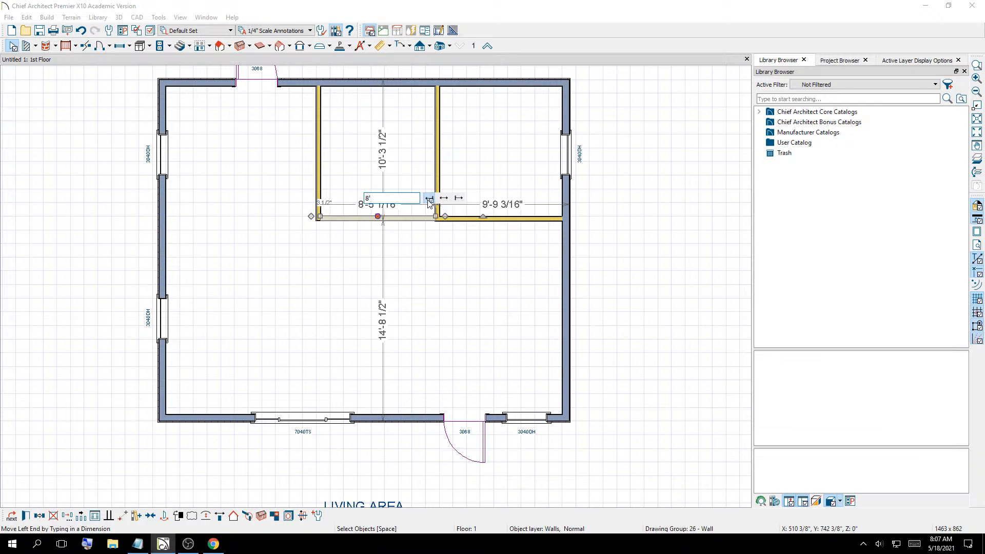
{"action": "key", "text": "Return"}
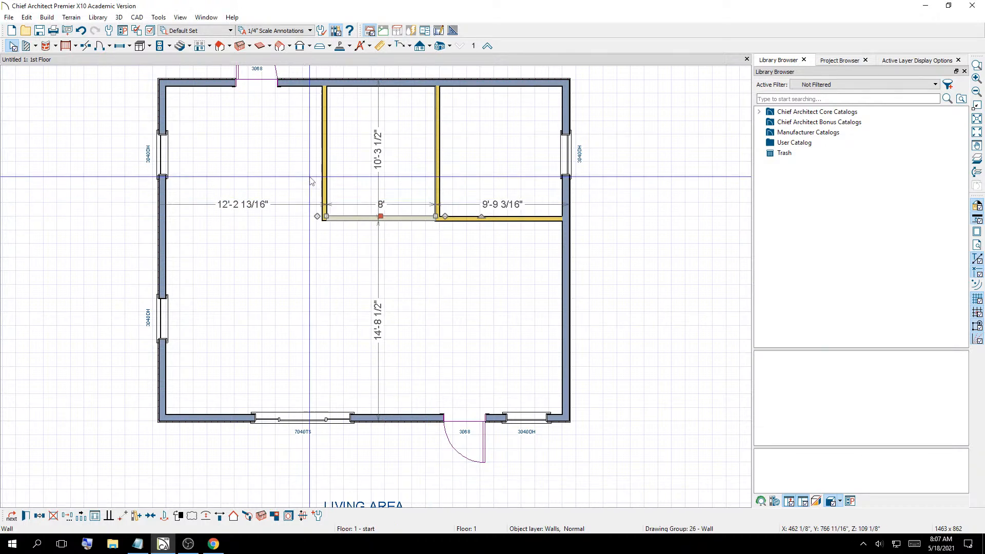
{"action": "left_click", "coordinate": [382, 206]}
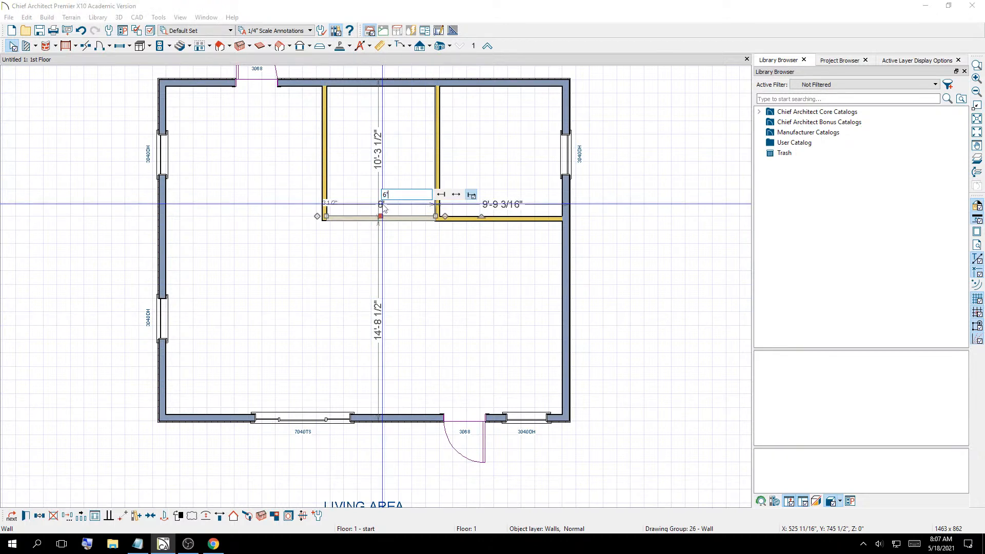
{"action": "left_click", "coordinate": [440, 197]}
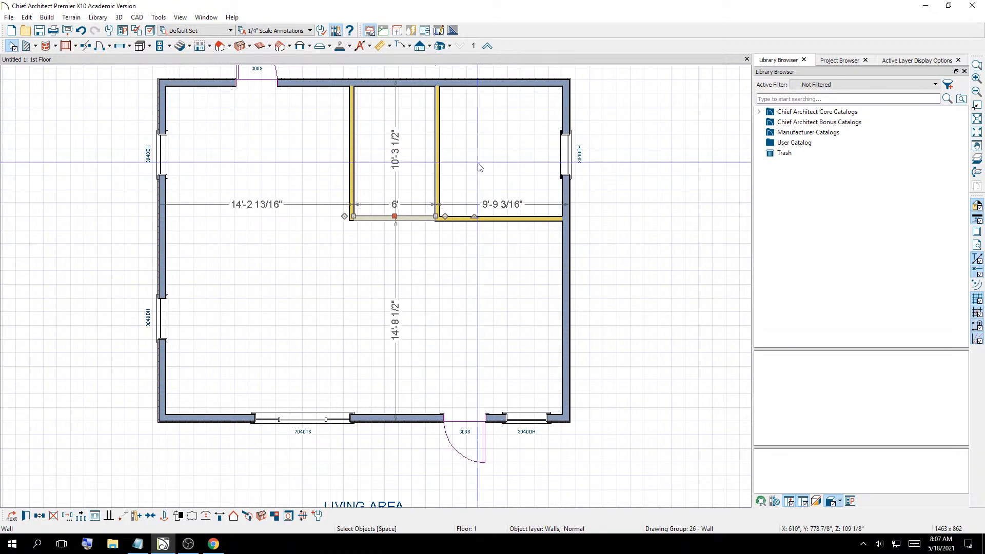
Move the wall between the middle room and the northeast room so it stands 12' from the east exterior wall
{"action": "left_click", "coordinate": [439, 144]}
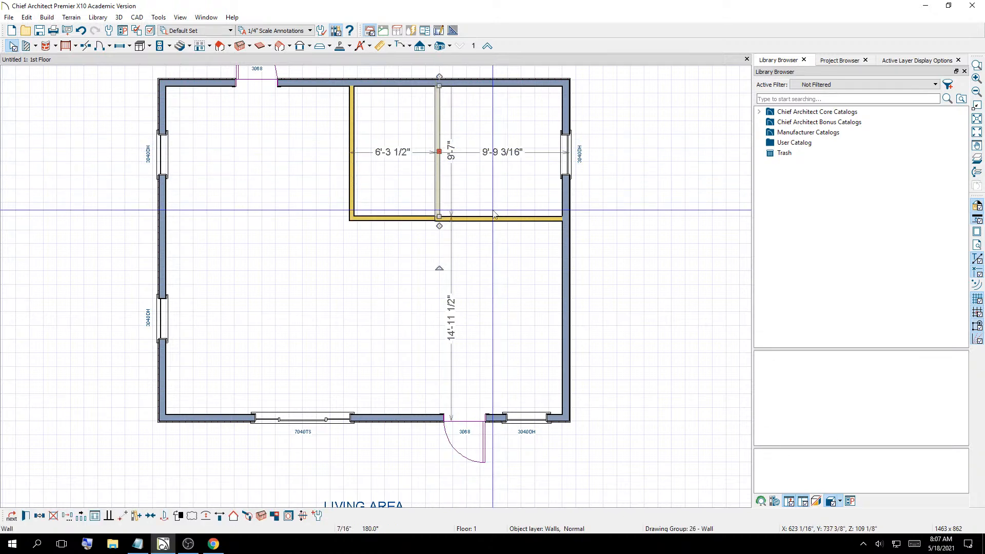
{"action": "scroll", "coordinate": [445, 149], "scroll_direction": "up", "scroll_amount": 3}
{"action": "scroll", "coordinate": [445, 151], "scroll_direction": "up", "scroll_amount": 4}
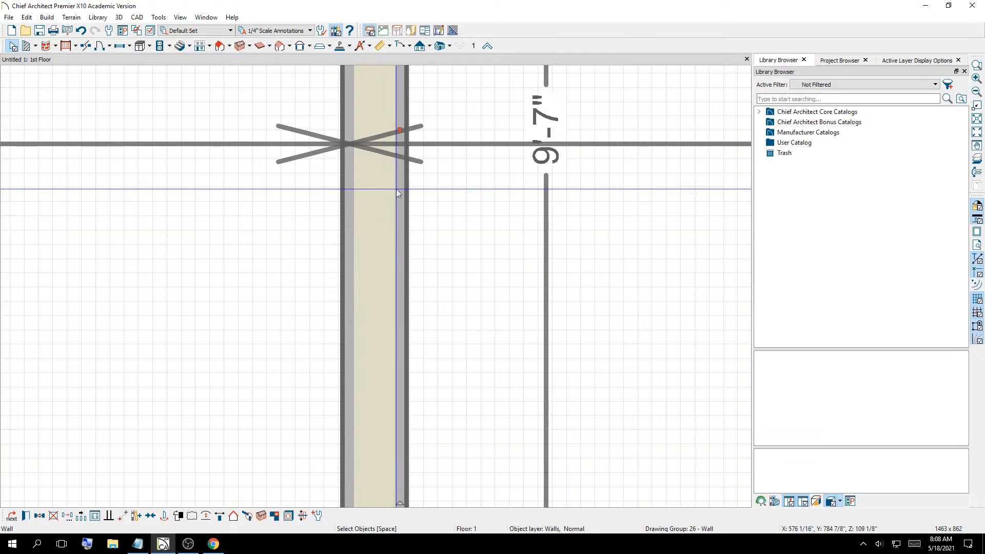
{"action": "scroll", "coordinate": [370, 214], "scroll_direction": "down", "scroll_amount": 3}
{"action": "scroll", "coordinate": [372, 211], "scroll_direction": "down", "scroll_amount": 2}
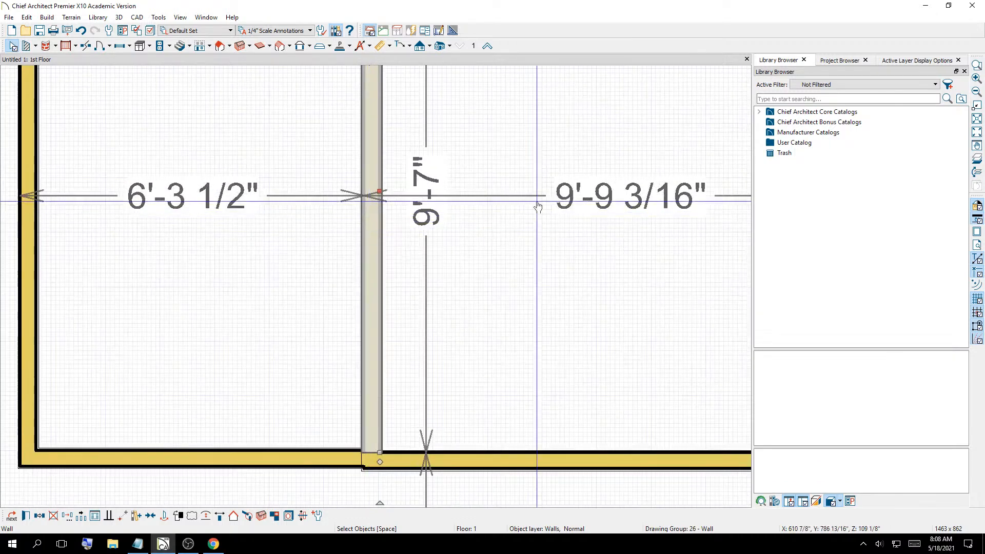
{"action": "scroll", "coordinate": [431, 190], "scroll_direction": "down", "scroll_amount": 2}
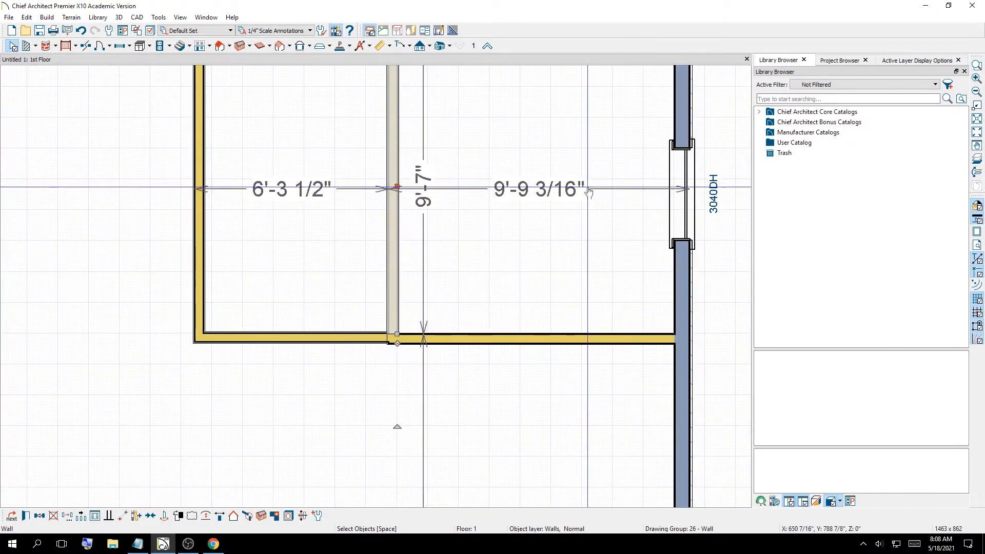
{"action": "scroll", "coordinate": [401, 218], "scroll_direction": "down", "scroll_amount": 2}
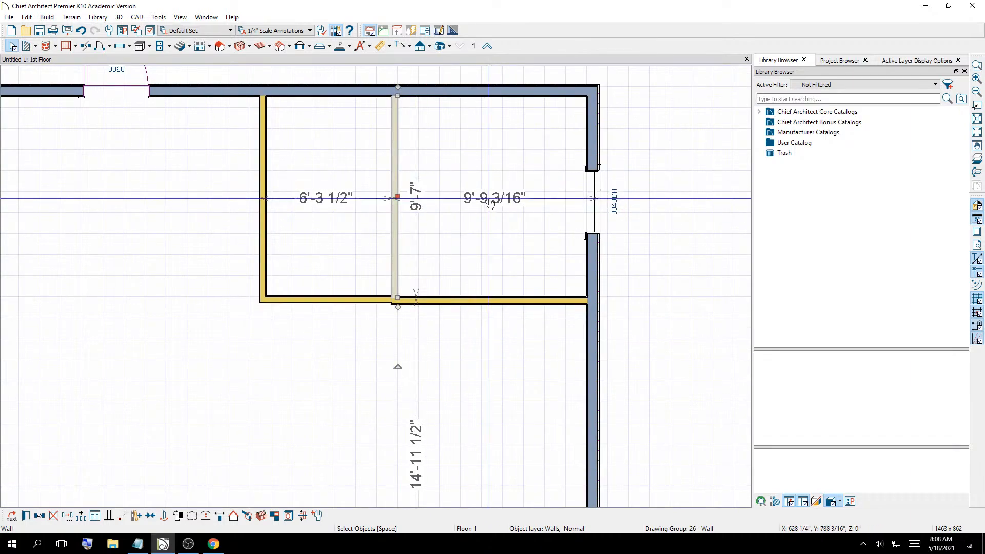
{"action": "left_click", "coordinate": [490, 202]}
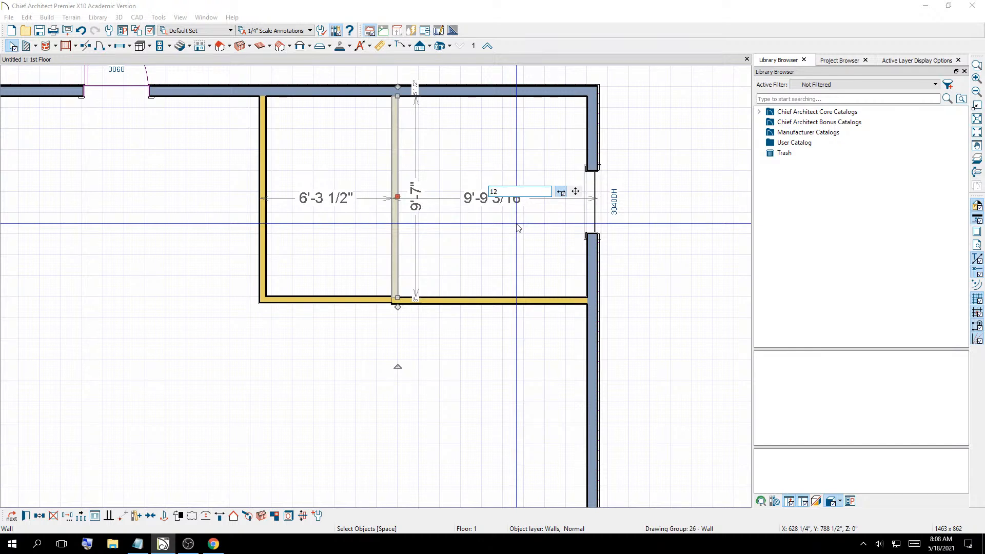
{"action": "left_click", "coordinate": [560, 192]}
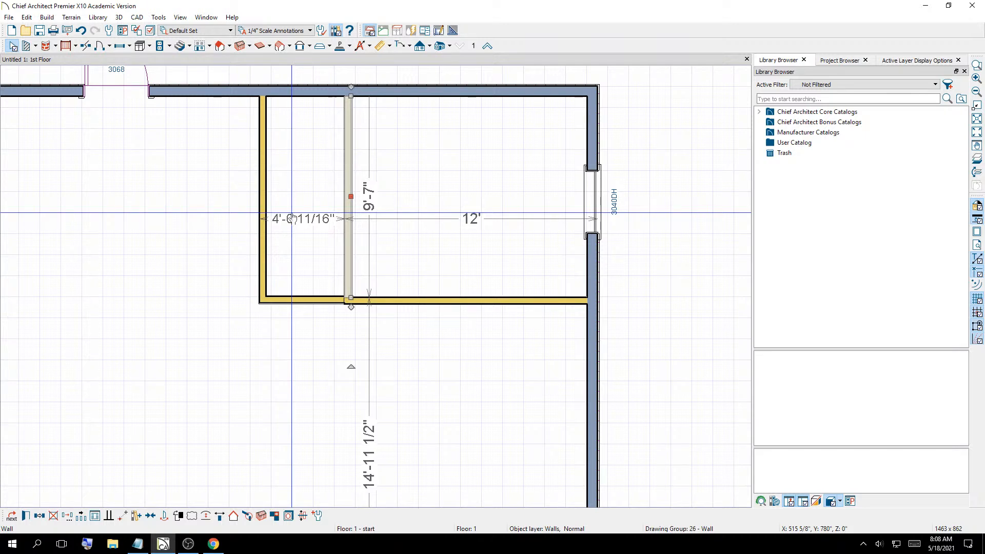
Try a 6' dimension on the middle room's west wall and undo the change
{"action": "left_click", "coordinate": [265, 177]}
{"action": "left_click", "coordinate": [297, 199]}
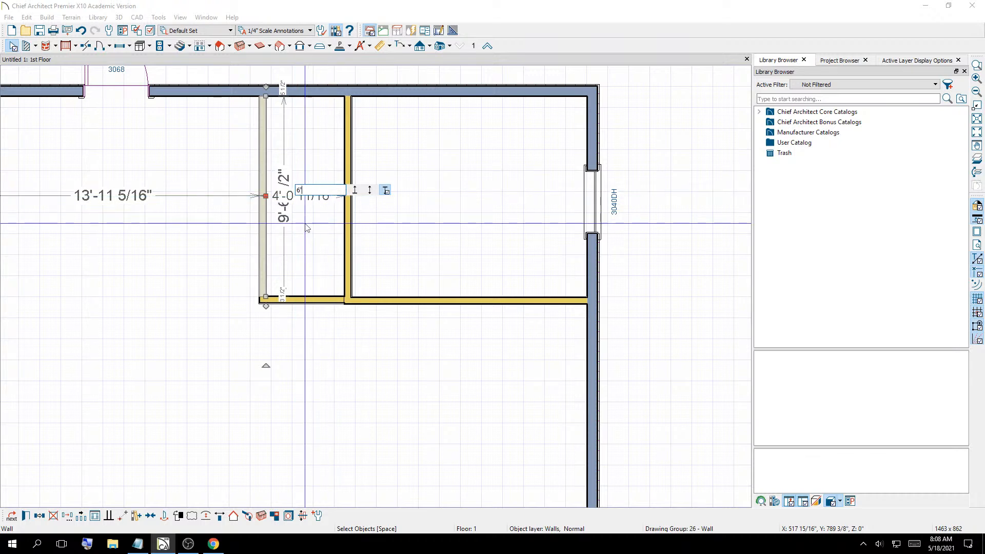
{"action": "key", "text": "Return"}
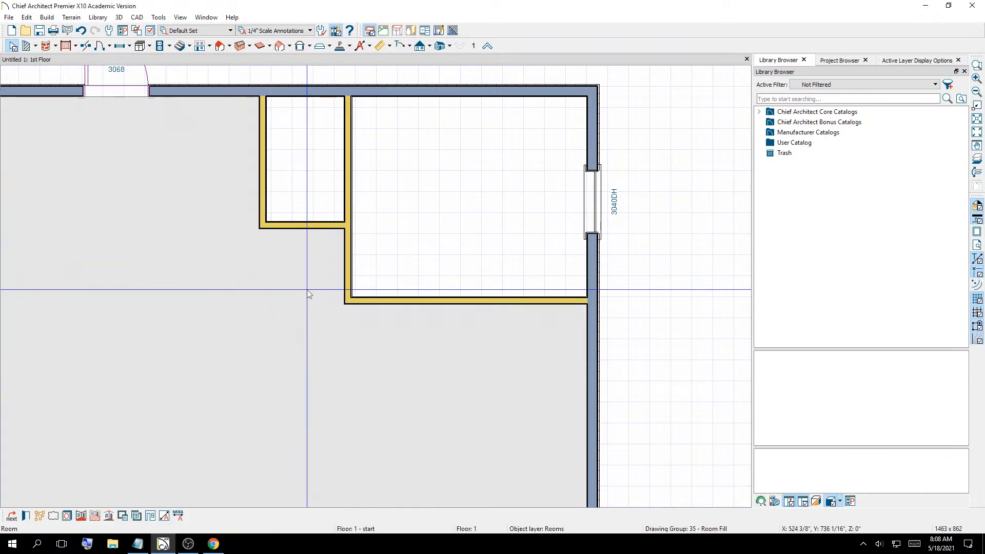
{"action": "key", "text": "ctrl+z"}
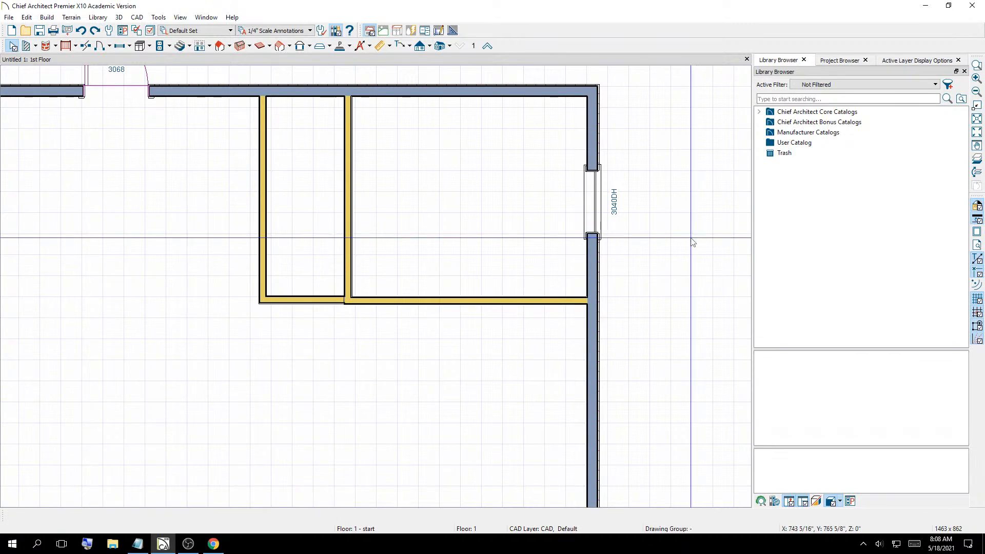
{"action": "left_click", "coordinate": [262, 169]}
{"action": "left_click", "coordinate": [301, 188]}
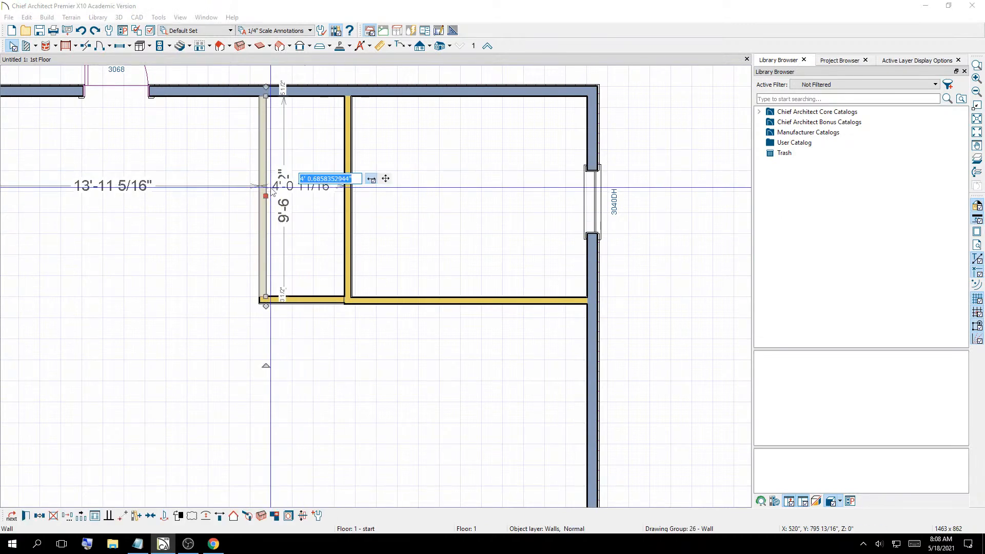
{"action": "left_click", "coordinate": [266, 225]}
{"action": "left_click", "coordinate": [308, 247]}
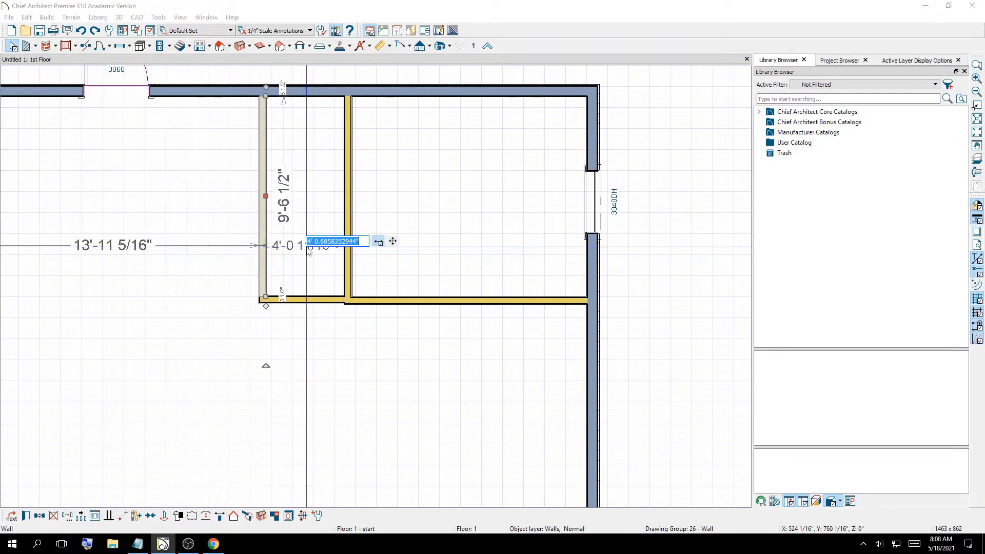
Set the length of the middle room's south wall to 6', moving its west end
{"action": "left_click", "coordinate": [301, 301]}
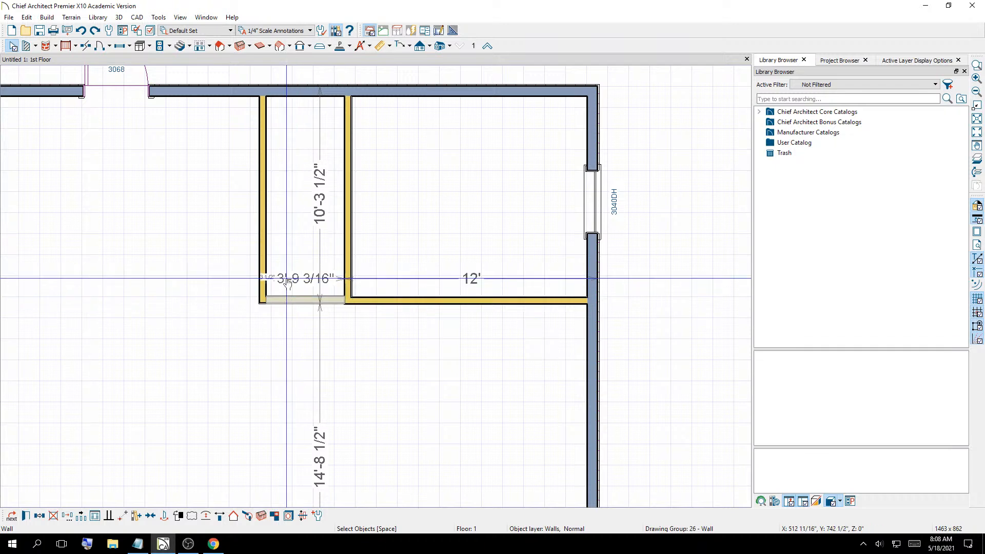
{"action": "left_click", "coordinate": [285, 278]}
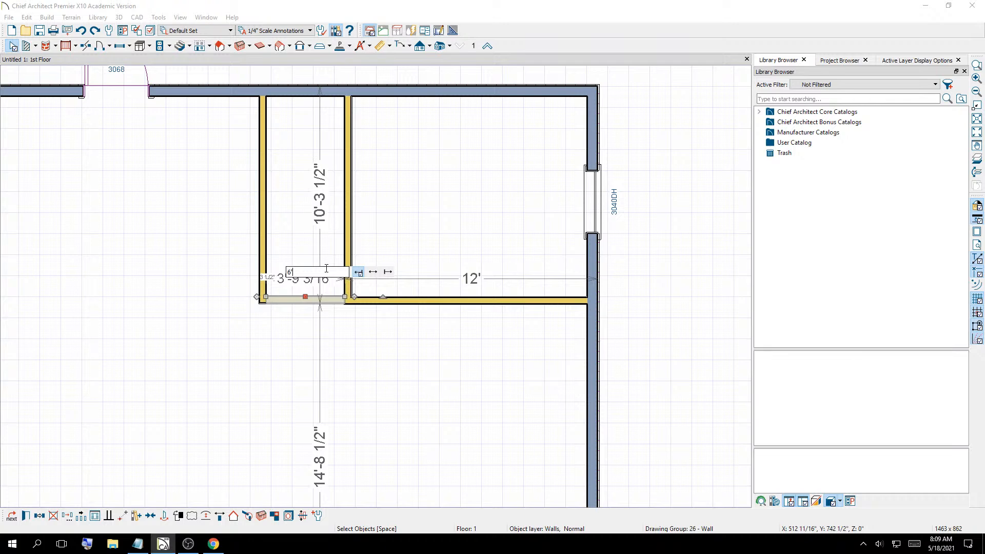
{"action": "key", "text": "Return"}
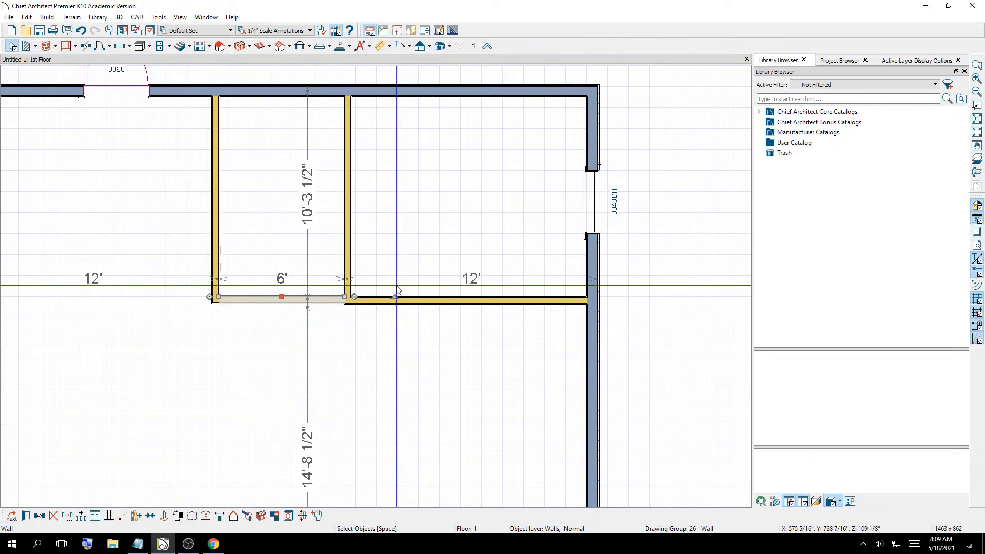
{"action": "scroll", "coordinate": [395, 294], "scroll_direction": "down", "scroll_amount": 2}
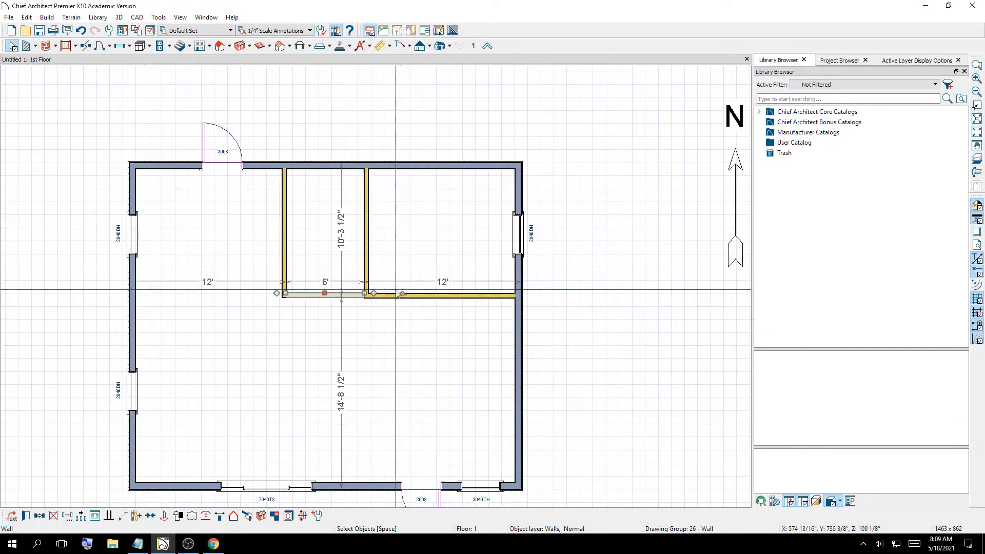
Try moving the middle room's south wall north to about 7'-6 1/2" from the north wall, and undo the move
{"action": "left_click", "coordinate": [308, 294]}
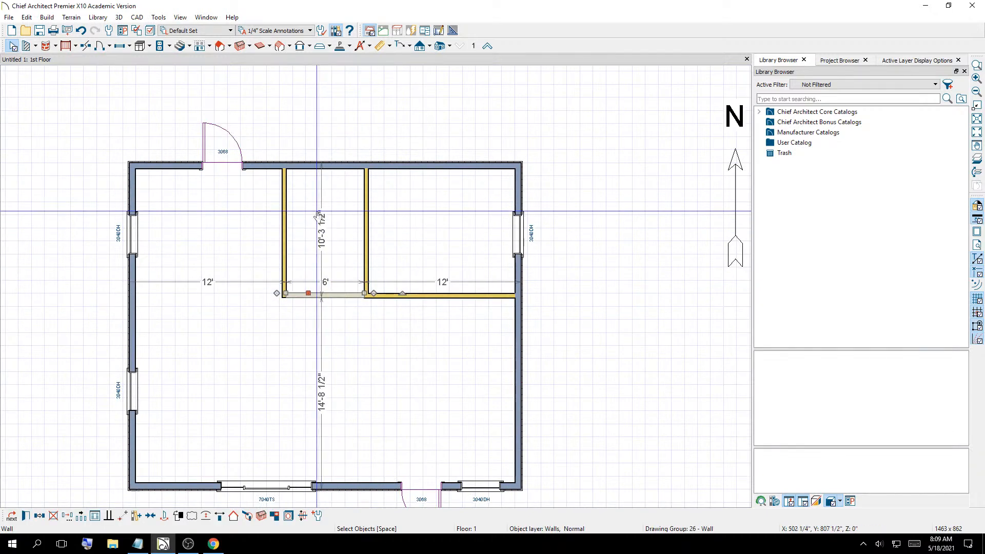
{"action": "left_click_drag", "start_coordinate": [309, 293], "coordinate": [308, 257]}
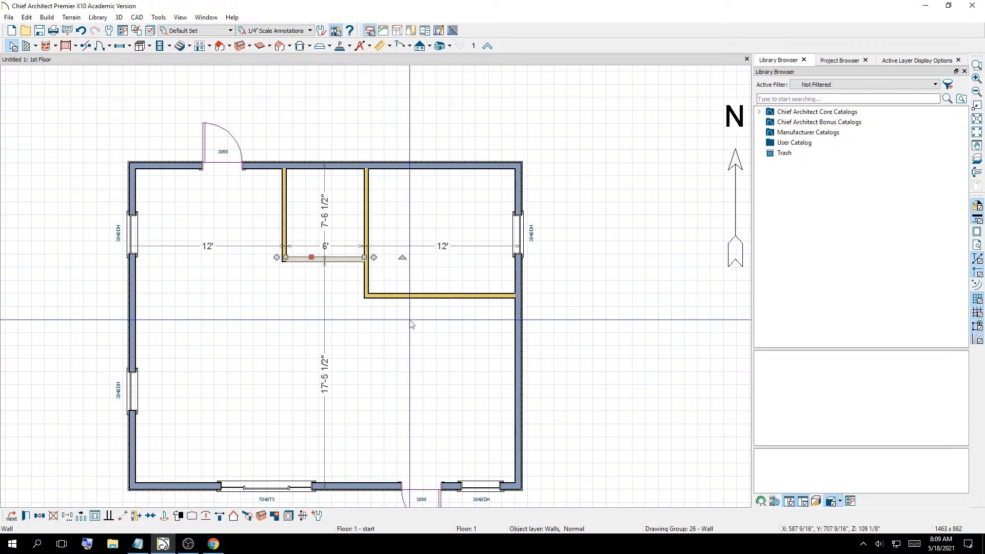
{"action": "key", "text": "ctrl+z"}
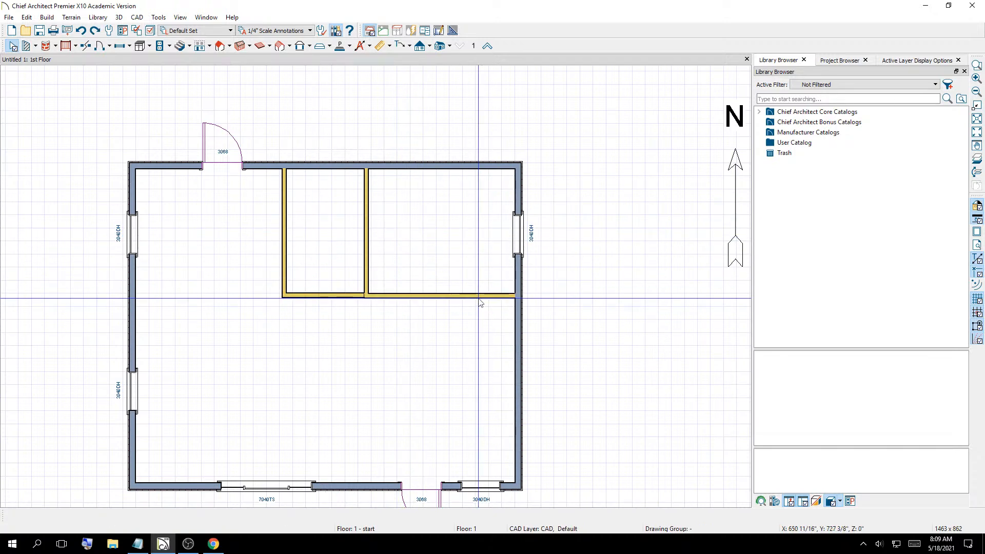
Check how the south walls of the middle and northeast rooms meet, and delete the northeast room's south wall
{"action": "scroll", "coordinate": [360, 293], "scroll_direction": "up", "scroll_amount": 5}
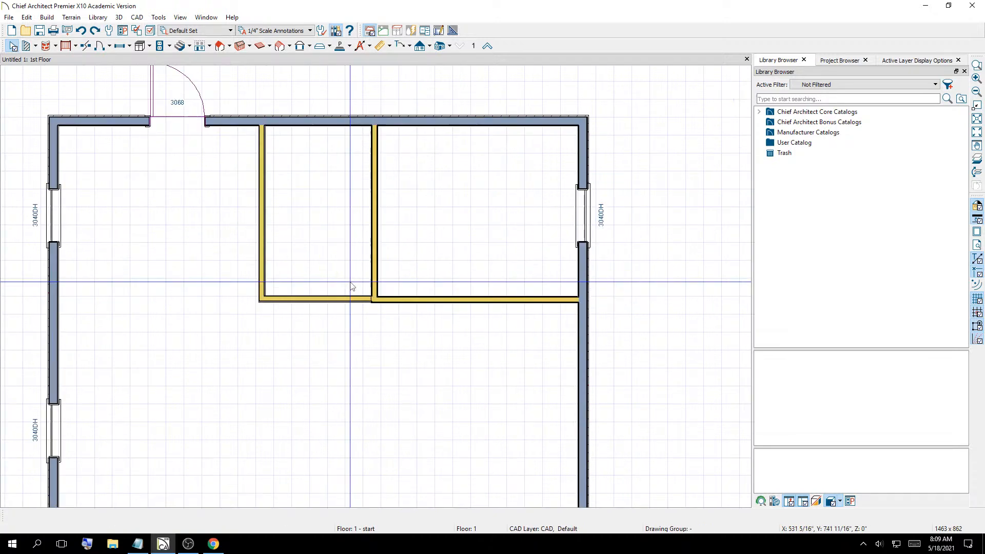
{"action": "scroll", "coordinate": [412, 306], "scroll_direction": "up", "scroll_amount": 5}
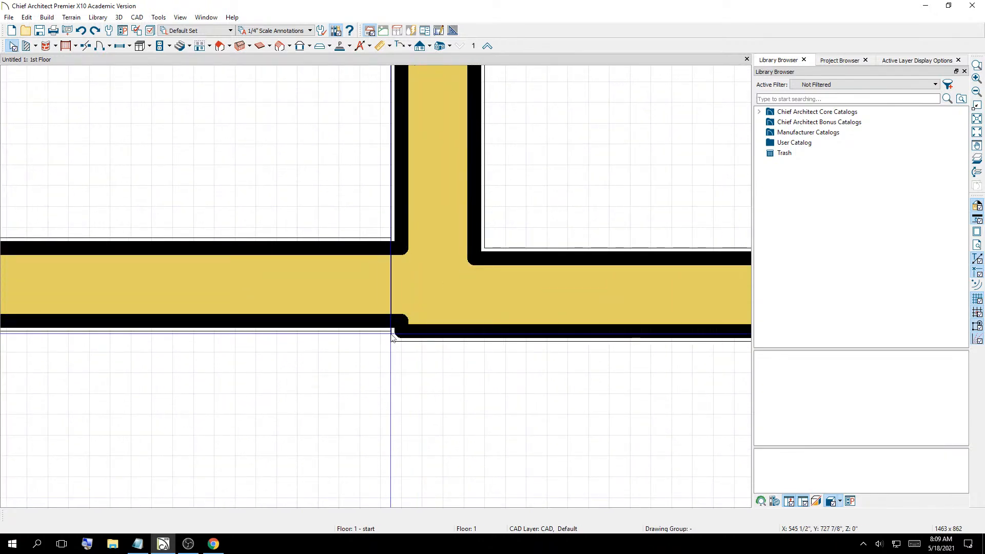
{"action": "left_click", "coordinate": [305, 282]}
{"action": "scroll", "coordinate": [307, 282], "scroll_direction": "down", "scroll_amount": 8}
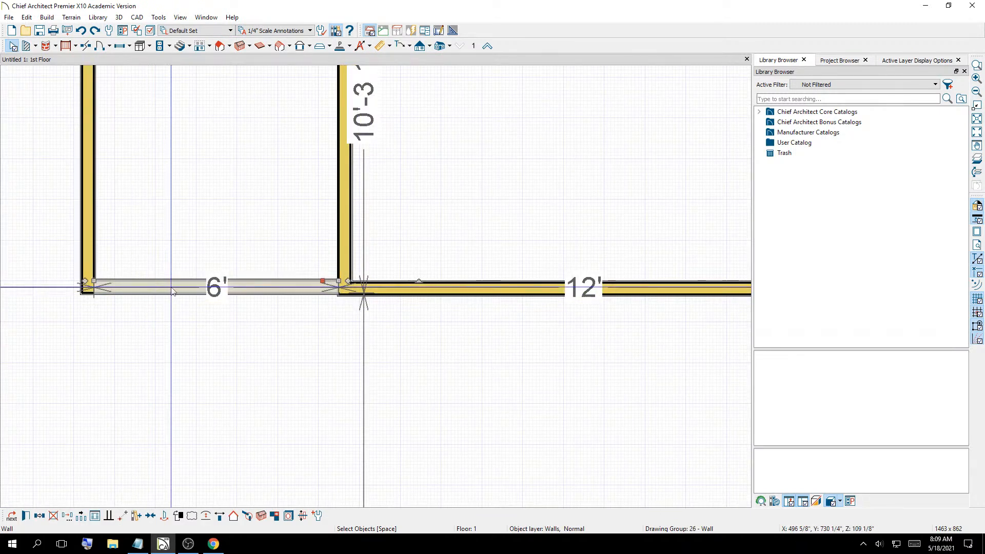
{"action": "scroll", "coordinate": [241, 334], "scroll_direction": "down", "scroll_amount": 4}
{"action": "left_click", "coordinate": [388, 307]}
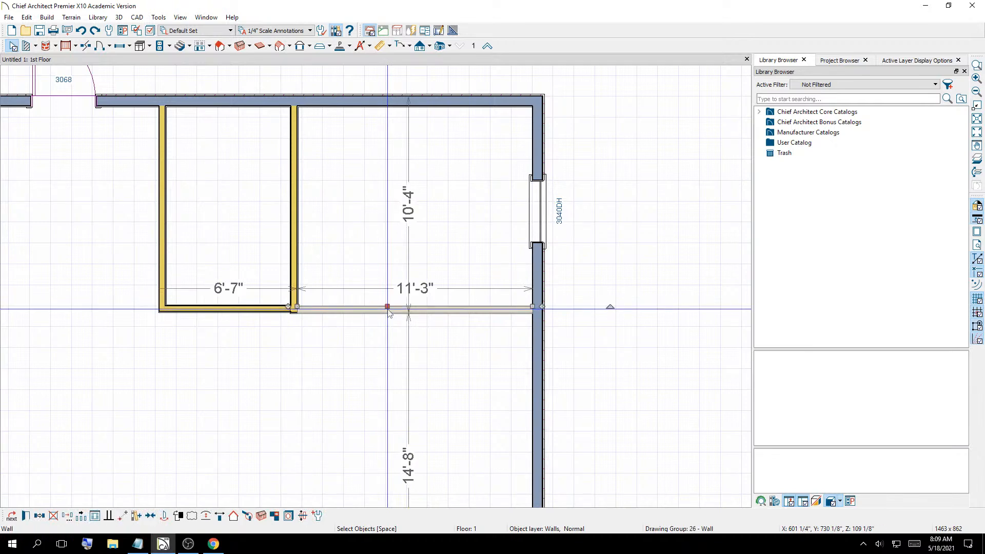
{"action": "key", "text": "Delete"}
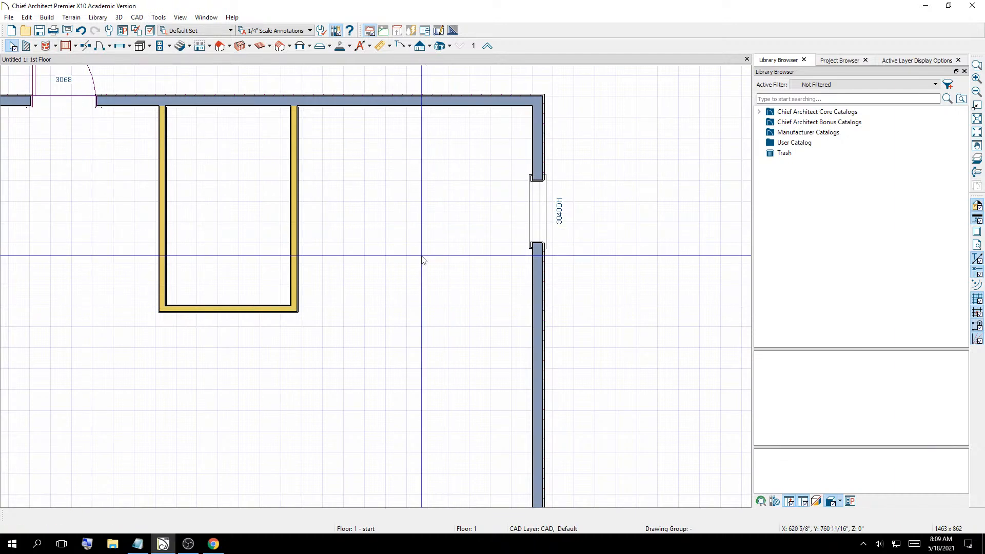
Redraw the northeast room's south wall as a straight interior wall from the middle room's southeast corner to the east wall, and check the joint
{"action": "left_click", "coordinate": [34, 47]}
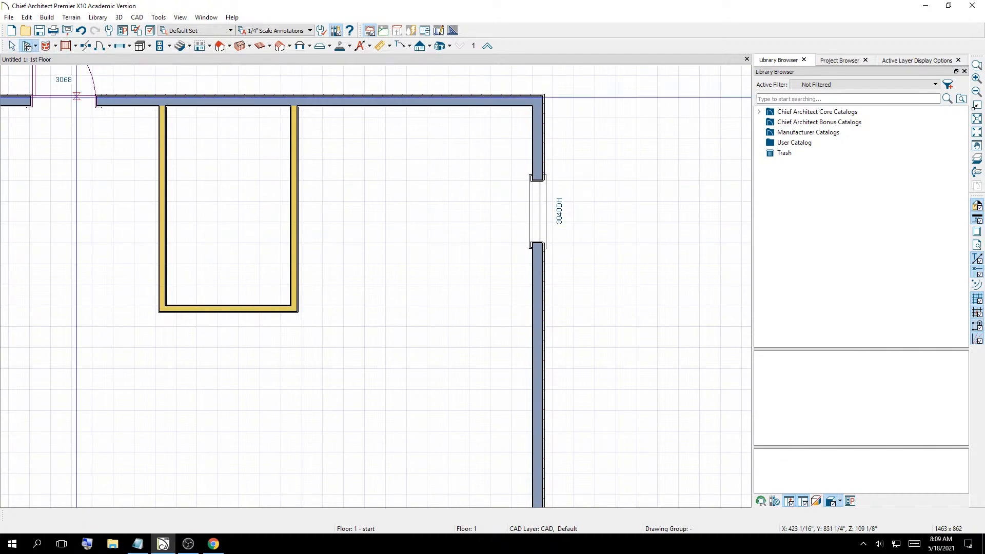
{"action": "left_click_drag", "start_coordinate": [295, 309], "coordinate": [537, 308]}
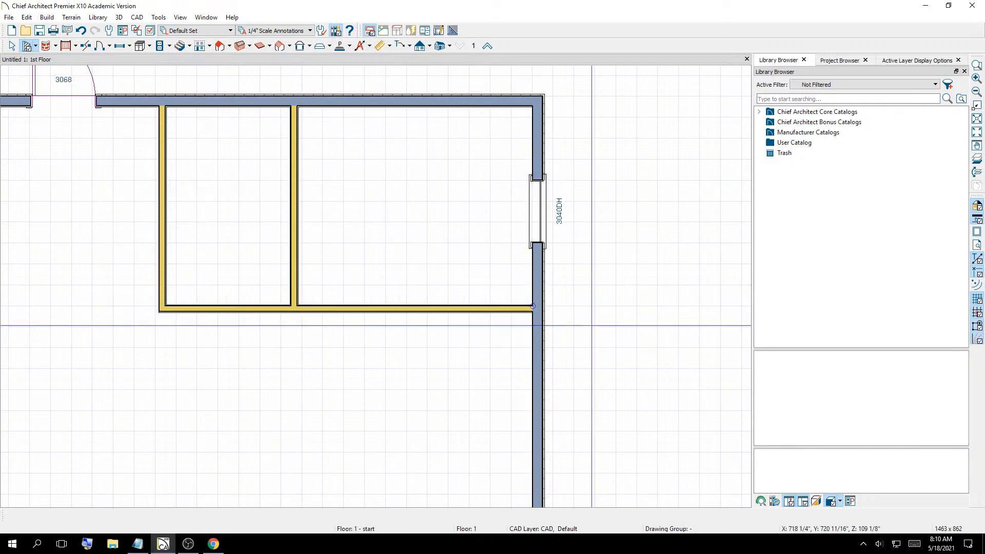
{"action": "scroll", "coordinate": [367, 334], "scroll_direction": "up", "scroll_amount": 5}
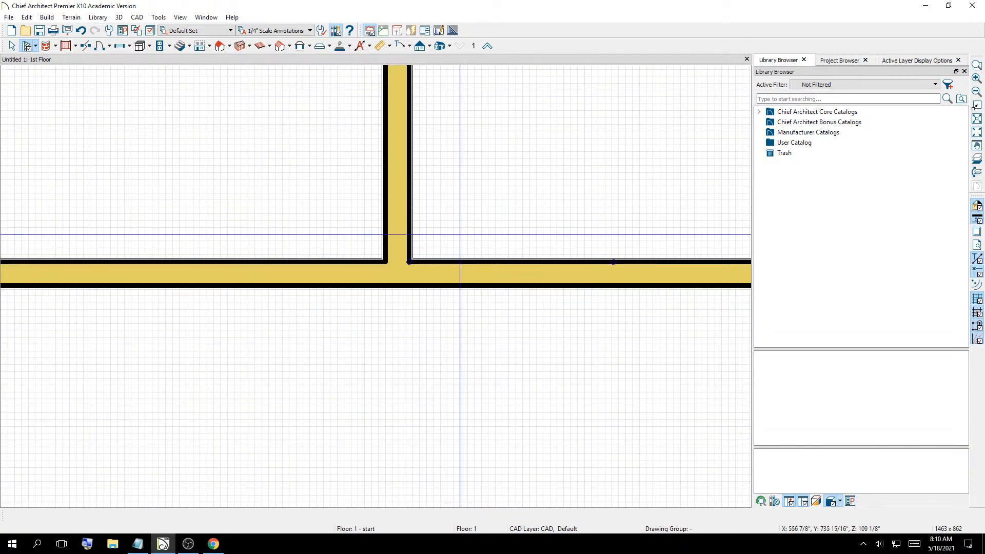
{"action": "scroll", "coordinate": [340, 246], "scroll_direction": "down", "scroll_amount": 1}
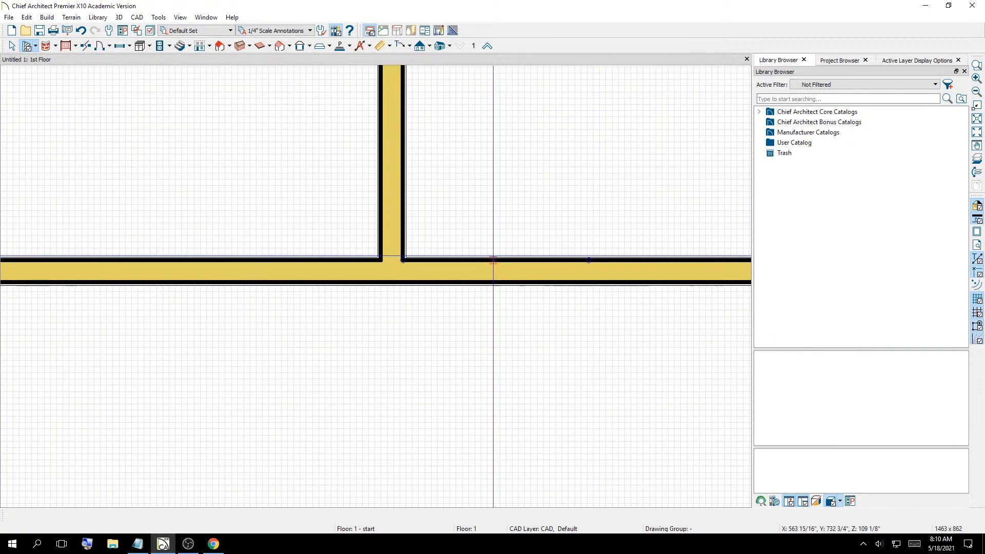
{"action": "scroll", "coordinate": [328, 284], "scroll_direction": "down", "scroll_amount": 6}
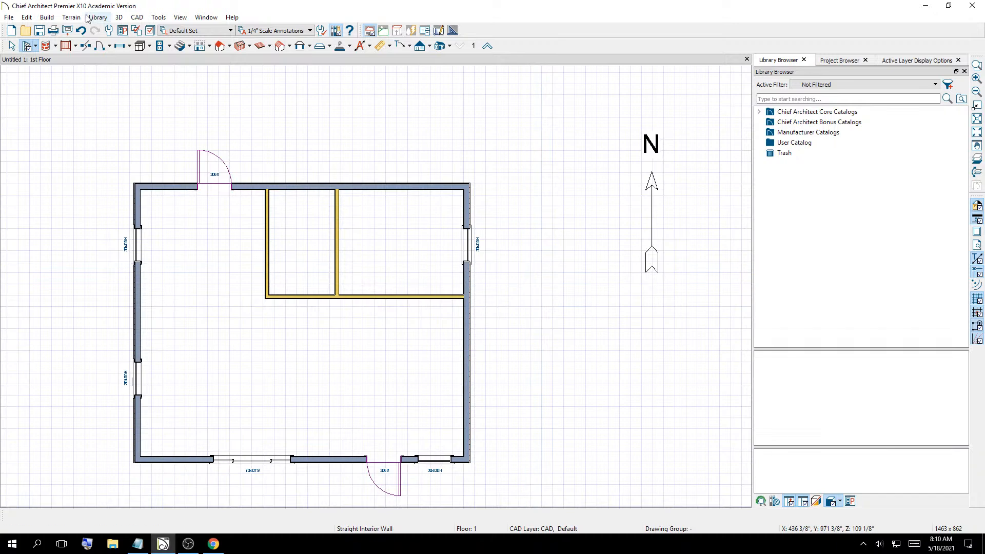
Draw a Room Divider from the middle room's southwest corner a short way south and west to the exterior wall between the two west windows
{"action": "left_click", "coordinate": [36, 45]}
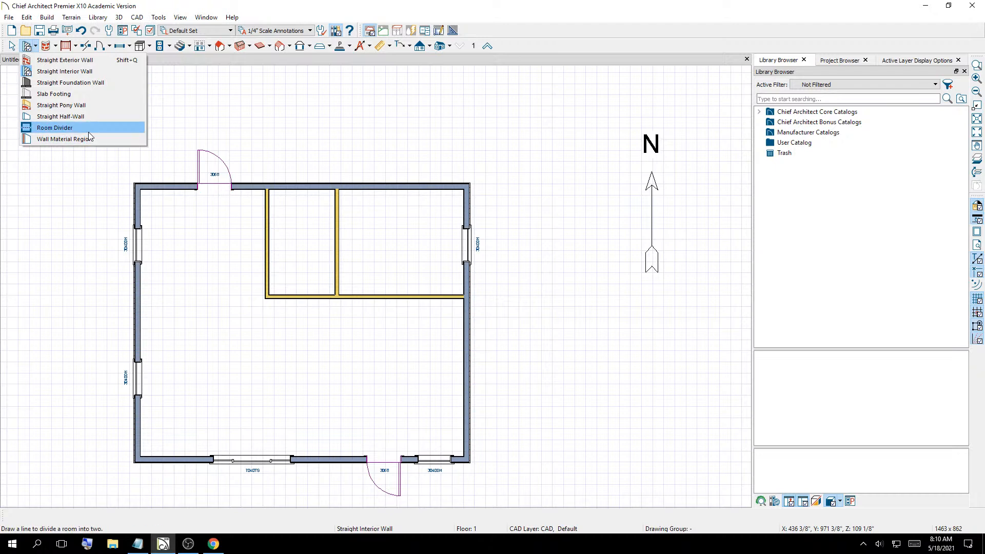
{"action": "left_click", "coordinate": [61, 128]}
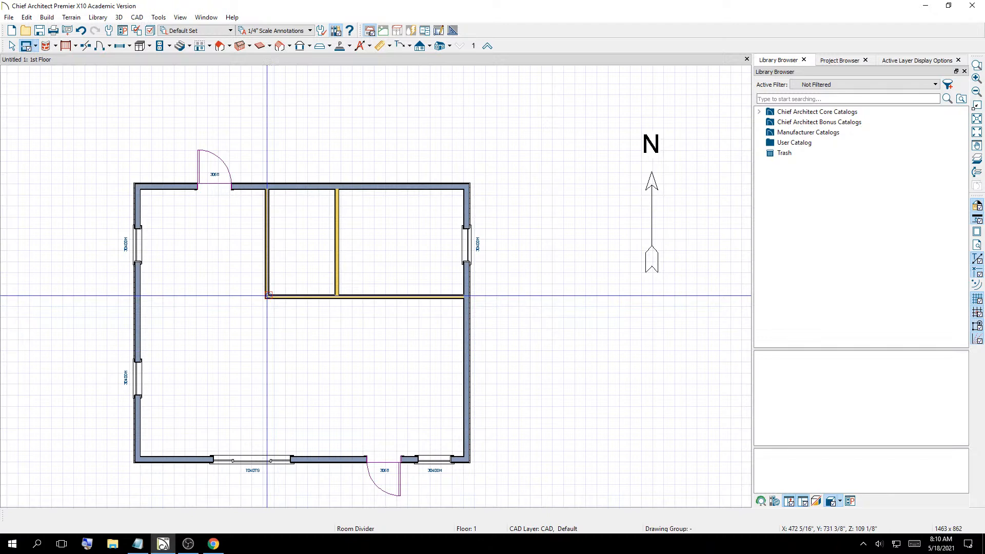
{"action": "mouse_move", "coordinate": [267, 296]}
{"action": "left_mouse_down"}
{"action": "mouse_move", "coordinate": [265, 381]}
{"action": "mouse_move", "coordinate": [271, 338]}
{"action": "mouse_move", "coordinate": [140, 338]}
{"action": "left_mouse_up"}
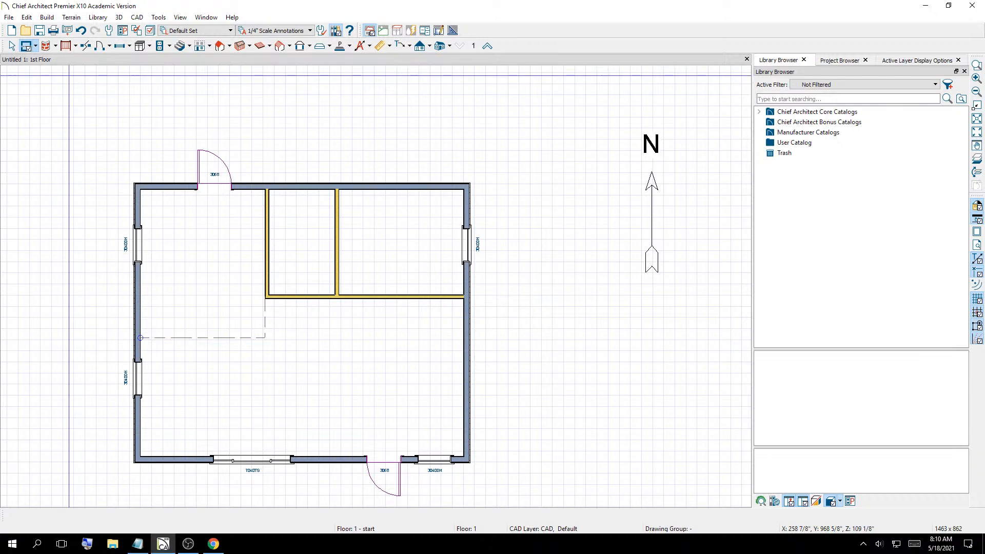
{"action": "key", "text": "space"}
Select the northwest area and the large south area in turn to check how the room divider splits them
{"action": "left_click", "coordinate": [220, 268]}
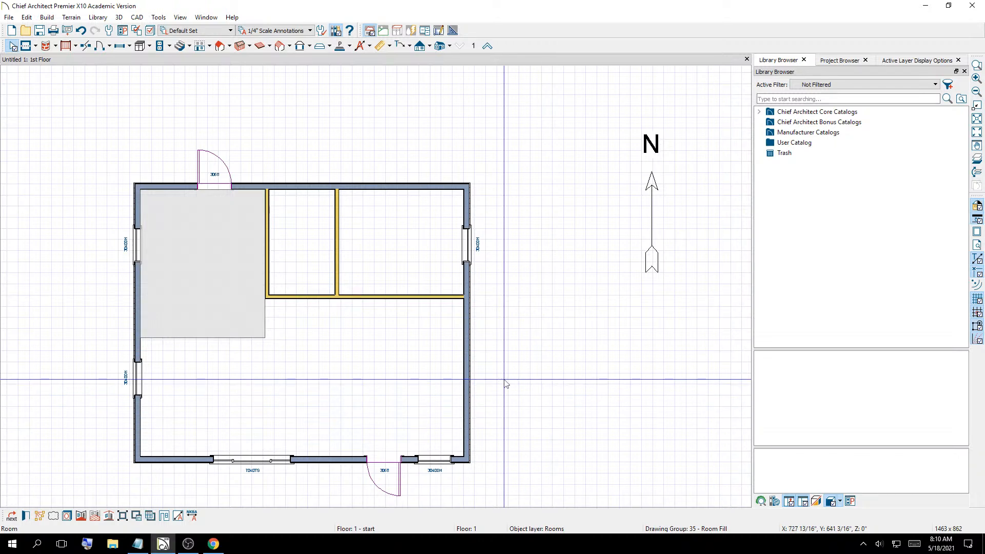
{"action": "left_click", "coordinate": [399, 363]}
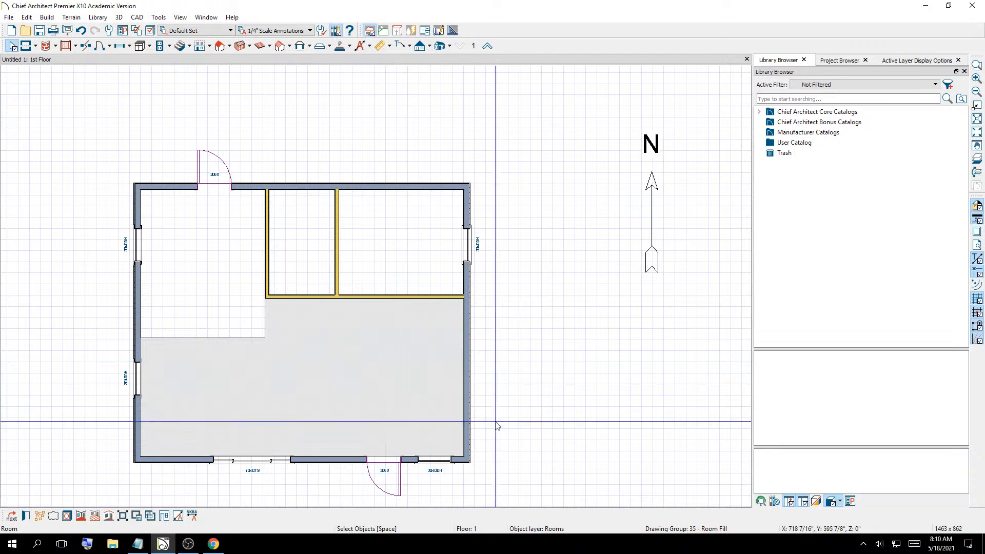
{"action": "left_click", "coordinate": [237, 288]}
{"action": "left_click", "coordinate": [285, 318]}
{"action": "left_click", "coordinate": [236, 286]}
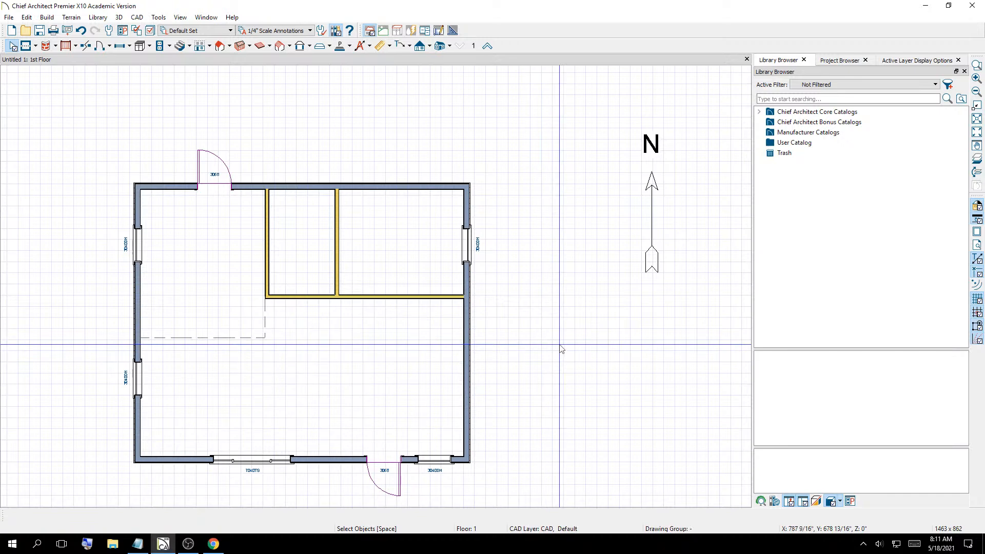
Place one interior hinged door near the west end of the south wall of both the middle room and the northeast room
{"action": "left_click", "coordinate": [110, 47]}
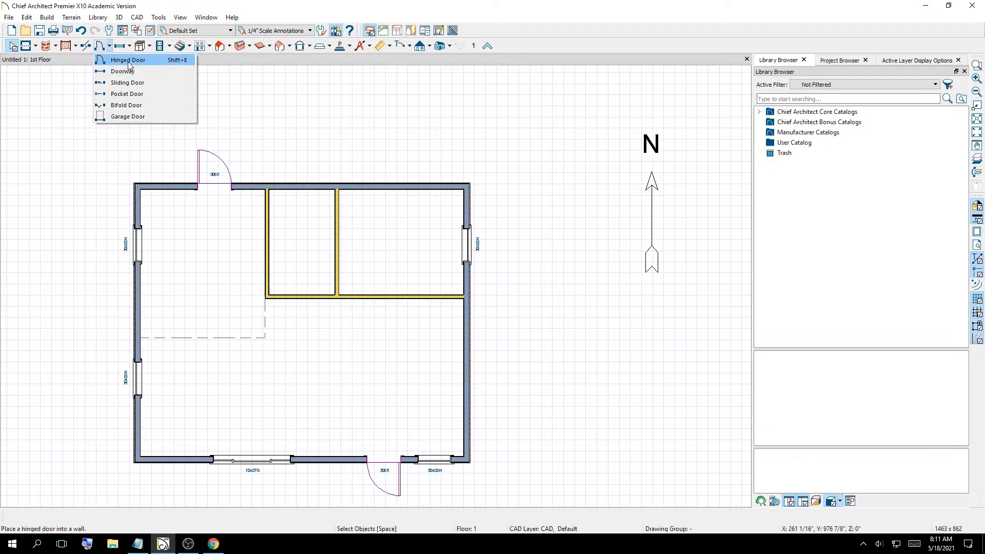
{"action": "left_click", "coordinate": [128, 62]}
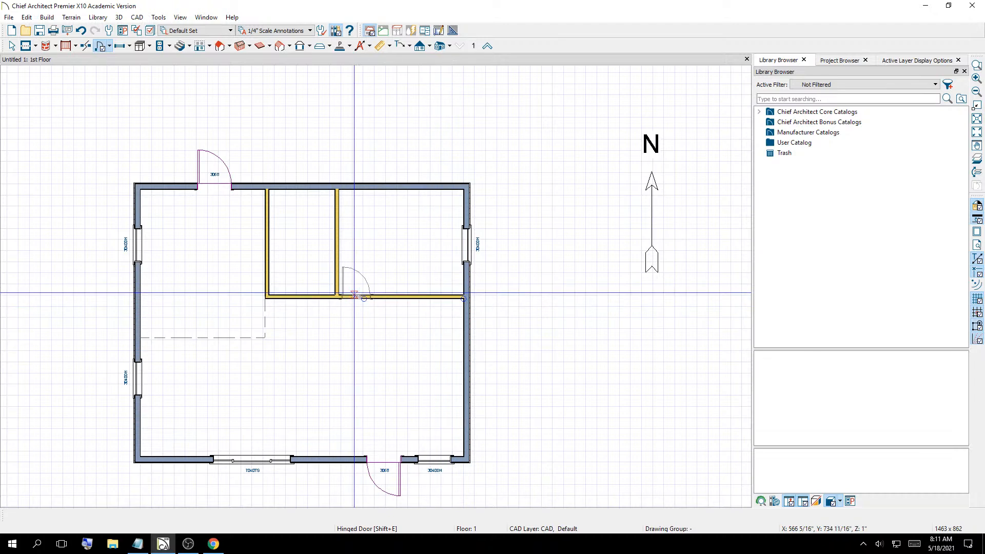
{"action": "left_click", "coordinate": [354, 292]}
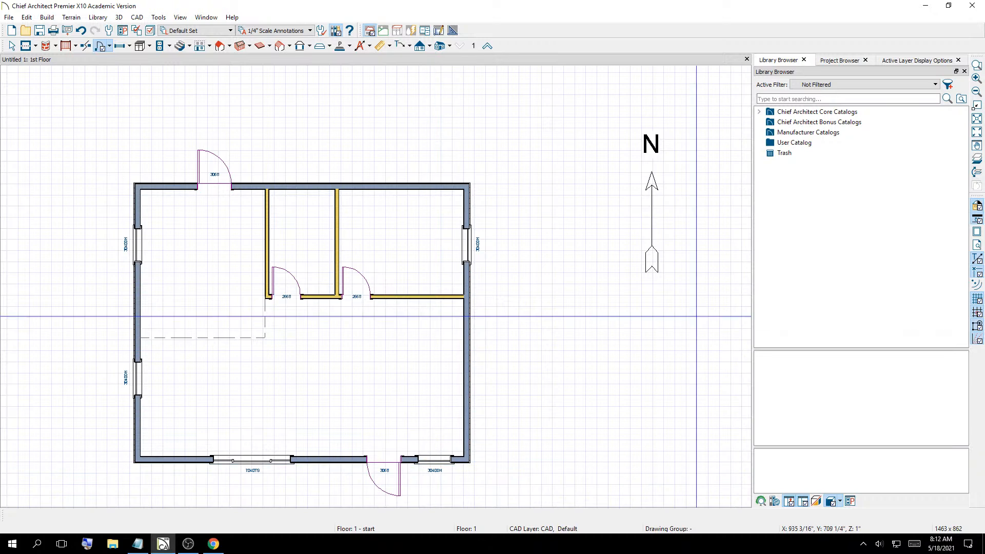
{"action": "left_click", "coordinate": [13, 46]}
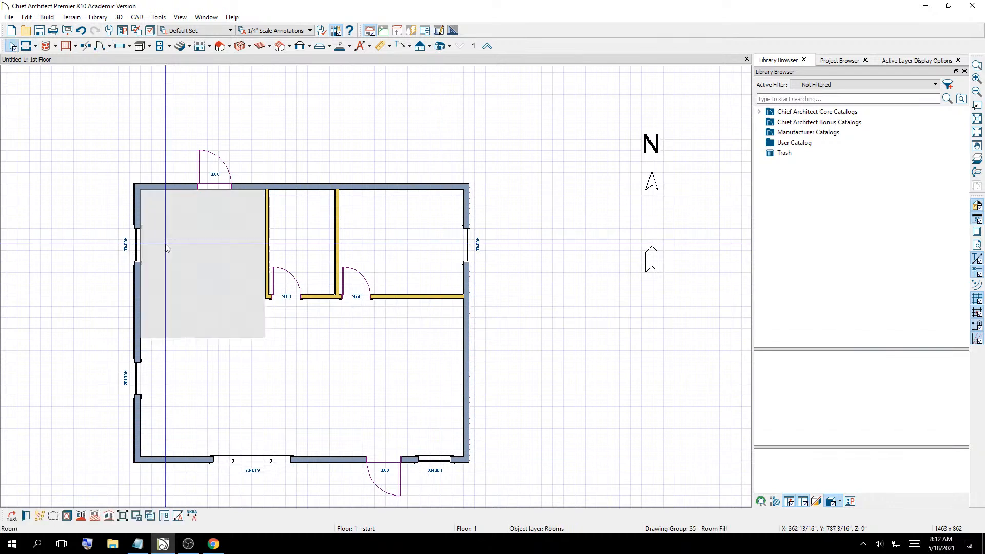
Draw a Room Divider around the southeast entry, from the south wall just west of the door about 4'-6" north, and east to the exterior wall
{"action": "left_click", "coordinate": [325, 367]}
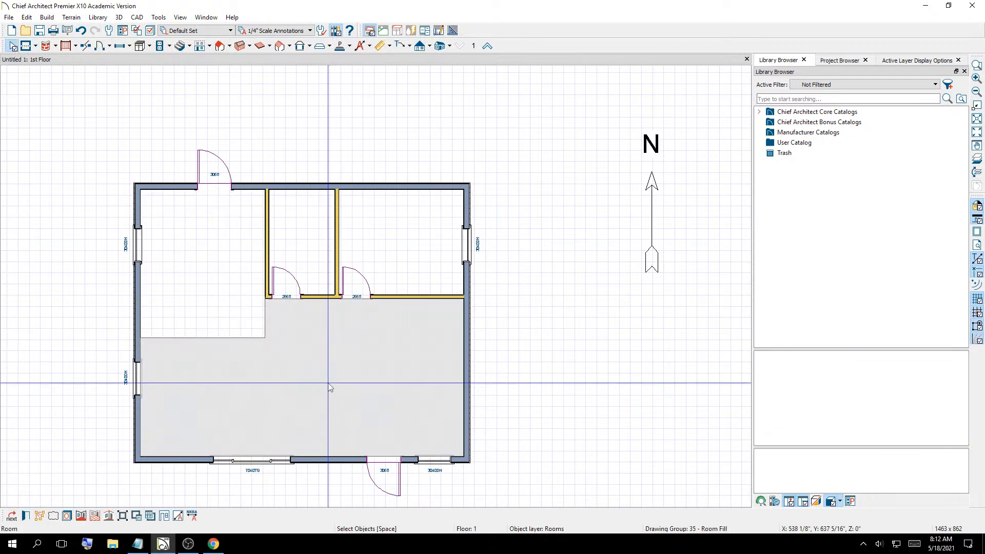
{"action": "left_click", "coordinate": [36, 46]}
{"action": "left_click", "coordinate": [54, 128]}
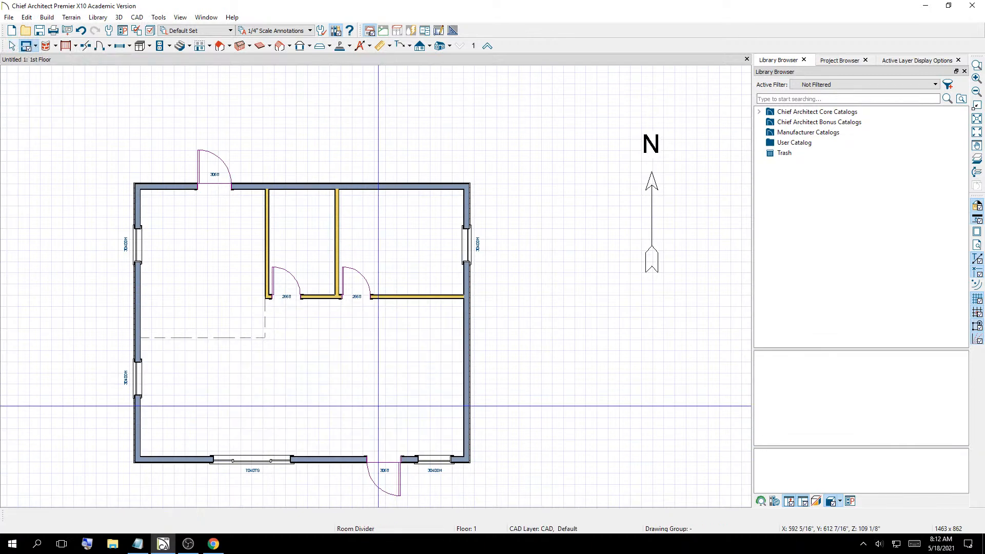
{"action": "left_click_drag", "start_coordinate": [351, 453], "coordinate": [351, 406]}
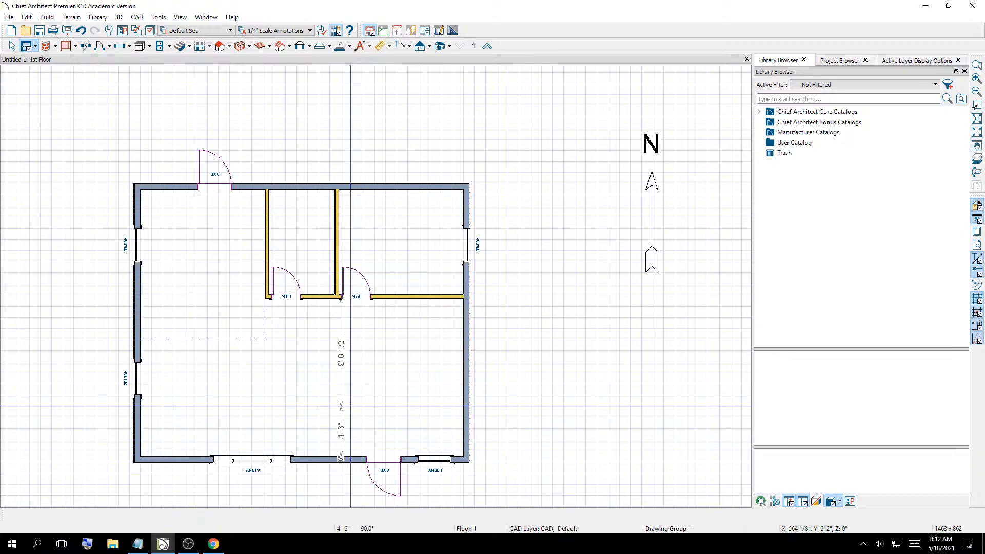
{"action": "left_click", "coordinate": [352, 407]}
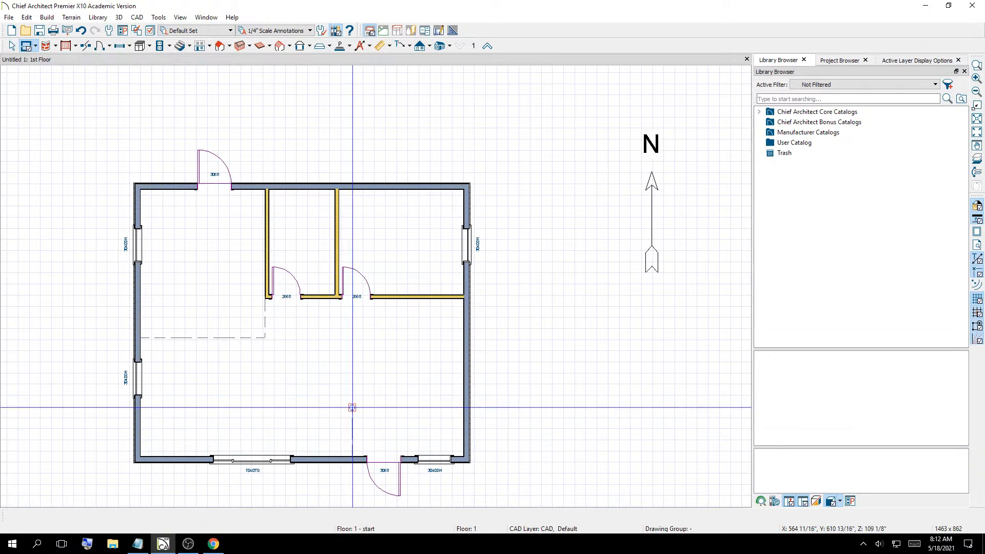
{"action": "left_click_drag", "start_coordinate": [400, 407], "coordinate": [455, 408]}
{"action": "left_click", "coordinate": [12, 47]}
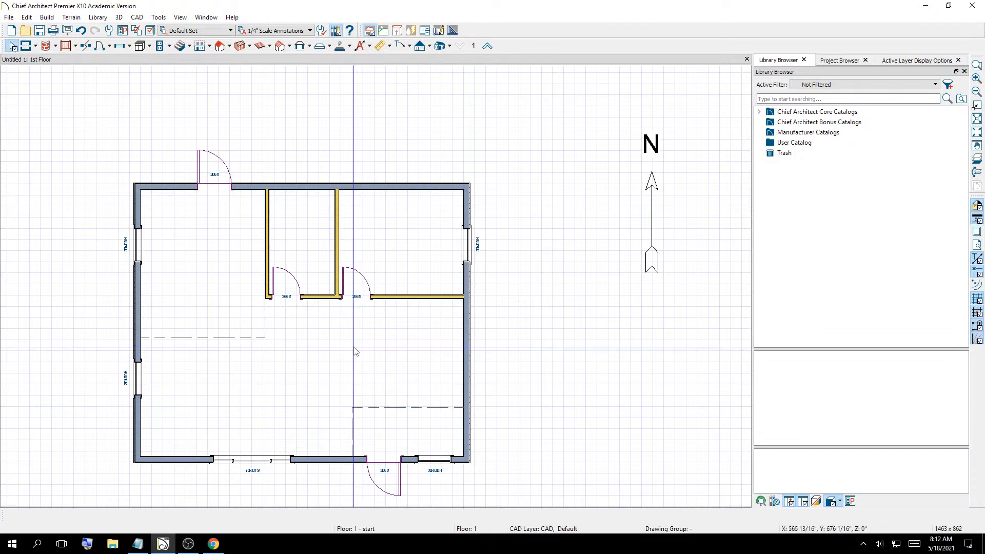
Select the southeast entry area and the northwest area's southern room divider in turn to inspect them
{"action": "left_click", "coordinate": [418, 430]}
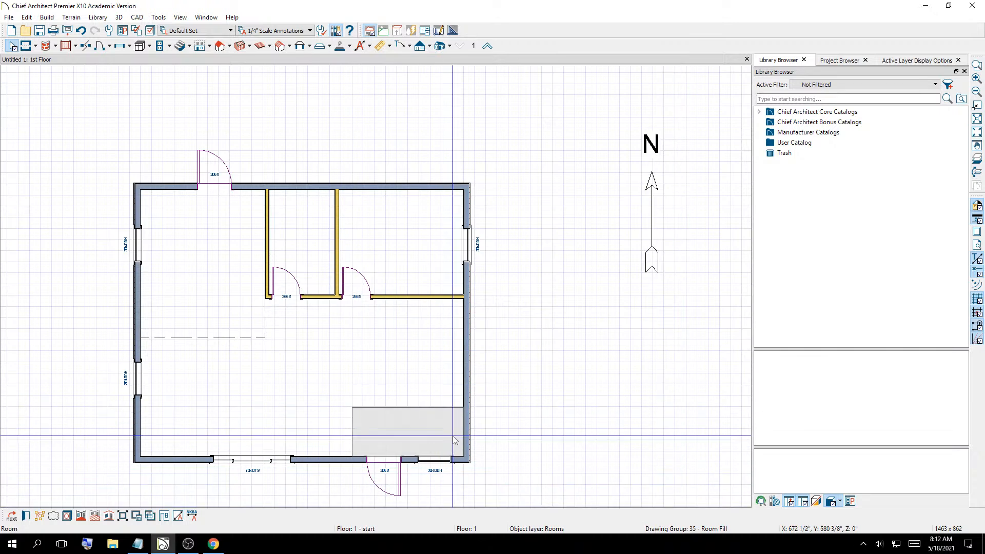
{"action": "left_click", "coordinate": [522, 389]}
{"action": "scroll", "coordinate": [544, 223], "scroll_direction": "down", "scroll_amount": 2}
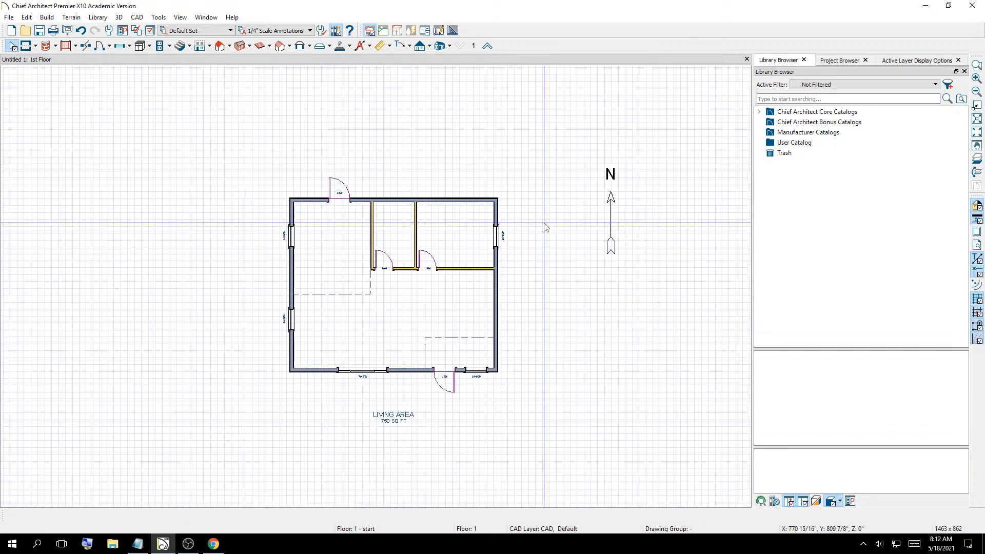
{"action": "scroll", "coordinate": [291, 174], "scroll_direction": "up", "scroll_amount": 2}
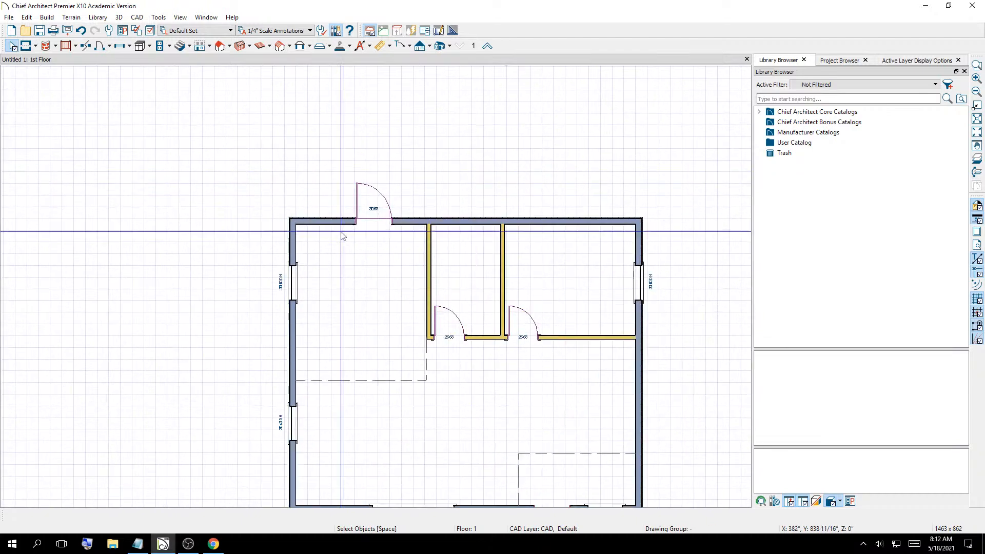
{"action": "left_click", "coordinate": [338, 380]}
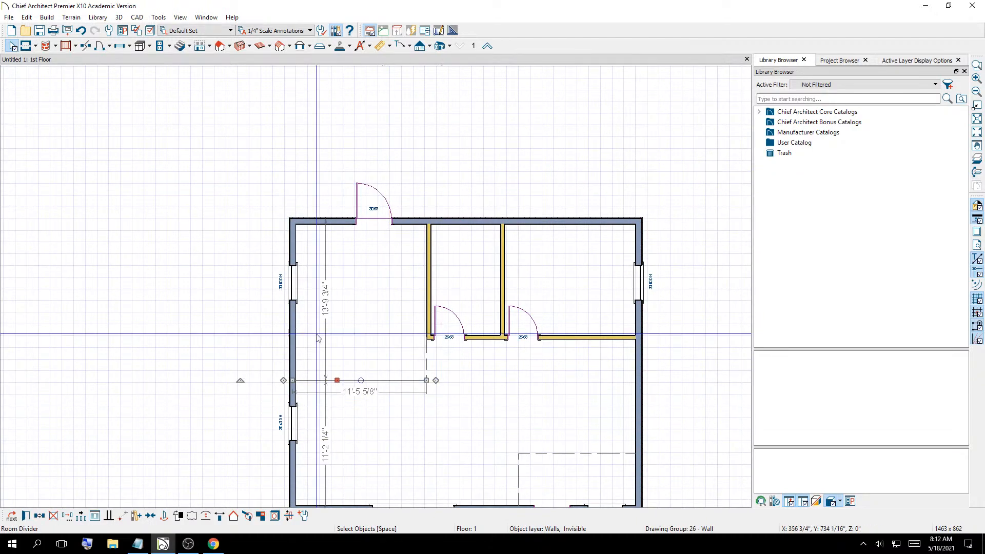
{"action": "left_click", "coordinate": [145, 243]}
{"action": "scroll", "coordinate": [145, 244], "scroll_direction": "down", "scroll_amount": 2}
{"action": "scroll", "coordinate": [127, 321], "scroll_direction": "up", "scroll_amount": 1}
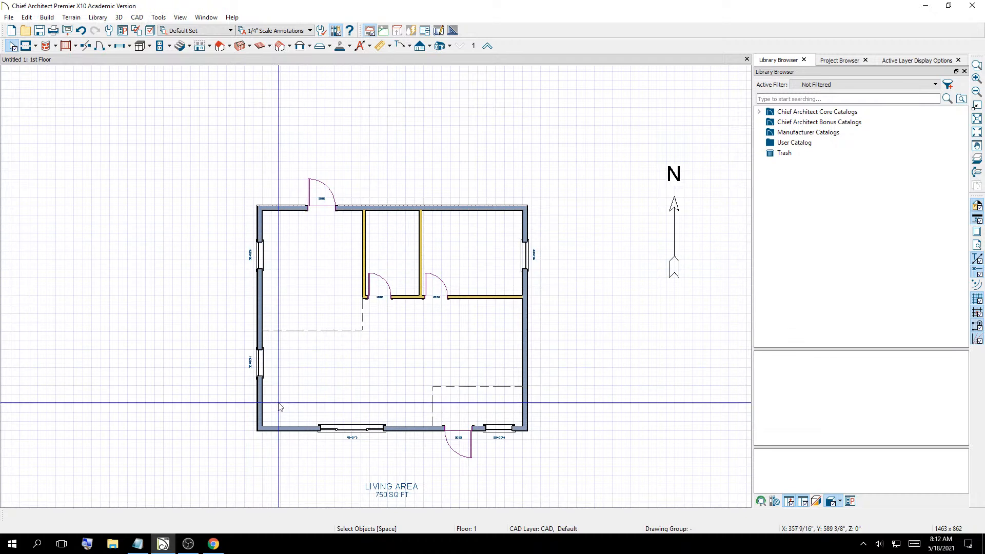
Select the entry, large south, northwest, middle and northeast areas in turn to check that each is a separate room
{"action": "left_click", "coordinate": [480, 406]}
{"action": "left_click", "coordinate": [408, 369]}
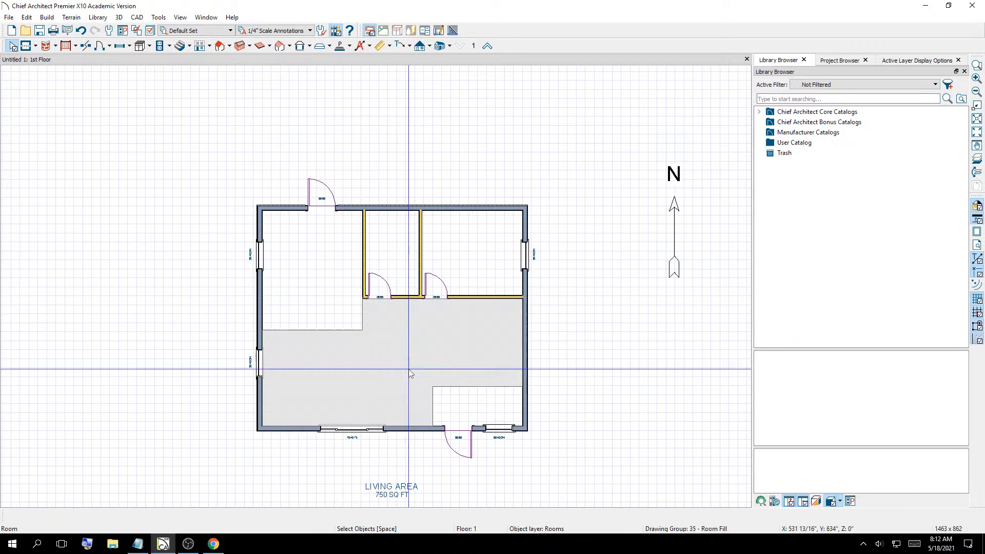
{"action": "left_click", "coordinate": [323, 306]}
{"action": "left_click", "coordinate": [409, 228]}
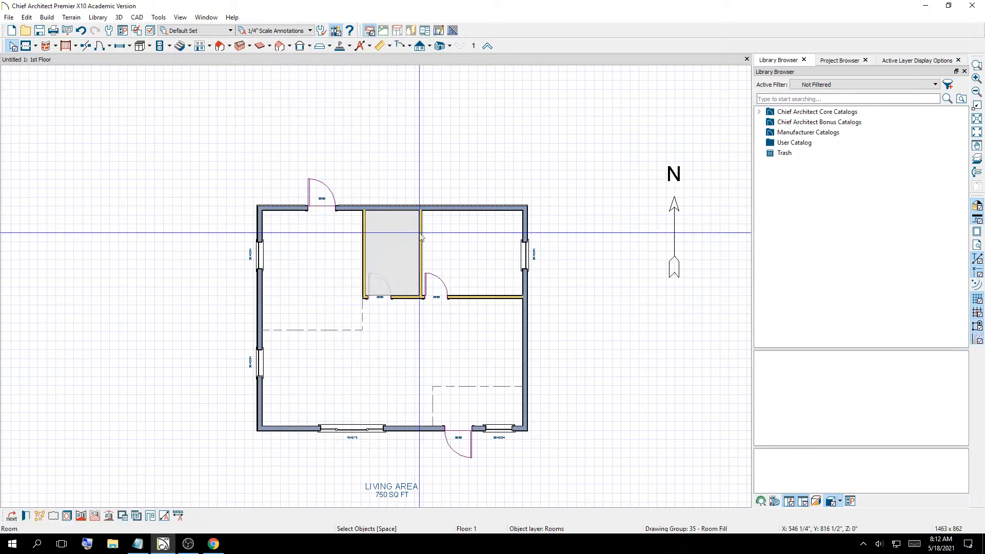
{"action": "left_click", "coordinate": [474, 234]}
{"action": "left_click", "coordinate": [477, 408]}
{"action": "left_click", "coordinate": [472, 354]}
{"action": "left_click", "coordinate": [340, 279]}
{"action": "left_click", "coordinate": [393, 259]}
{"action": "left_click", "coordinate": [472, 240]}
{"action": "left_click", "coordinate": [474, 243]}
{"action": "left_click", "coordinate": [593, 365]}
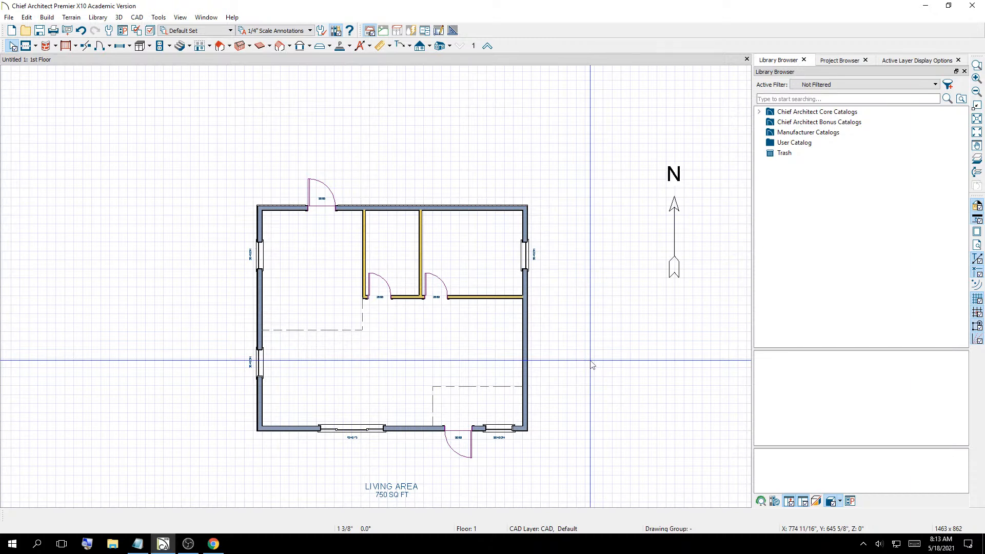
{"action": "left_click", "coordinate": [590, 360]}
Bring up the file commands for the plan
{"action": "left_click", "coordinate": [9, 17]}
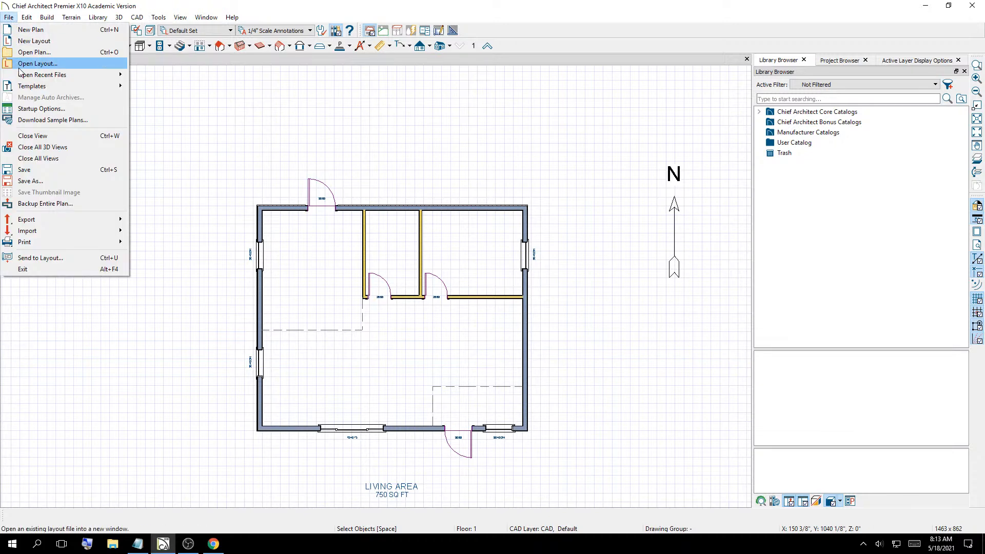